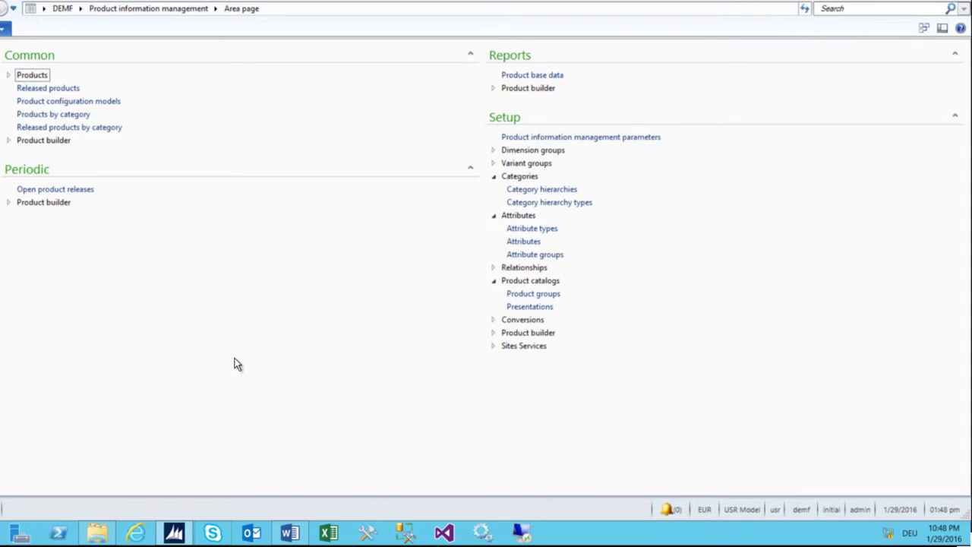
- Switch to the Word document holding the laptop ordering process notes
left_click(289, 532)
- Walk through the laptop order, boss approval and purchase order steps in Word, then return to Dynamics AX
left_click(237, 145)
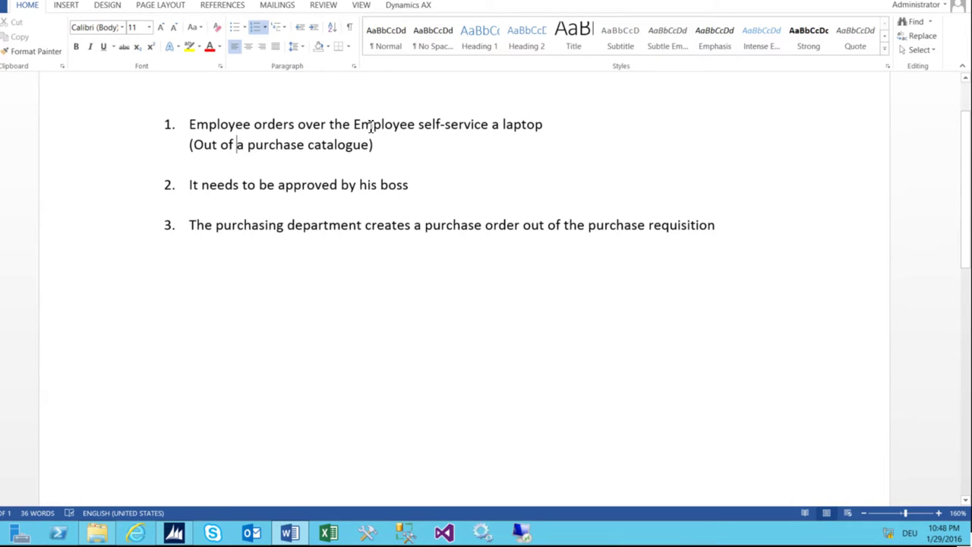
left_click_drag(393, 141, 194, 144)
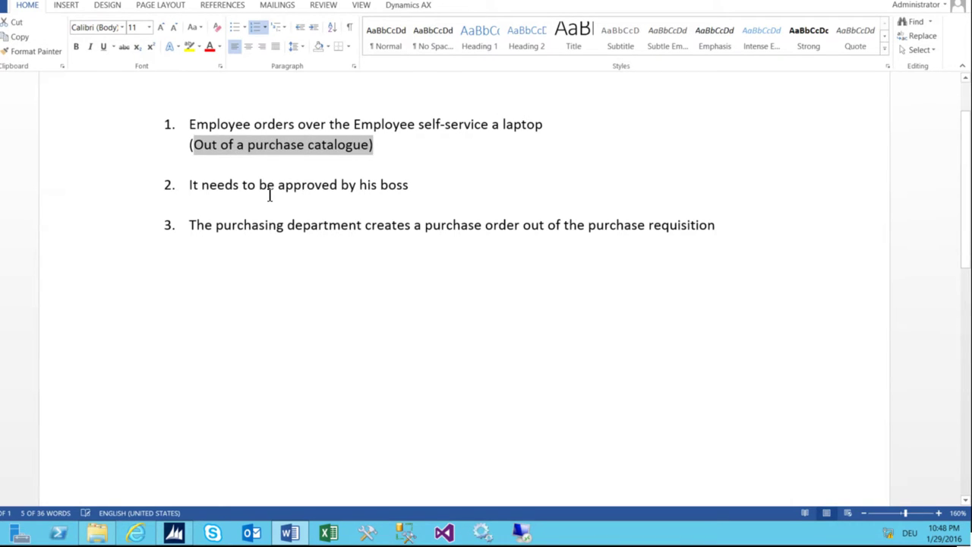
left_click(269, 196)
left_click(109, 191)
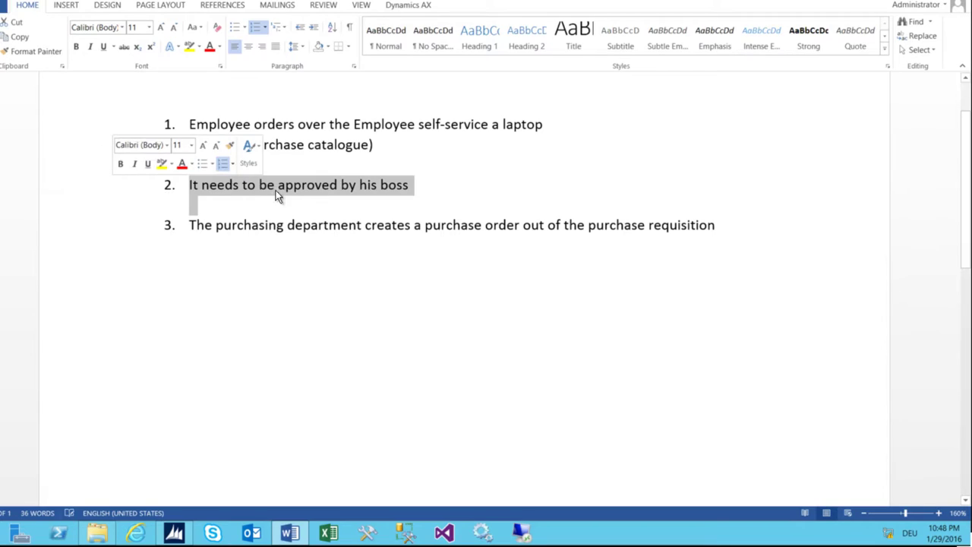
left_click(398, 190)
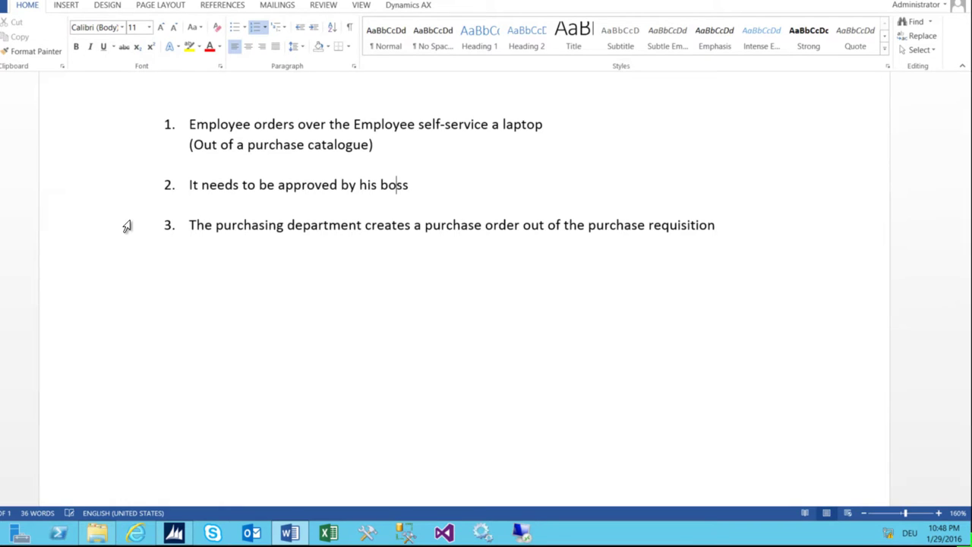
left_click(116, 130)
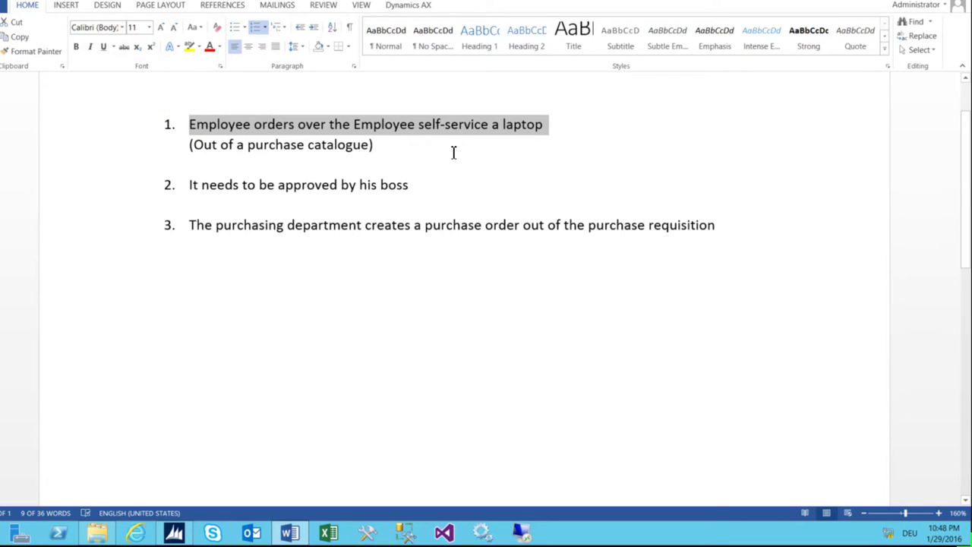
left_click(906, 1)
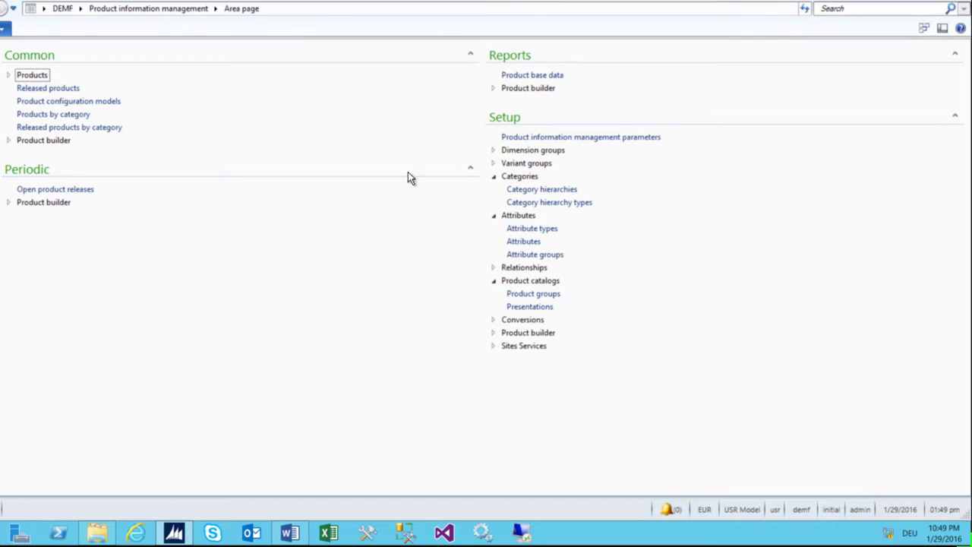
- Open Category hierarchy types and add a new Procurement category hierarchy record
left_click(532, 203)
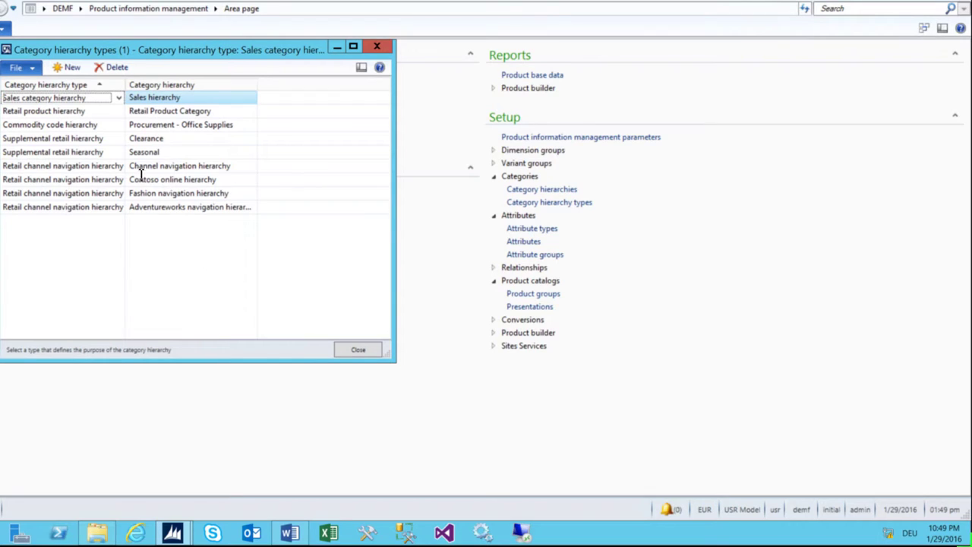
left_click(103, 101)
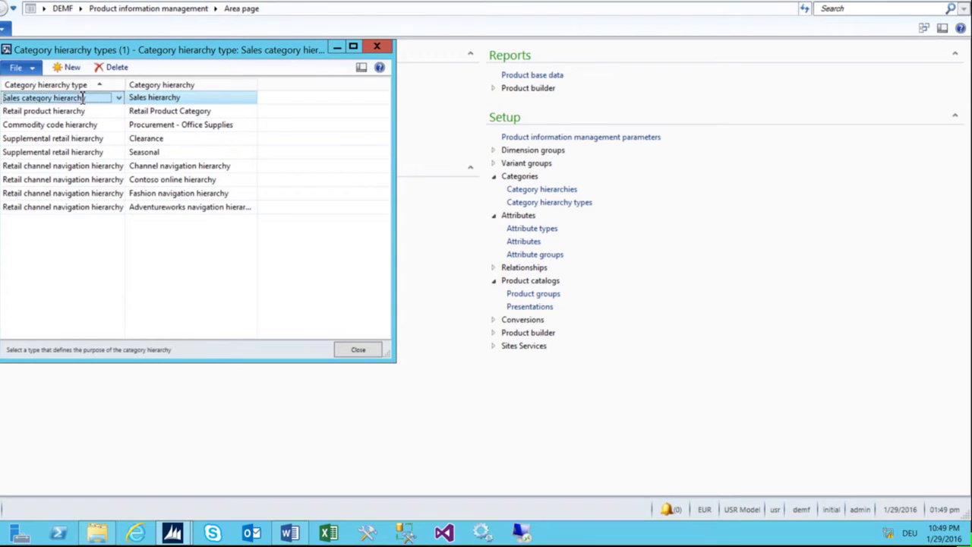
left_click(75, 69)
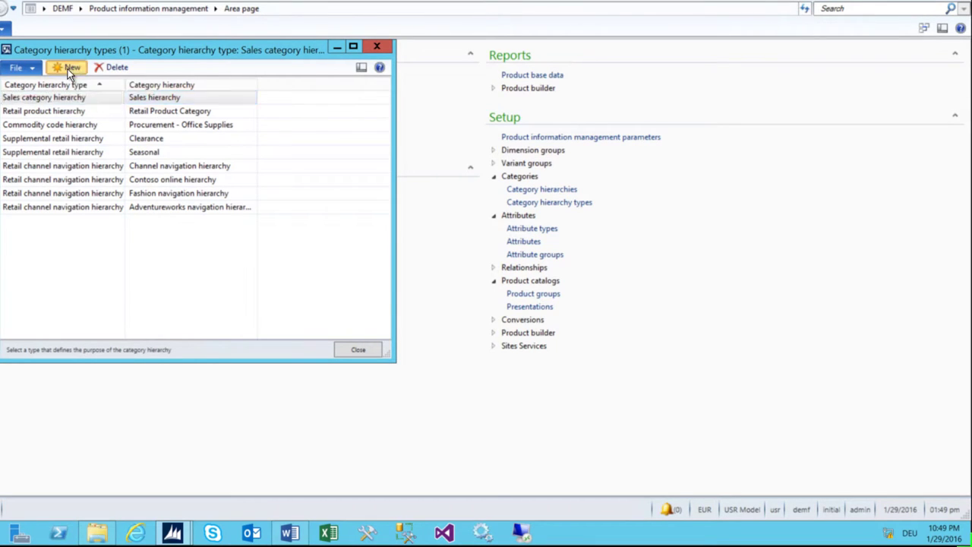
left_click(117, 98)
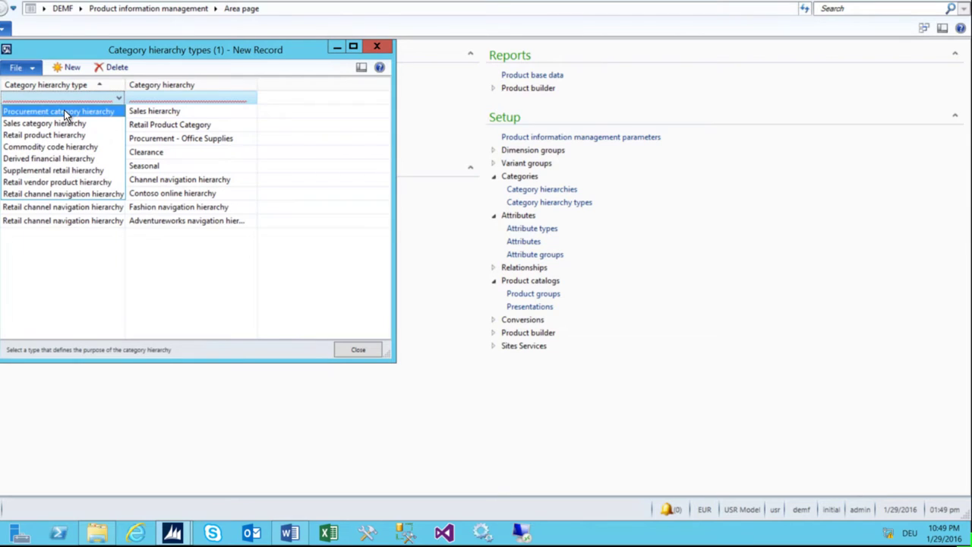
left_click(67, 112)
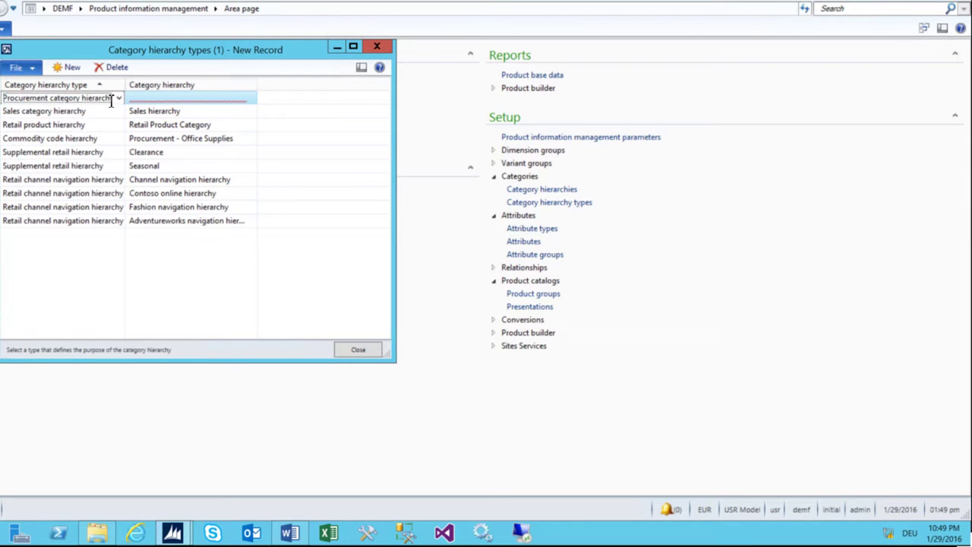
- Try 'My Category Hierarchy' as the hierarchy and dismiss the not-found warning
left_click(174, 99)
type("My Category")
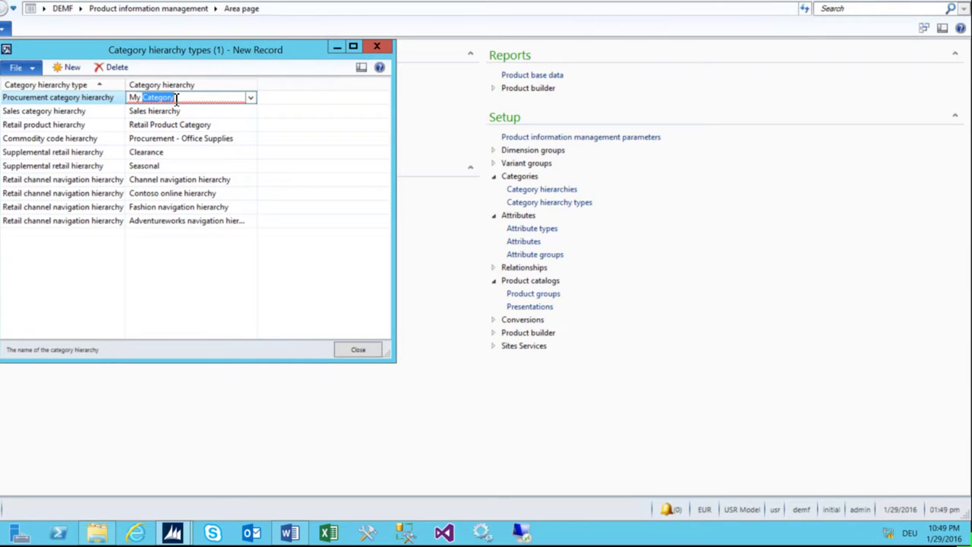
type(" Hierarchy")
key("Tab")
double_click(174, 98)
- Leave the hierarchy cell empty and go to the Category hierarchies form through View details
left_click(250, 99)
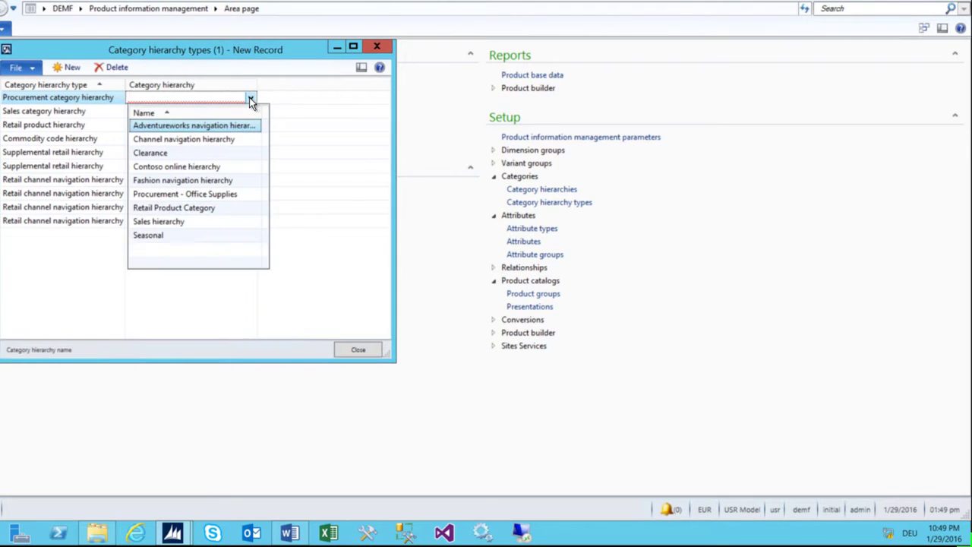
left_click(144, 99)
right_click(143, 100)
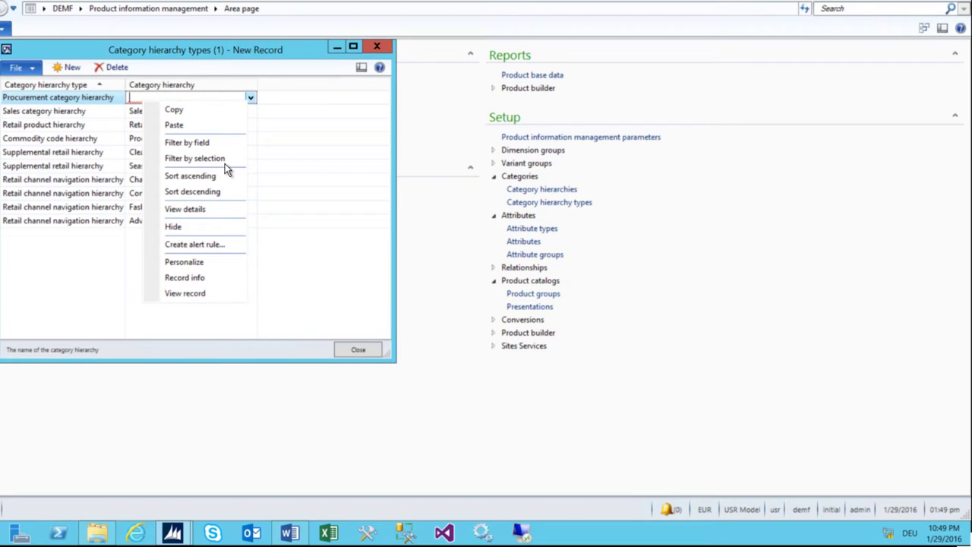
left_click(184, 209)
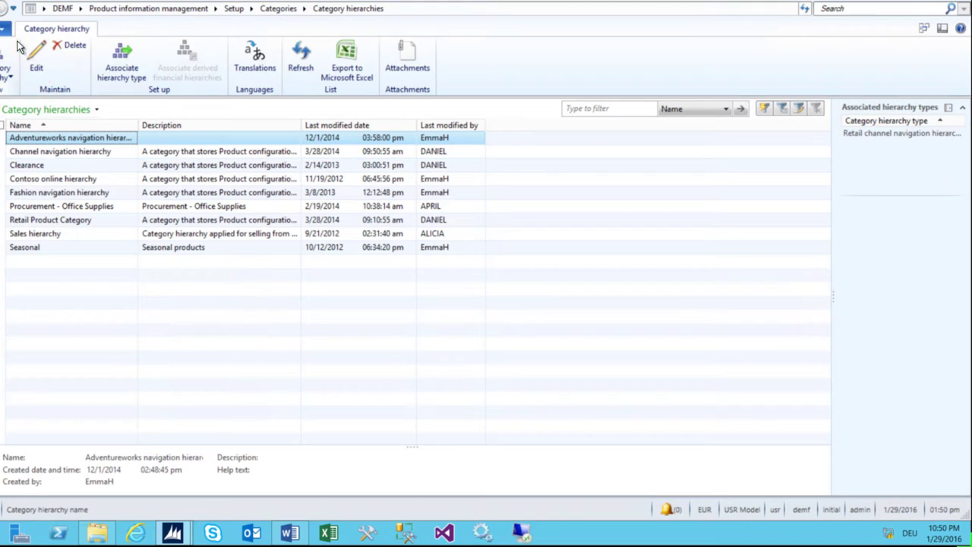
- Create a new category hierarchy named 'My Category1' from the Category hierarchies list
left_click(156, 8)
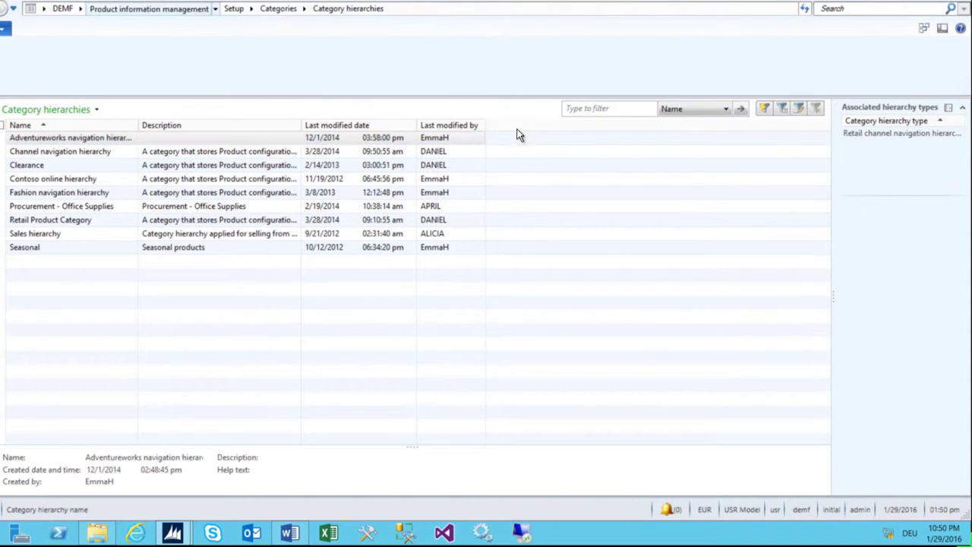
left_click(535, 190)
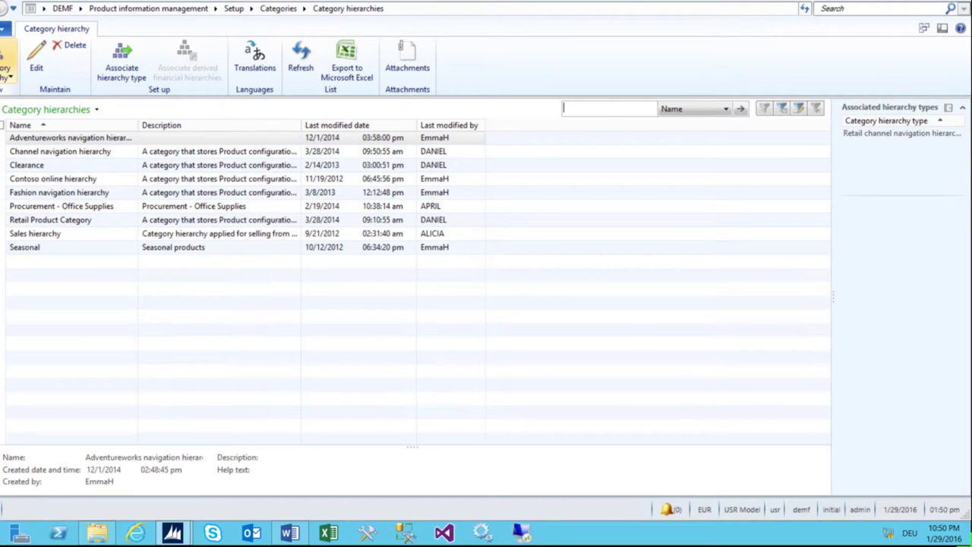
left_click(6, 67)
type("MyCategory")
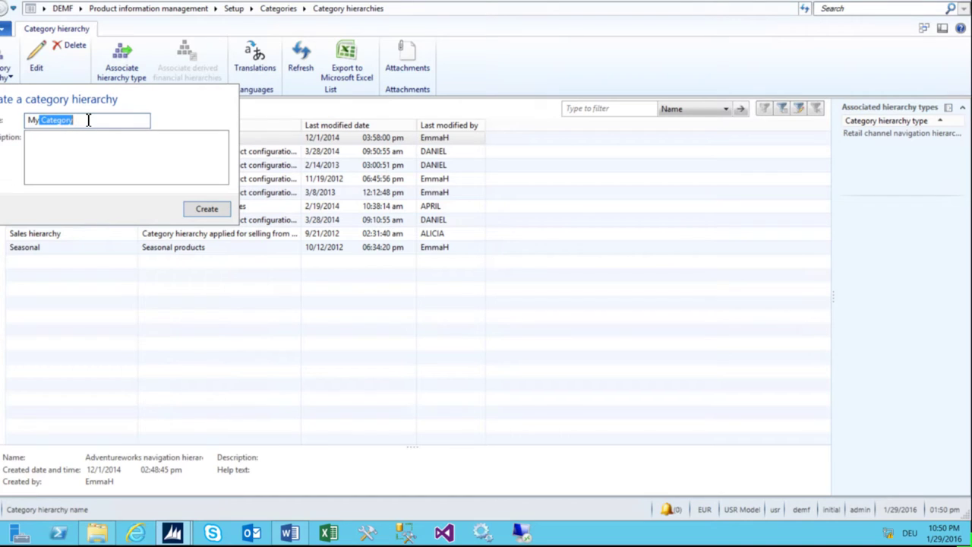
key("End")
type("1")
key("Tab")
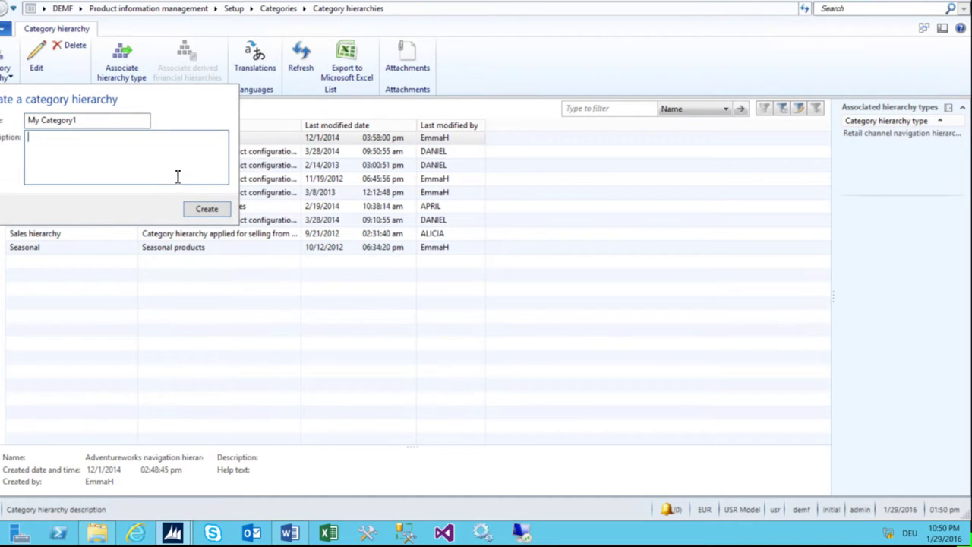
left_click(206, 209)
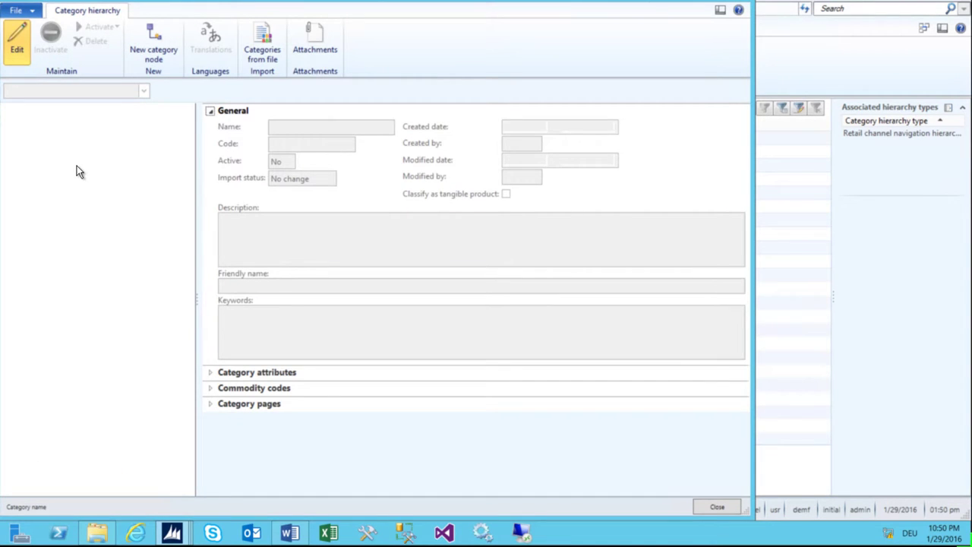
- Add a first category node named 'Internal Supplies' to the hierarchy
left_click(152, 47)
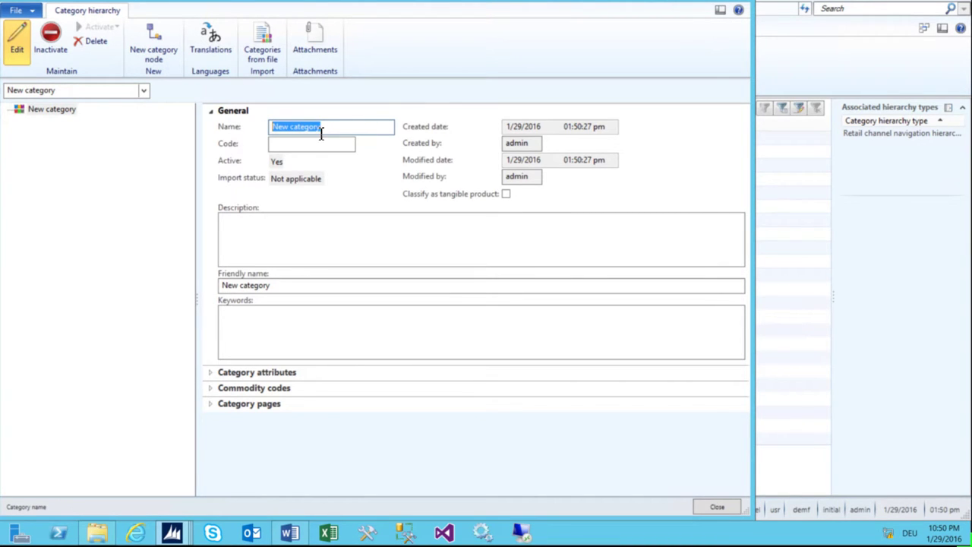
type("Internal Supplies")
key("Tab")
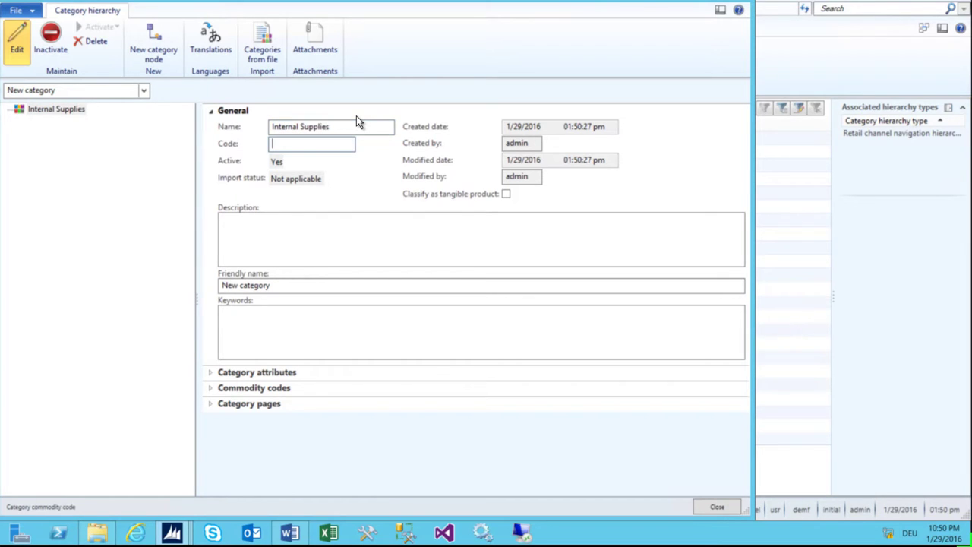
key("shift+Tab")
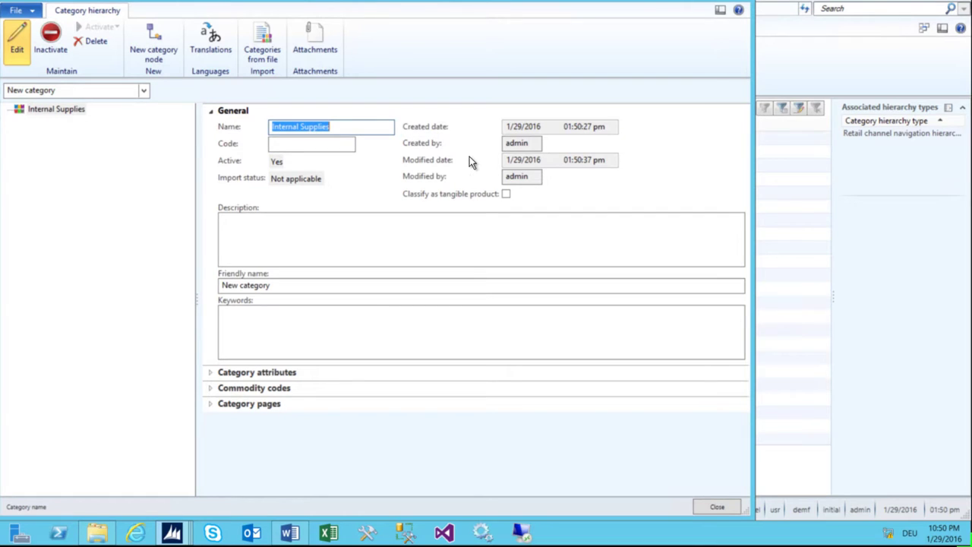
- Set its description to 'Internal Supplies to be orderd from Employees' and friendly name 'Internal Supplies'
left_click(333, 238)
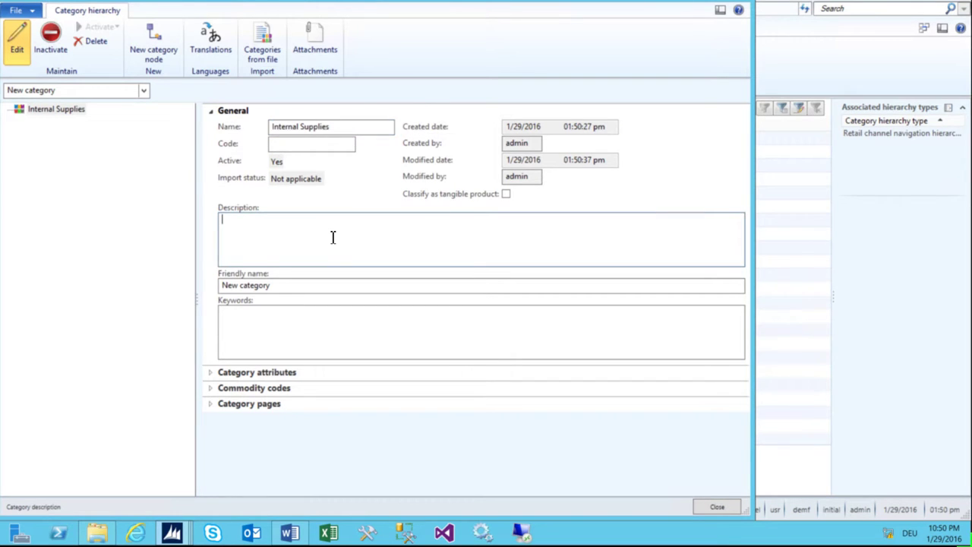
type("Internal Supplies to be ")
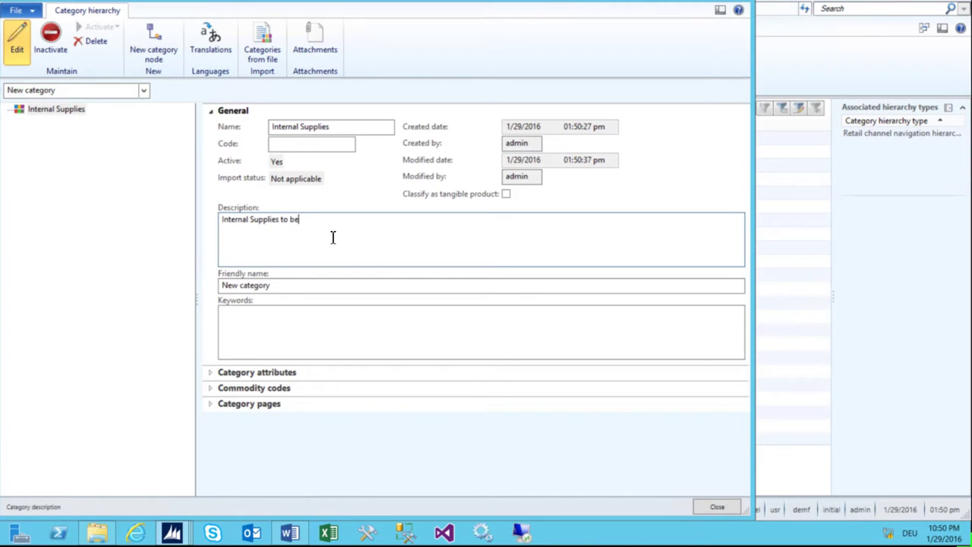
type("orderd for")
key("BackSpace")
key("BackSpace")
type("rom Employees")
key("Tab")
type("Internal Supplies")
key("Tab")
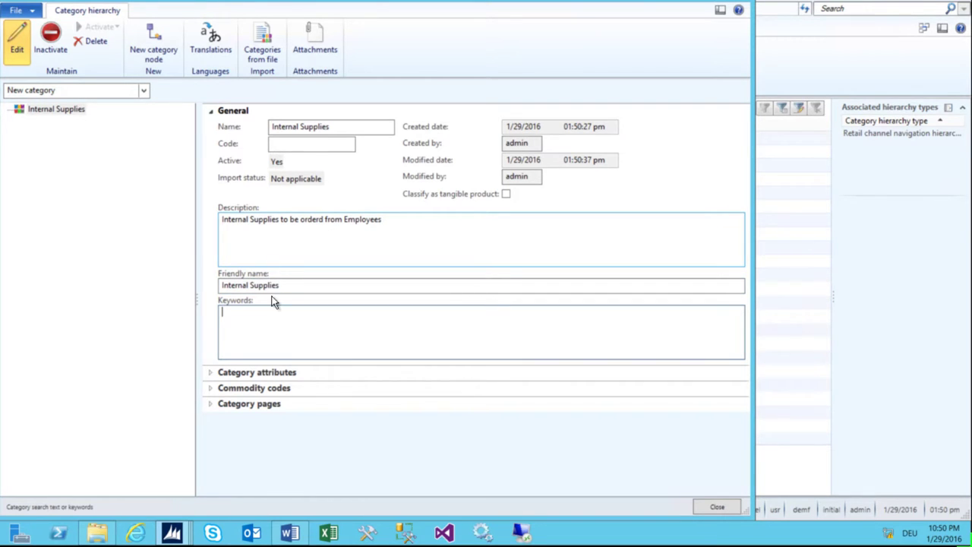
left_click(213, 373)
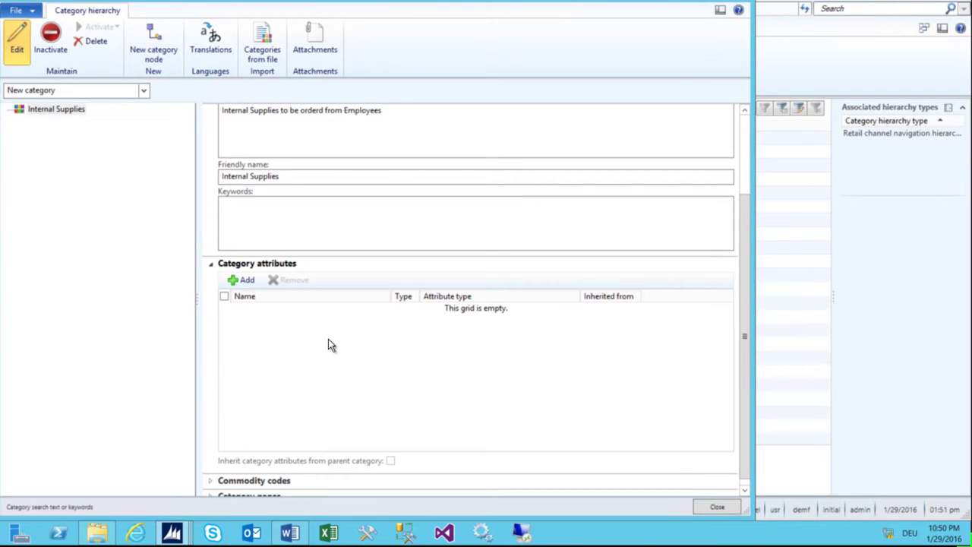
- Create an Internal Supplies category page with name 'Main' and description 'Main'
left_click(211, 264)
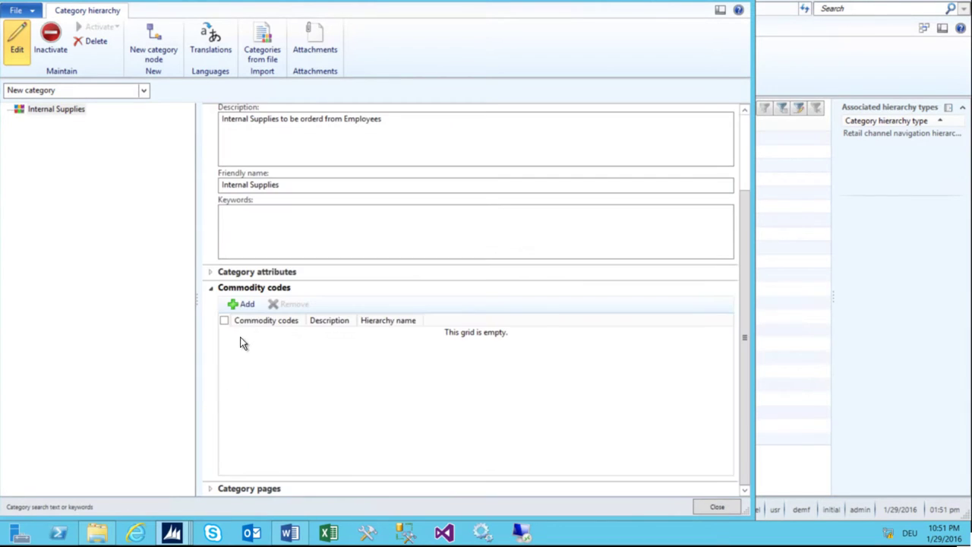
left_click(229, 290)
left_click(224, 403)
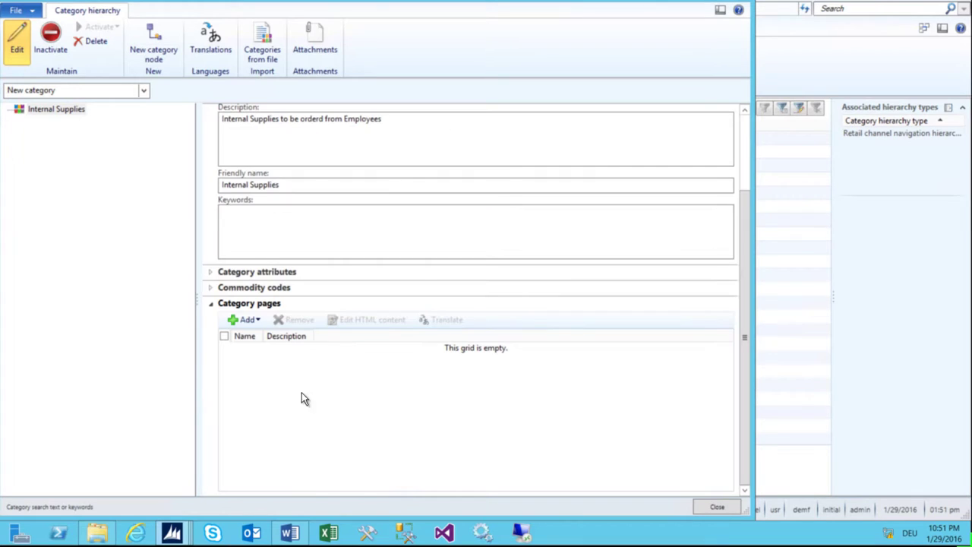
left_click(253, 324)
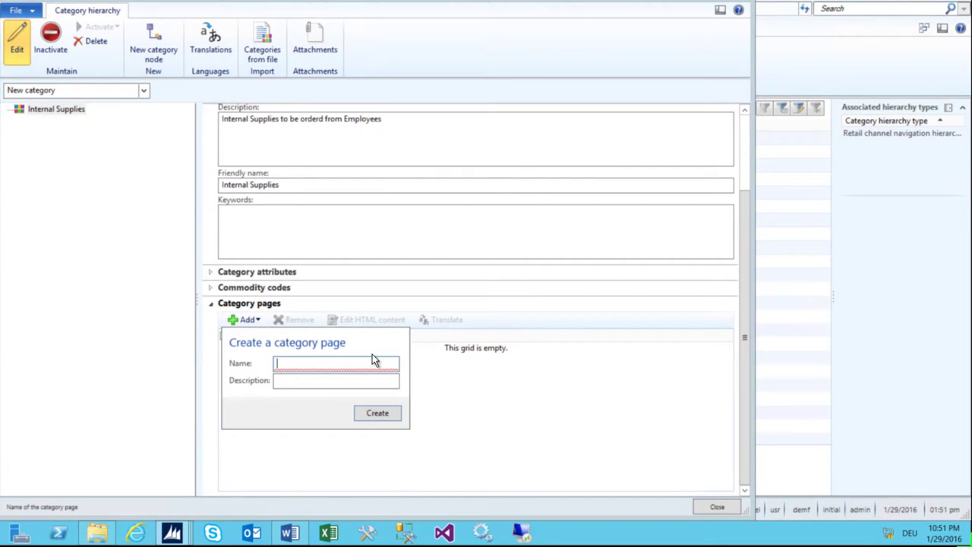
type("Main")
key("Tab")
type("Main")
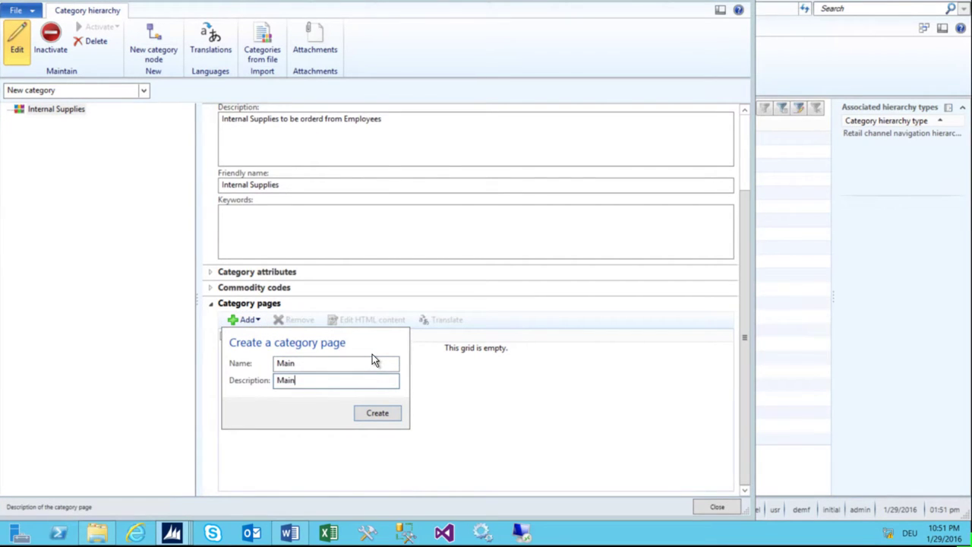
left_click(377, 414)
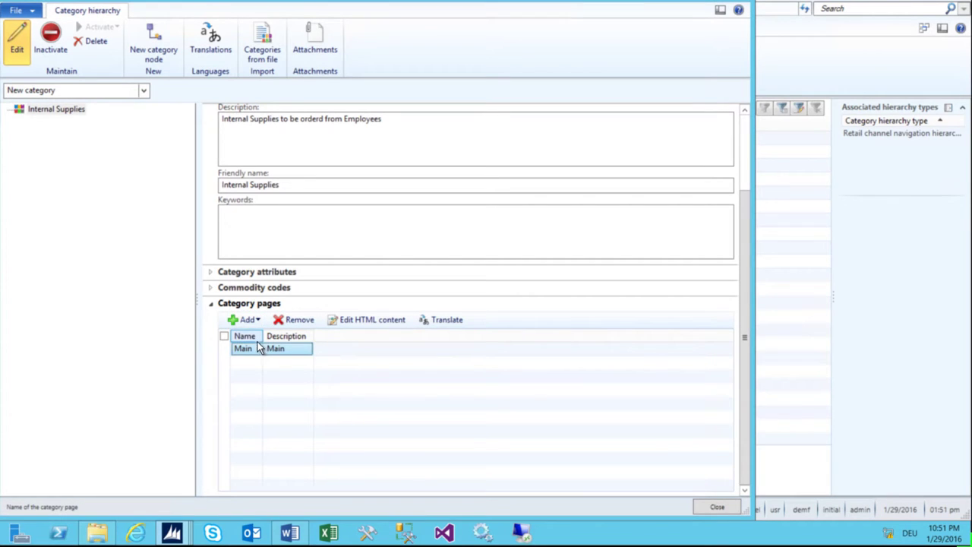
left_click(227, 274)
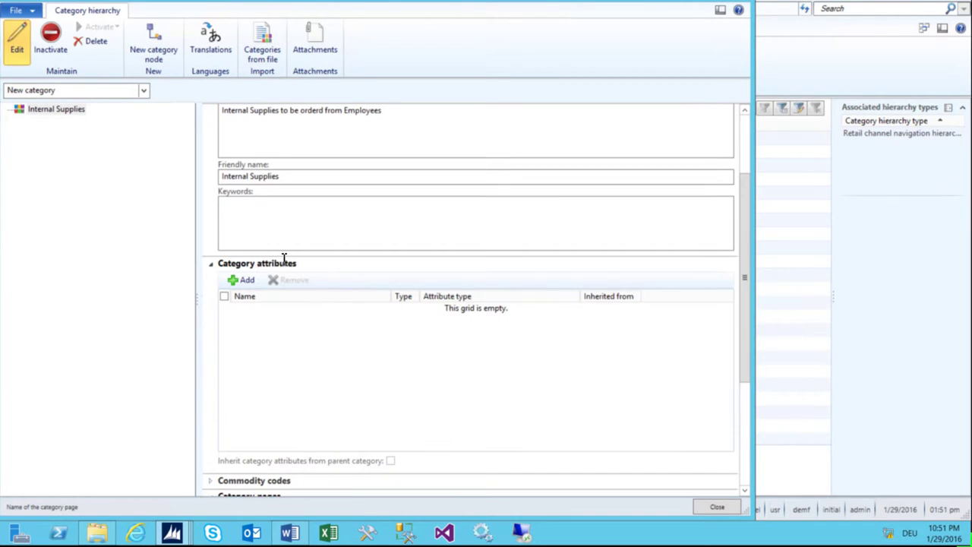
- Add the Brand attribute, of attribute type Brand, to the Internal Supplies category attributes
left_click(247, 281)
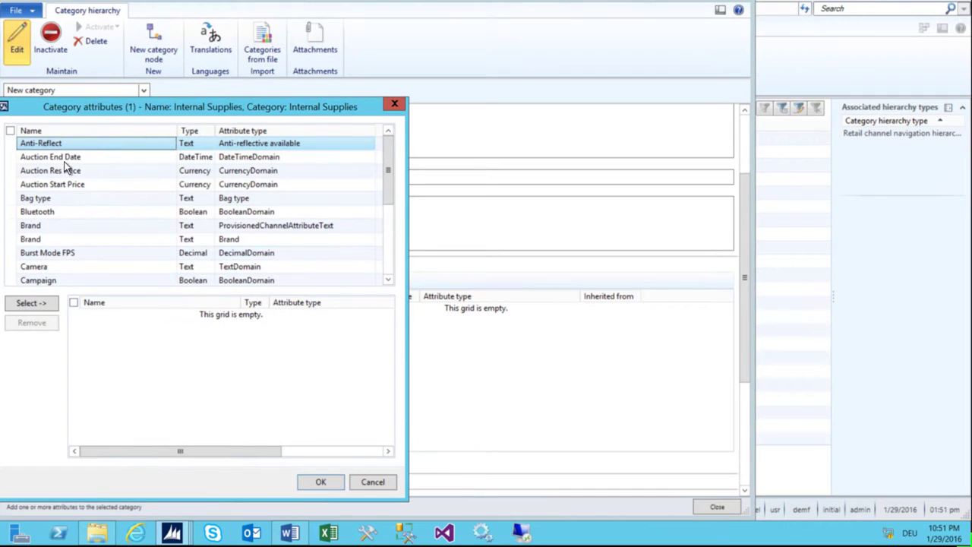
left_click(46, 239)
left_click(32, 304)
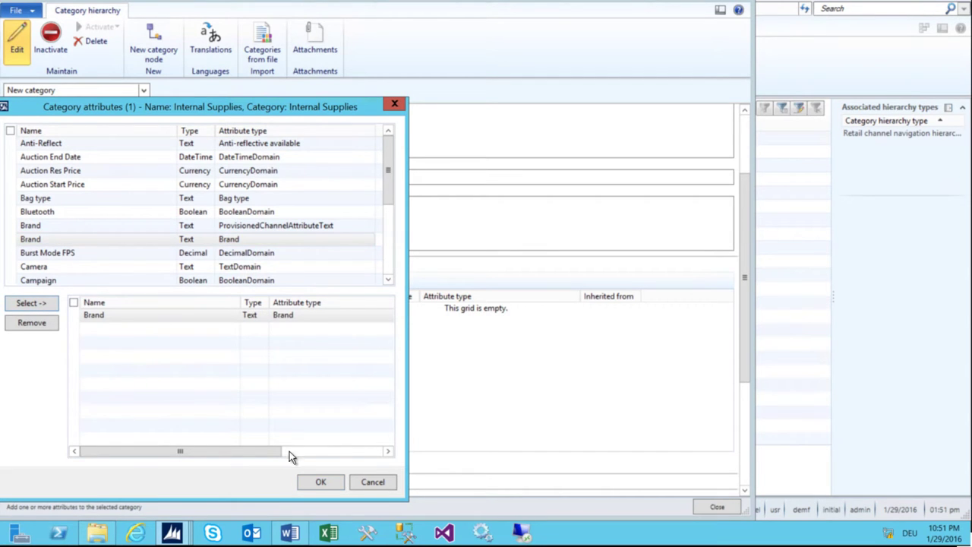
left_click(313, 483)
left_click(441, 308)
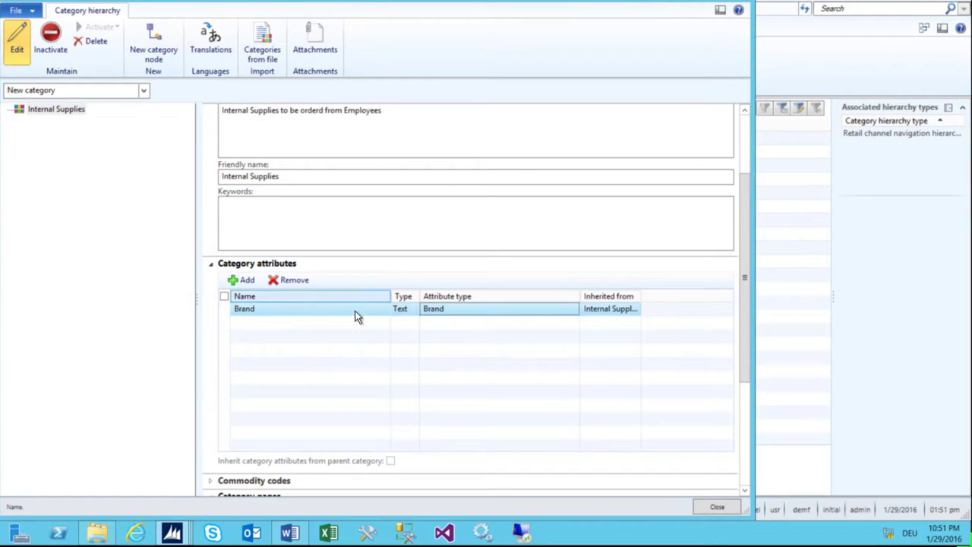
right_click(449, 308)
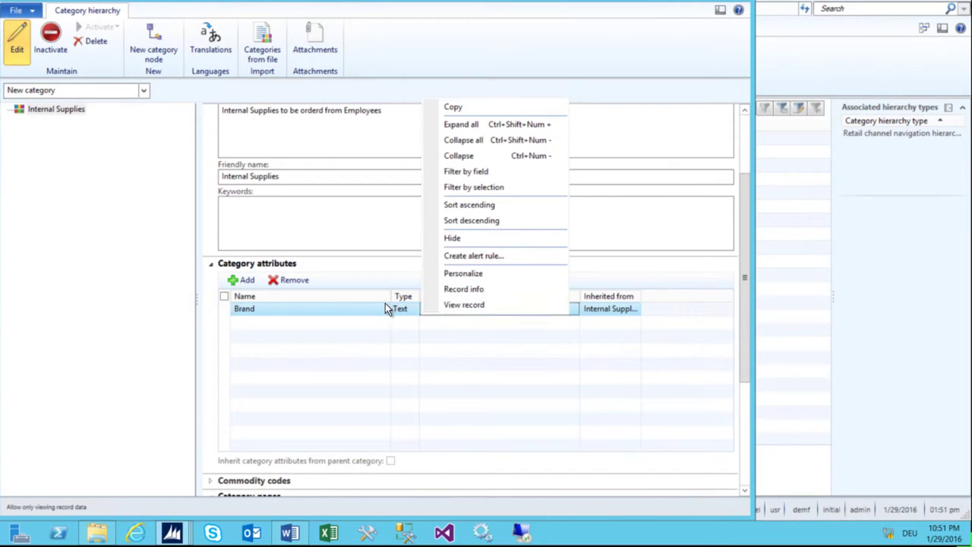
left_click(389, 305)
left_click(424, 310)
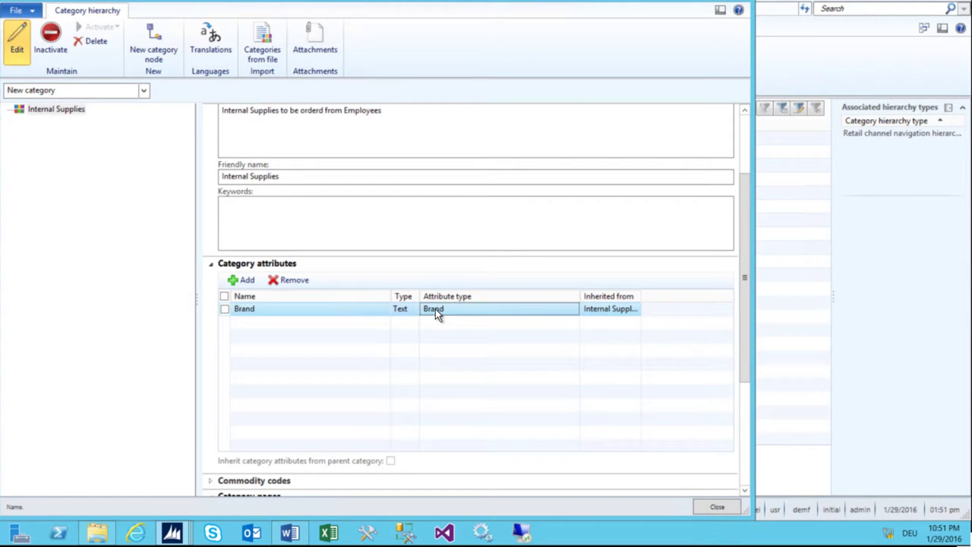
left_click(57, 109)
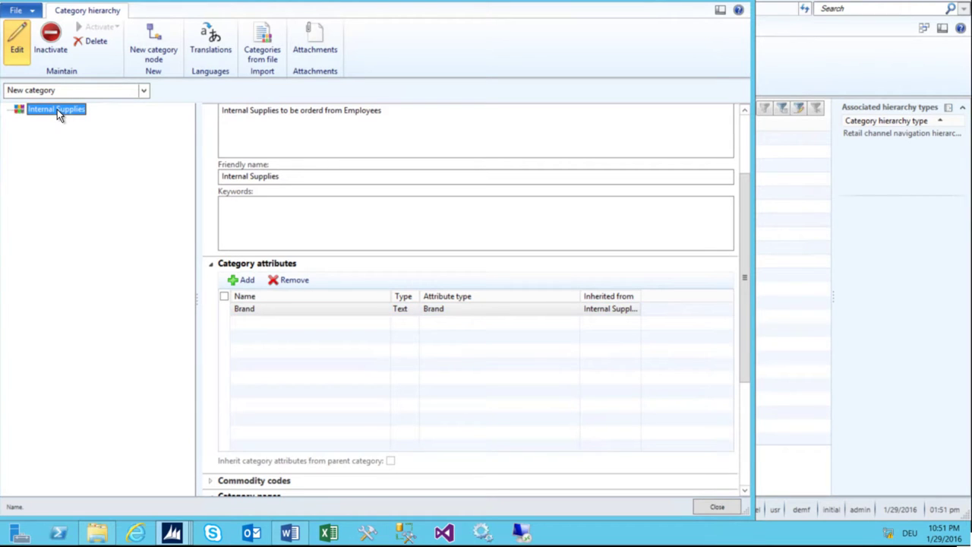
- Add a Laptops subcategory under Internal Supplies, with description and friendly name Laptops
left_click(164, 48)
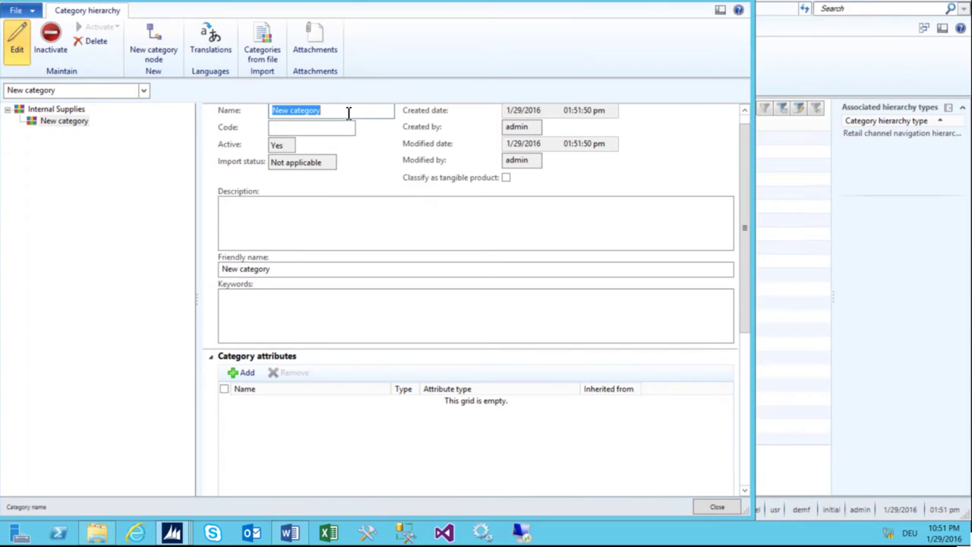
type("Laptops")
key("Tab")
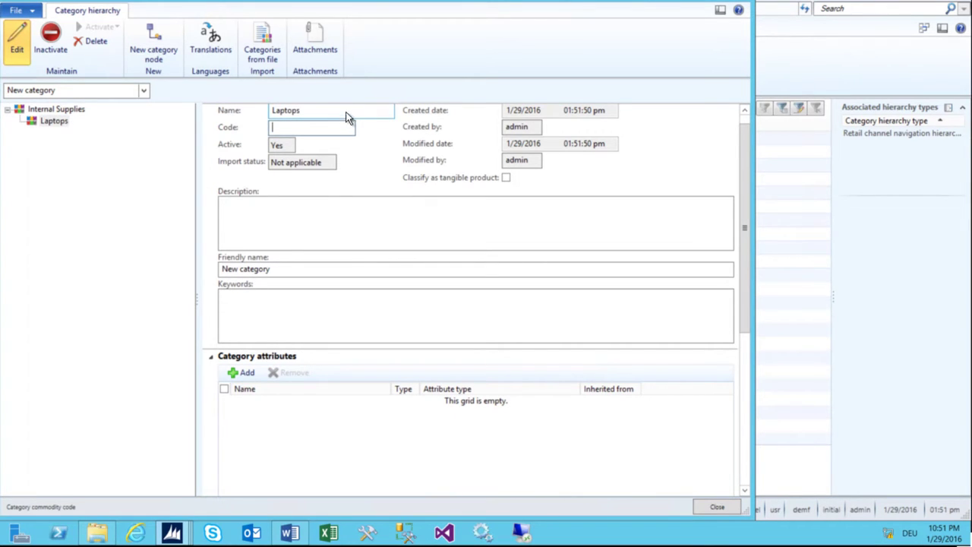
left_click(309, 215)
type("Laptops")
key("Tab")
type("La")
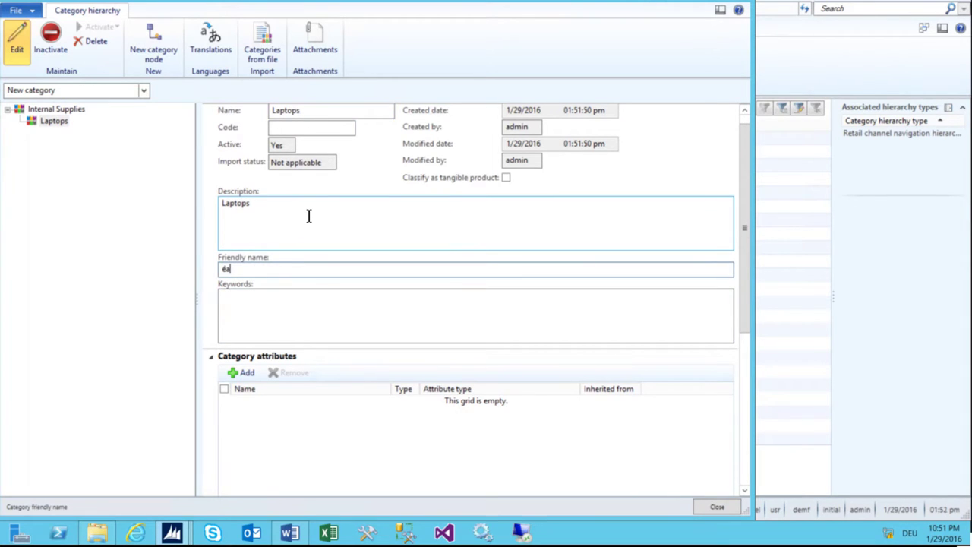
type("Laptops")
key("Tab")
- Give Laptops a category page named 'Main' with description 'Main'
scroll(391, 273, "down", 5)
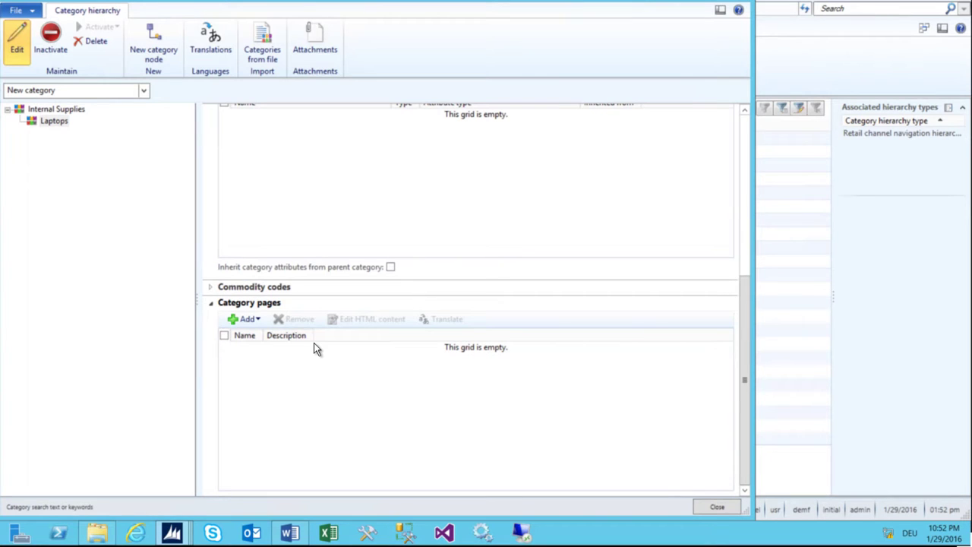
left_click(248, 319)
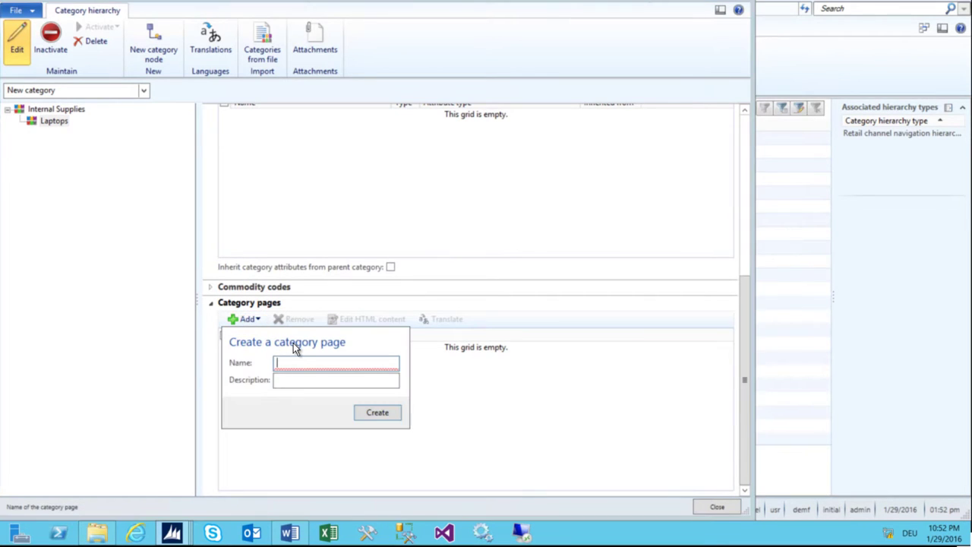
type("Main")
key("Tab")
type("Main")
key("Tab")
left_click(378, 413)
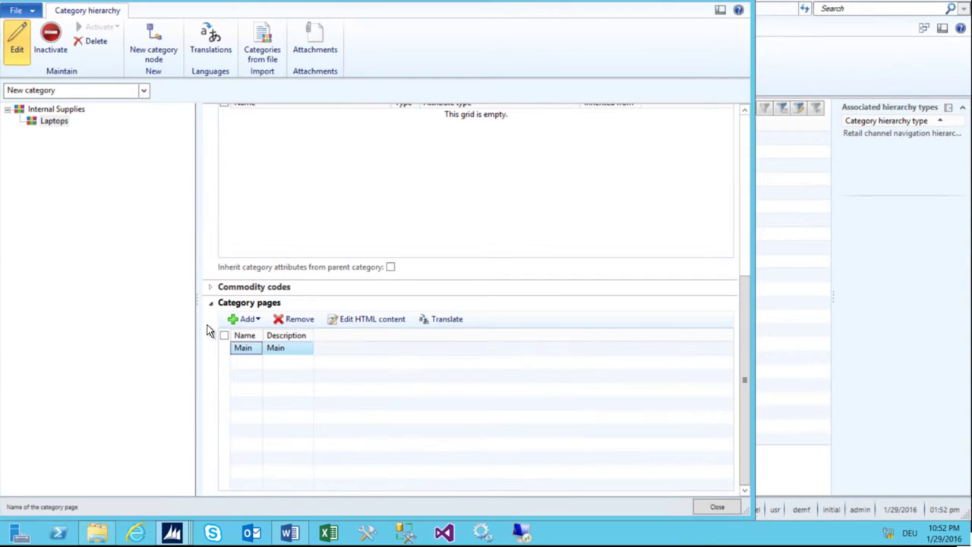
left_click(55, 111)
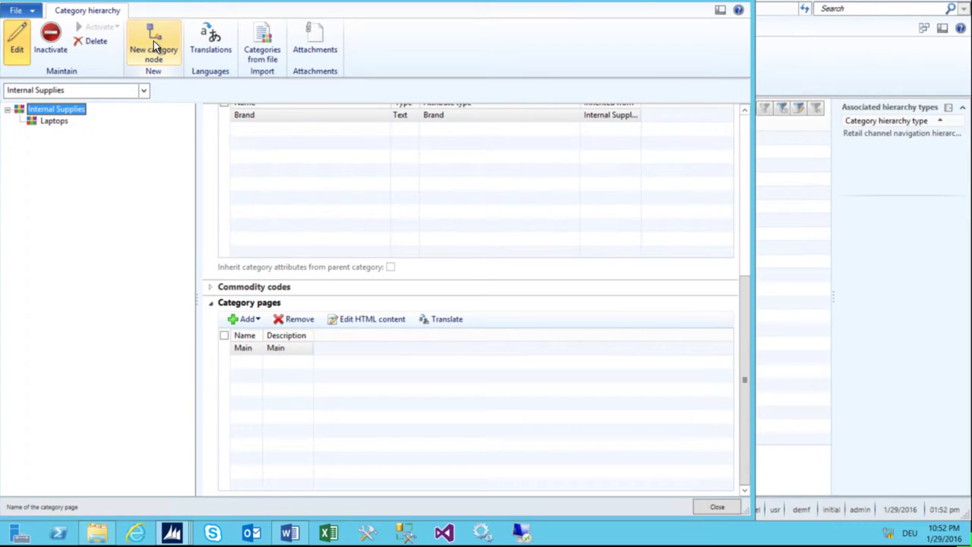
- Add a Phones subcategory under Internal Supplies with friendly name Phones
left_click(153, 41)
left_click(292, 129)
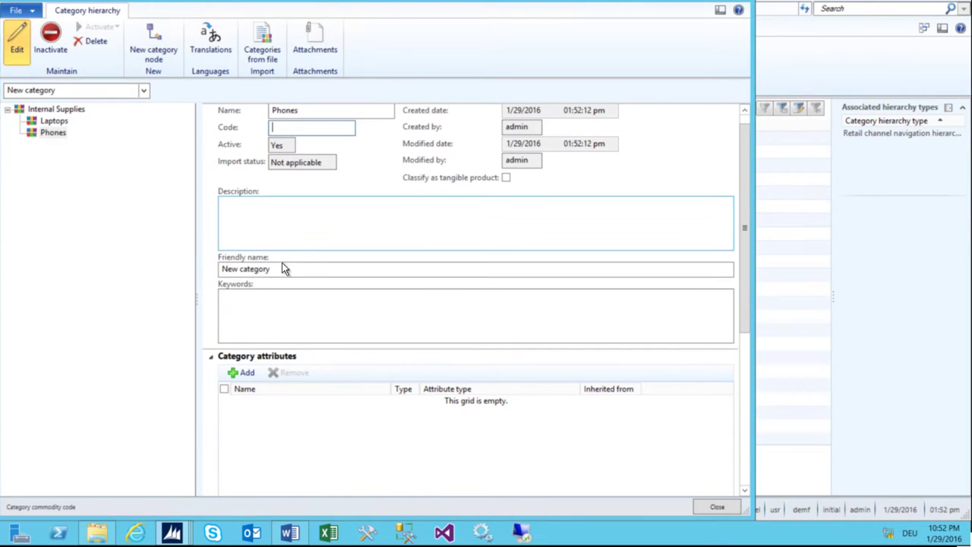
left_click(307, 109)
key("ctrl+c")
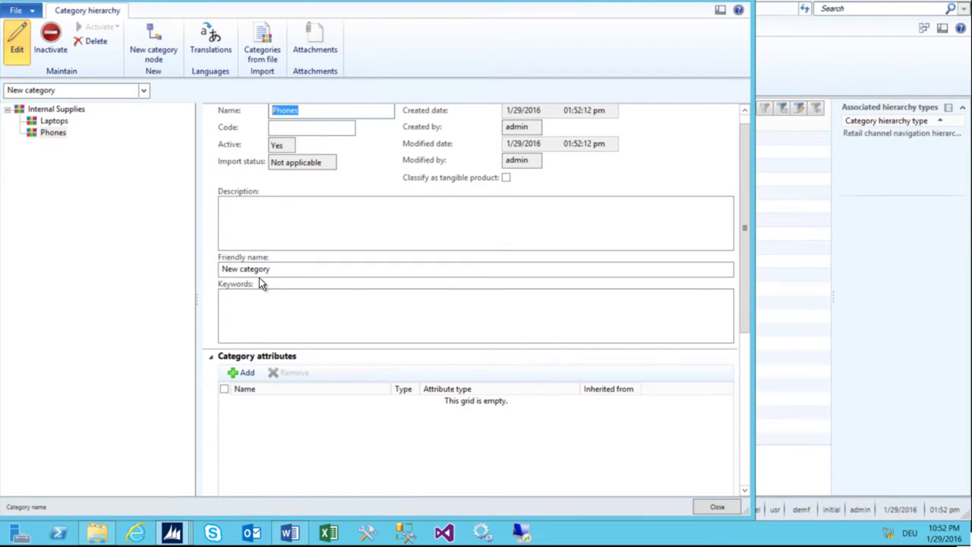
left_click(288, 274)
key("ctrl+v")
key("ctrl+a")
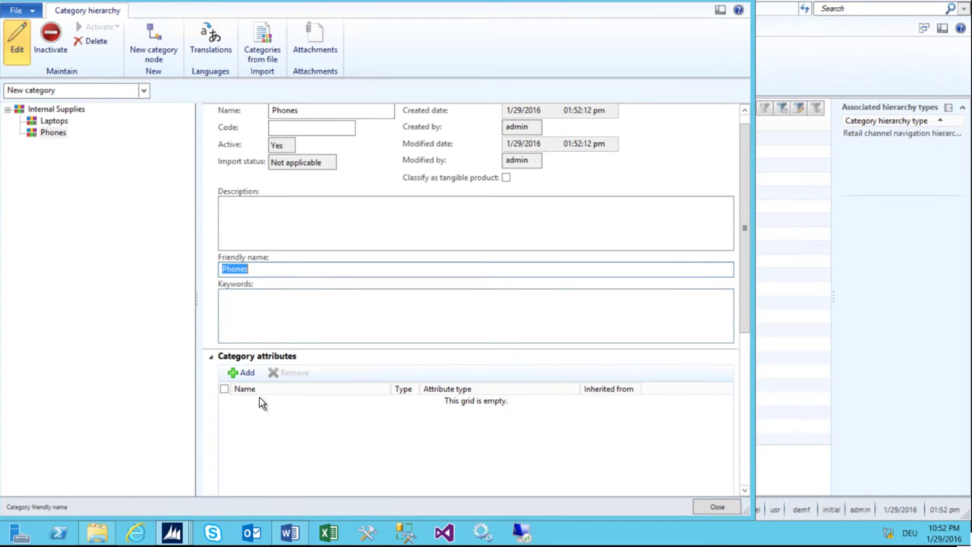
left_click(252, 417)
- Create a Phones category page with name 'Main' and description 'Main'
scroll(245, 328, "down", 5)
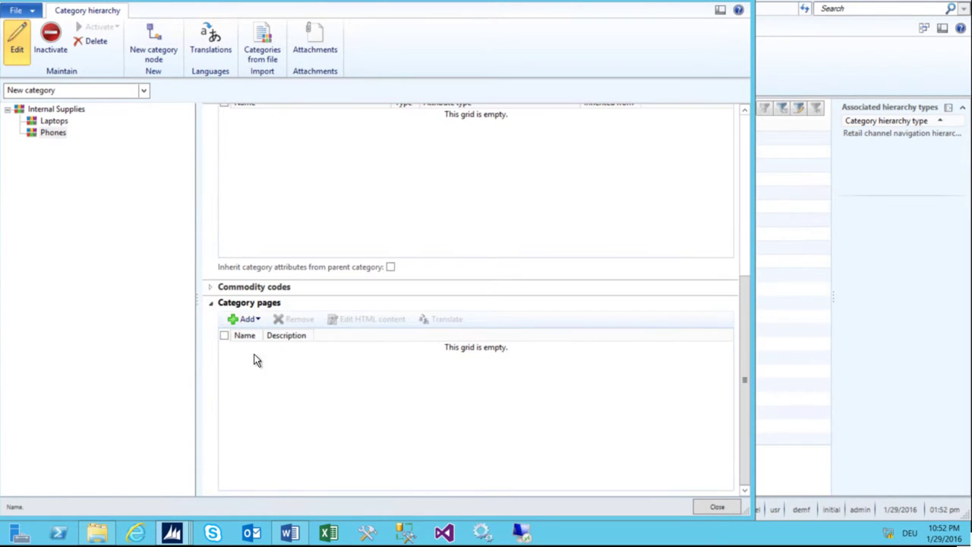
left_click(246, 319)
type("Main")
key("Tab")
key("Tab")
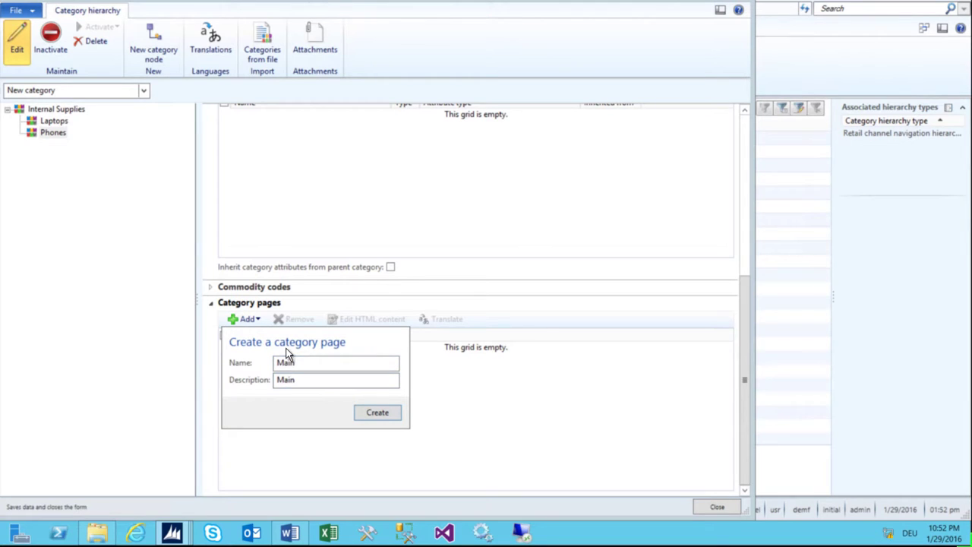
left_click(377, 412)
left_click(44, 134)
left_click(53, 121)
left_click(52, 133)
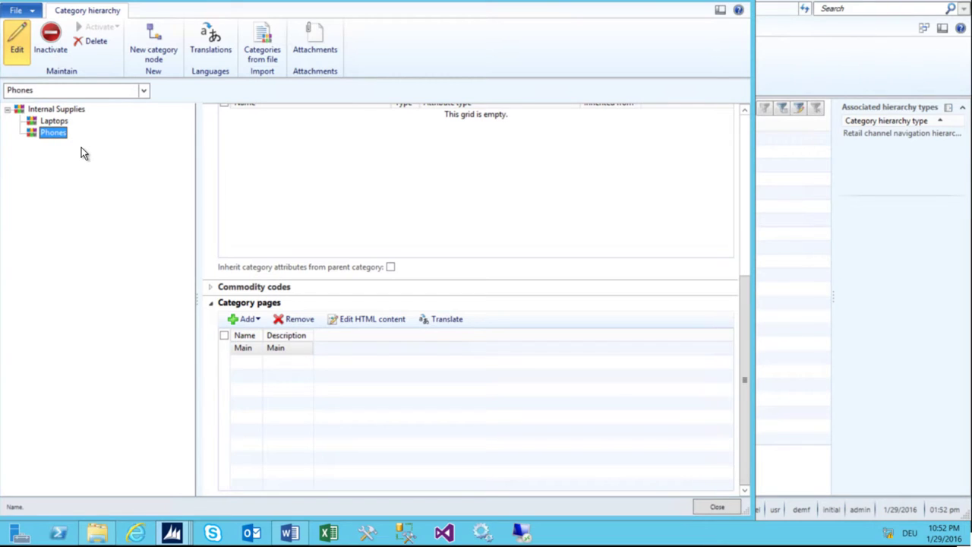
- Add a new subcategory named 'Tablets' under Internal Supplies
left_click(46, 109)
left_click(155, 48)
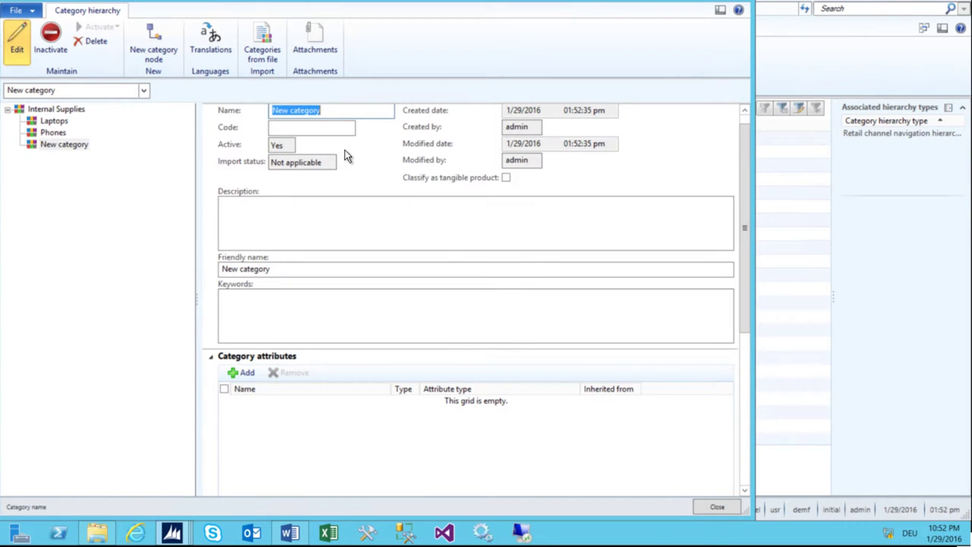
type("Tablets")
key("Tab")
left_click(322, 112)
left_click(275, 269)
left_click_drag(275, 269, 210, 258)
- Give Tablets a category page named 'Main' with description 'Main'
scroll(331, 288, "down", 4)
left_click(256, 319)
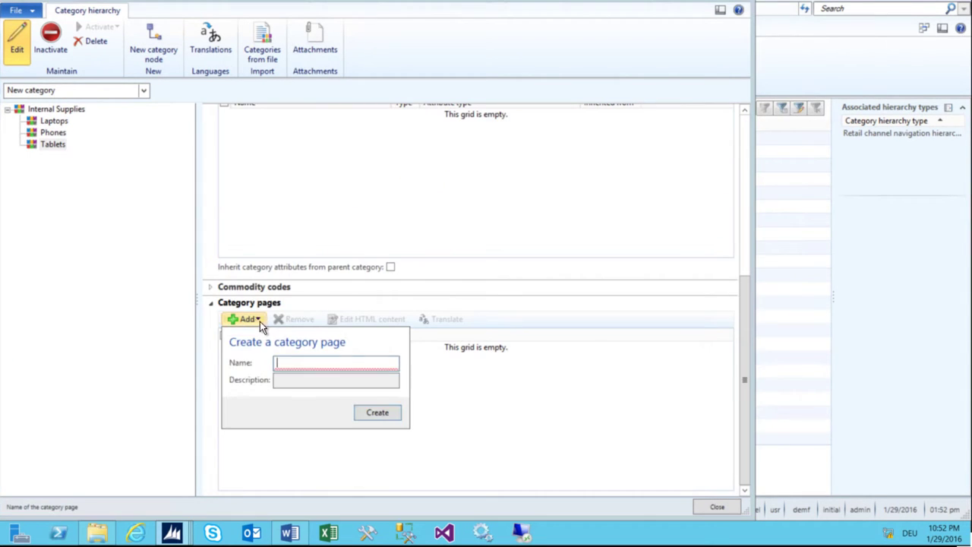
type("Main")
key("Tab")
type("m")
key("BackSpace")
key("BackSpace")
type("Main")
key("shift+Tab")
left_click(375, 413)
left_click(61, 133)
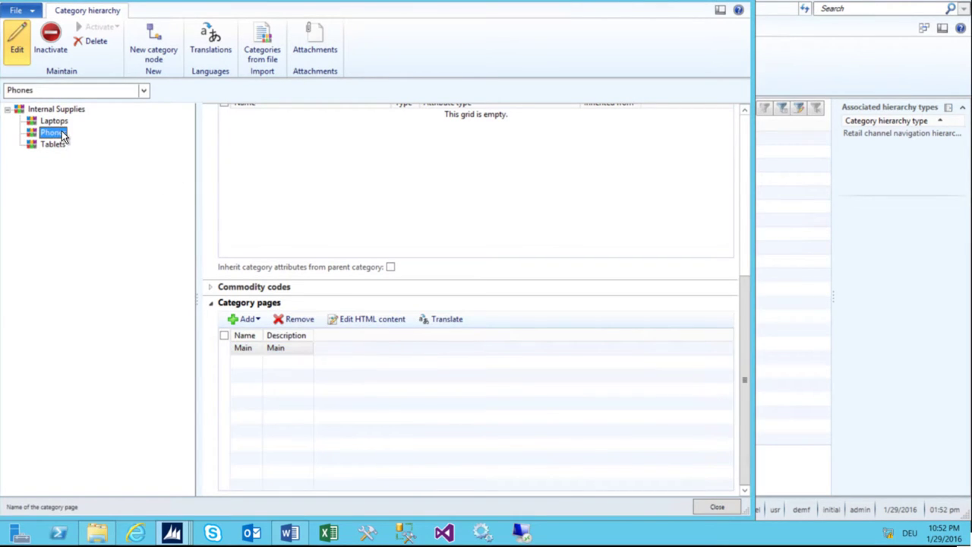
- Close the hierarchy editor, refresh the list, dismiss the shortcut notice, and select My Category1
key("Escape")
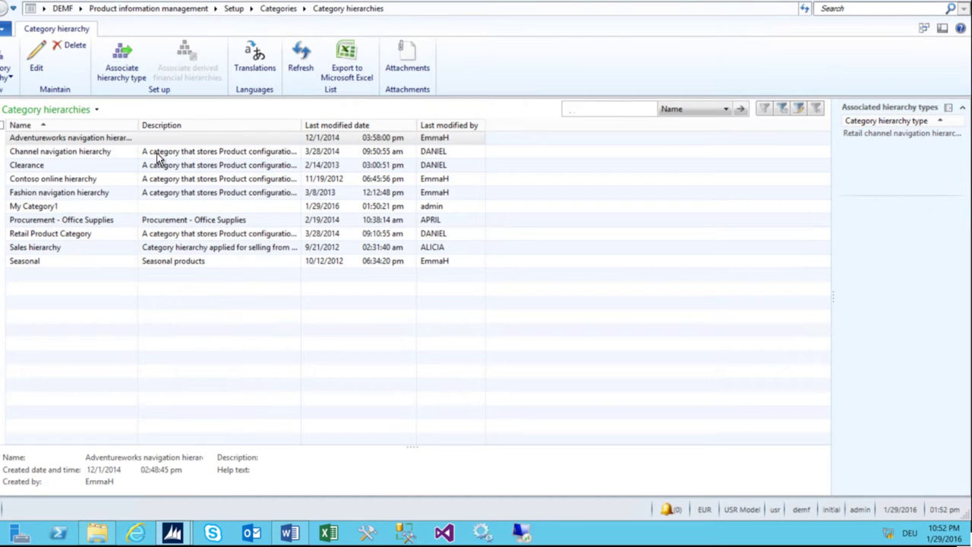
key("F5")
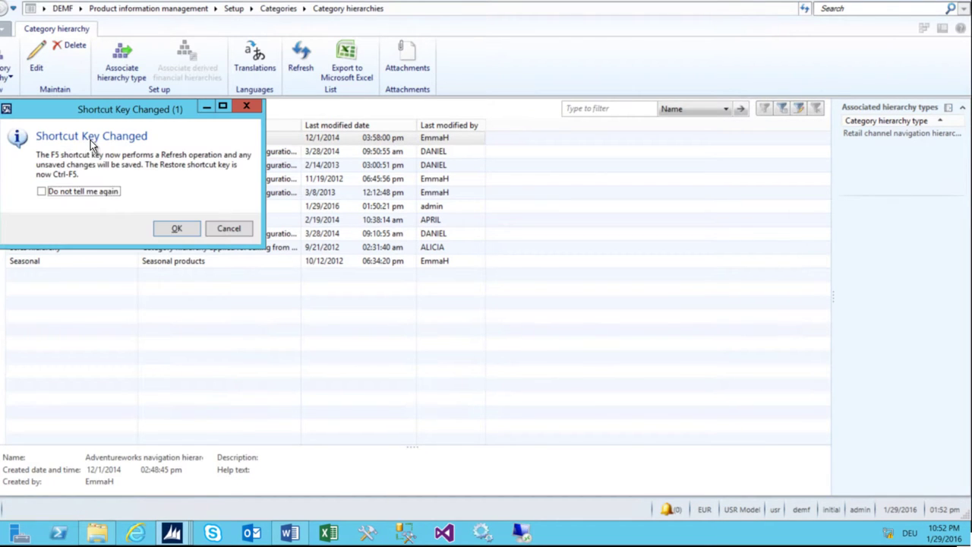
left_click(87, 192)
left_click(176, 228)
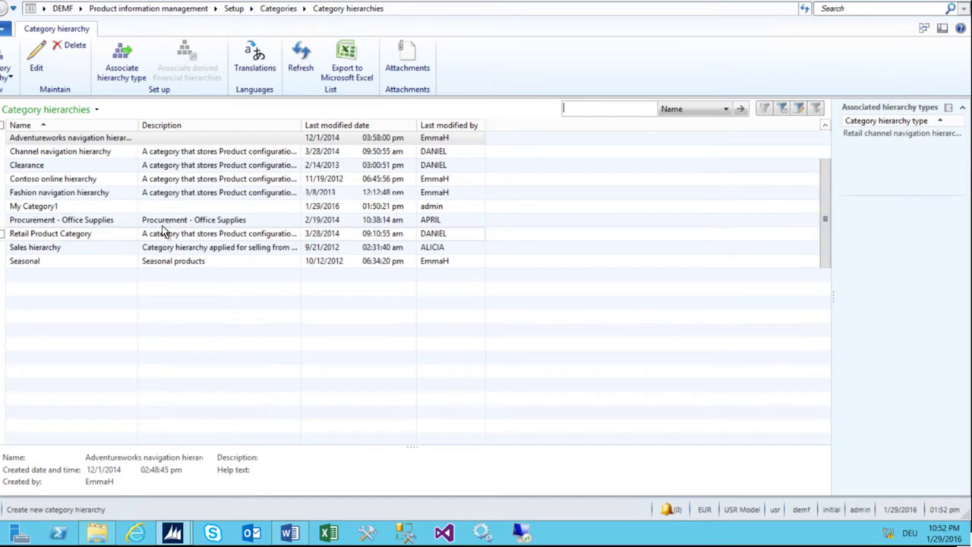
left_click(60, 205)
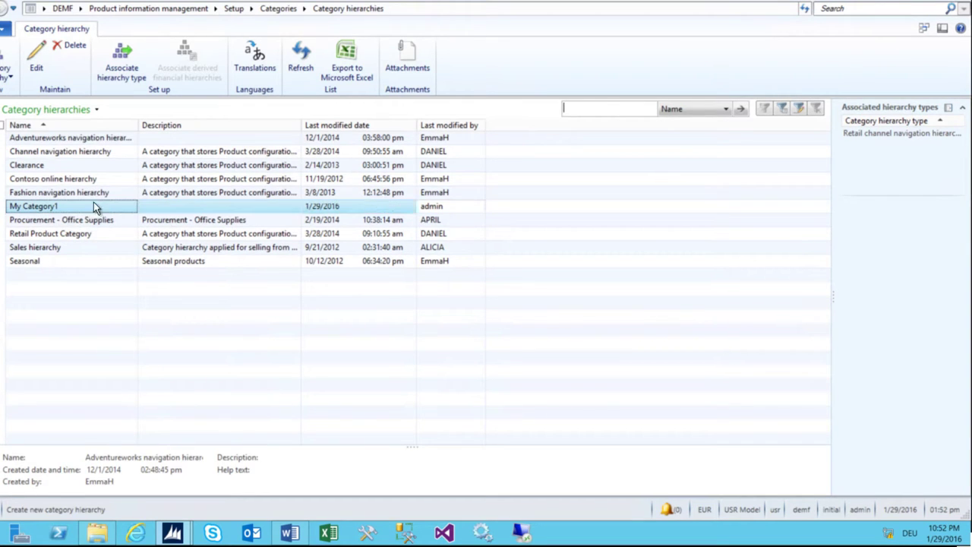
- Add a hierarchy type assignment of Procurement category hierarchy for My Category1
left_click(129, 68)
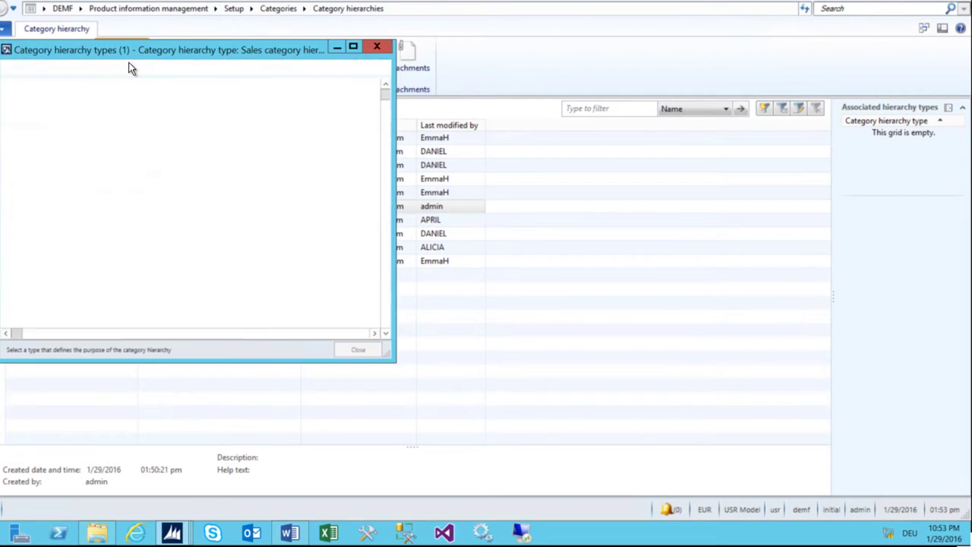
left_click_drag(158, 50, 357, 140)
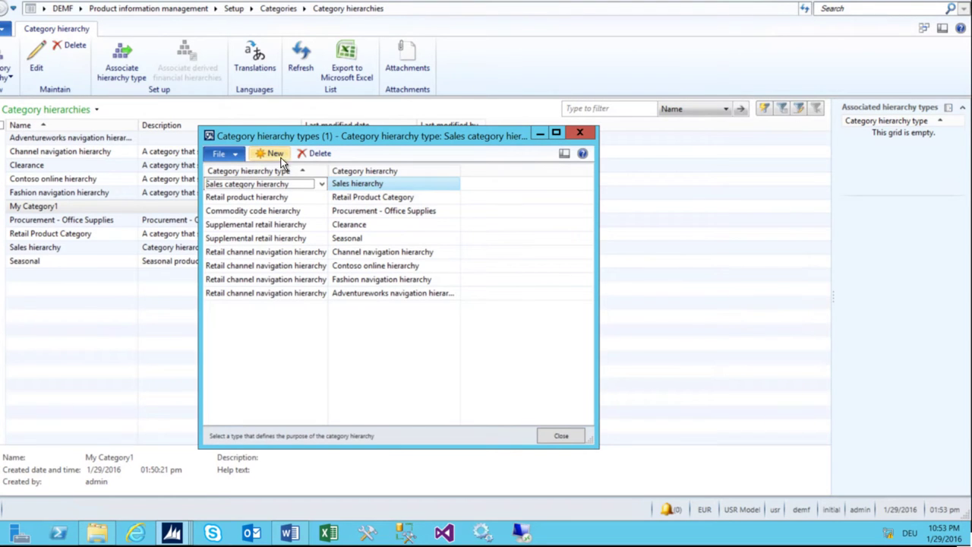
left_click(271, 154)
left_click(323, 187)
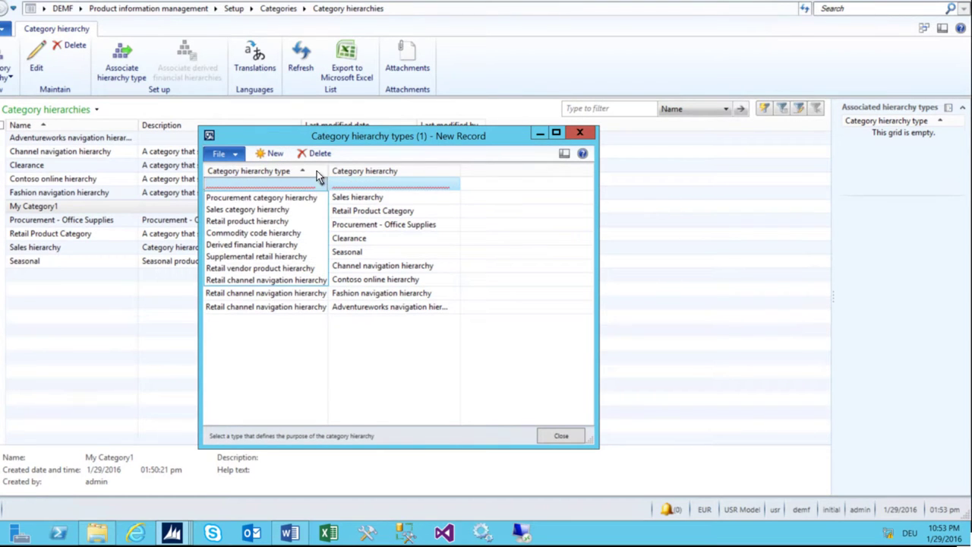
left_click(293, 200)
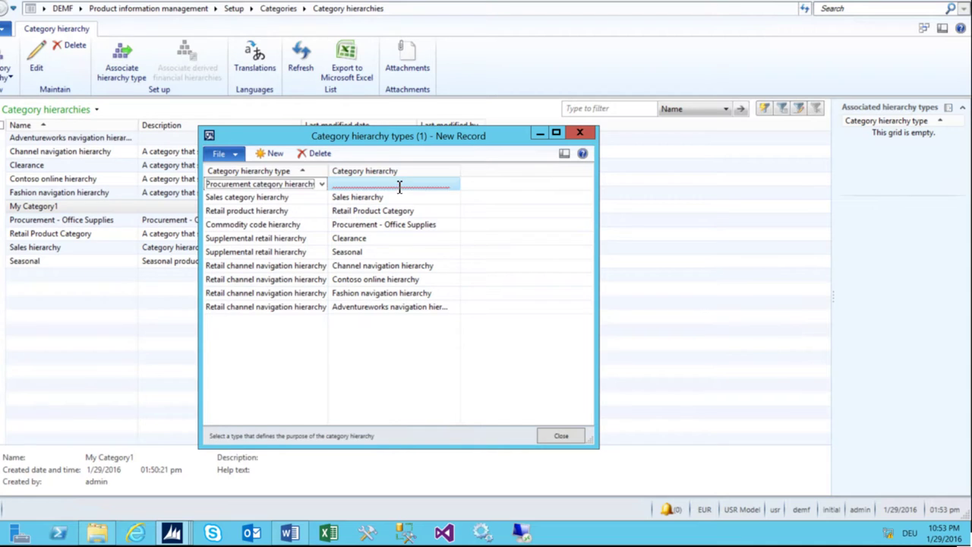
left_click(454, 189)
left_click(454, 185)
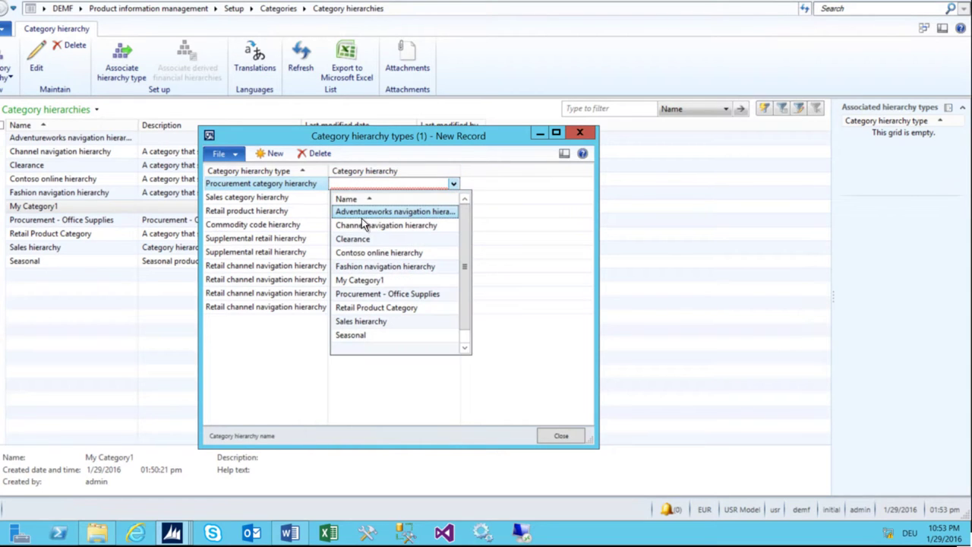
left_click(363, 279)
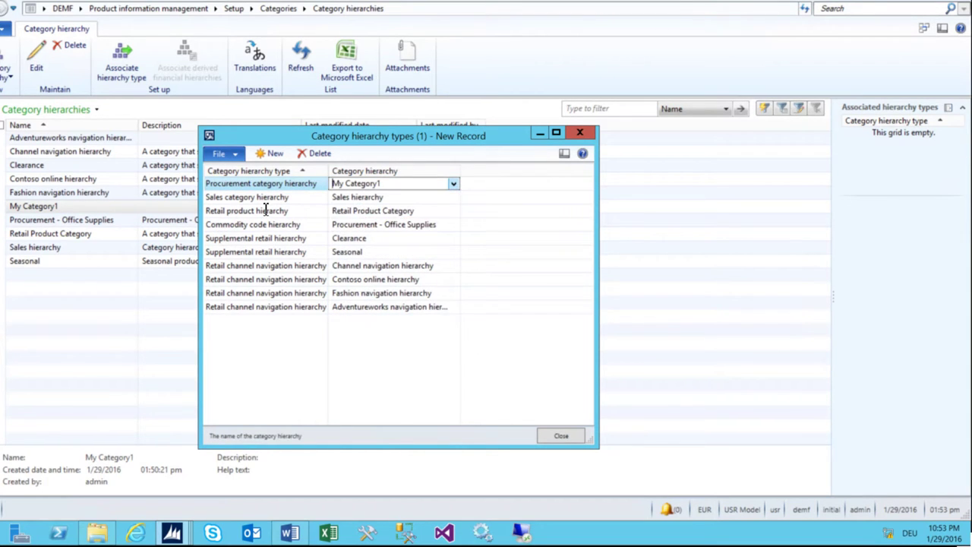
left_click(267, 210)
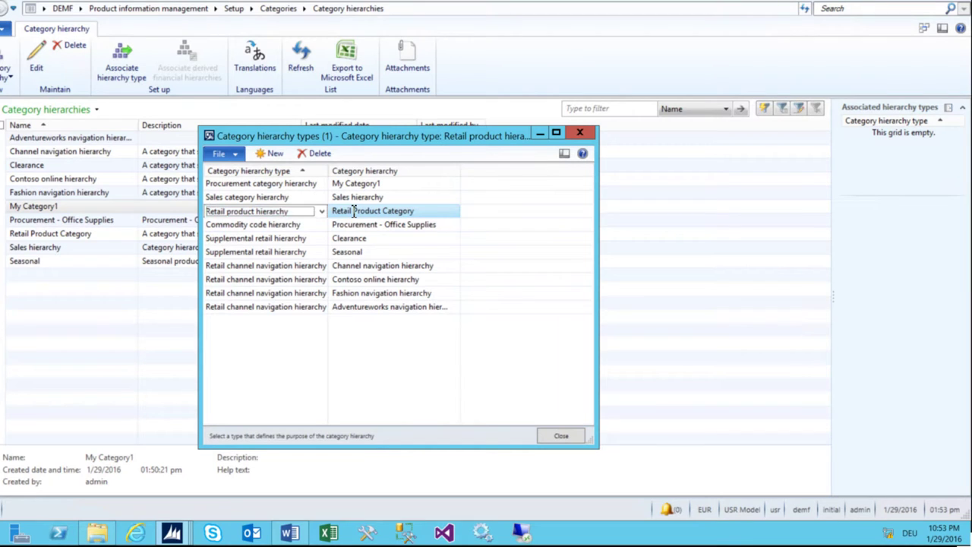
key("Escape")
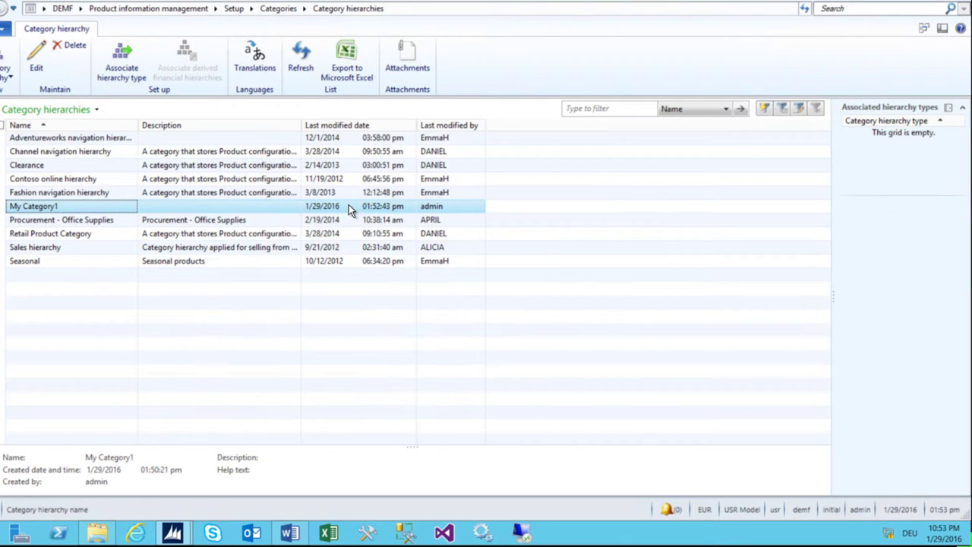
- Go to Procurement and sourcing and open Procurement categories to review Internal Supplies' Laptops, Phones, Tablets
left_click(141, 10)
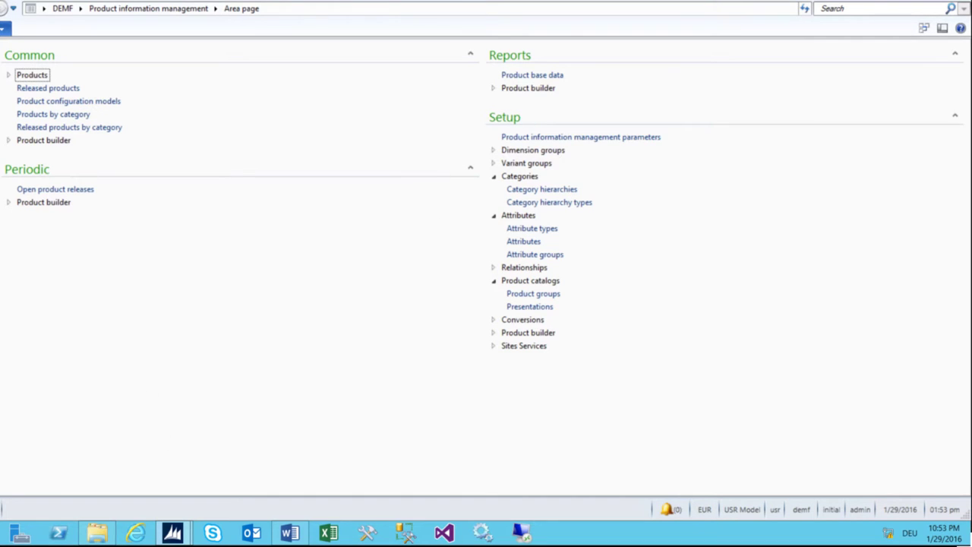
key("Tab")
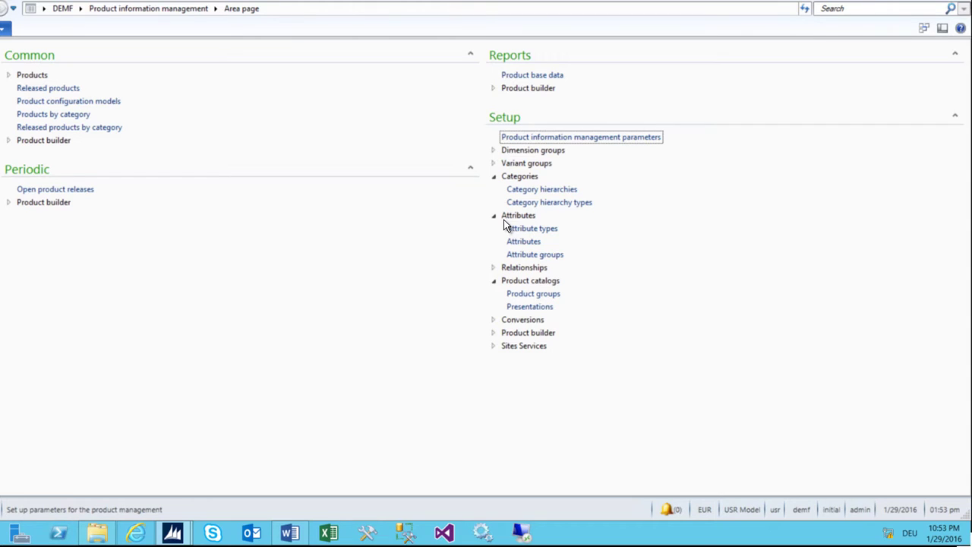
left_click(81, 9)
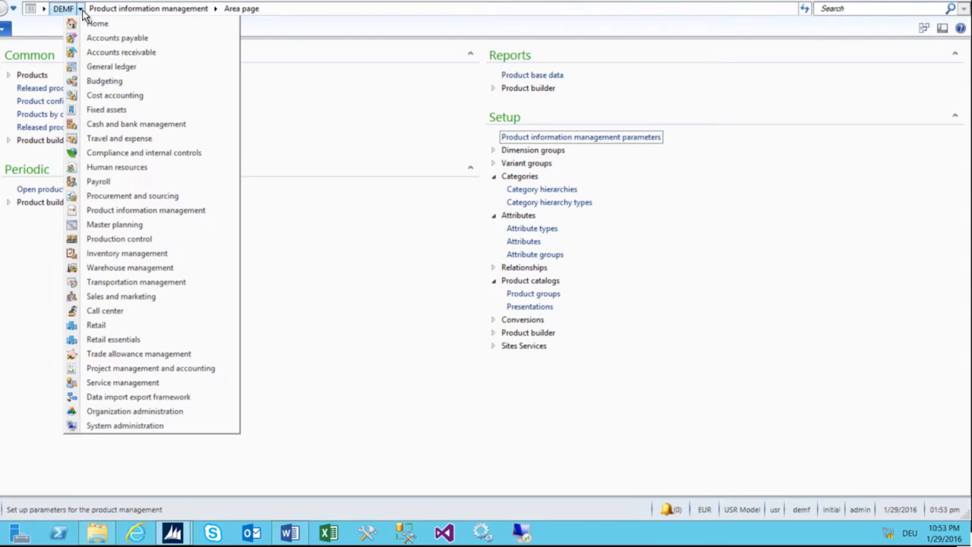
left_click(154, 195)
scroll(675, 297, "down", 3)
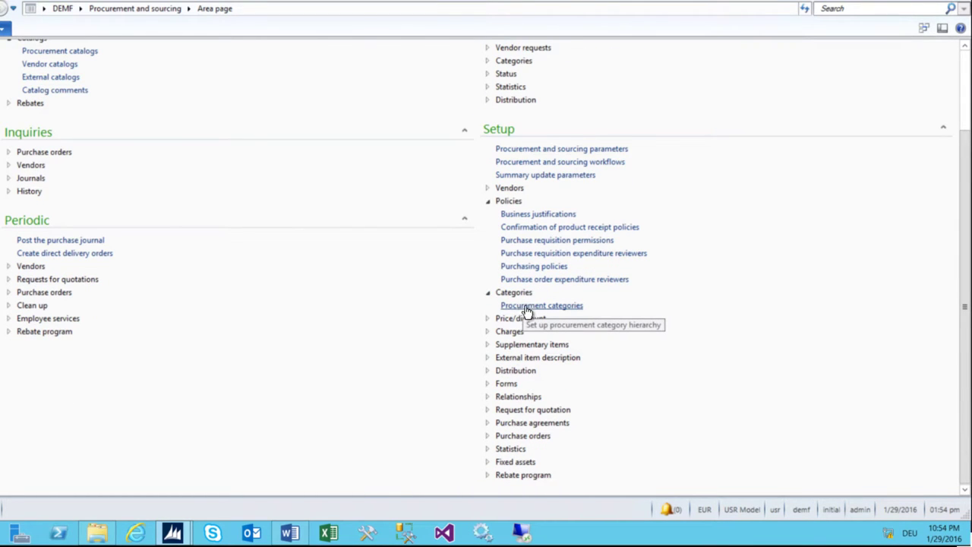
left_click(524, 306)
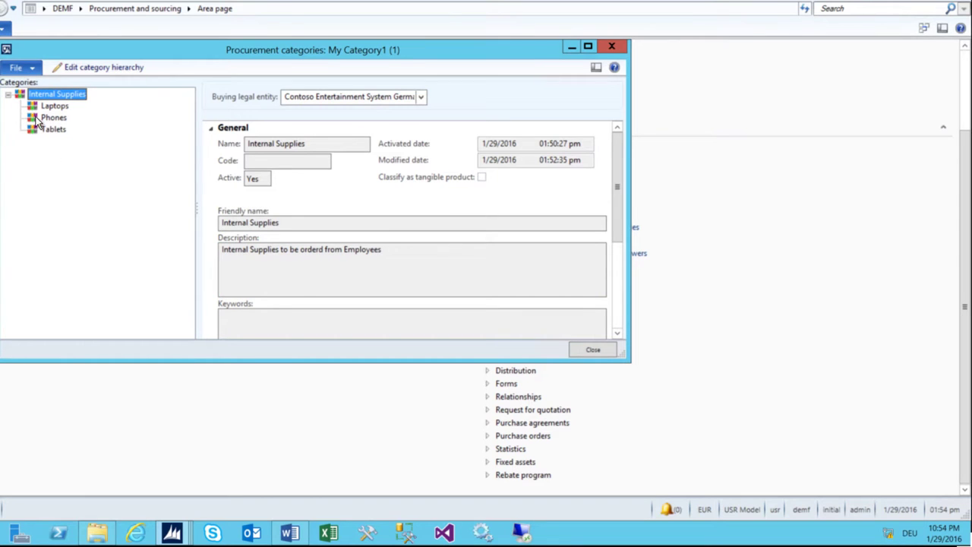
key("Down")
key("Down")
key("Down")
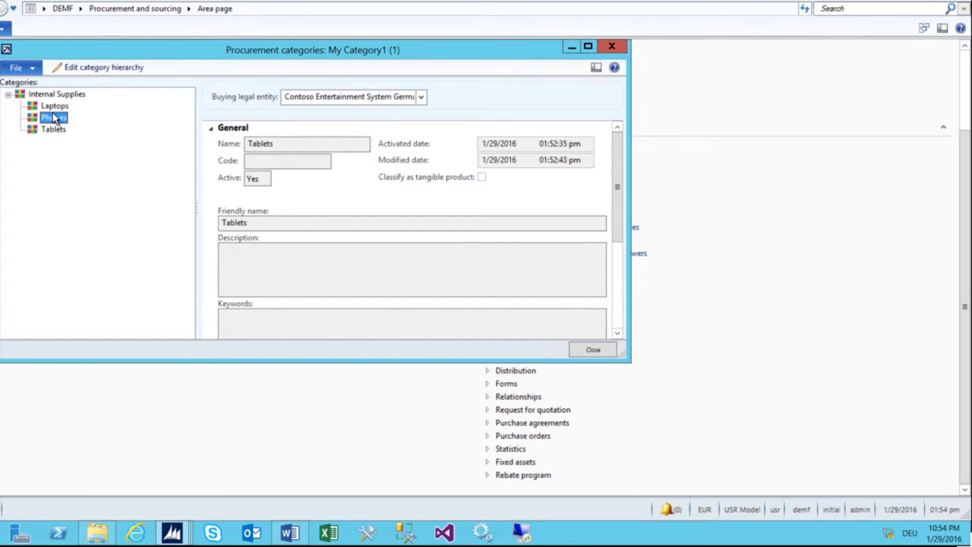
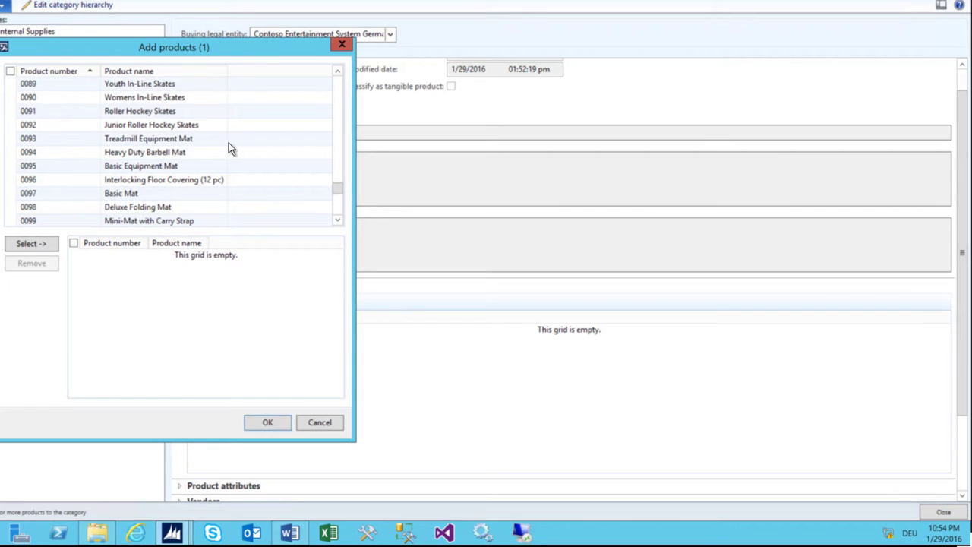
- Filter the product list by *windows* and add Windows Phone (123456) to Phones
scroll(228, 143, "down", 10)
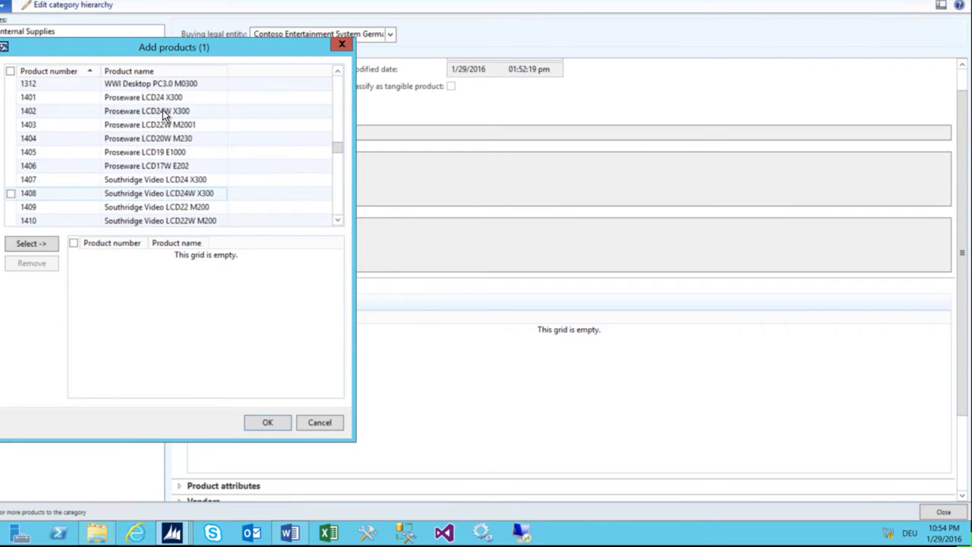
scroll(162, 112, "up", 20)
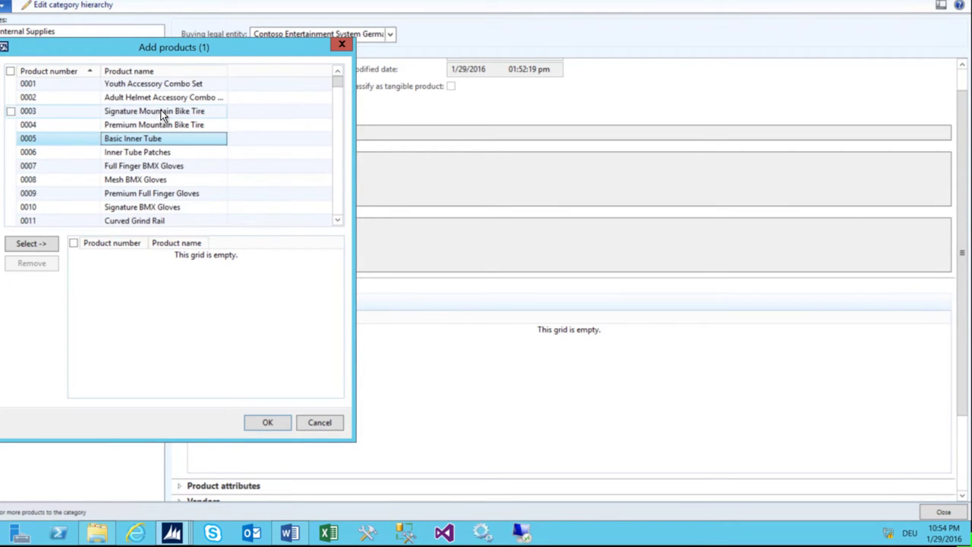
left_click(61, 99)
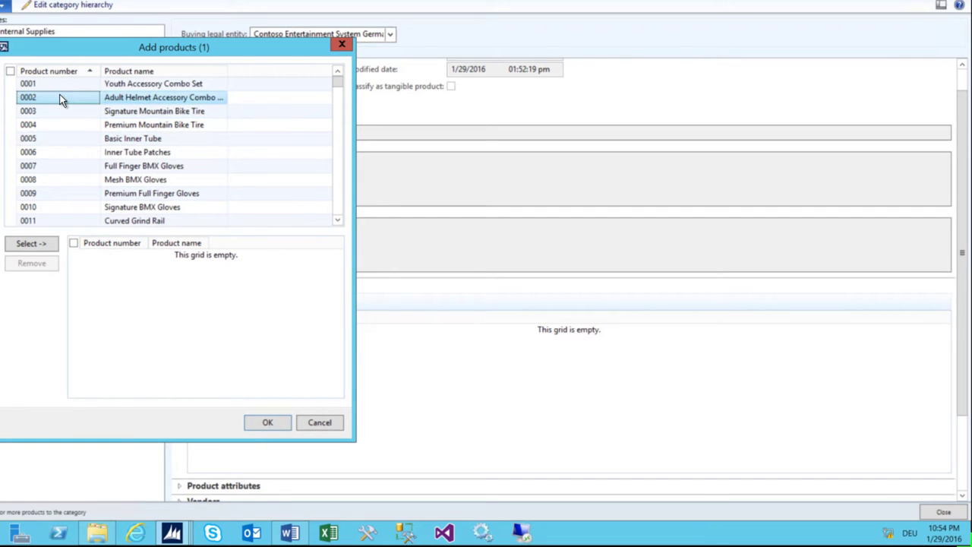
key("ctrl+g")
left_click(150, 85)
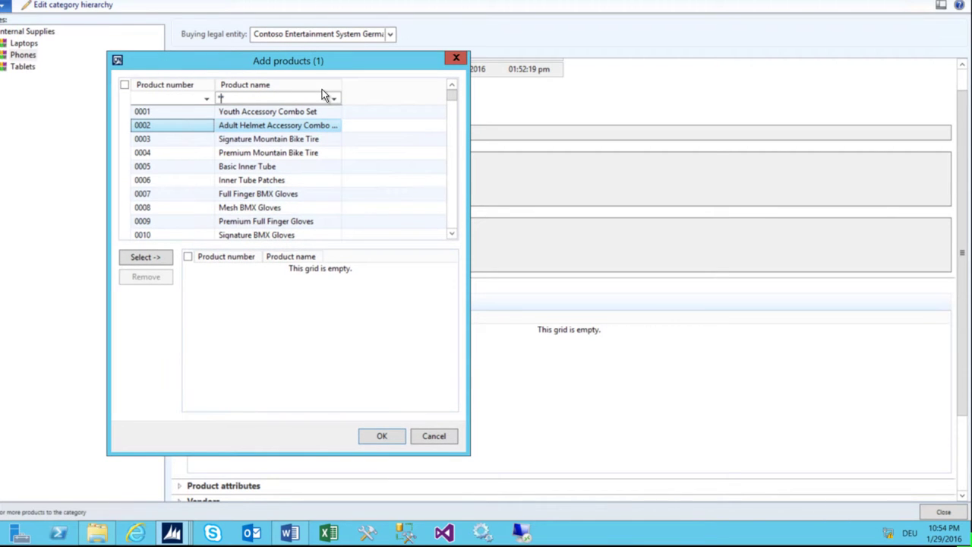
type("*windows*")
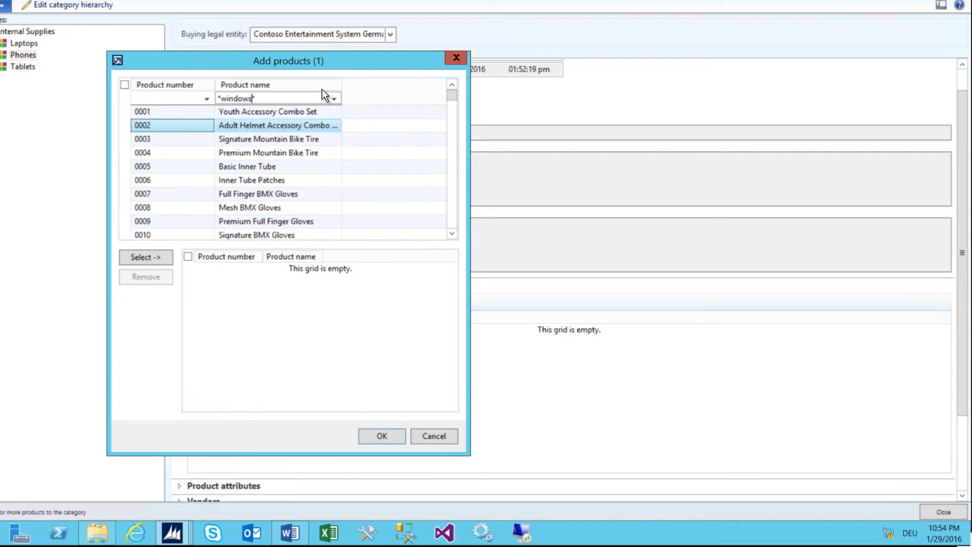
key("Return")
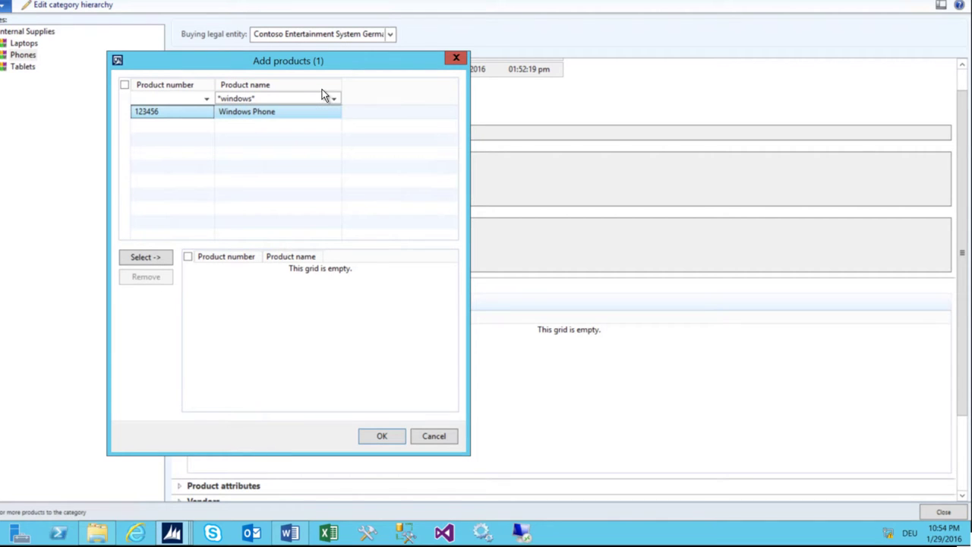
left_click(145, 257)
left_click(382, 432)
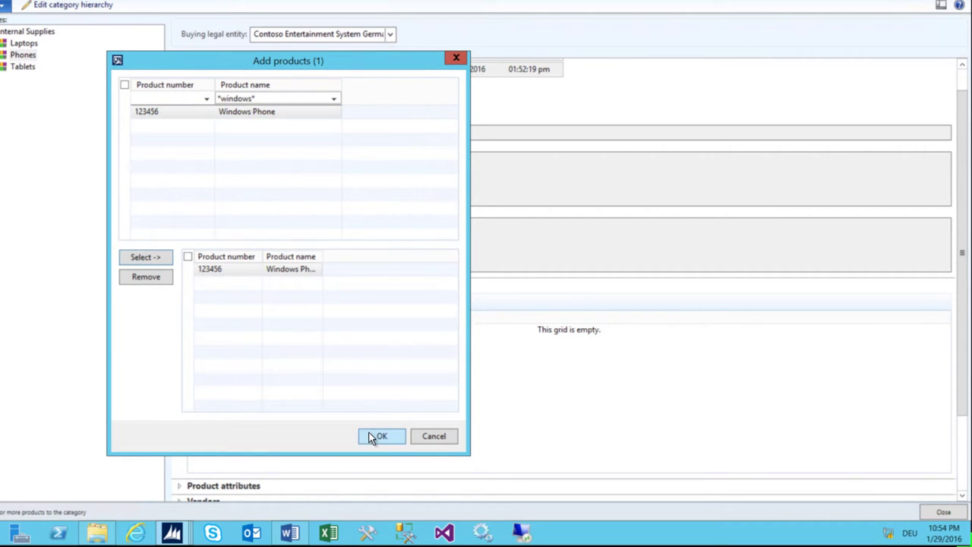
- Select Tablets and filter the products to add by product name *surface*
left_click(23, 66)
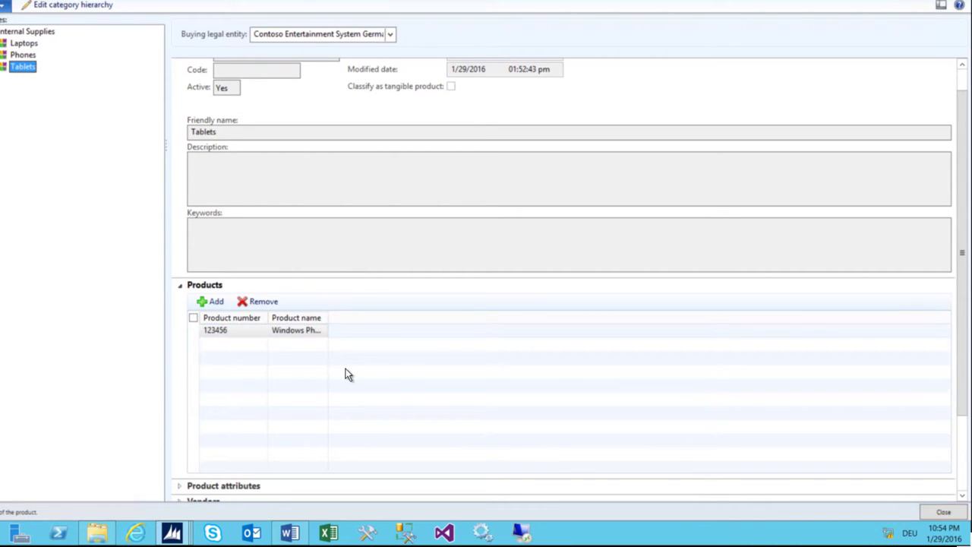
left_click(212, 302)
left_click(234, 99)
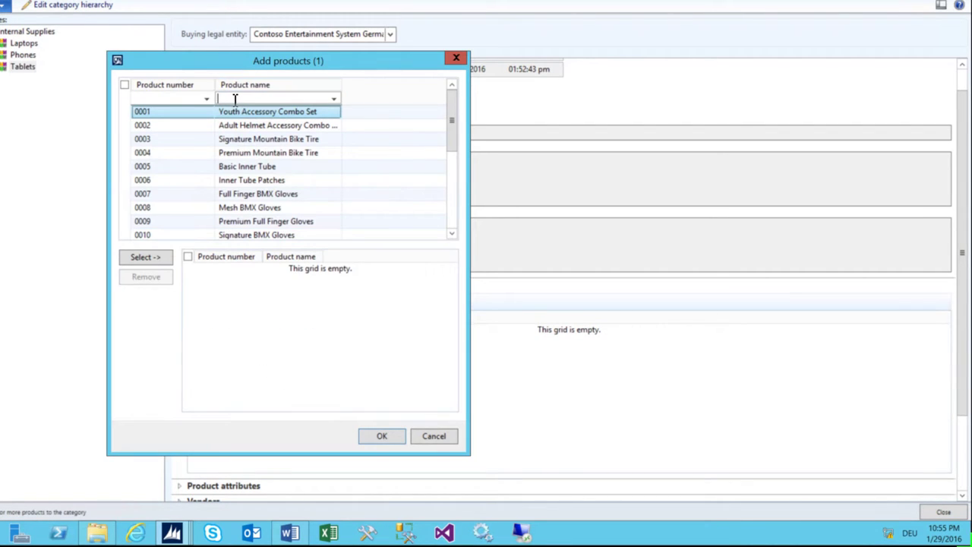
type("*su")
key("BackSpace")
key("BackSpace")
type("se")
key("Return")
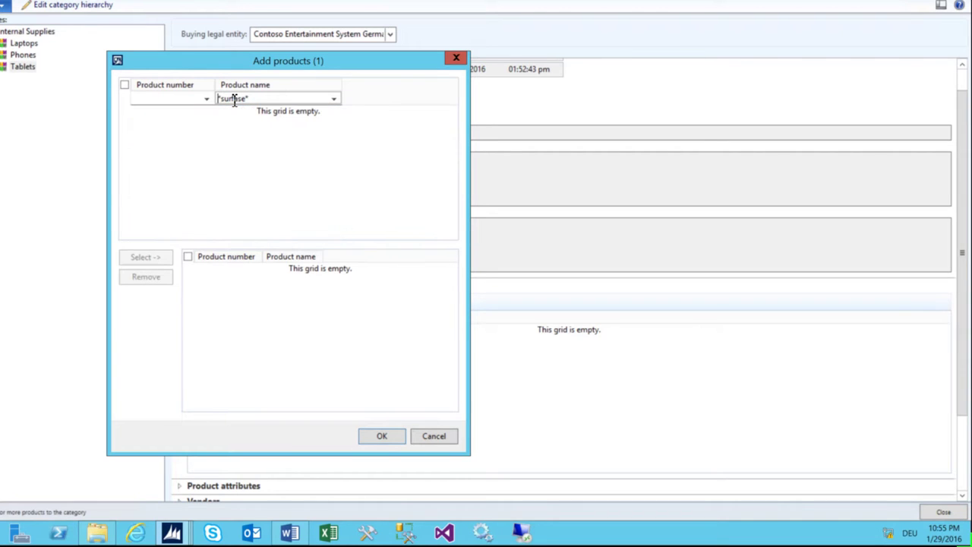
key("BackSpace")
key("BackSpace")
type("ce")
key("Return")
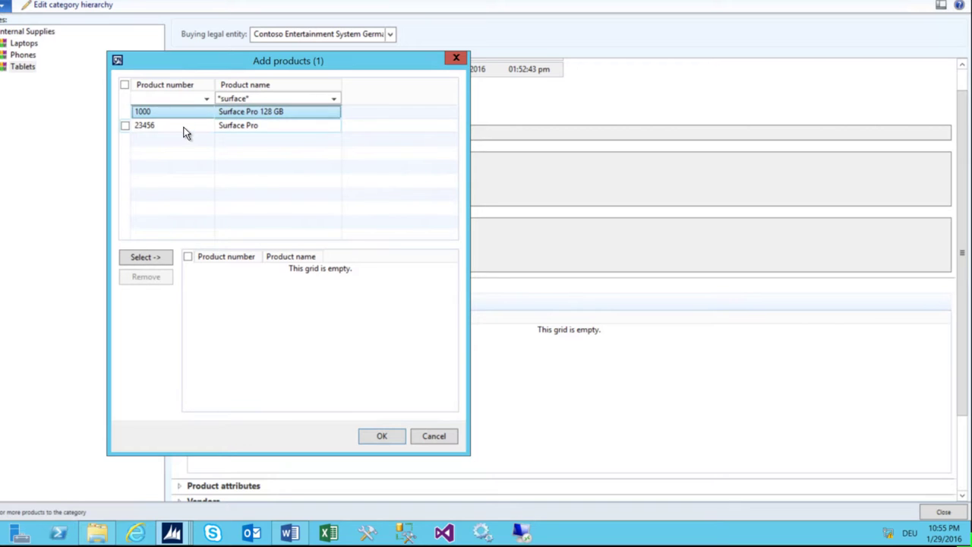
- Add Surface Pro and Surface Pro 128 GB to Tablets and check both rows
left_click(218, 126)
left_click(161, 258)
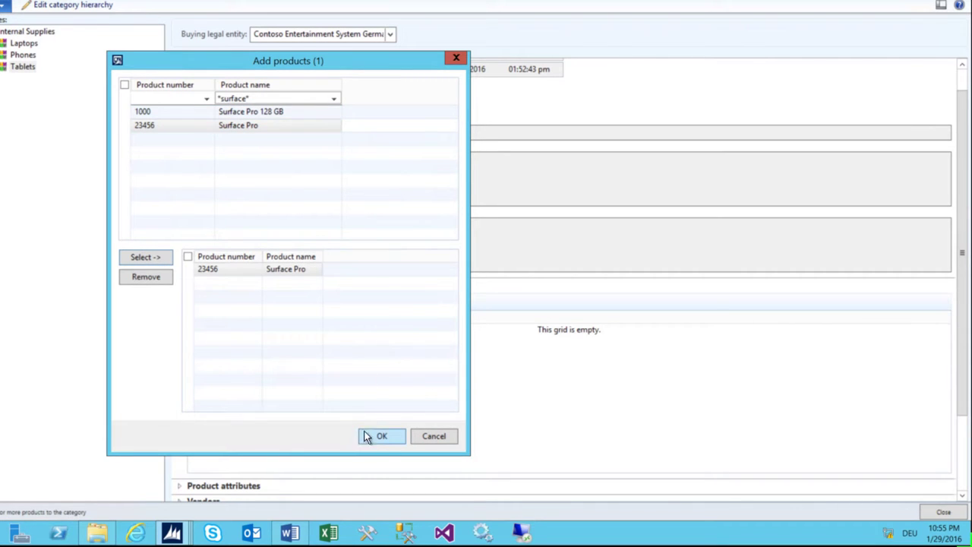
left_click(173, 114)
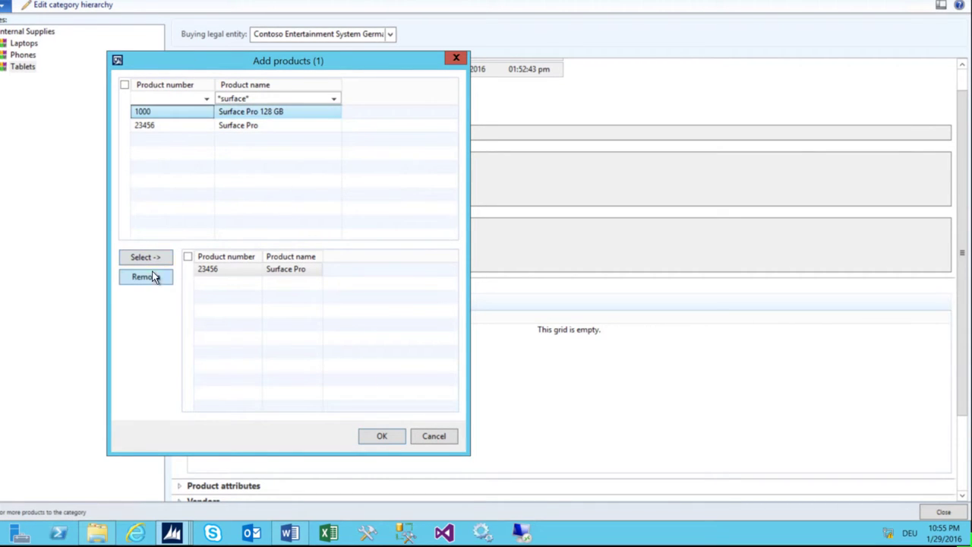
left_click(152, 257)
left_click(382, 438)
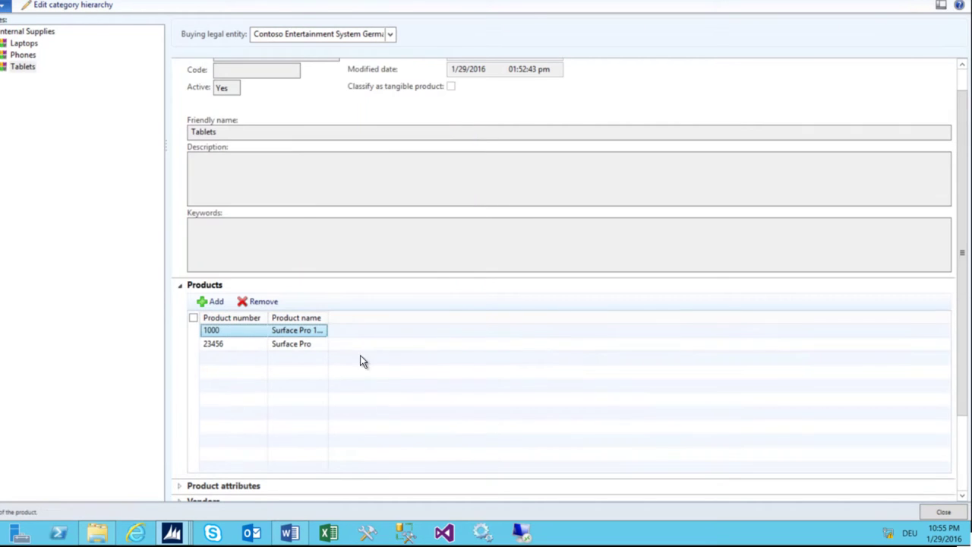
left_click(282, 343)
left_click(302, 331)
- Collapse Products, look at Product attributes without adding any, then expand the Tablets Vendors section
scroll(304, 344, "down", 3)
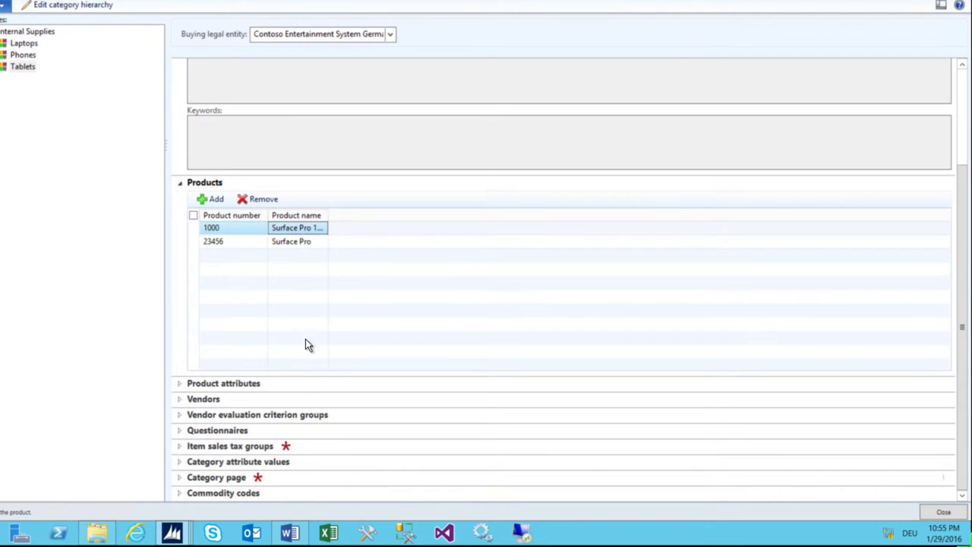
left_click(26, 68)
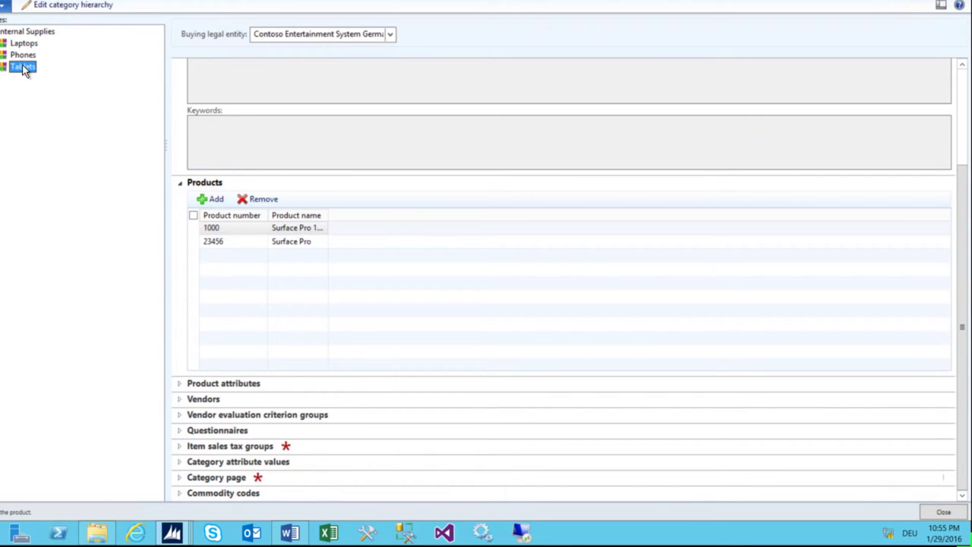
left_click(182, 186)
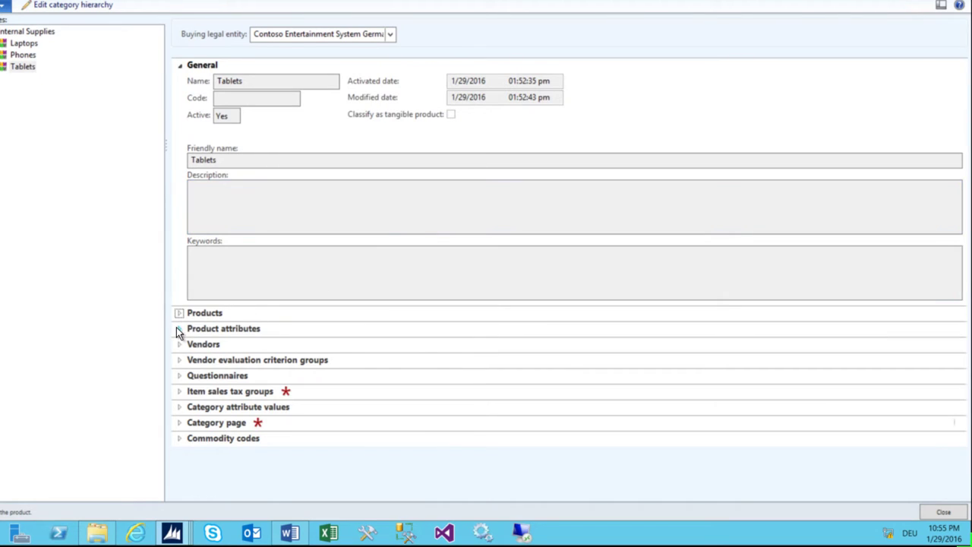
left_click(178, 330)
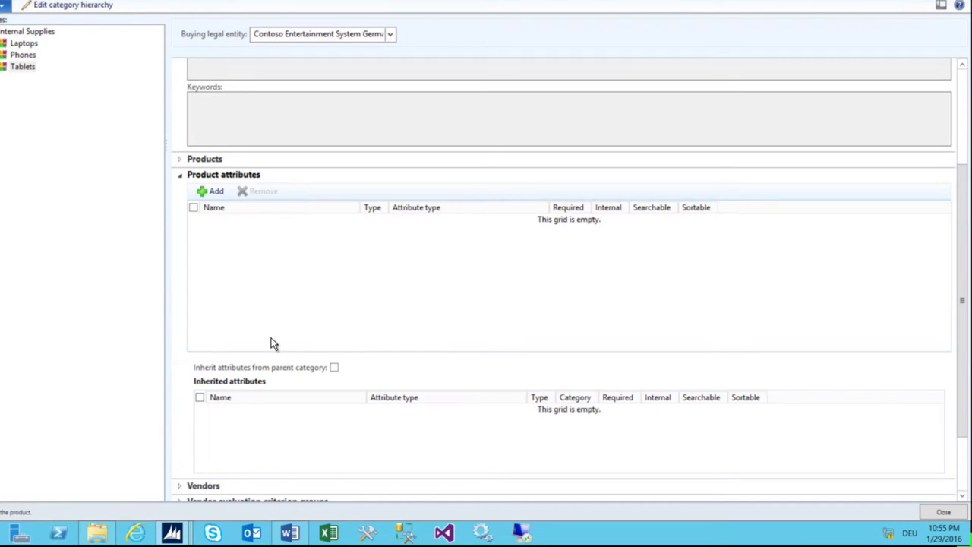
left_click(215, 189)
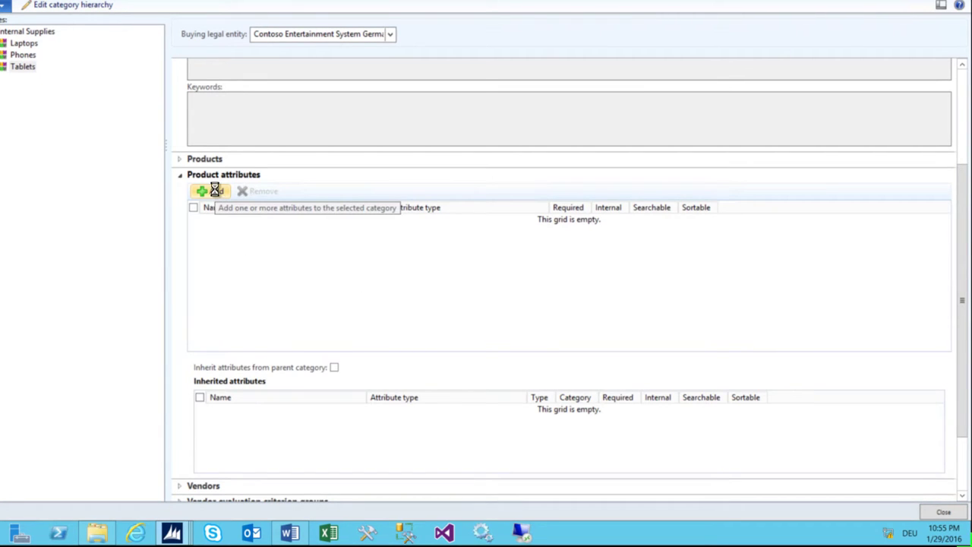
left_click(396, 104)
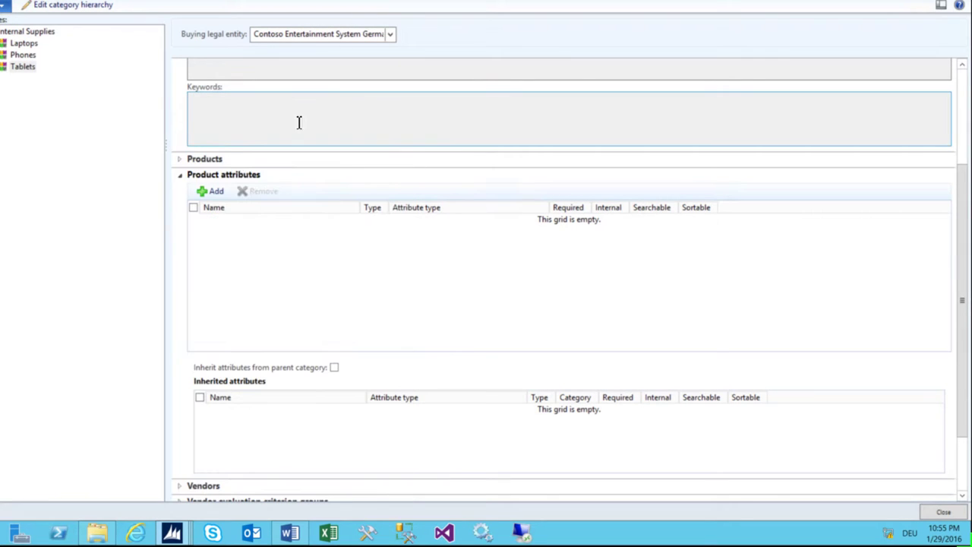
left_click(182, 174)
left_click(277, 286)
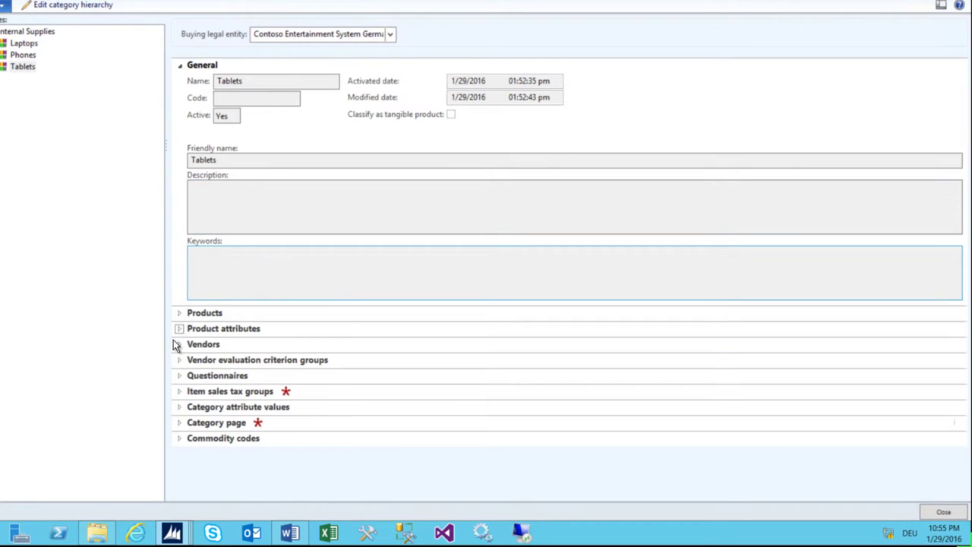
left_click(180, 346)
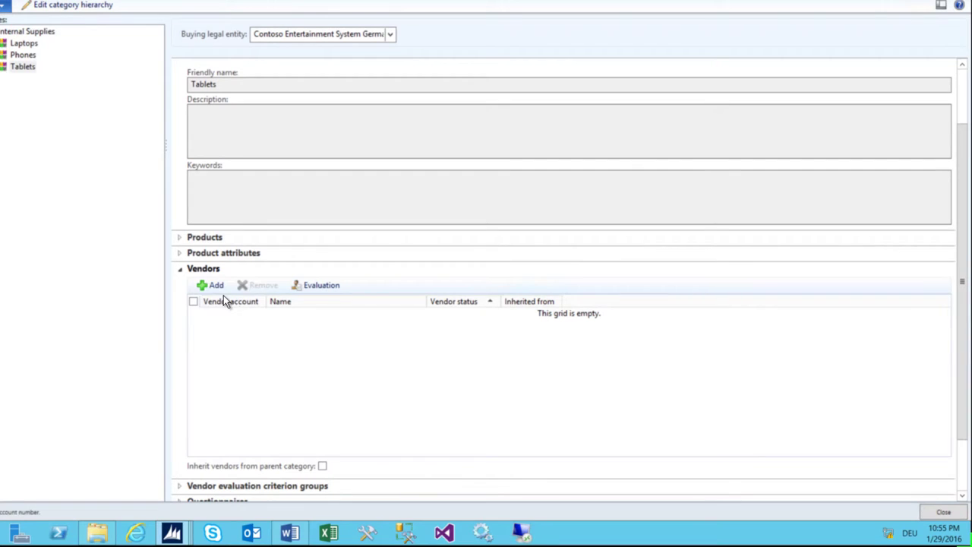
- Add Opal Audio (DE-001) and City-wide Advertising (DE-01002) as Tablets vendors
left_click(216, 286)
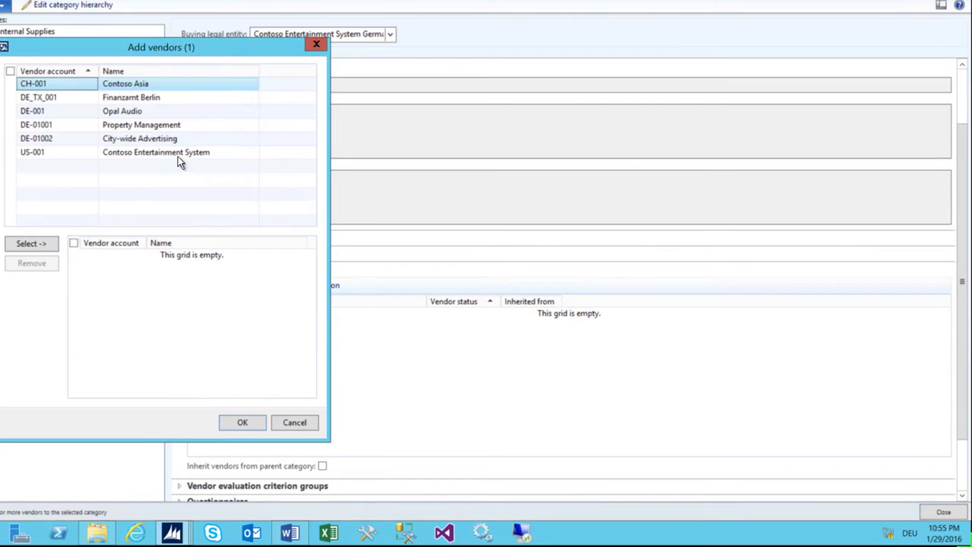
left_click_drag(98, 45, 607, 94)
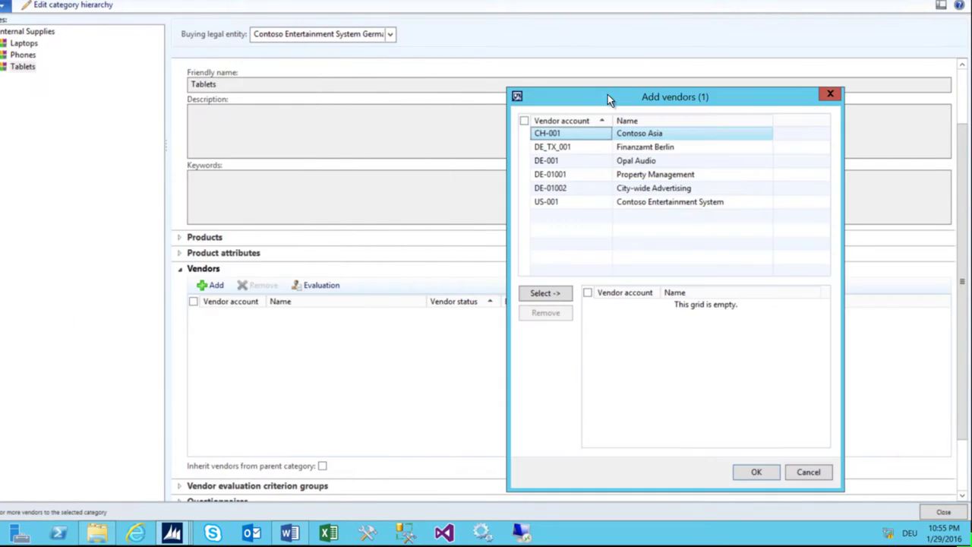
left_click(563, 160)
left_click(560, 190, "ctrl")
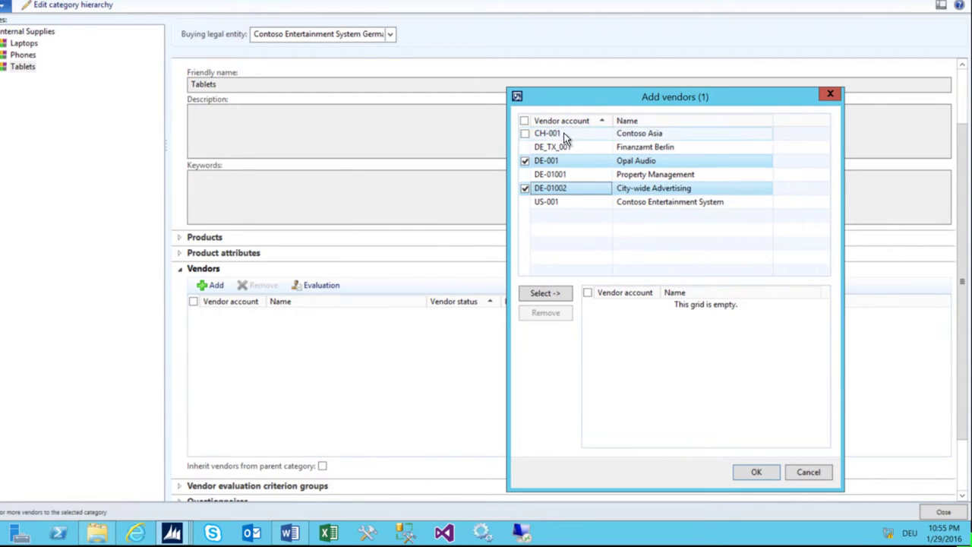
left_click(546, 293)
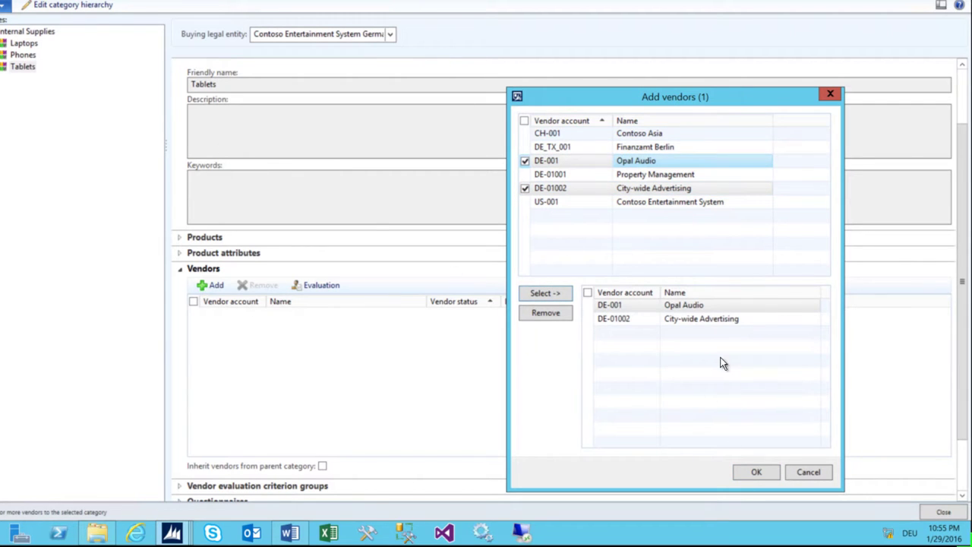
left_click(687, 308)
left_click(688, 320)
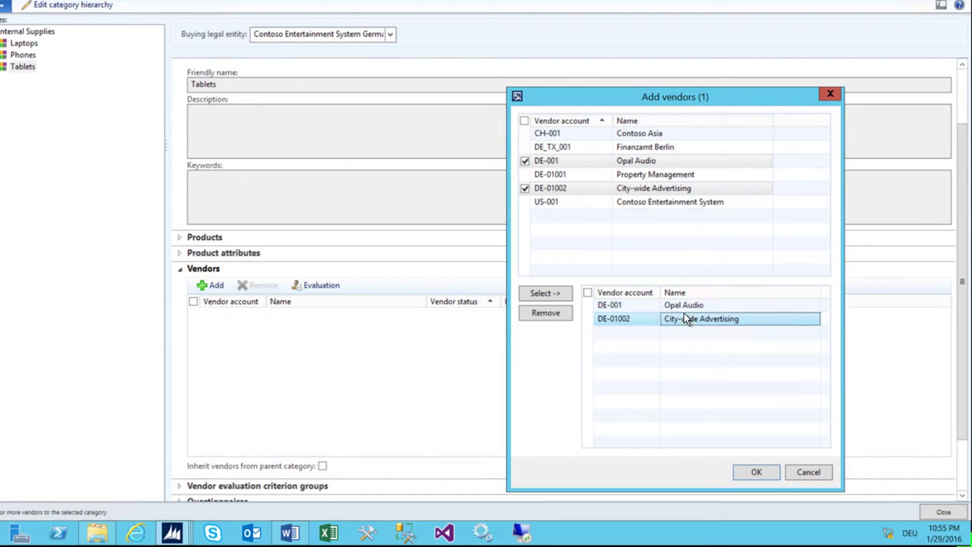
left_click(685, 305)
left_click(740, 473)
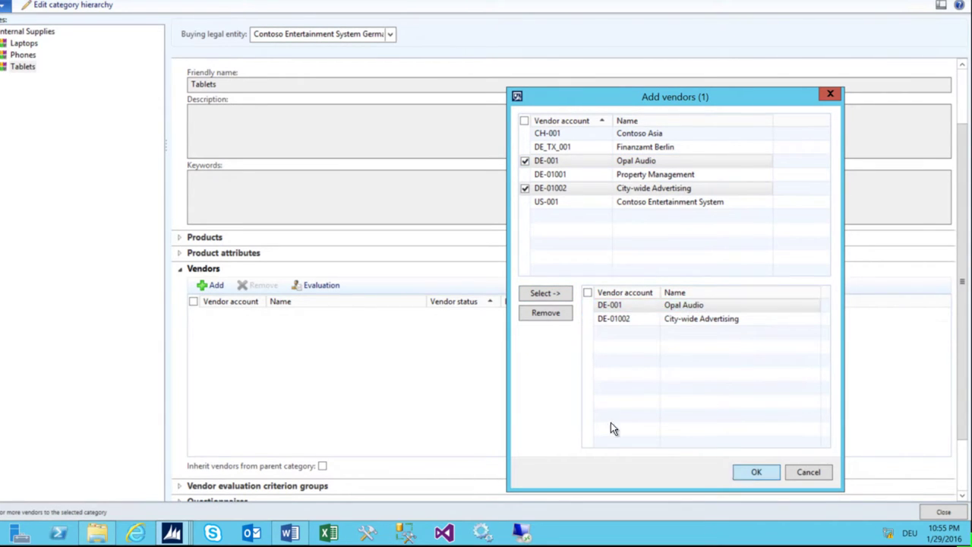
left_click(211, 273)
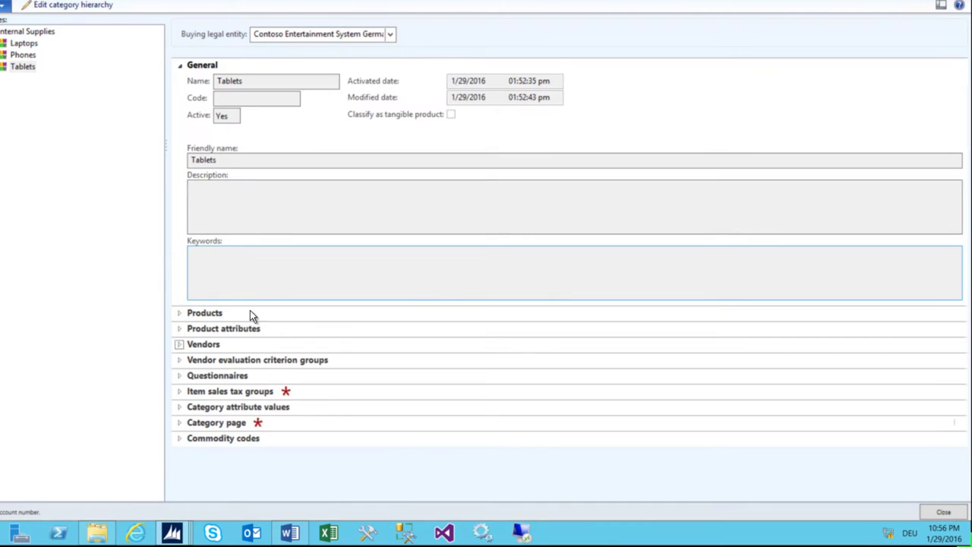
- Review the Tablets vendor evaluation, item sales tax group and category attribute value sections
left_click(181, 360)
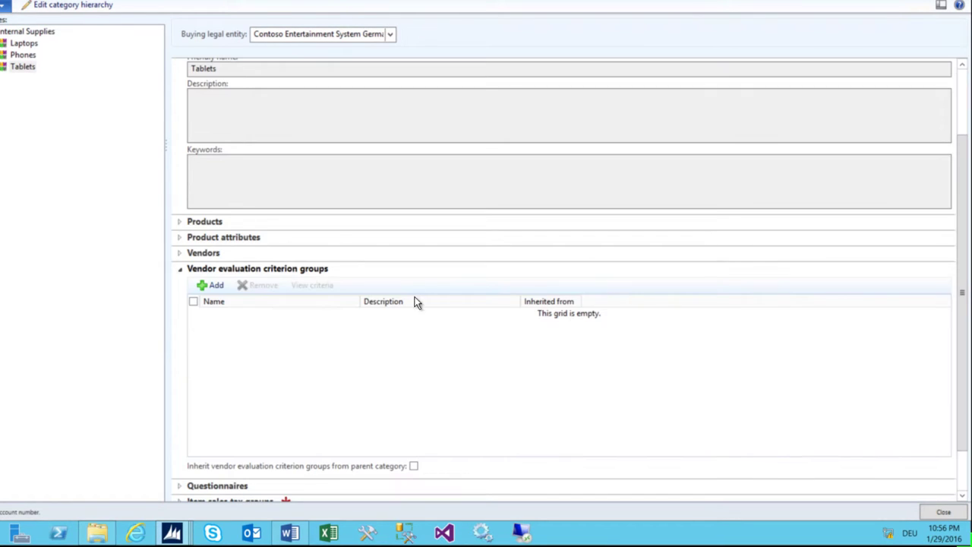
left_click(177, 271)
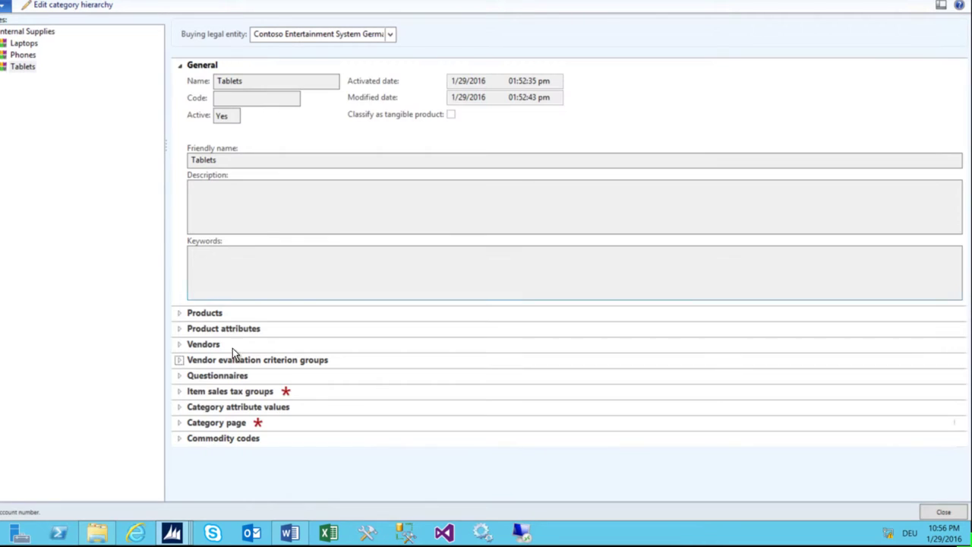
left_click(205, 392)
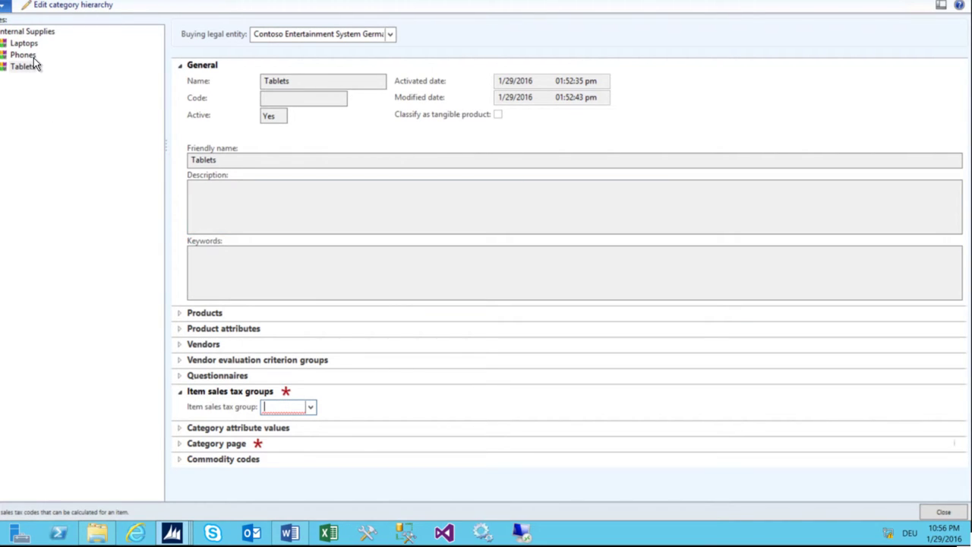
left_click(197, 394)
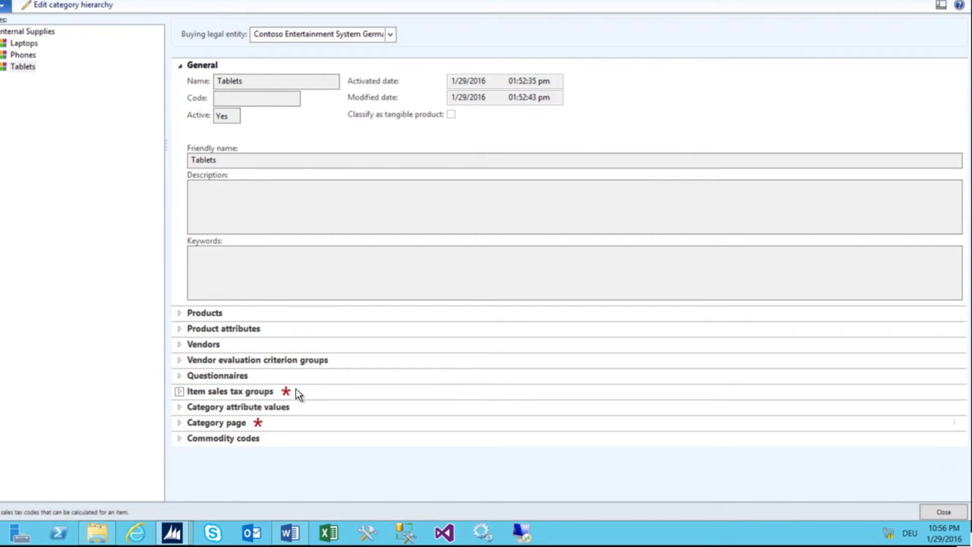
left_click(236, 410)
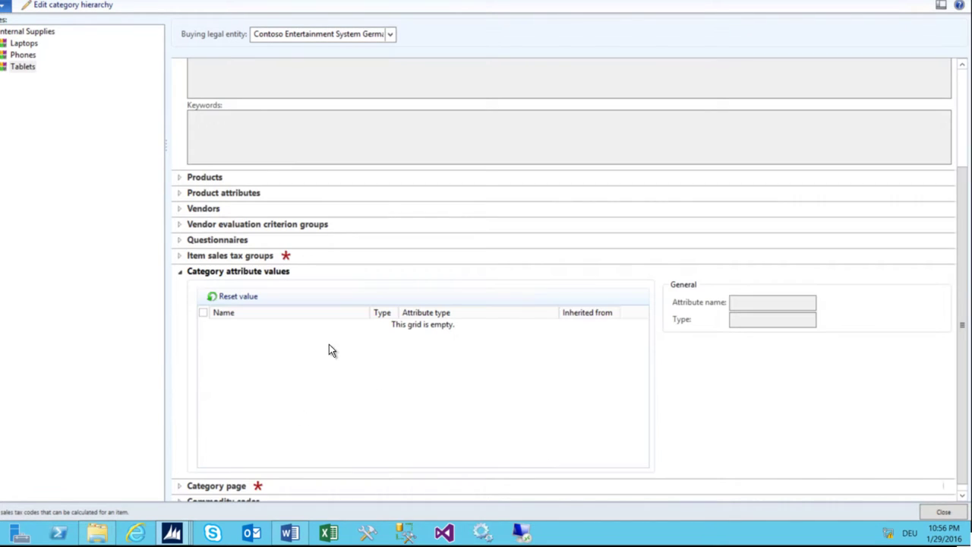
left_click(204, 271)
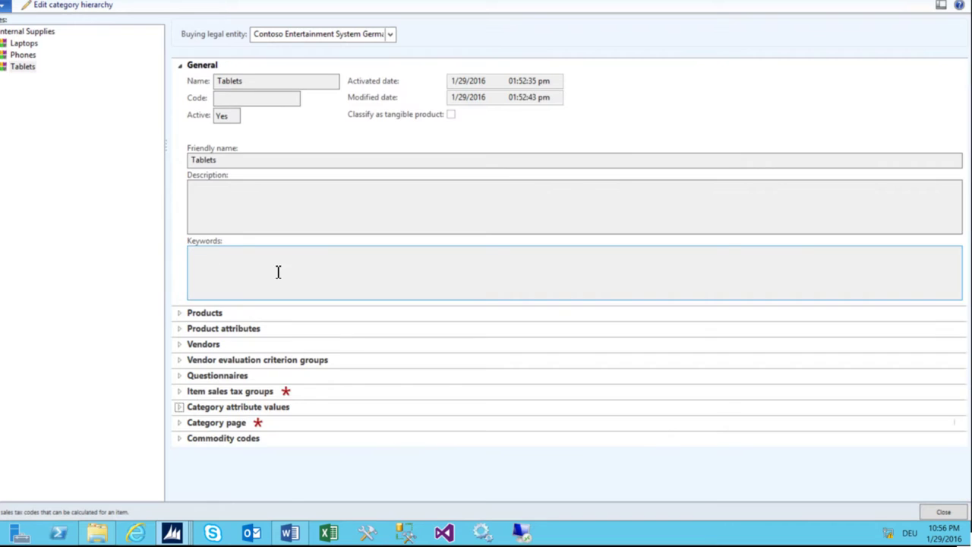
left_click(27, 67)
- Confirm Laptops has no products assigned, then restore the category window size
left_click(24, 44)
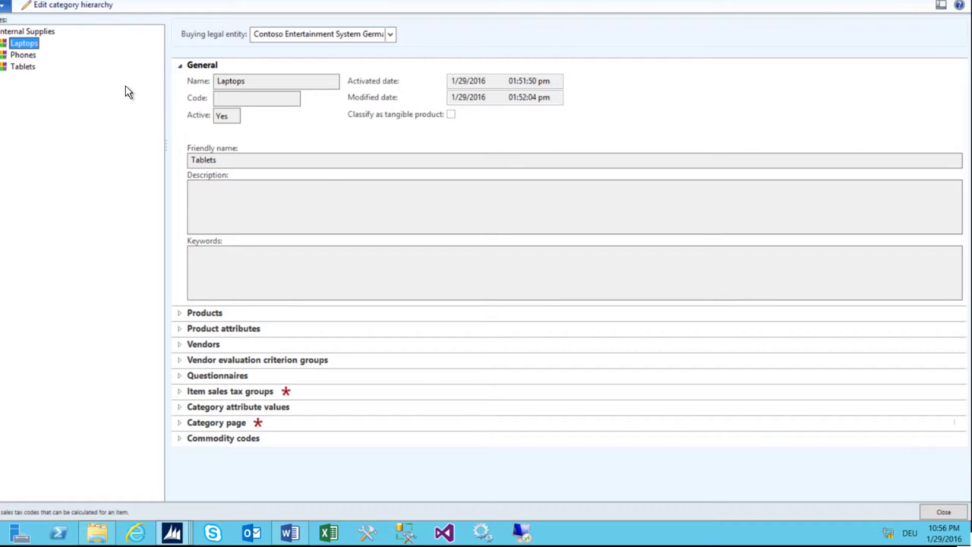
left_click(199, 313)
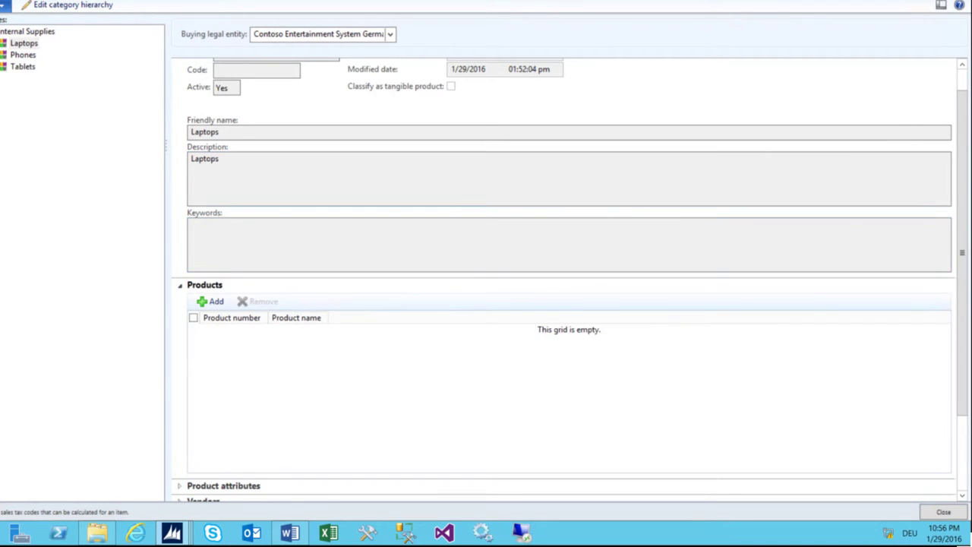
key("super+Down")
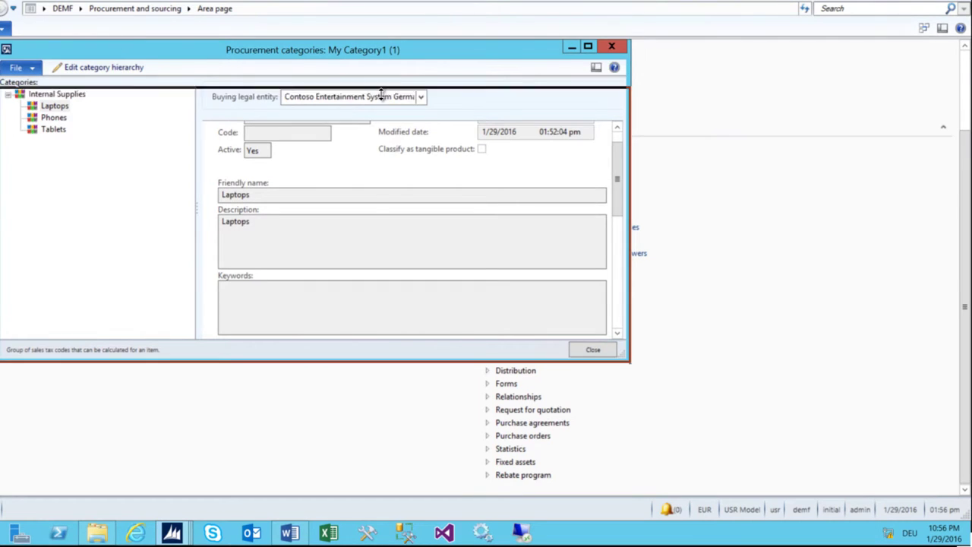
- Close the category window and start a new product in Released products
left_click_drag(575, 34, 575, 96)
left_click(611, 100)
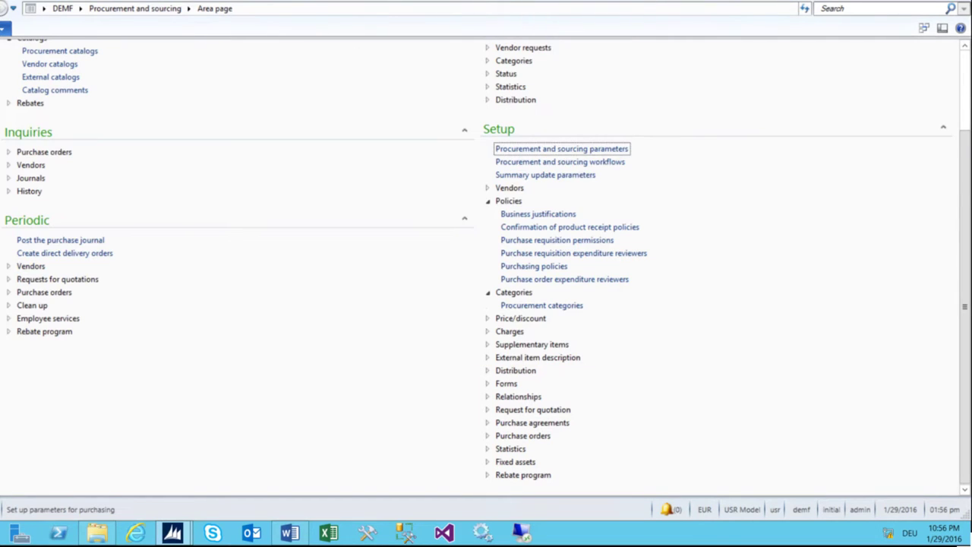
left_click(81, 8)
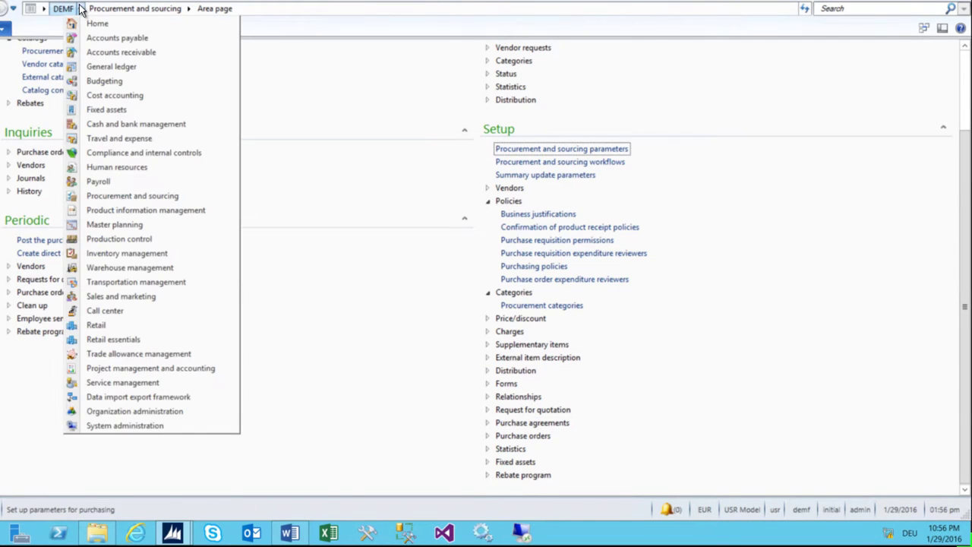
left_click(151, 210)
left_click(40, 88)
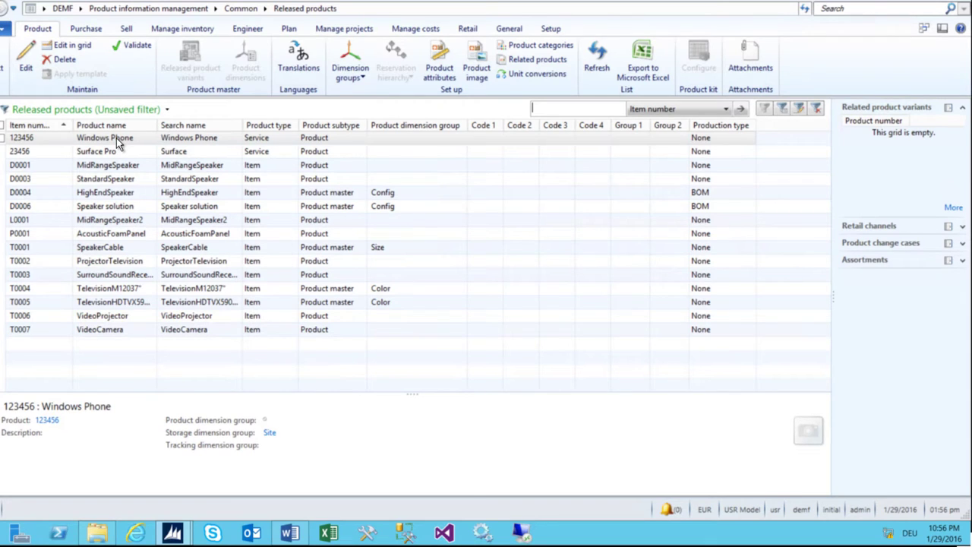
key("ctrl+n")
- Enter a Service product numbered 88888 named Lenovo W541
left_click(223, 176)
left_click(217, 198)
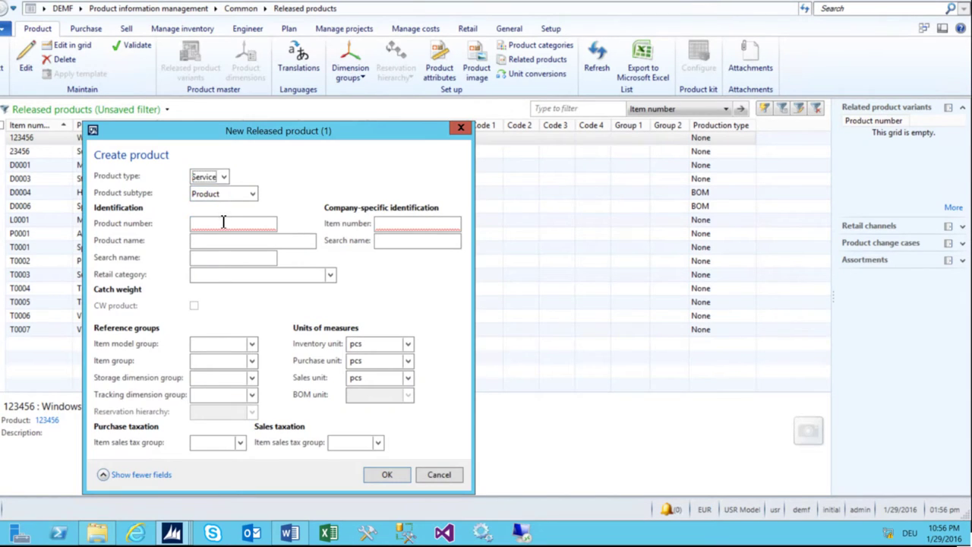
left_click(220, 222)
type("88888")
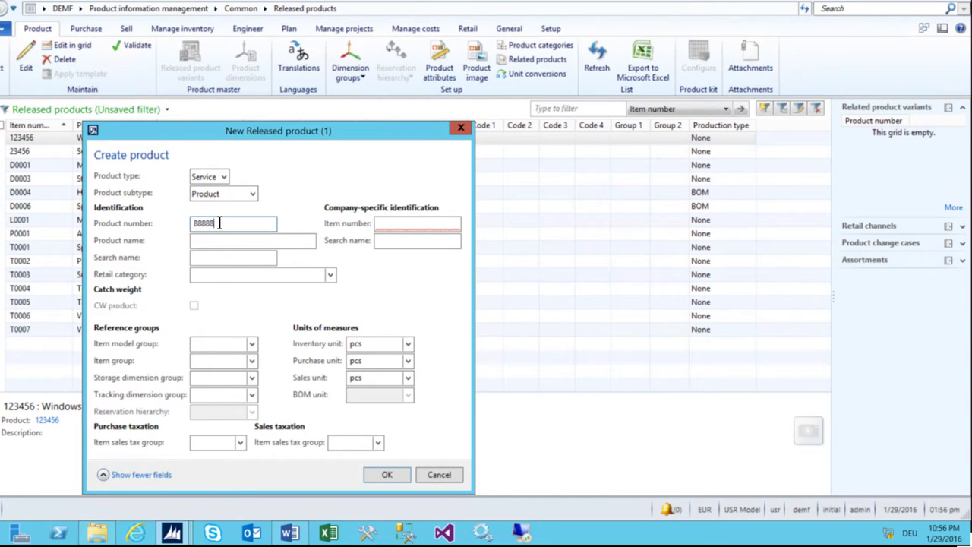
key("Tab")
type("Le")
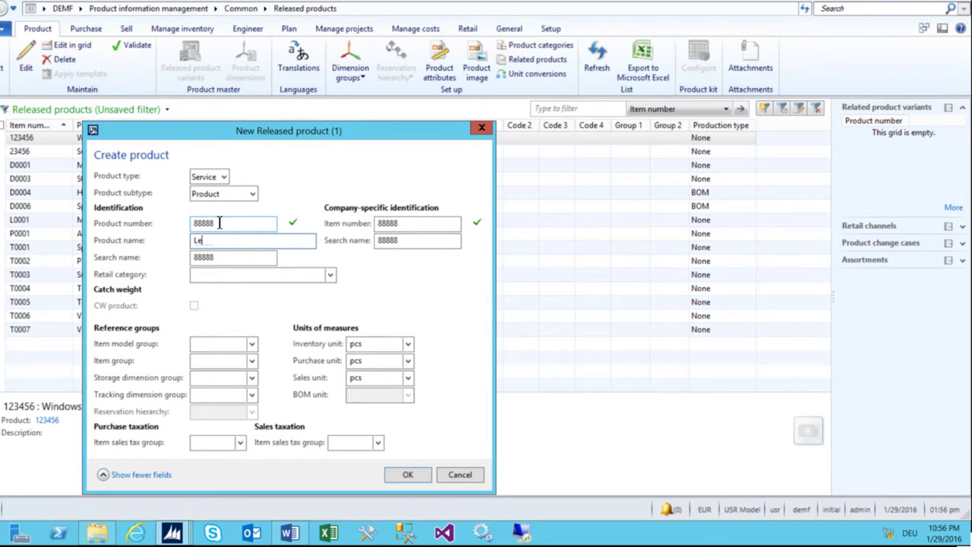
type("novo W541")
key("Tab")
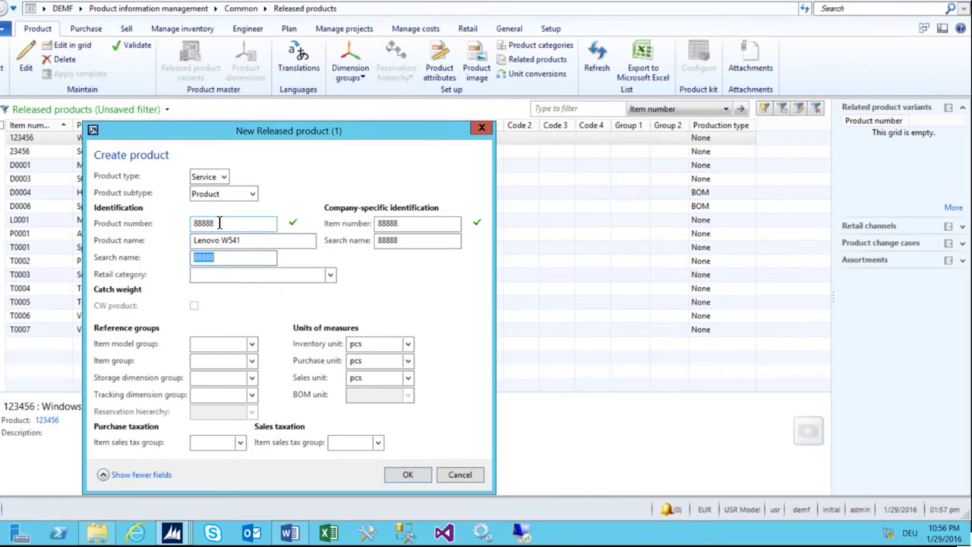
key("shift+Tab")
key("Tab")
key("Tab")
key("Tab")
key("Tab")
key("Tab")
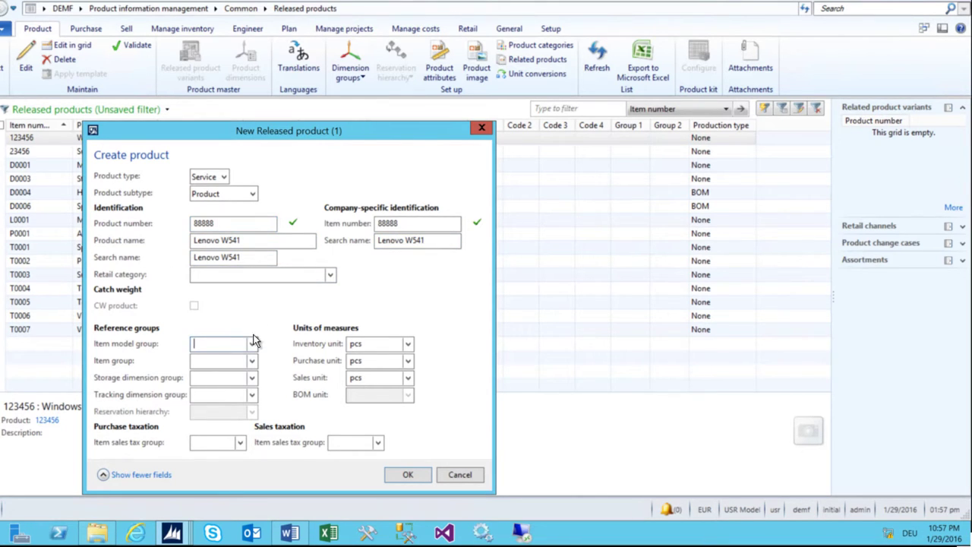
- Set item model group NST, item group SERV, storage dimension Site, tracking dimension None
left_click(252, 343)
left_click(213, 430)
left_click(253, 361)
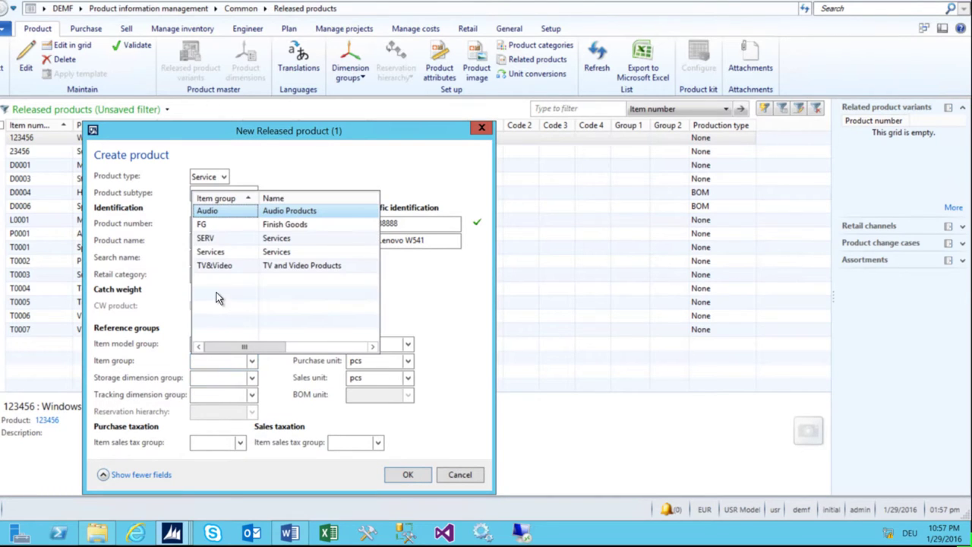
left_click(216, 238)
left_click(251, 377)
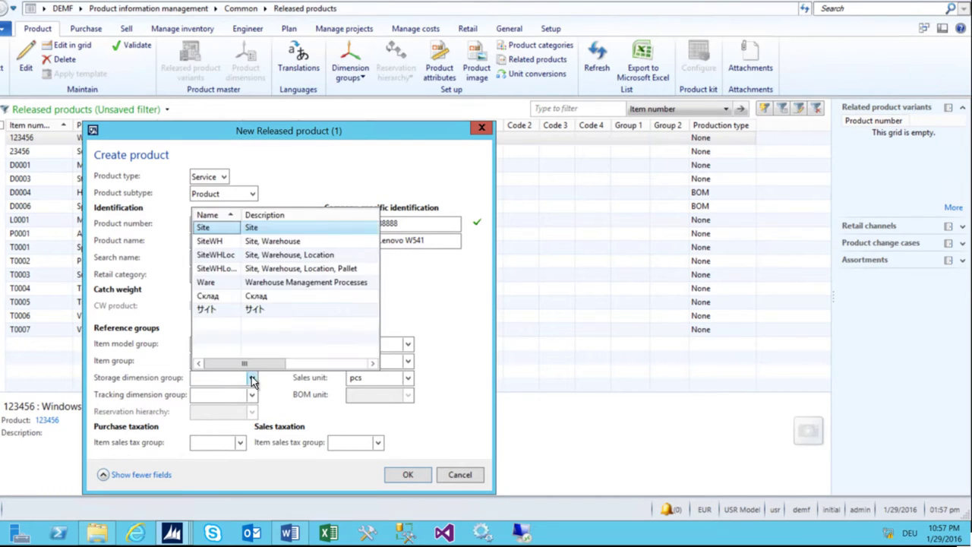
left_click(211, 228)
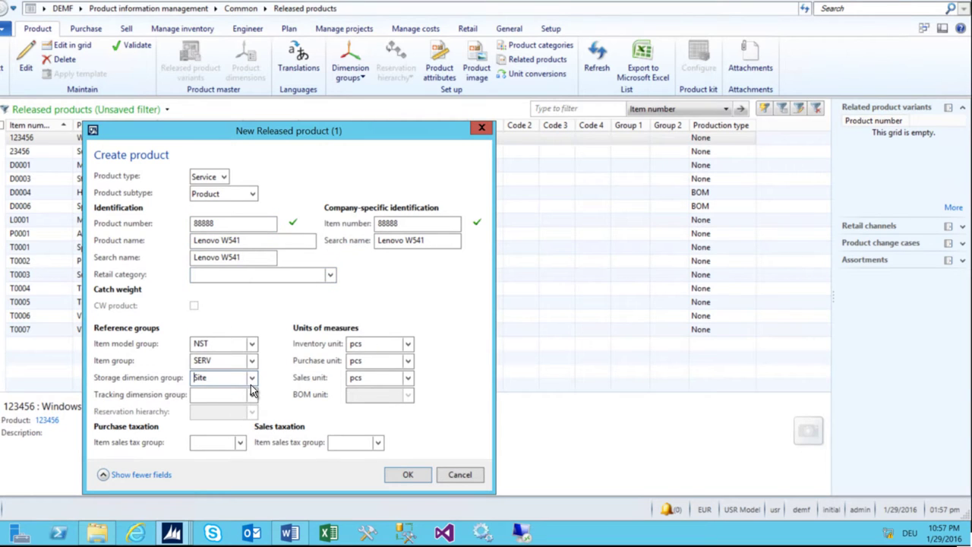
left_click(252, 394)
left_click(211, 285)
- Set the purchase and sales item tax groups to full and create the product
left_click(219, 442)
type("full")
key("Tab")
type("full")
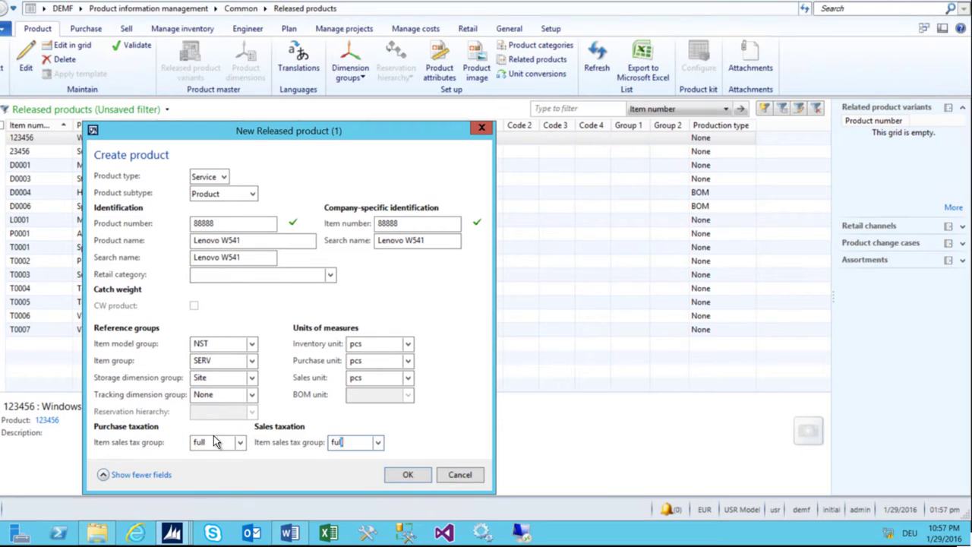
left_click(215, 442)
left_click(407, 476)
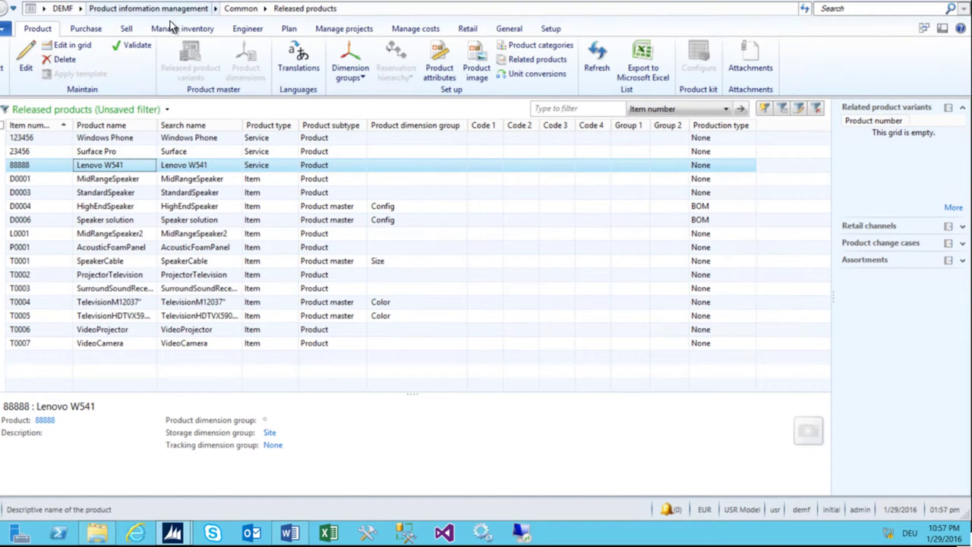
- Enter default purchase site 1 for Lenovo W541 so inventory and sales sites also default to 1
left_click(199, 27)
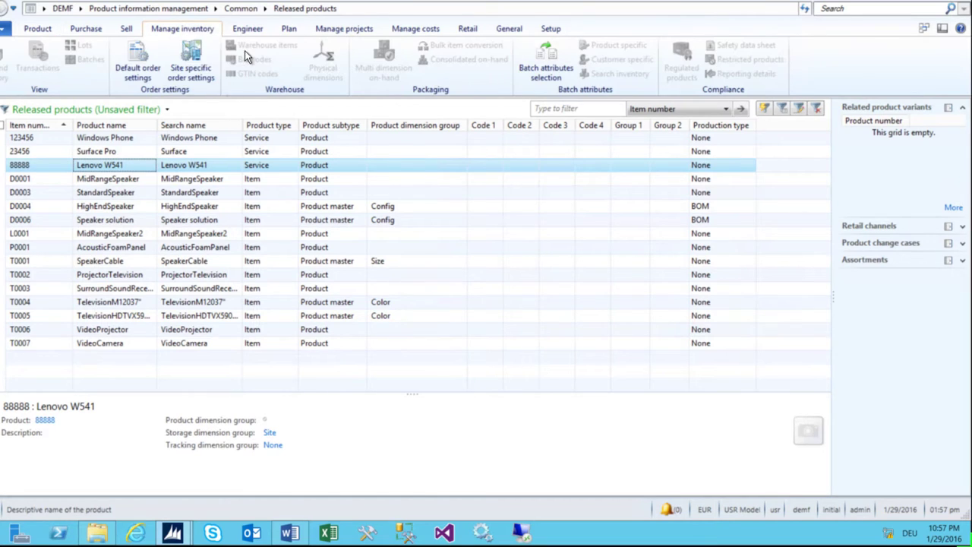
left_click(137, 66)
left_click(280, 183)
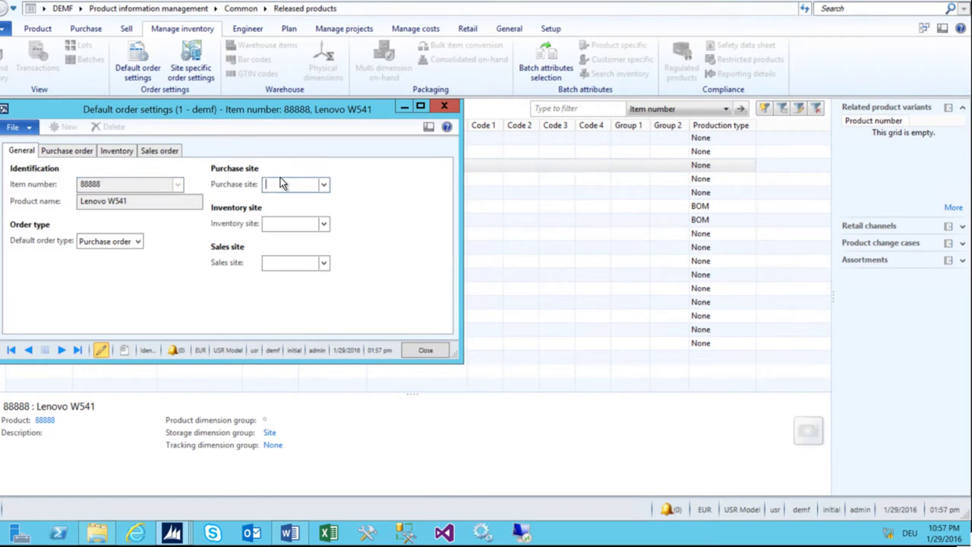
type("1")
key("Tab")
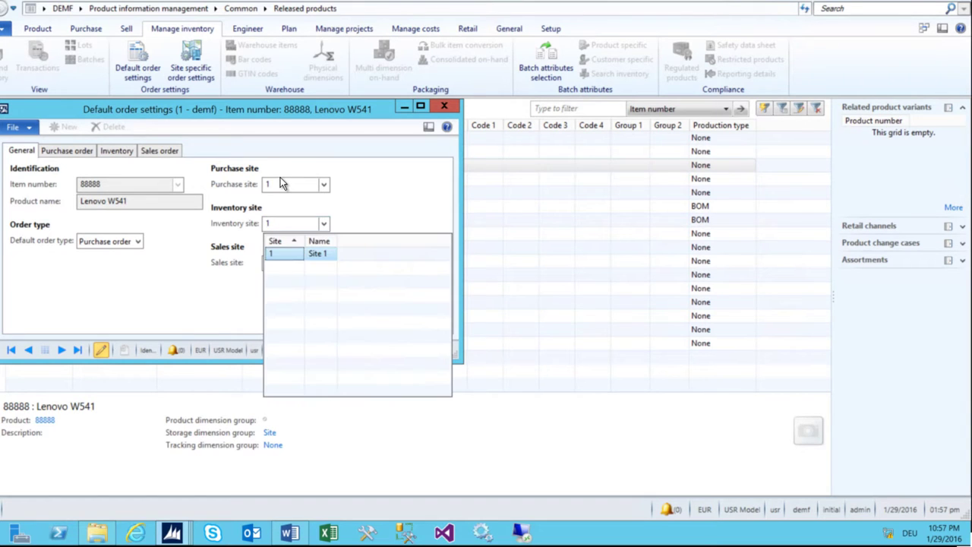
key("Escape")
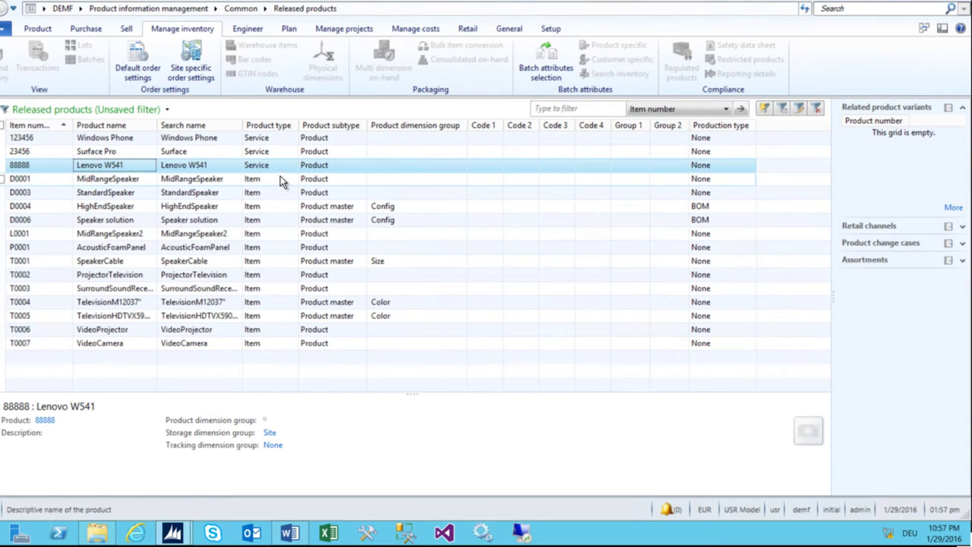
left_click(80, 8)
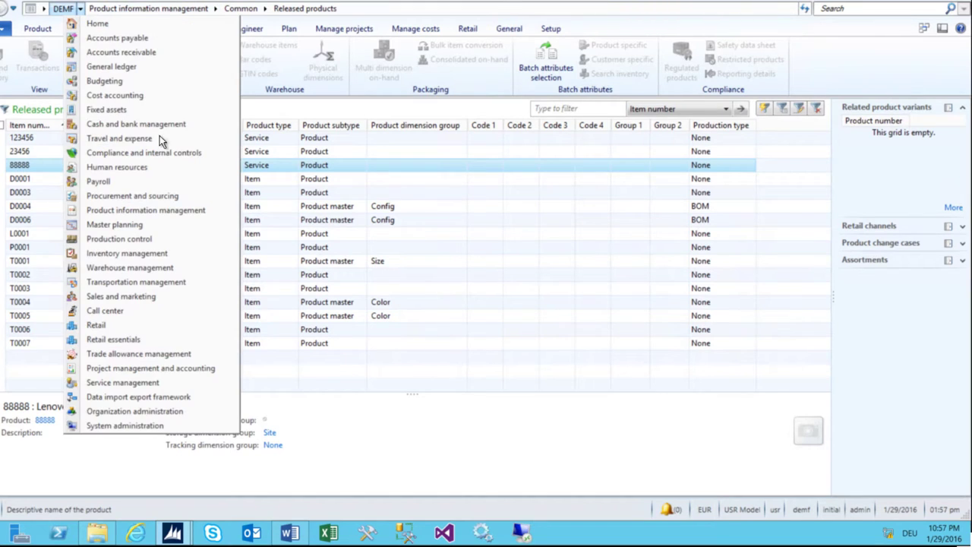
- Open the procurement categories, select Laptops and maximize the form
left_click(152, 196)
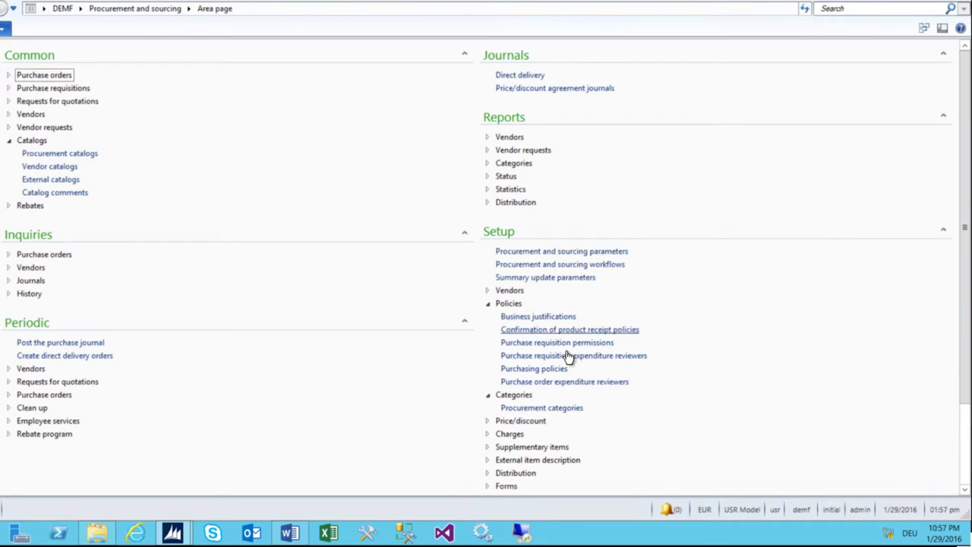
left_click(543, 408)
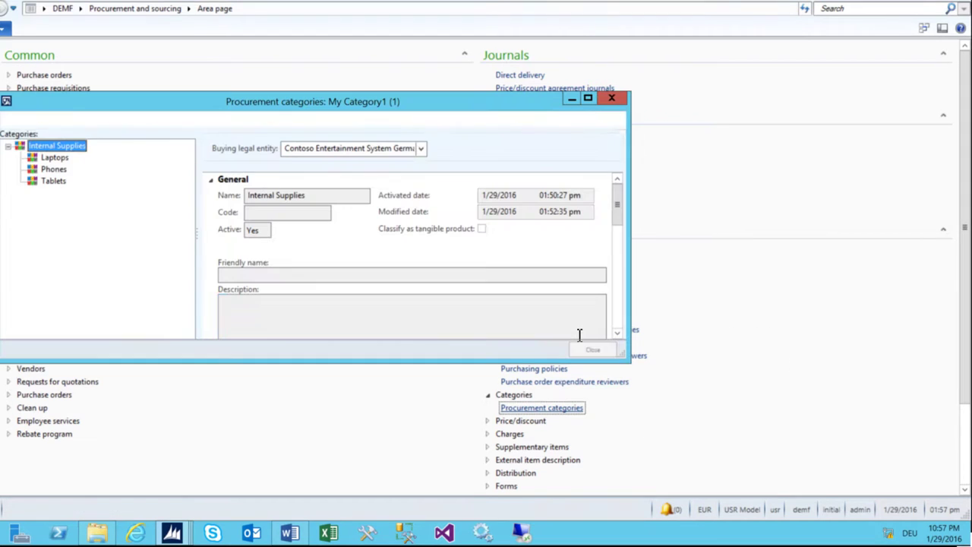
left_click(53, 158)
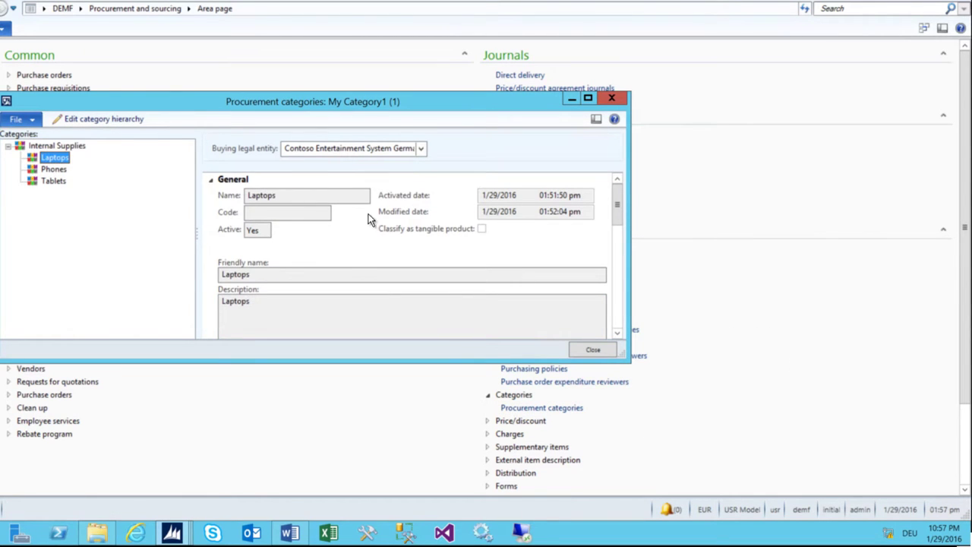
left_click(590, 102)
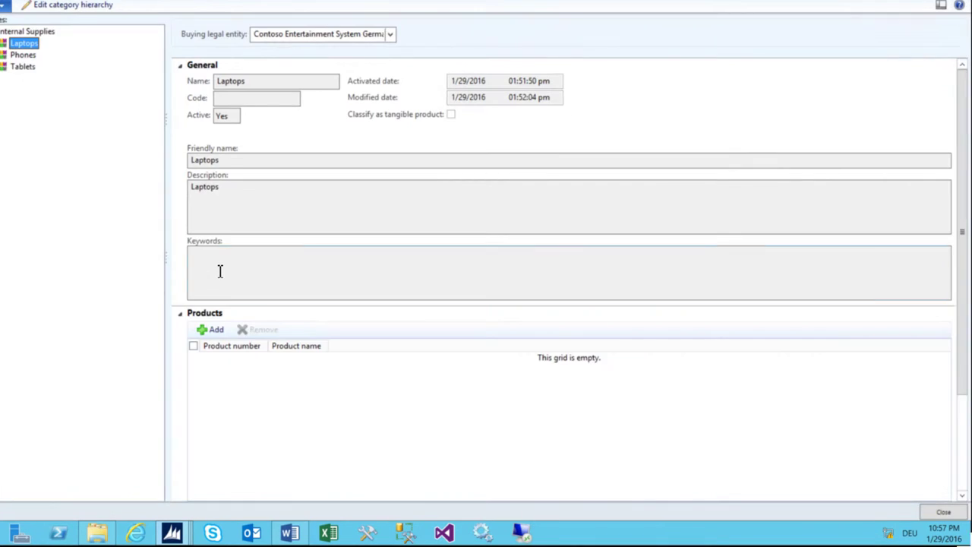
- Filter products by number 8888* and add Lenovo W541 to the Laptops products
left_click(215, 330)
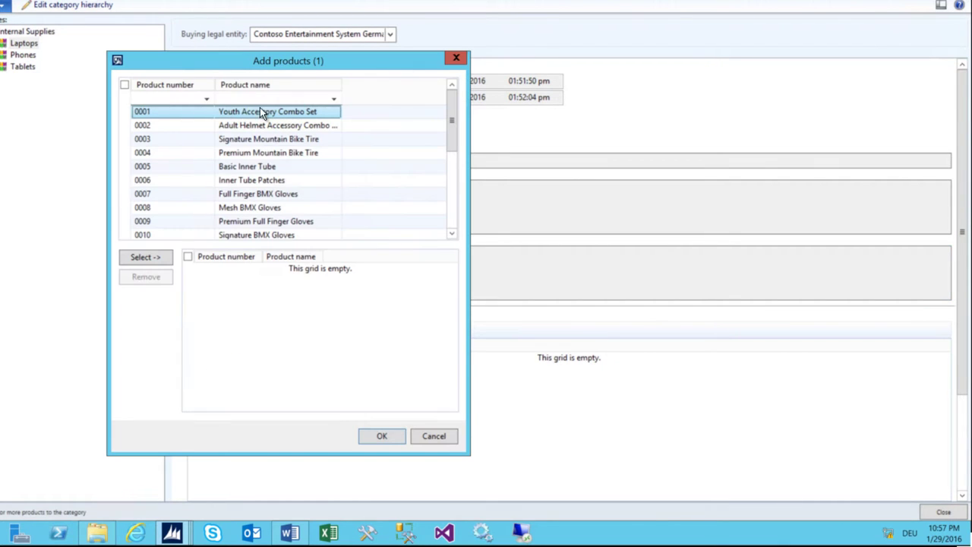
left_click(176, 99)
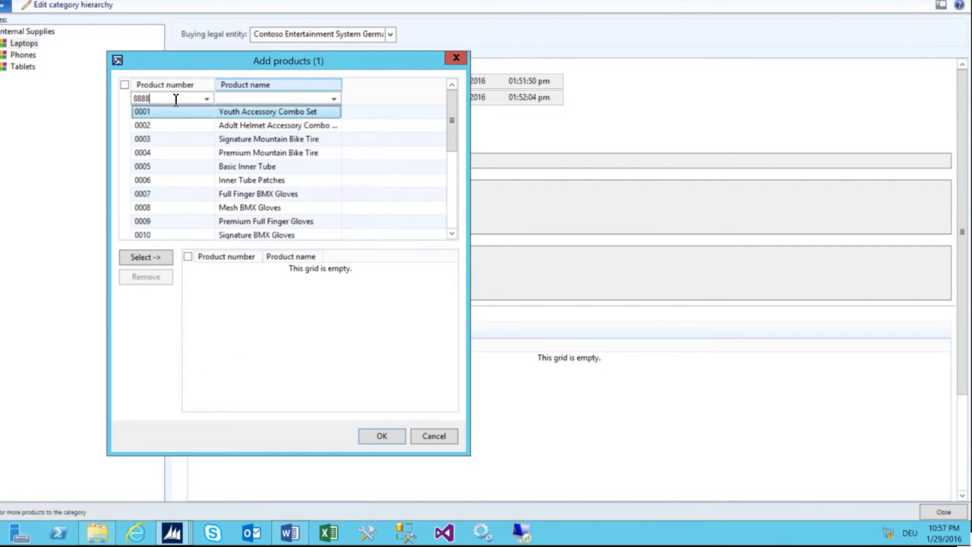
type("8888*")
key("Return")
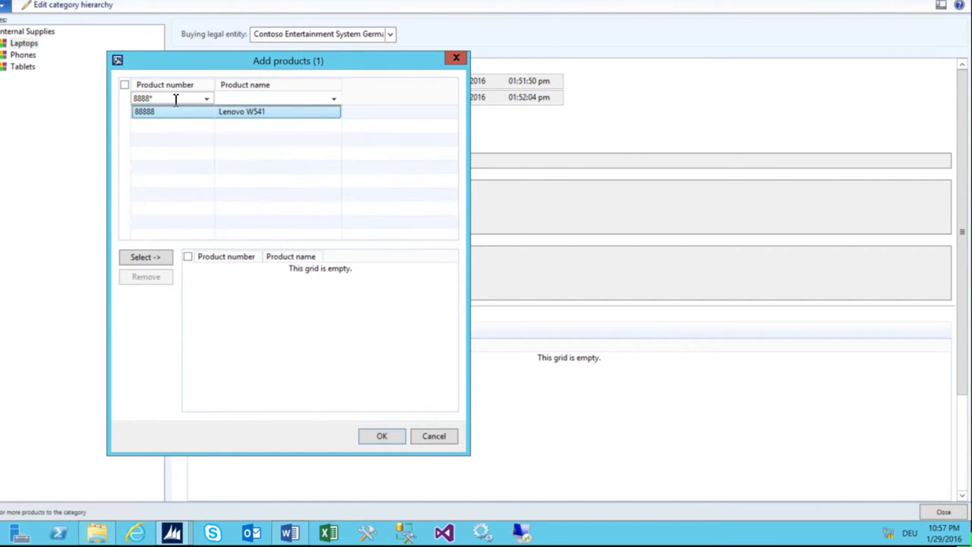
left_click(147, 262)
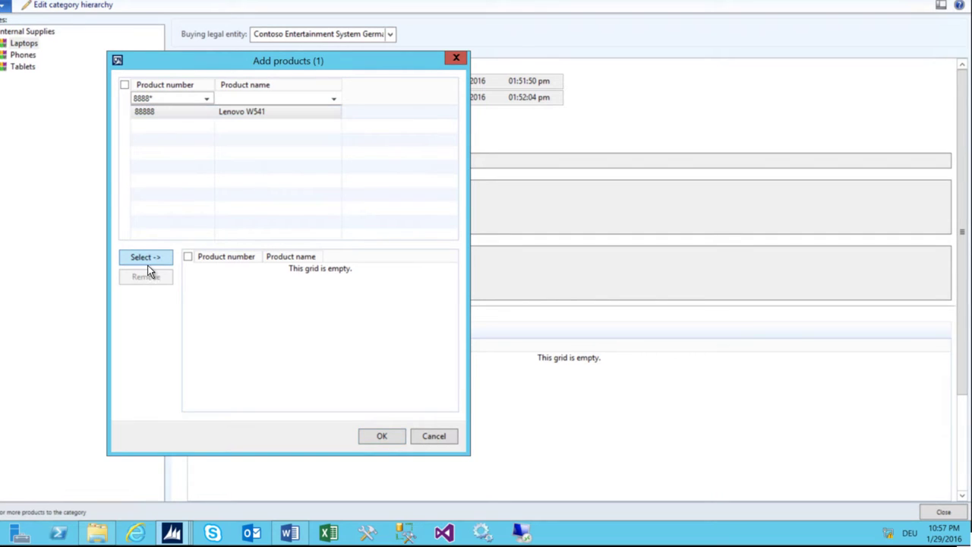
left_click(382, 436)
left_click(216, 358)
right_click(217, 358)
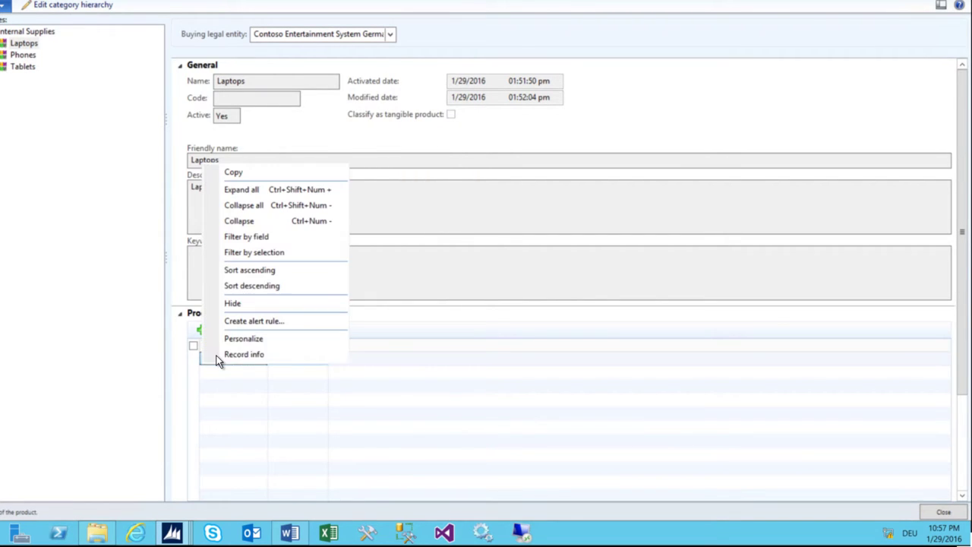
left_click(237, 360)
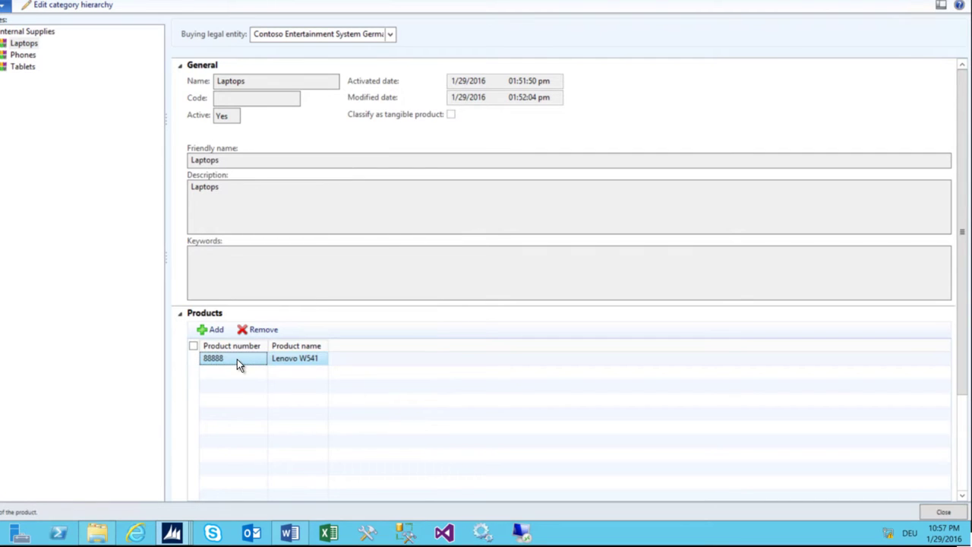
scroll(363, 386, "down", 3)
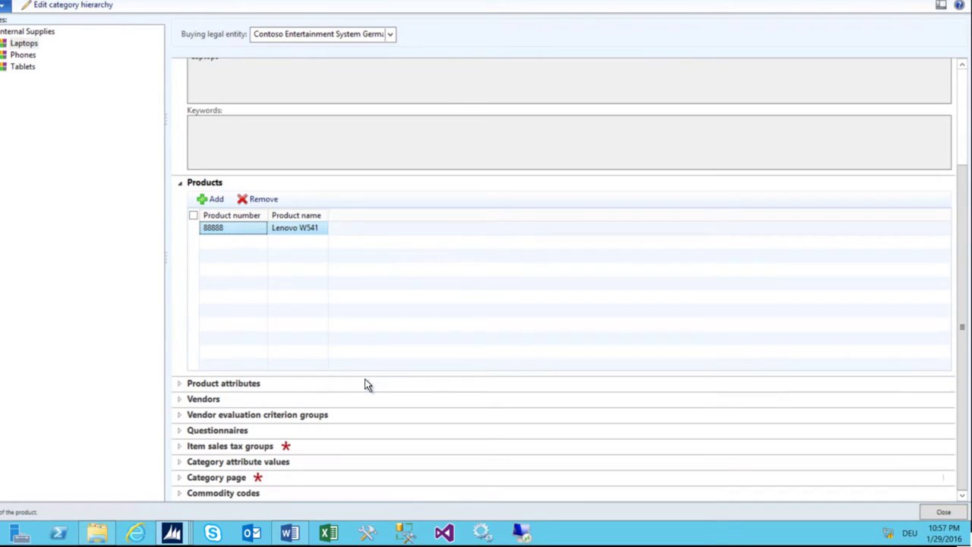
left_click(212, 399)
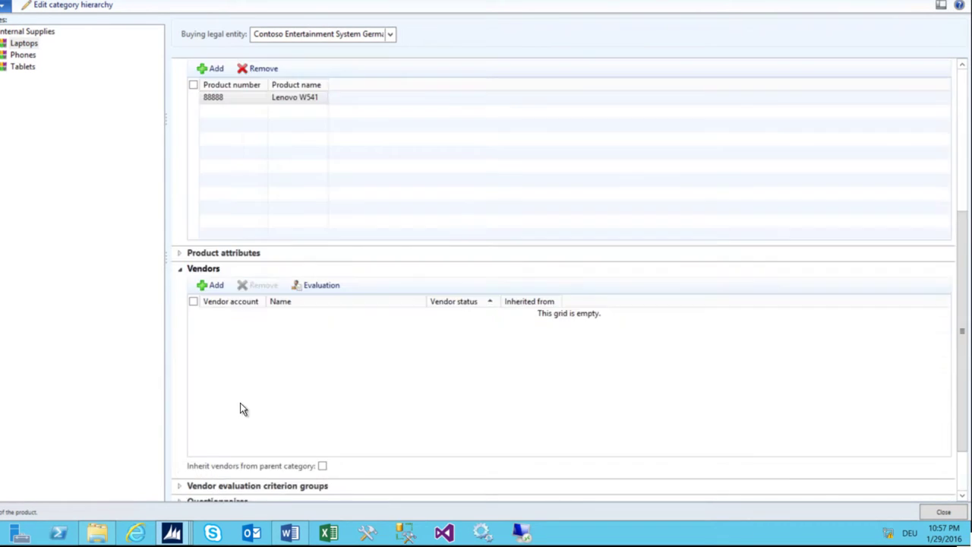
- Approve Contoso Asia, Finanzamt Berlin and Contoso Entertainment System for Laptops, then close the form
left_click(215, 285)
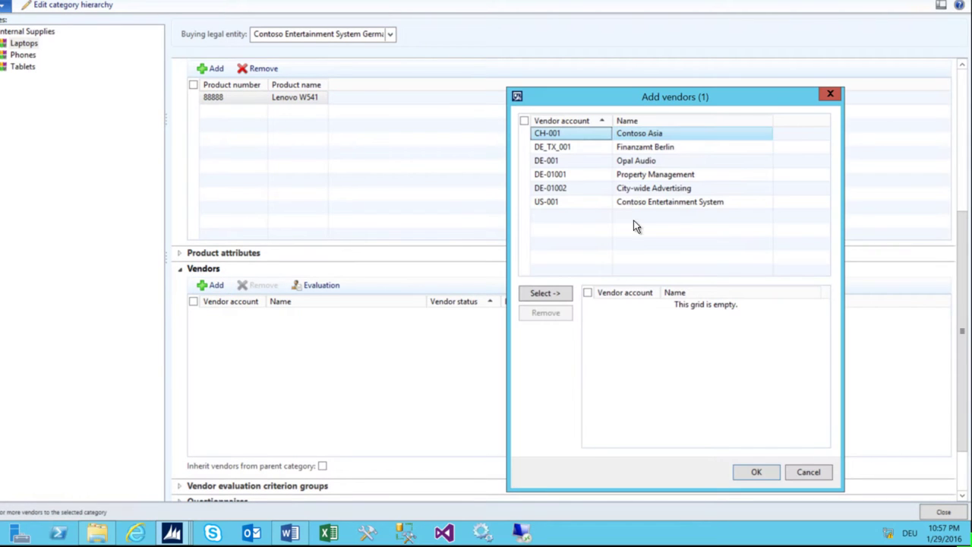
left_click(568, 146, "ctrl")
left_click(562, 201, "ctrl")
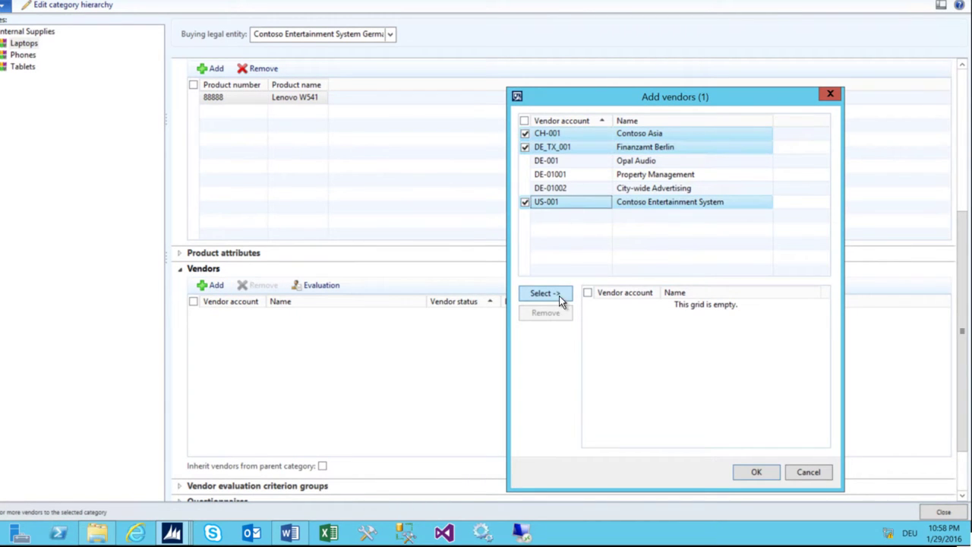
left_click(557, 295)
left_click(767, 476)
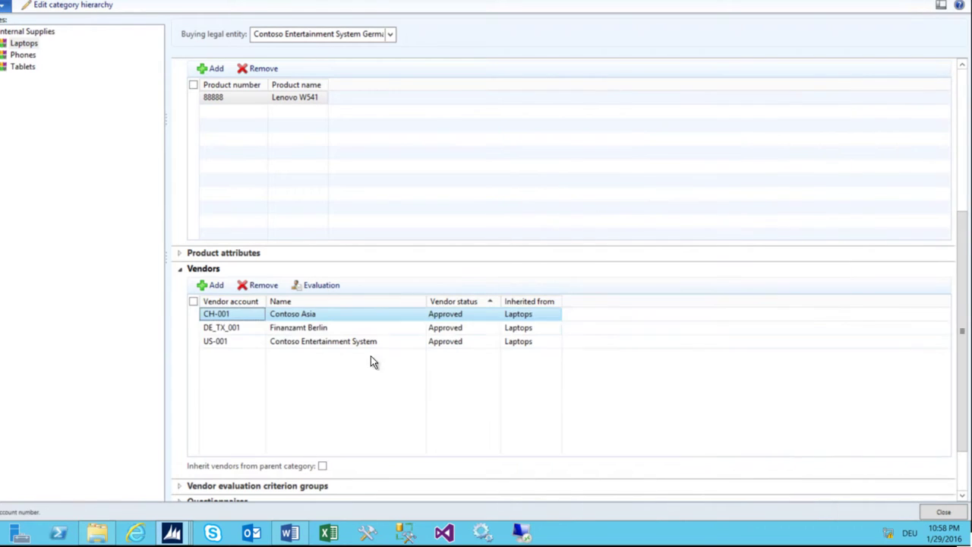
left_click(306, 330)
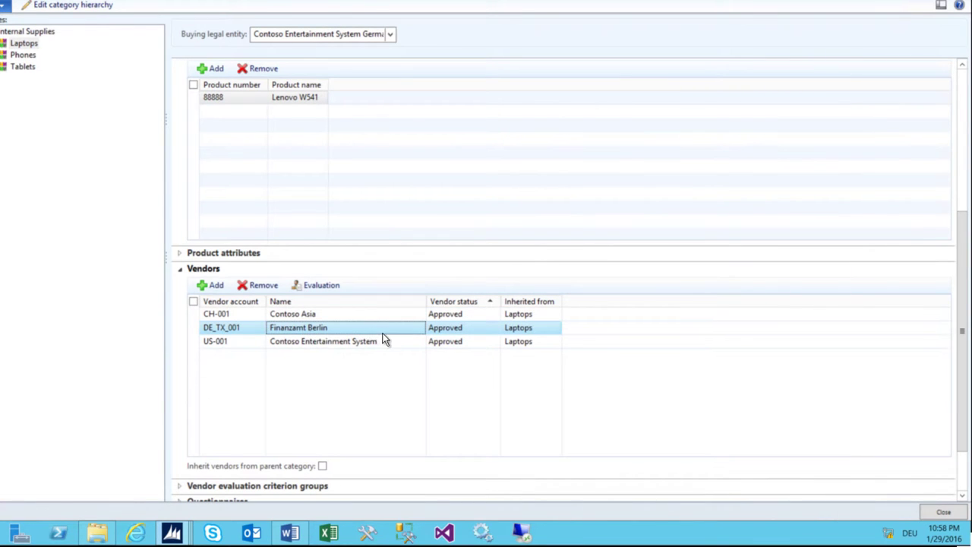
key("Escape")
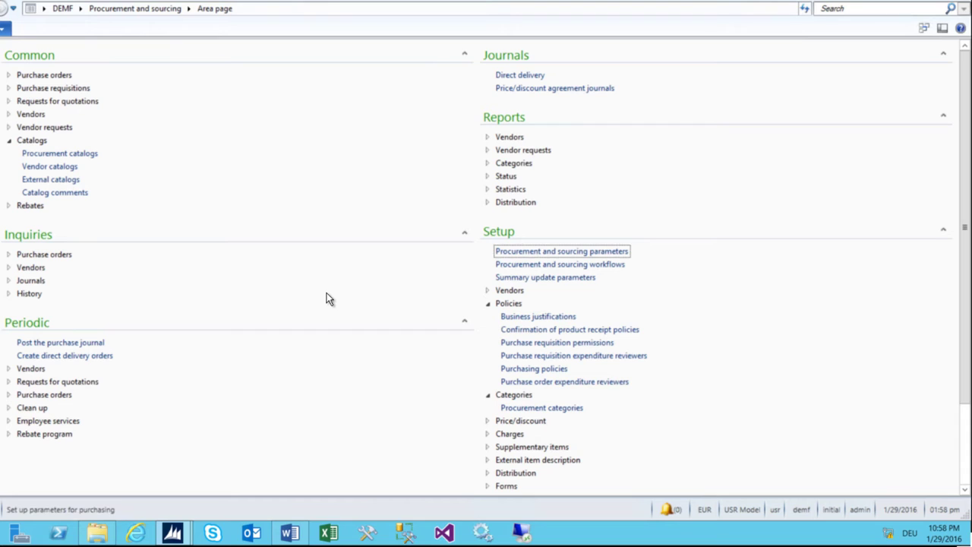
- Show the product image attachments for released product 88888 Lenovo W541
left_click(80, 9)
left_click(126, 211)
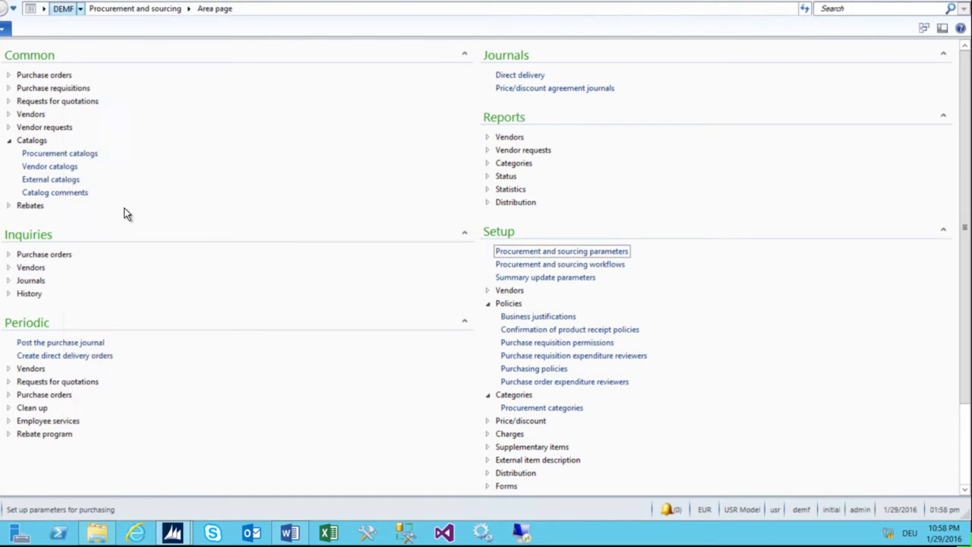
left_click(55, 91)
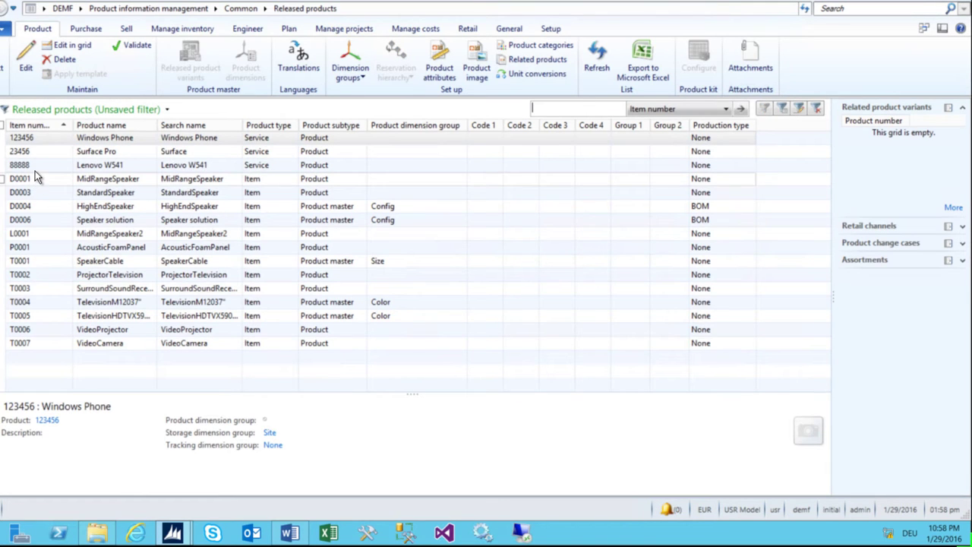
left_click(42, 167)
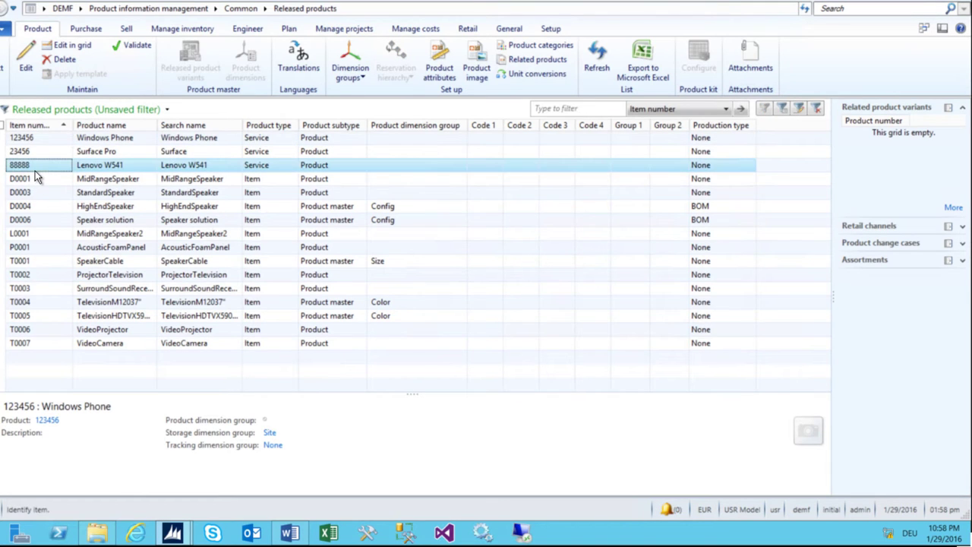
left_click(476, 67)
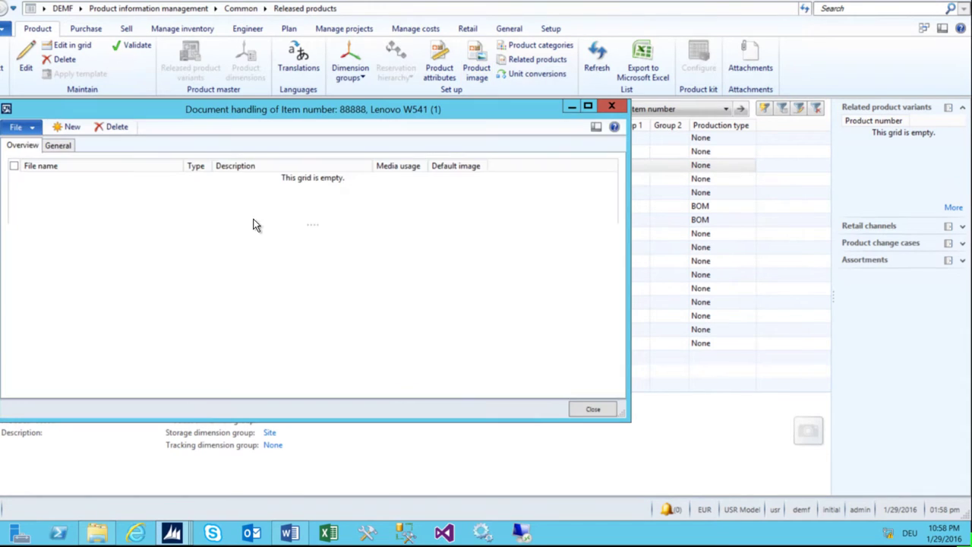
- Add a new attachment row for Lenovo W541, then open the Document types setup from the Type field
left_click(67, 126)
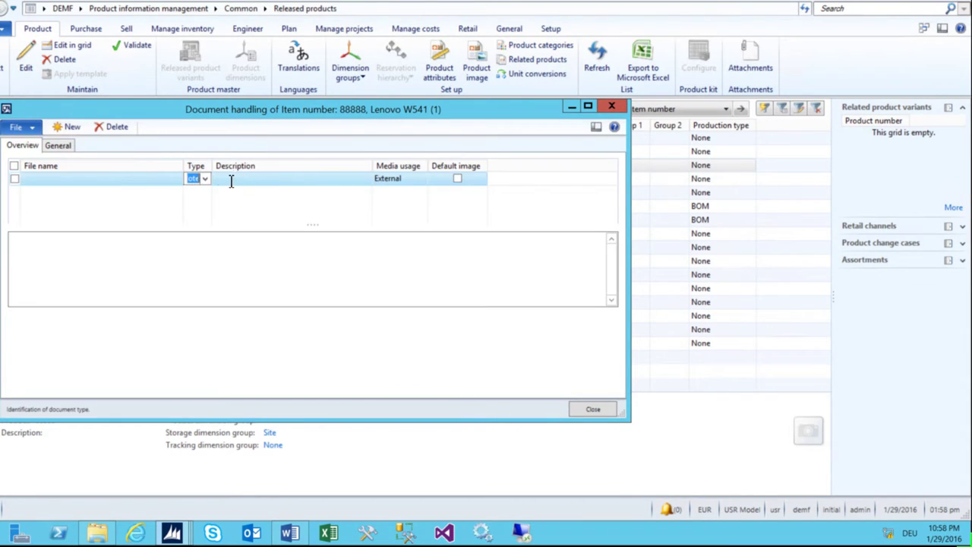
left_click_drag(210, 165, 249, 166)
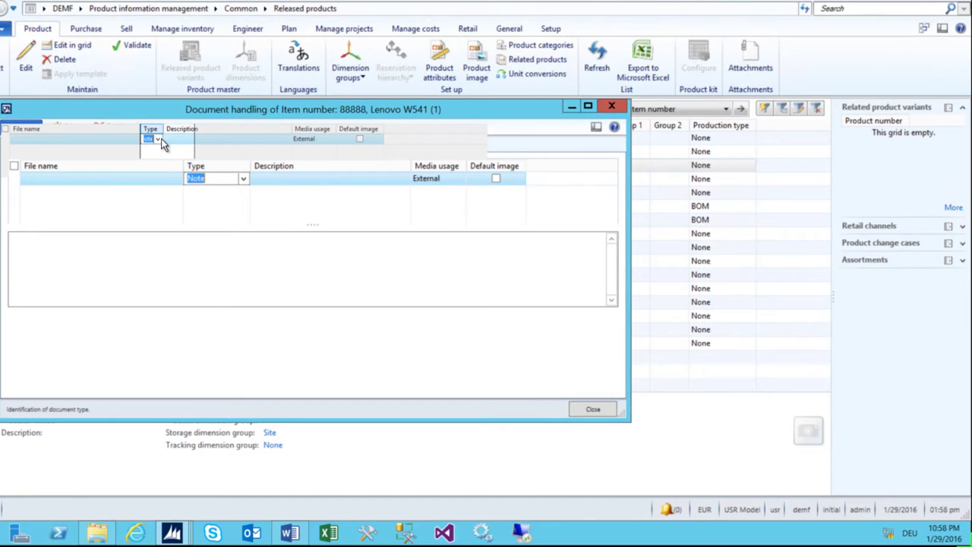
left_click(243, 178)
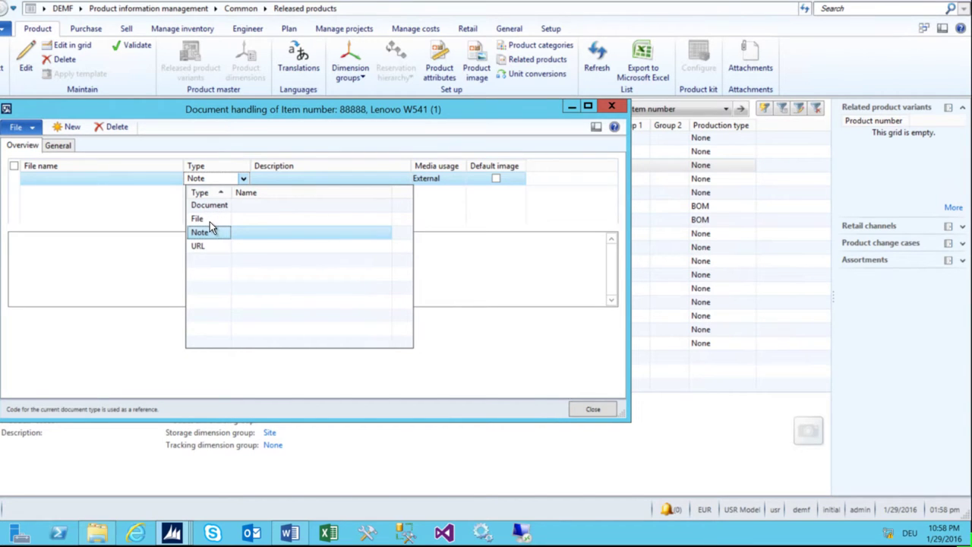
right_click(208, 176)
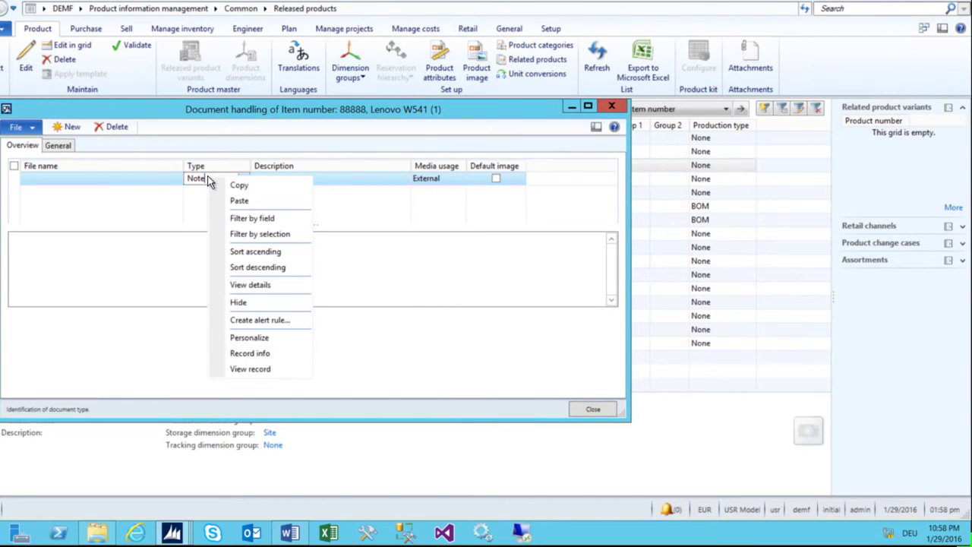
left_click(242, 283)
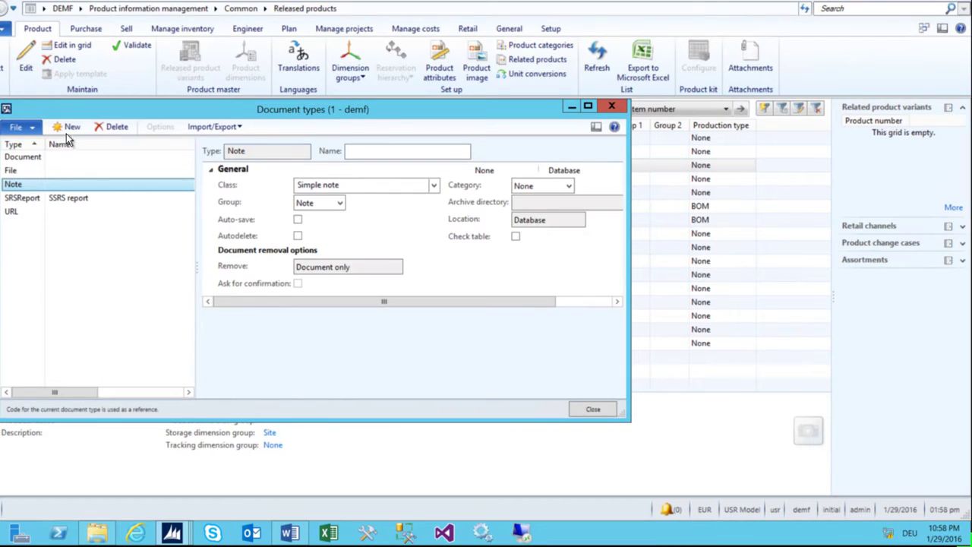
- Create an ImageHomepage document type with class Attach file, then delete it and close Document types
left_click(67, 129)
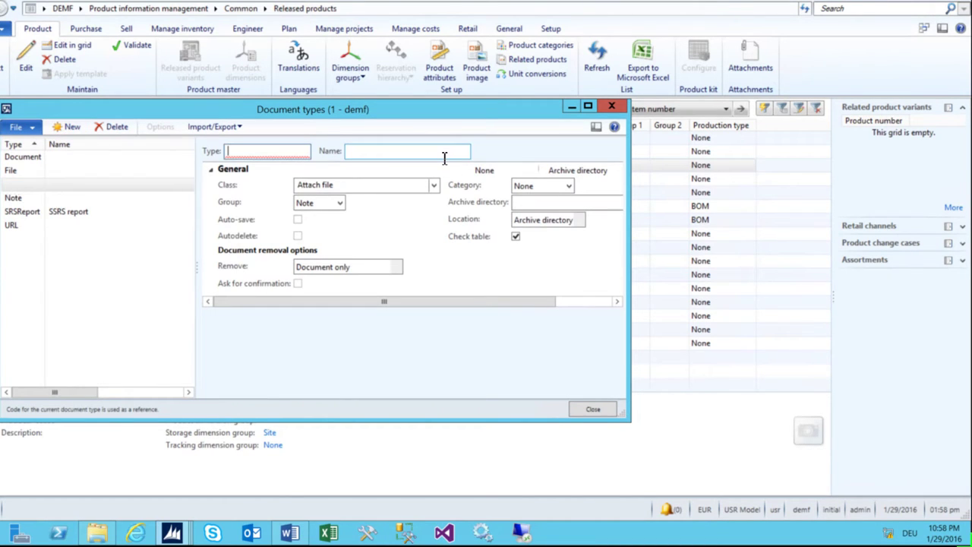
type("Image")
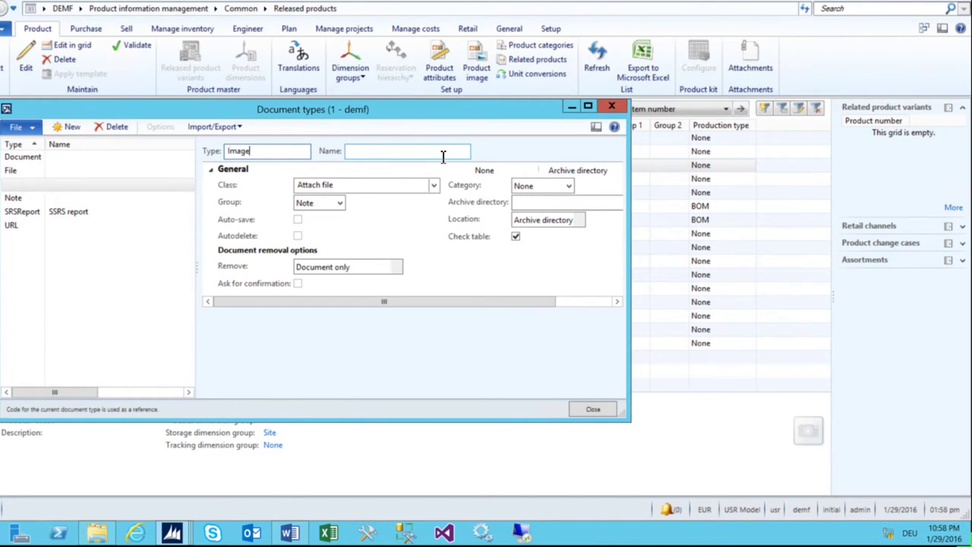
type("Homepage")
key("Tab")
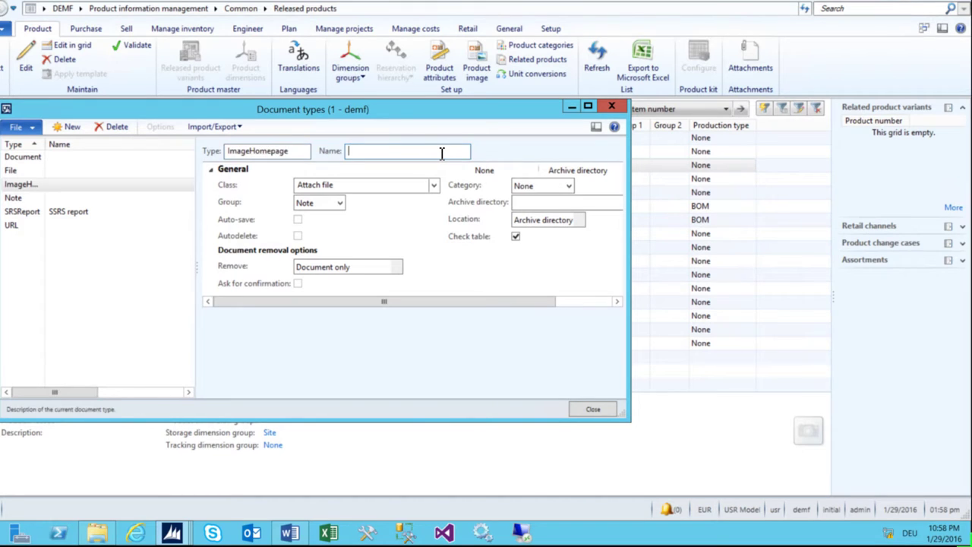
key("Tab")
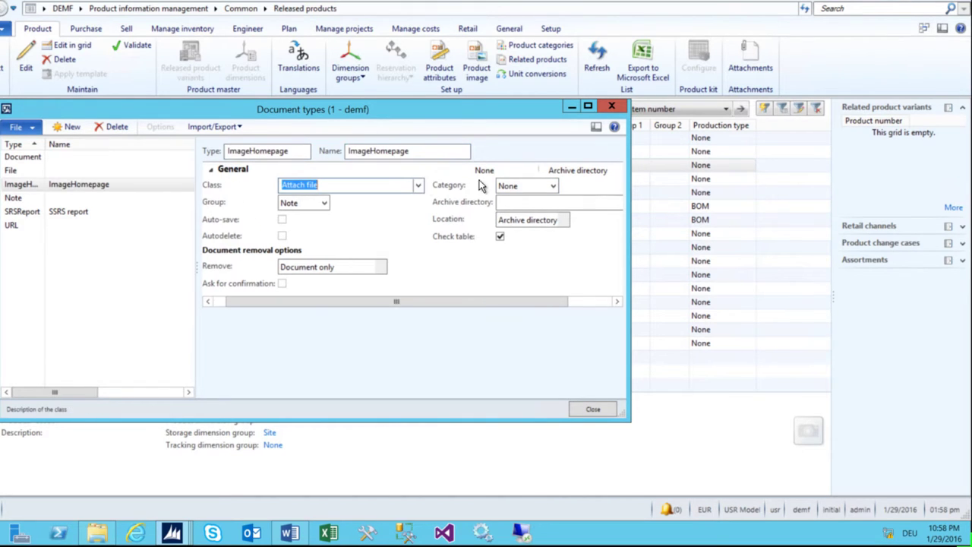
left_click(418, 184)
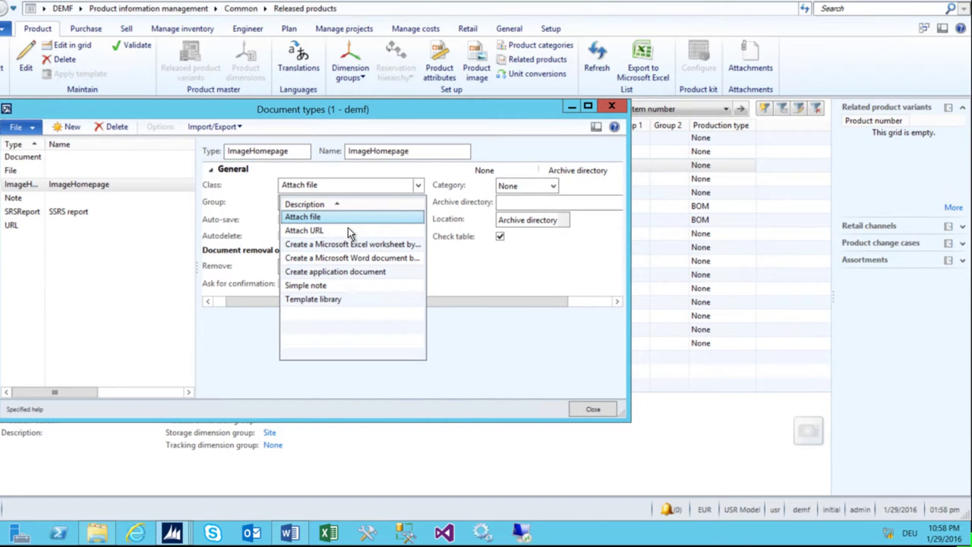
left_click(459, 271)
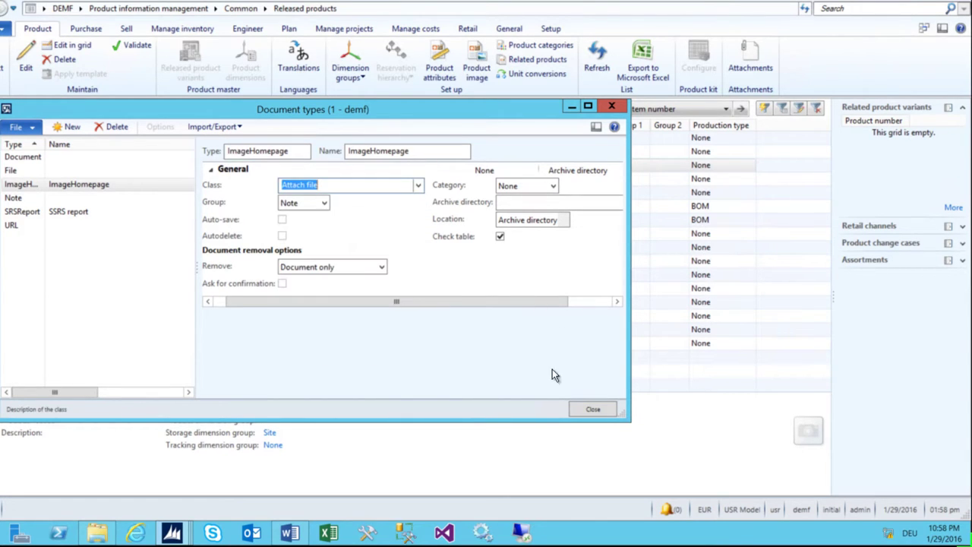
left_click(114, 127)
left_click(23, 172)
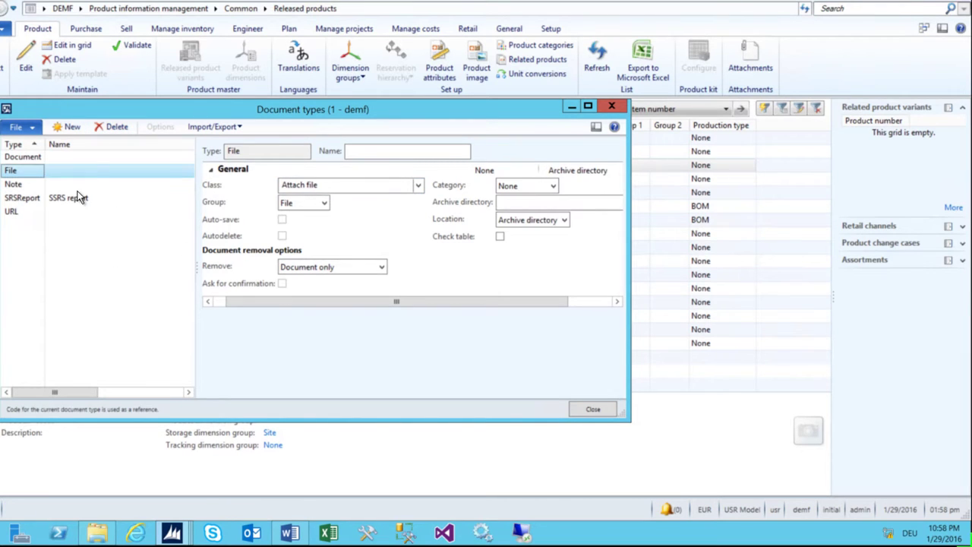
key("Escape")
- Set the attachment type to File, dismiss the archive directory error, and view File's details
left_click(240, 179)
left_click(209, 218)
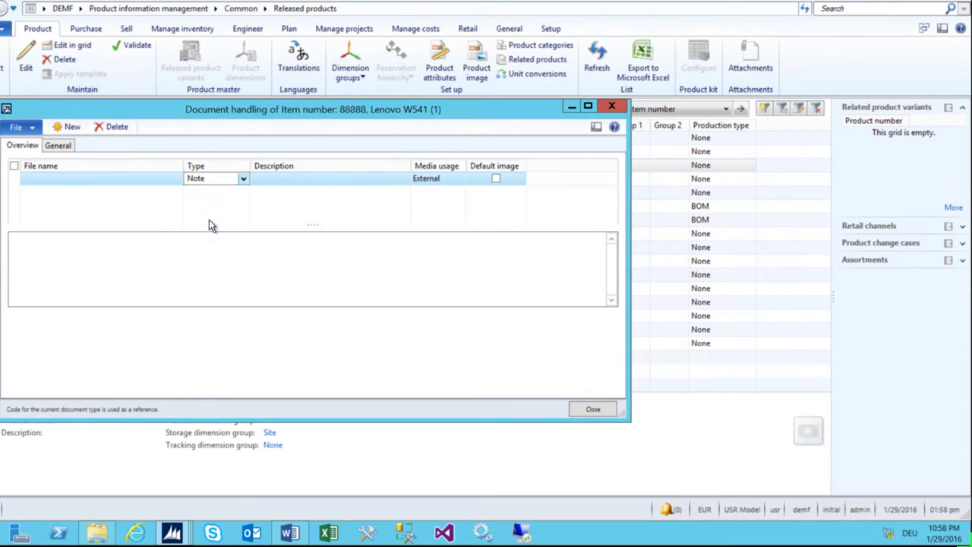
left_click(254, 103)
key("Escape")
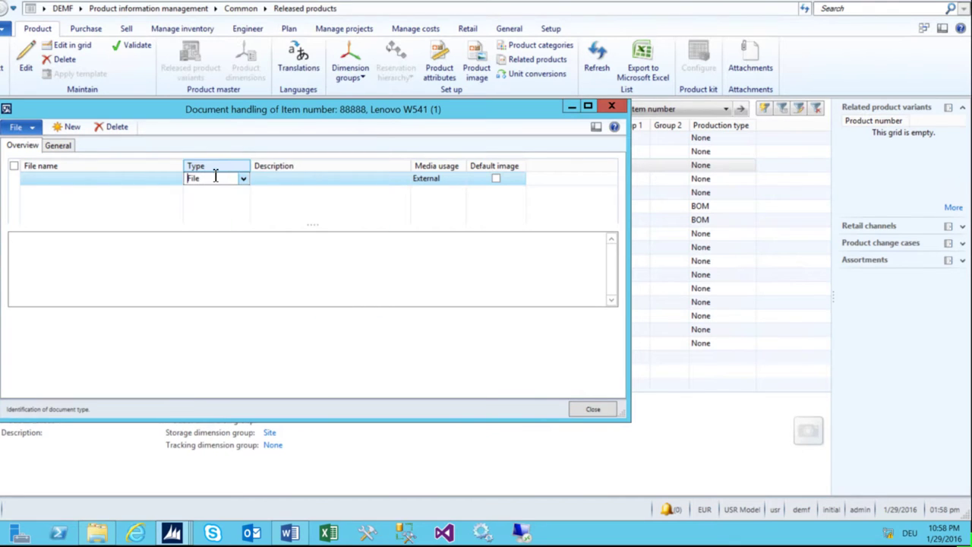
right_click(209, 179)
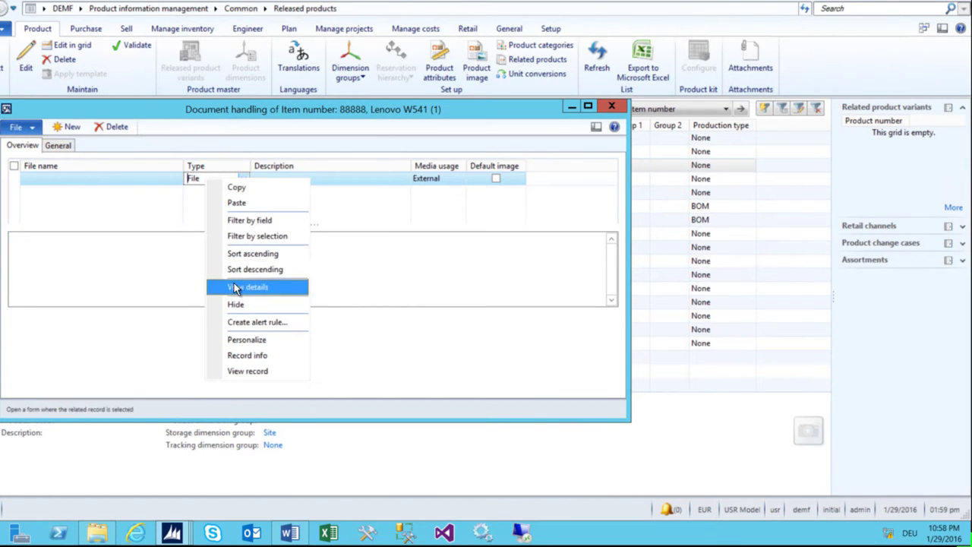
left_click(235, 284)
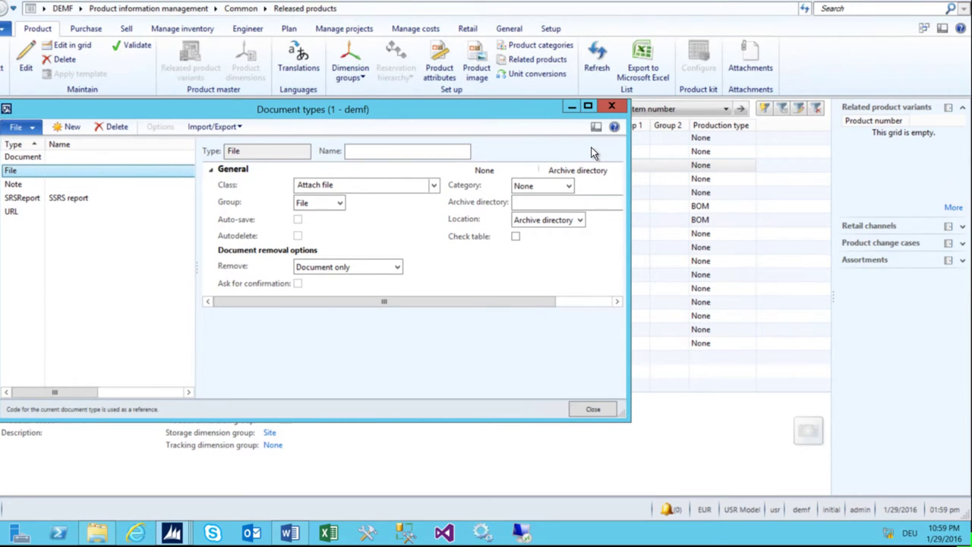
- Set the File document type's archive directory to C:\TEMP\ and confirm the path change
left_click(683, 202)
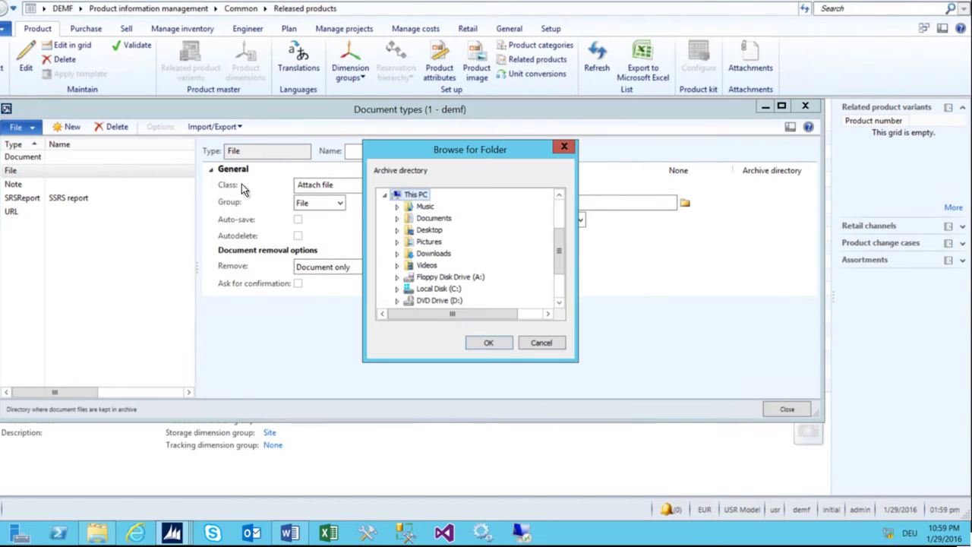
scroll(463, 259, "down", 1)
left_click(440, 256)
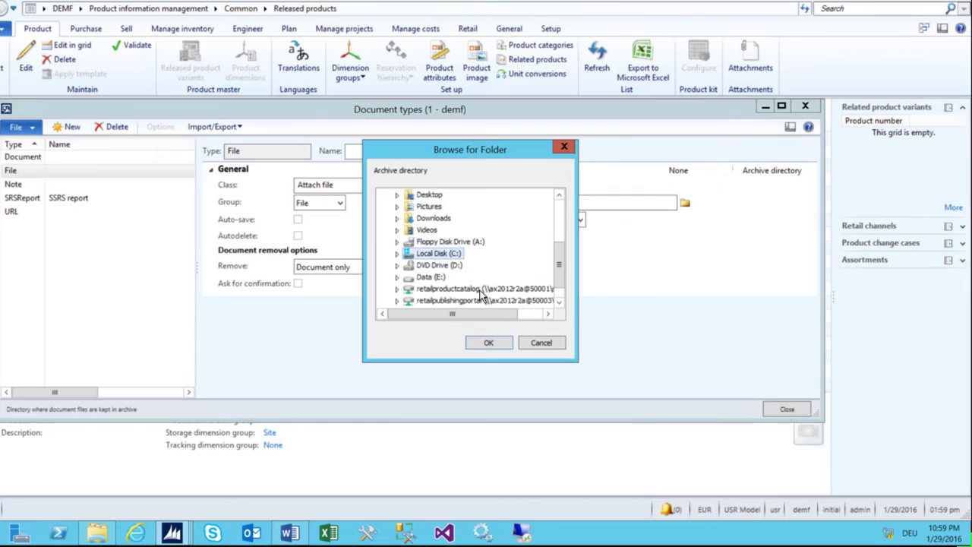
left_click(395, 253)
scroll(468, 289, "down", 4)
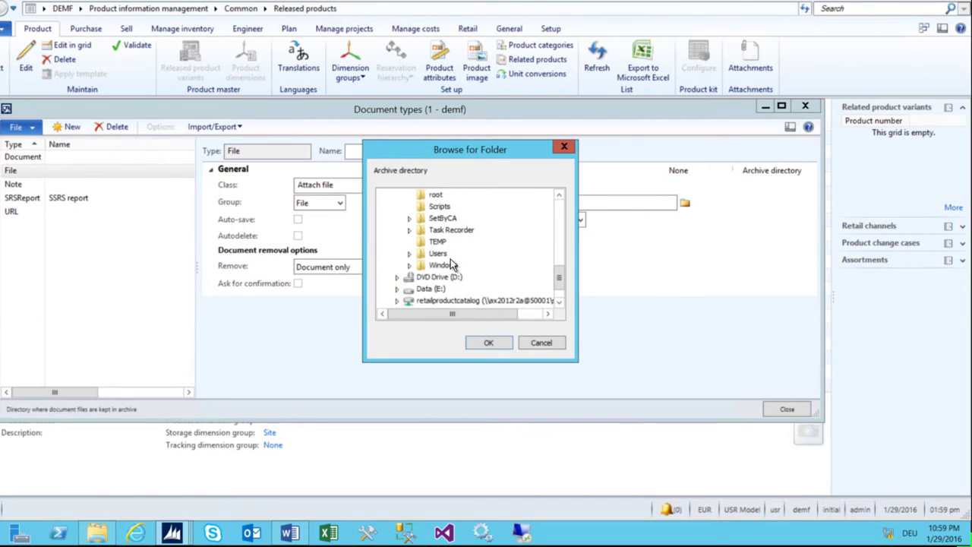
left_click(438, 242)
left_click(486, 340)
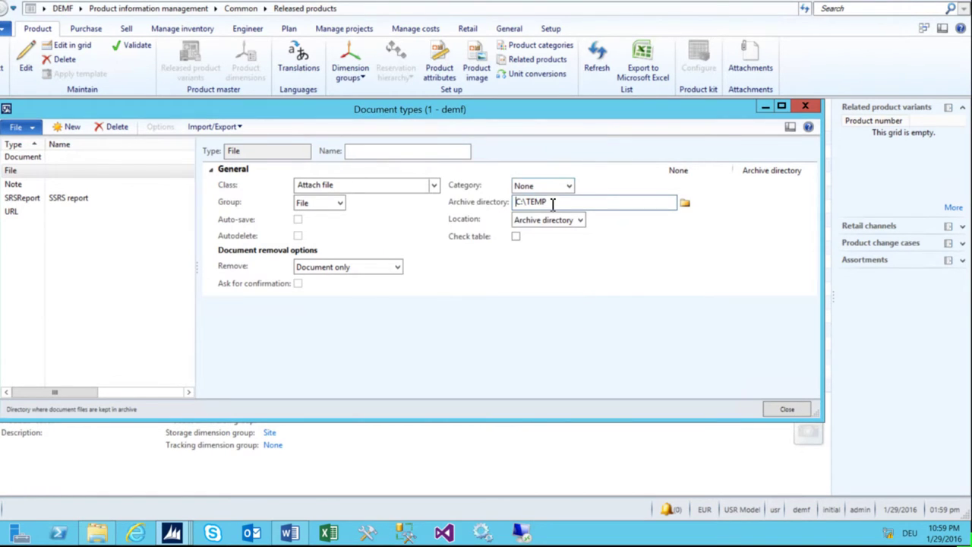
left_click(511, 300)
key("Escape")
- Attach samsung.jpg to Lenovo W541 as a File attachment and dismiss the error log
left_click(245, 178)
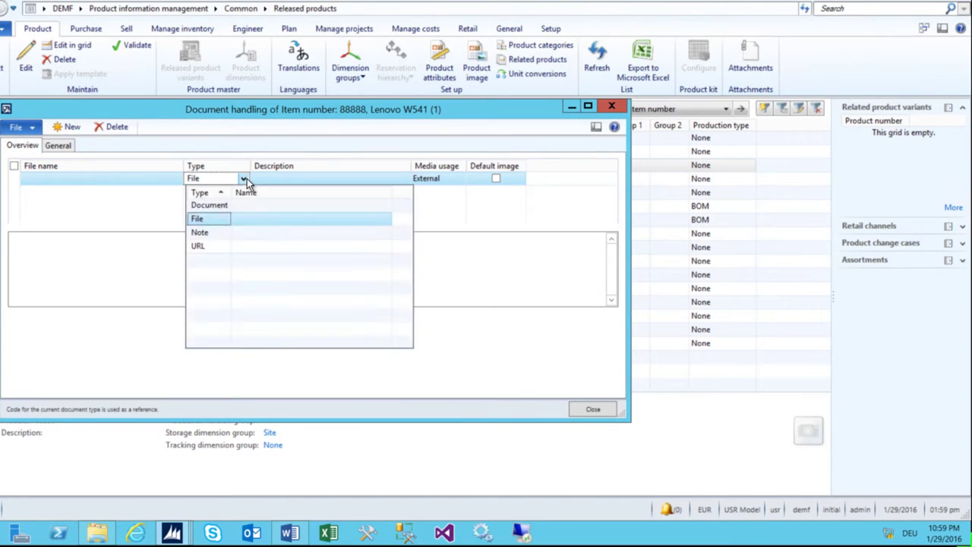
left_click(213, 219)
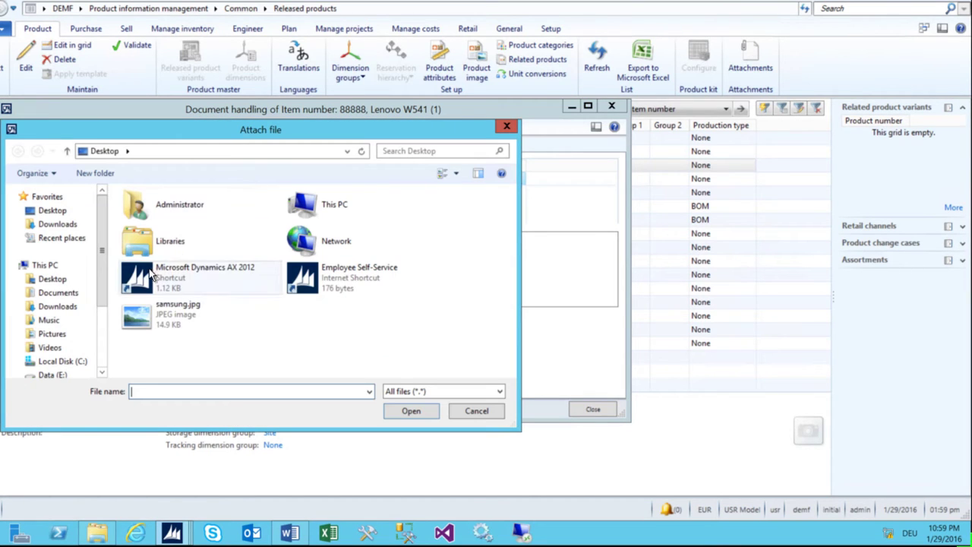
left_click(150, 321)
double_click(150, 321)
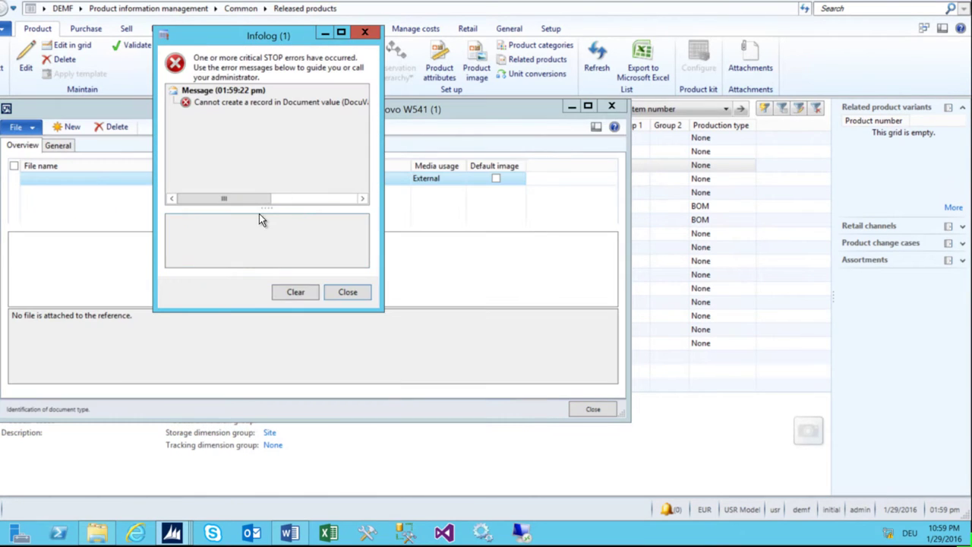
left_click_drag(267, 199, 371, 202)
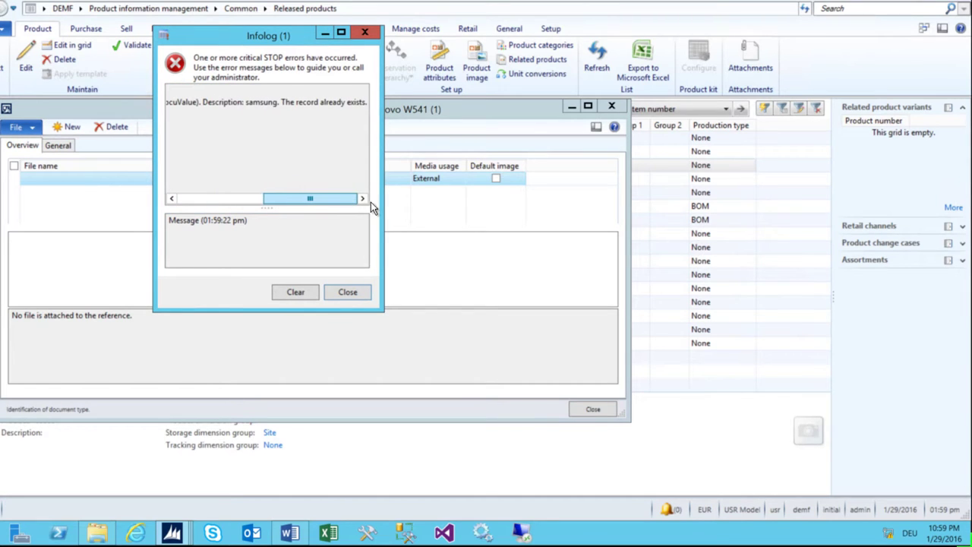
left_click(306, 106)
left_click(262, 199)
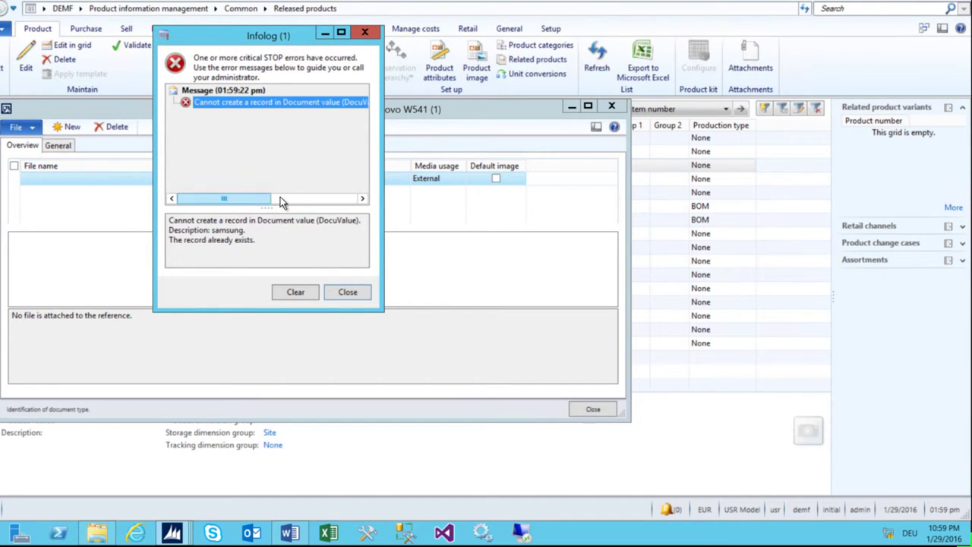
key("Escape")
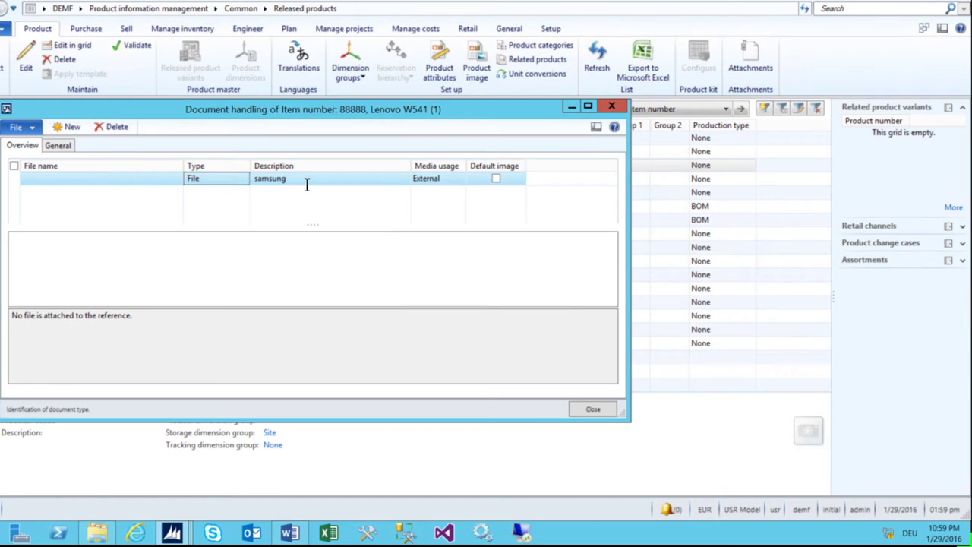
- Change the attachment description to 'samsungTest' and add the note 'test'
left_click(314, 178)
type("Test")
key("shift+Tab")
left_click(308, 251)
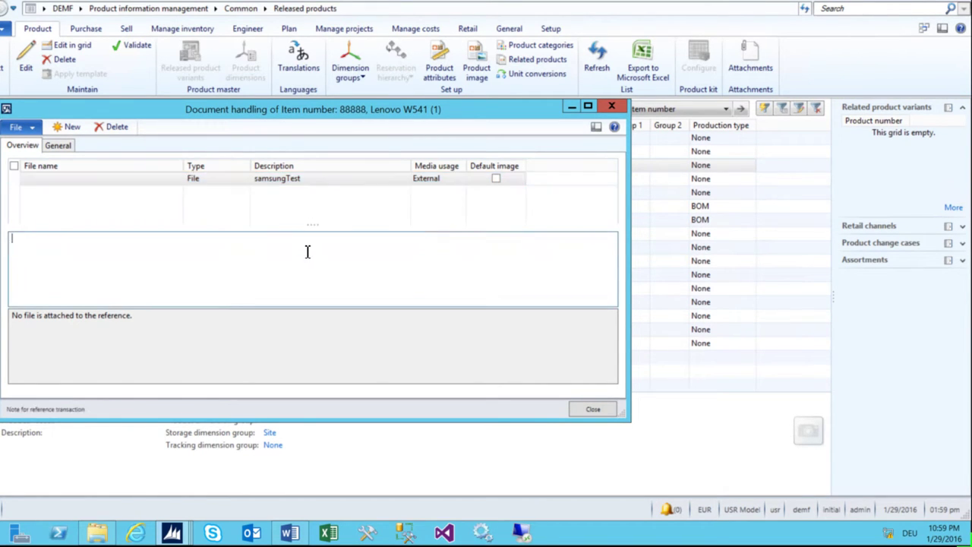
type("test")
- Delete the samsungTest attachment, re-attach samsung.jpg as File with note 'Test', and close document handling
left_click(123, 179)
left_click(114, 129)
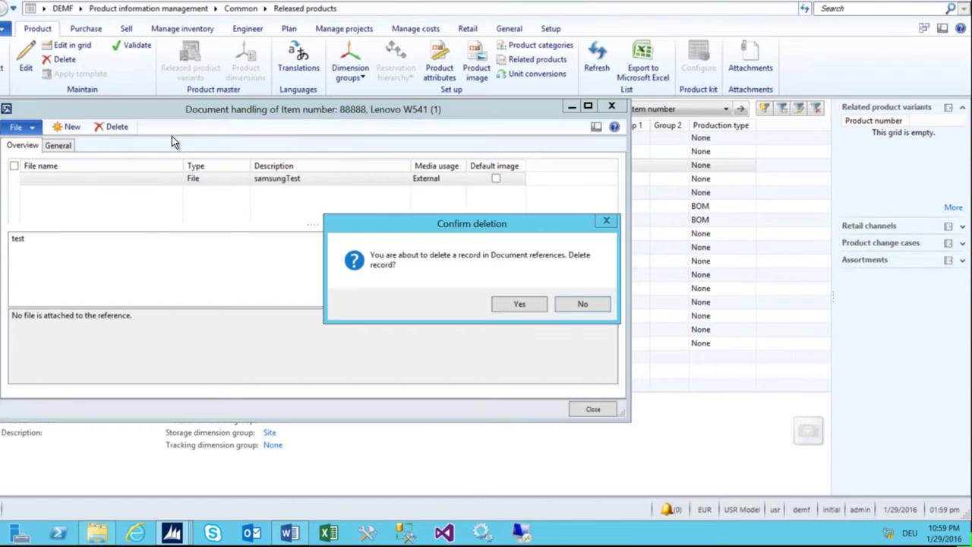
left_click(523, 302)
left_click(68, 126)
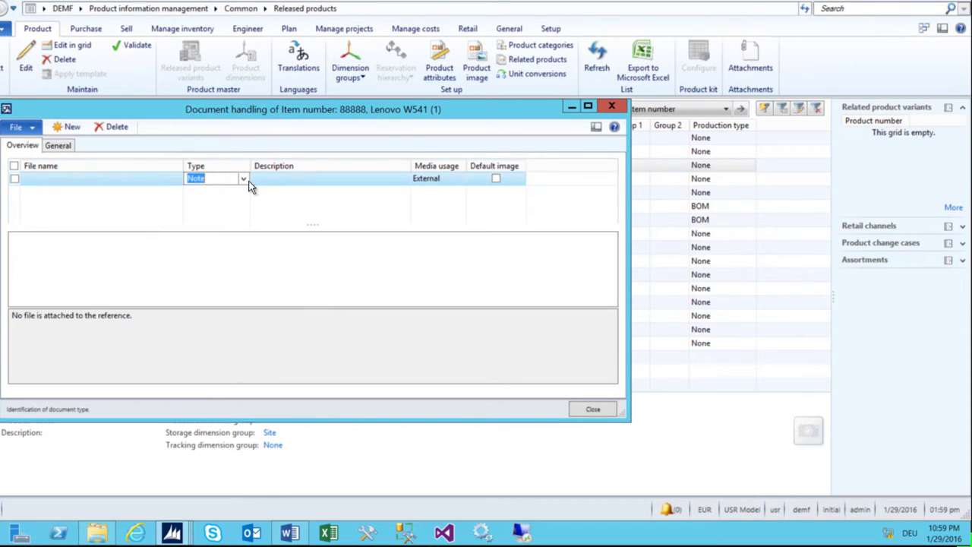
left_click(243, 179)
left_click(227, 218)
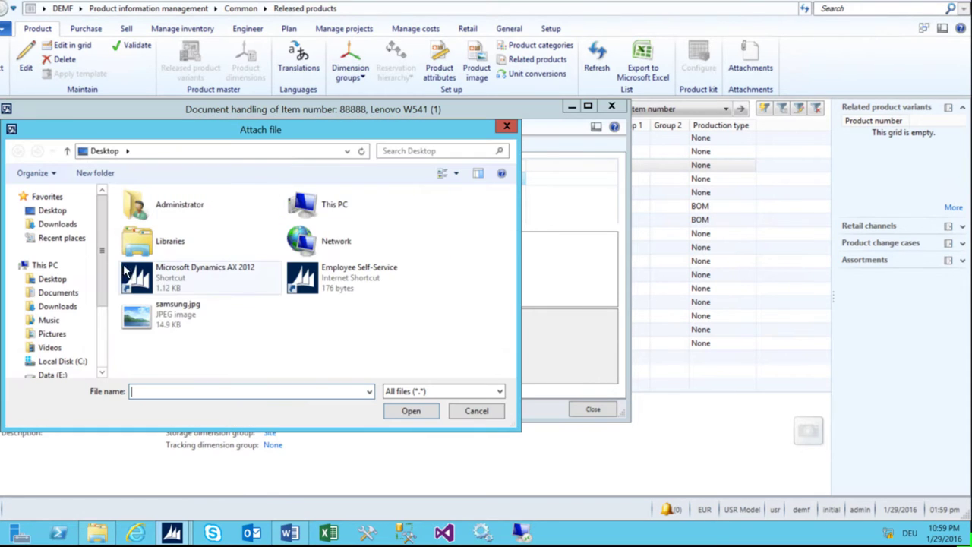
double_click(134, 316)
left_click(224, 103)
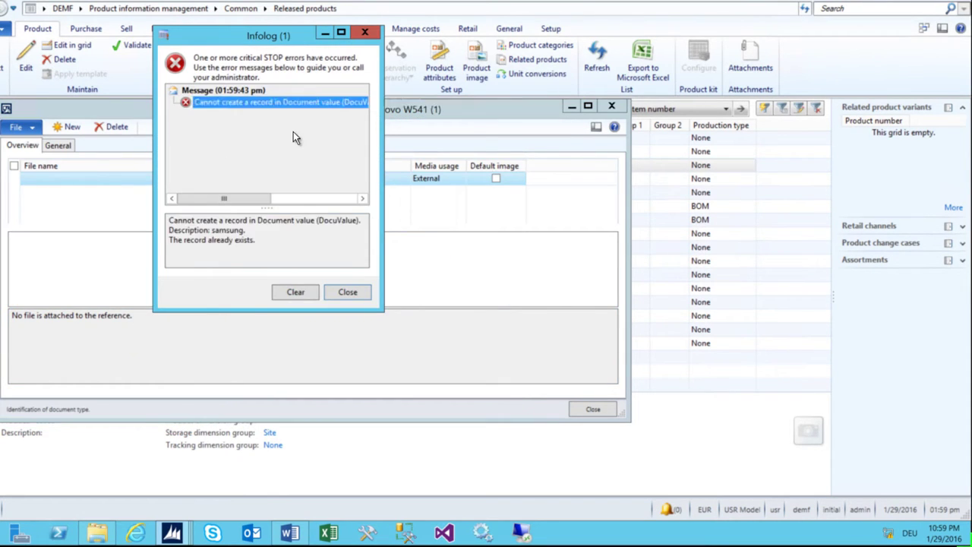
left_click(304, 178)
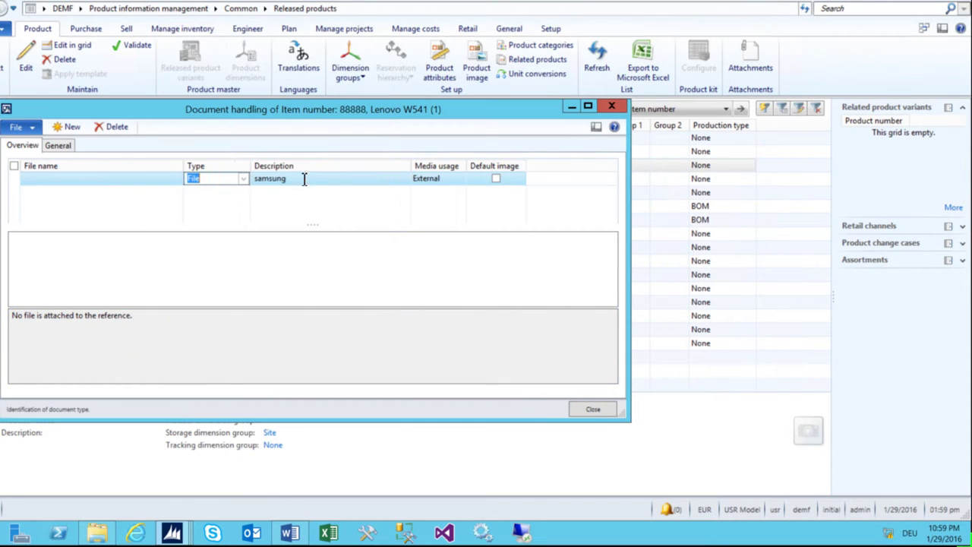
left_click(254, 241)
type("Testsss")
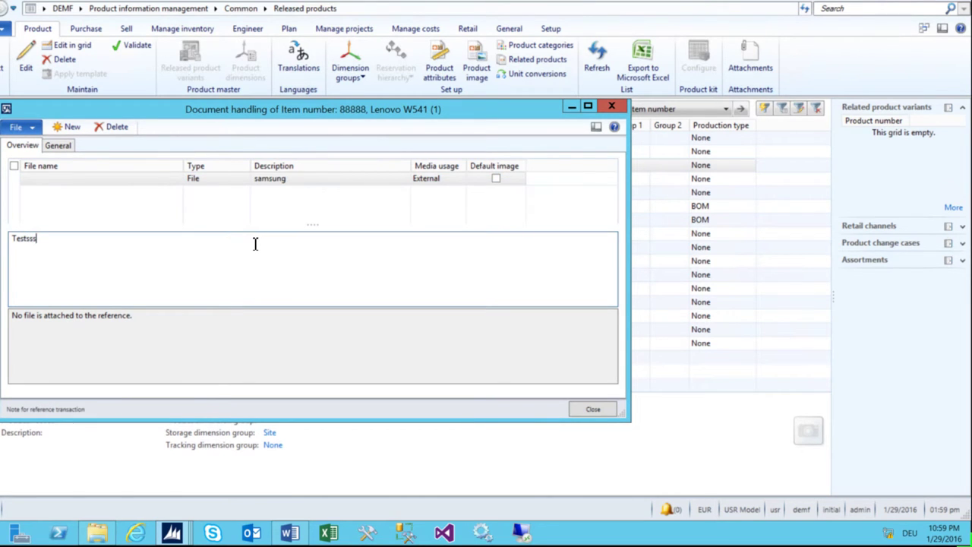
key("Escape")
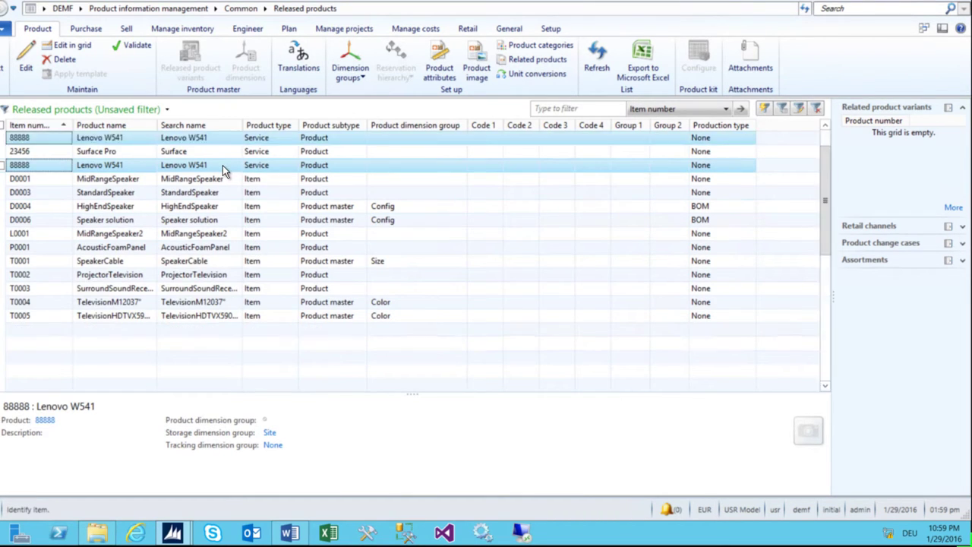
- Close Lenovo W541's details, go to the Product information management area page, and show the module list
left_click(216, 165)
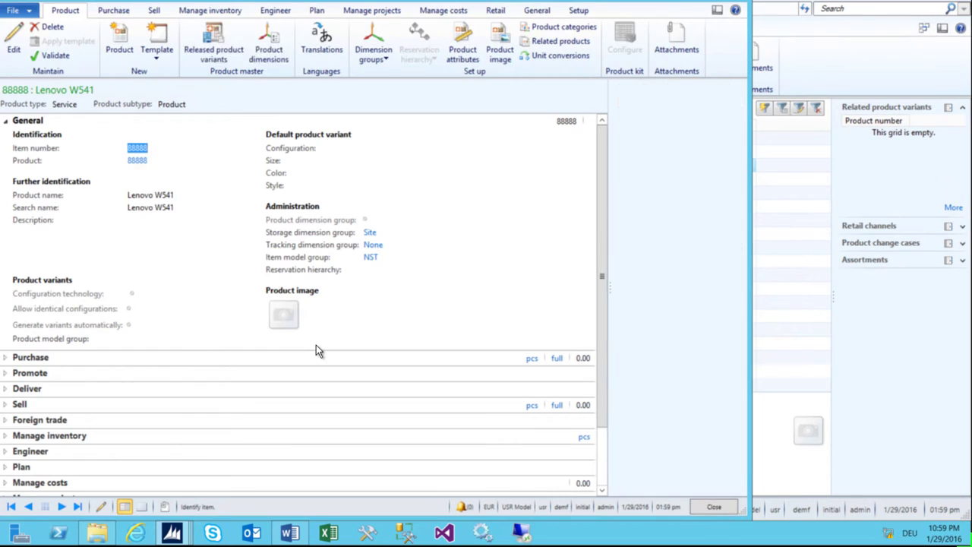
key("Escape")
left_click(99, 8)
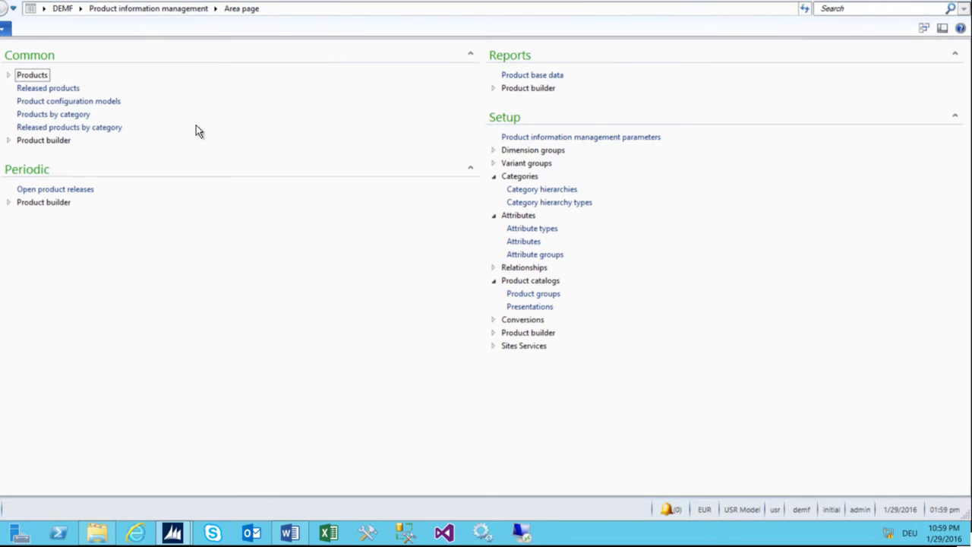
left_click(78, 9)
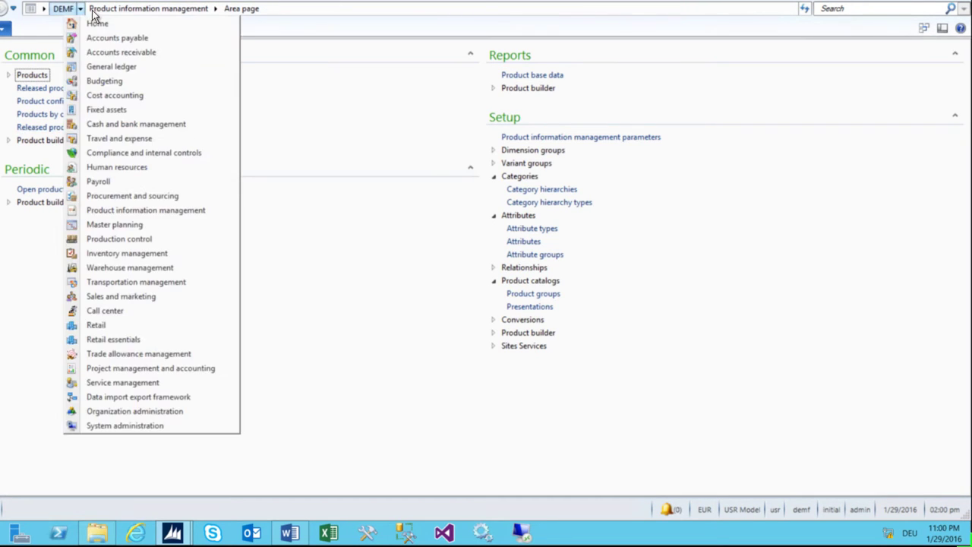
- Go to Procurement and sourcing and open Purchasing policies to add a policy
left_click(154, 199)
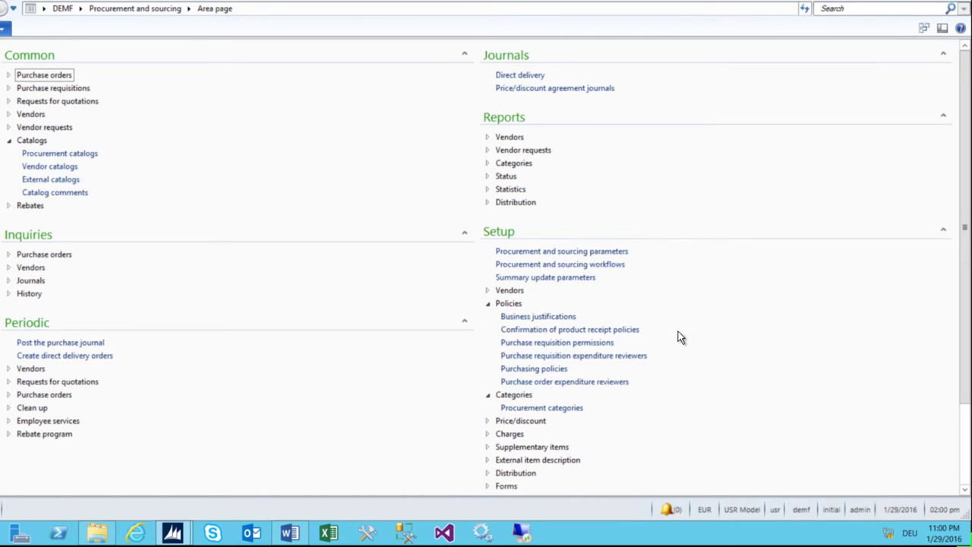
scroll(684, 334, "down", 1)
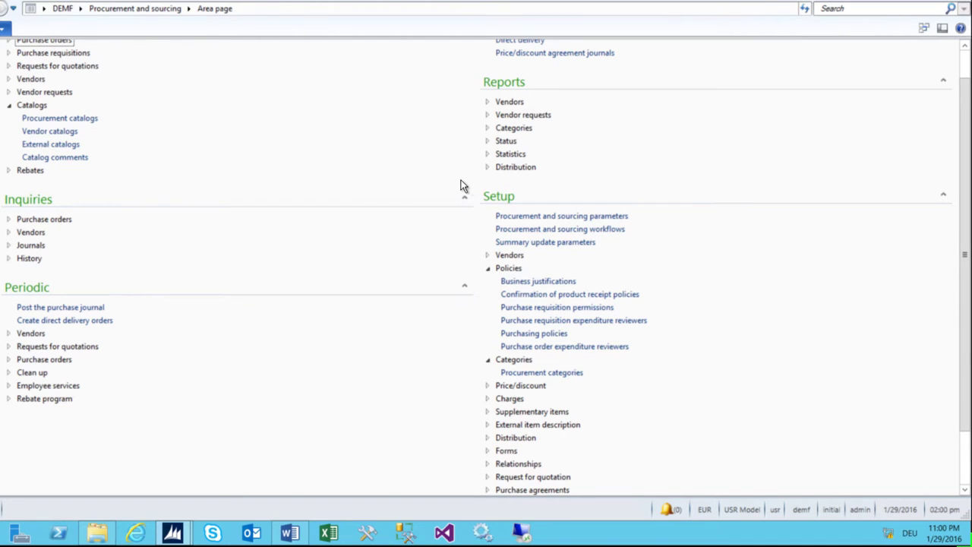
left_click(541, 336)
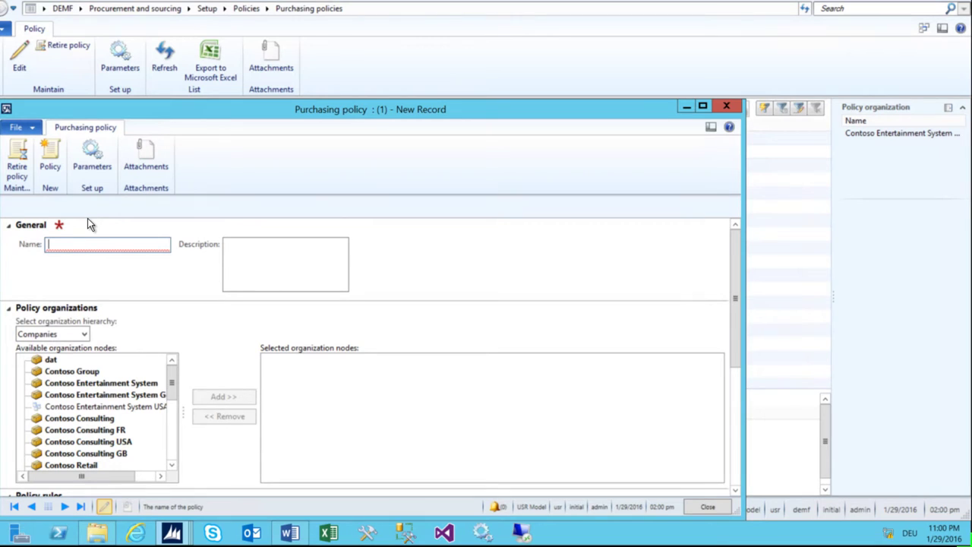
- Name the policy MyCompanyPolicy, add Contoso Entertainment System Germany as its organization, and maximize the window
type("MyCompany")
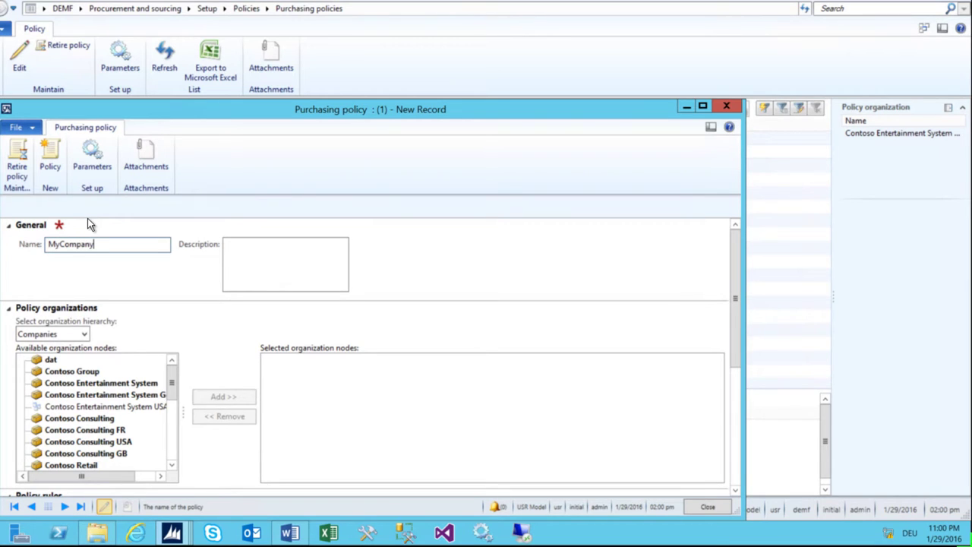
type("Po")
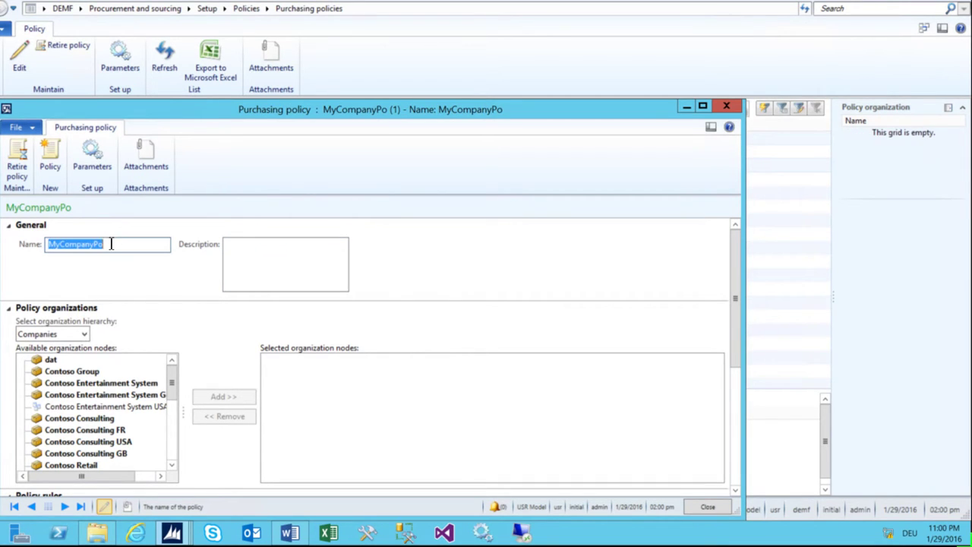
left_click(111, 244)
key("Tab")
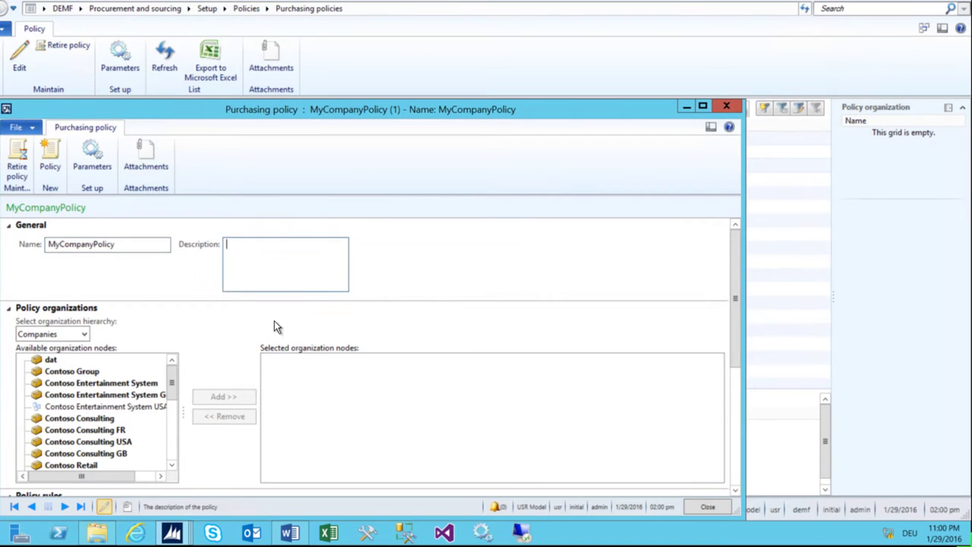
left_click(122, 394)
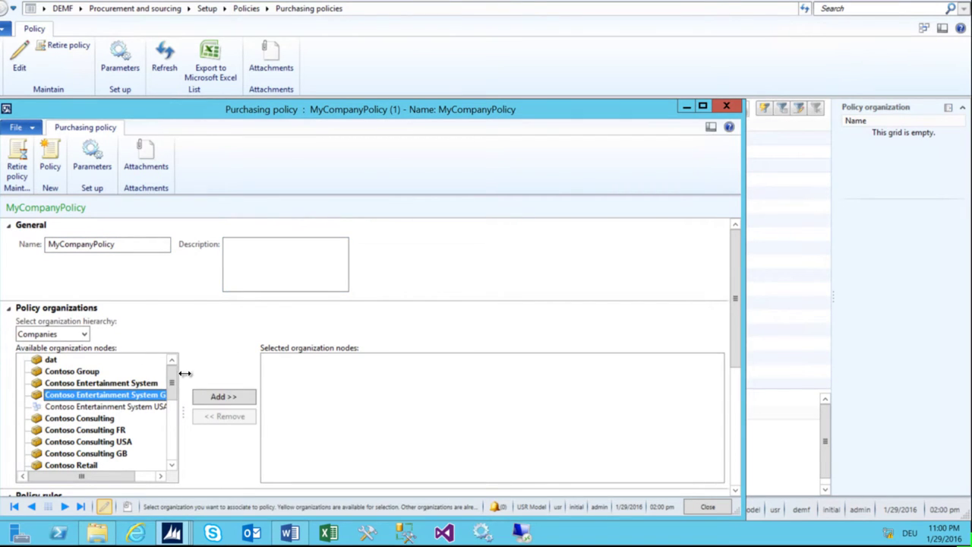
mouse_move(171, 377)
left_mouse_down()
mouse_move(171, 441)
mouse_move(179, 373)
left_mouse_up()
key("Escape")
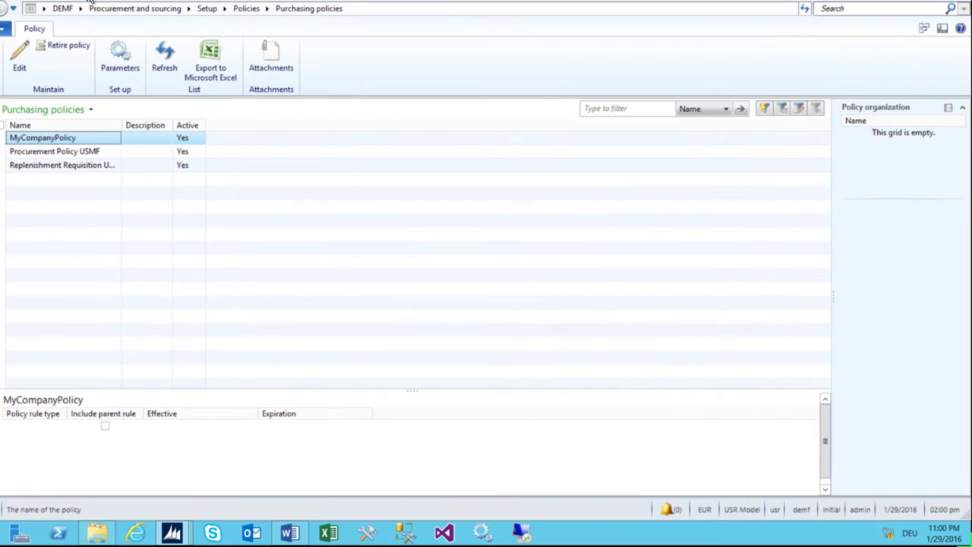
left_click(43, 8)
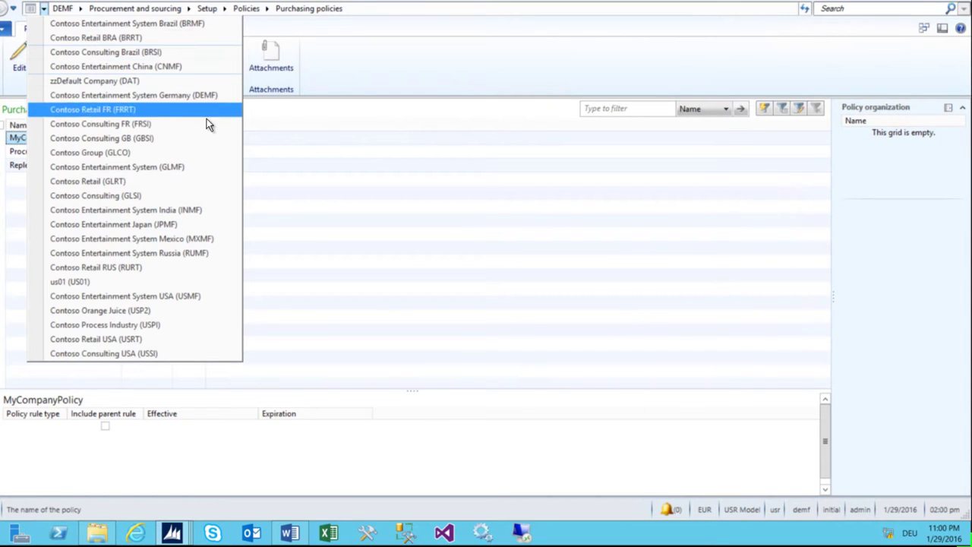
left_click(199, 95)
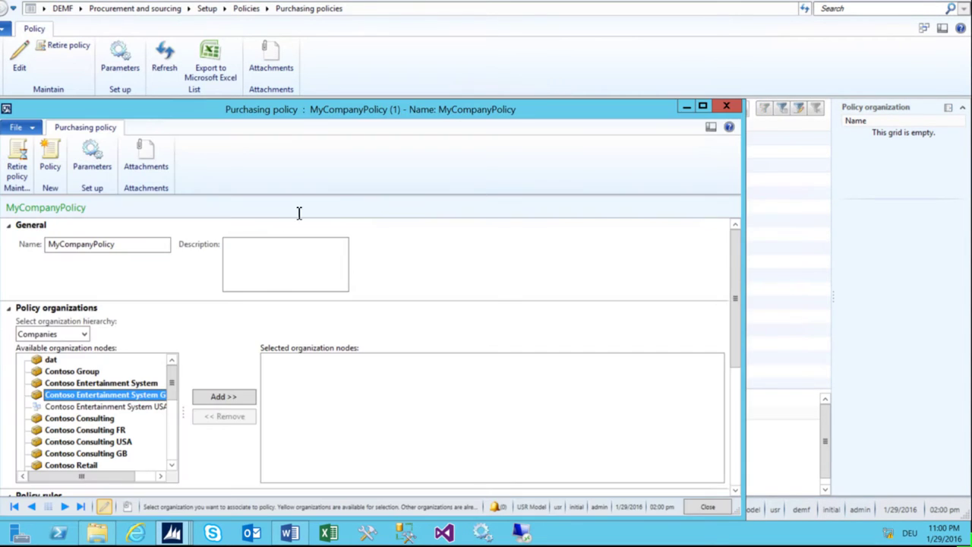
left_click(243, 398)
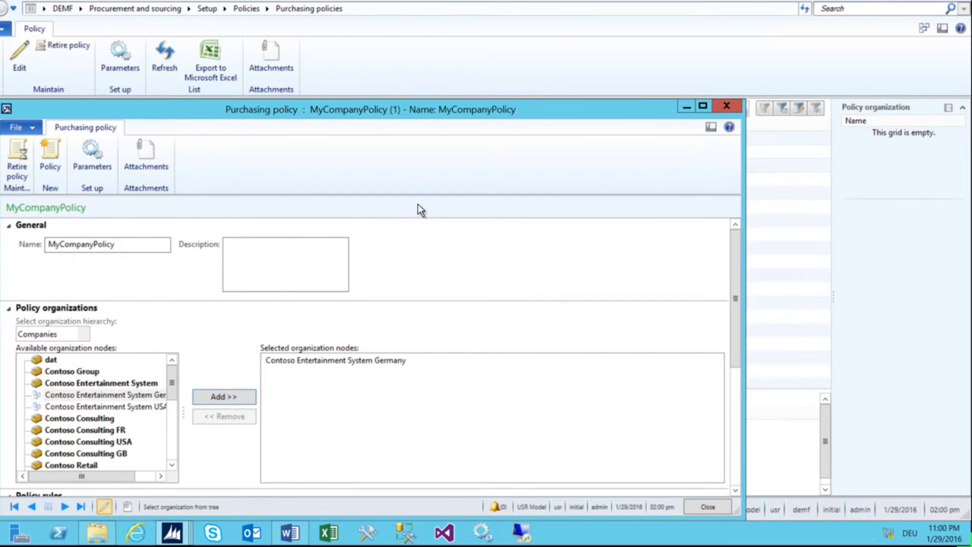
left_click(703, 107)
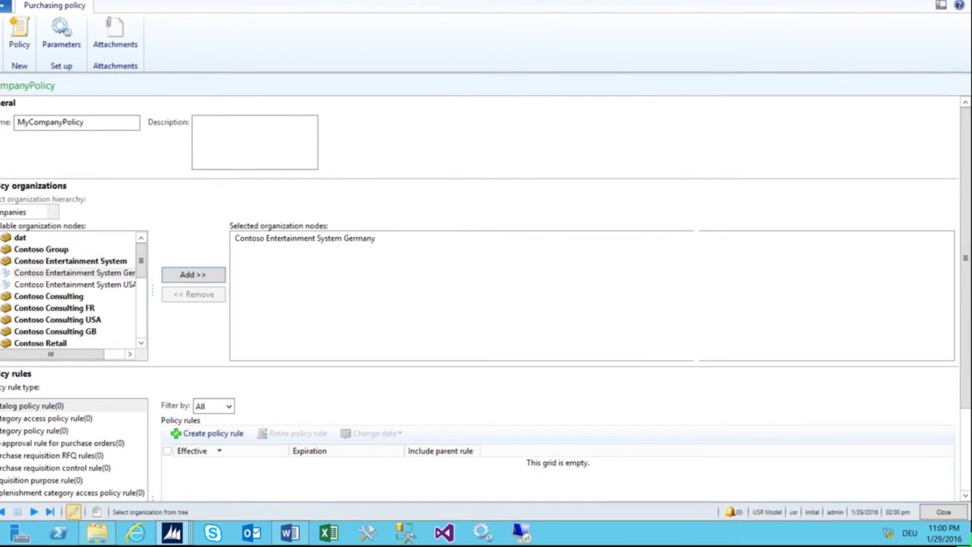
- Start a catalog policy rule for MyCompanyPolicy, cancel it without choosing a catalog, and close the policy
left_click(33, 185)
left_click(80, 235)
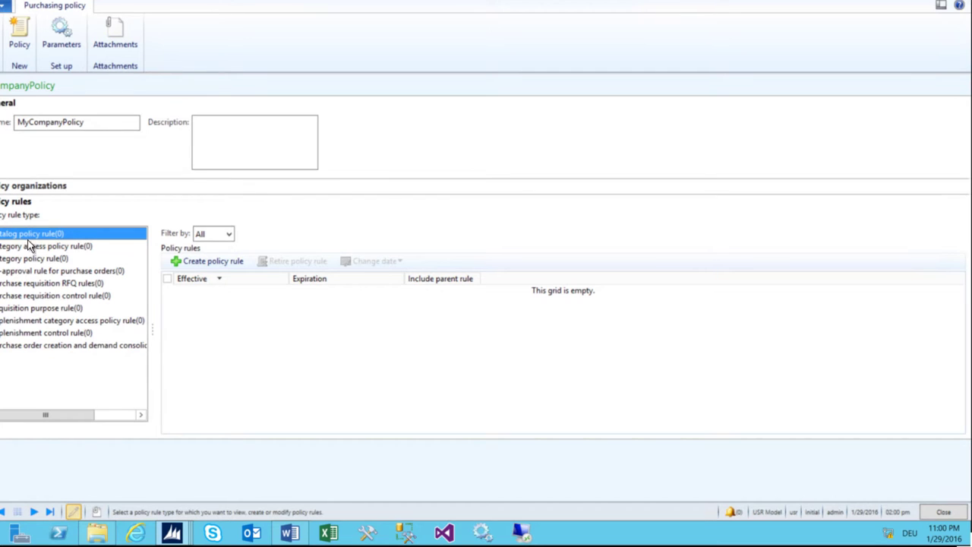
left_click(208, 260)
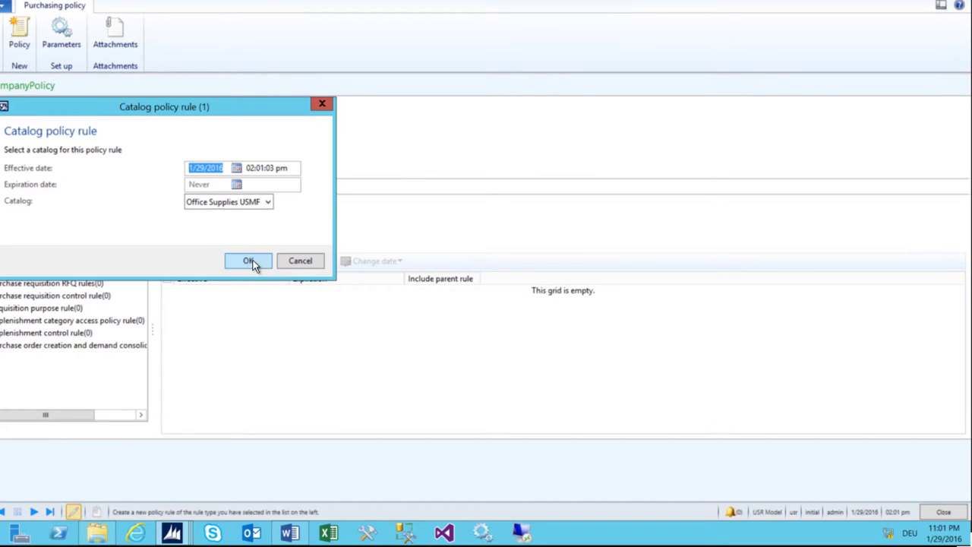
left_click_drag(203, 107, 498, 97)
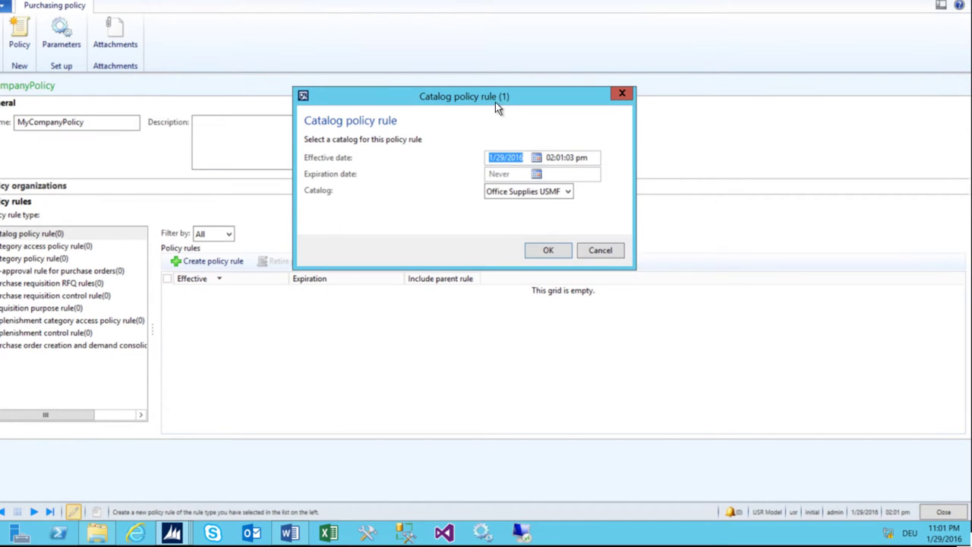
left_click(560, 195)
left_click(533, 217)
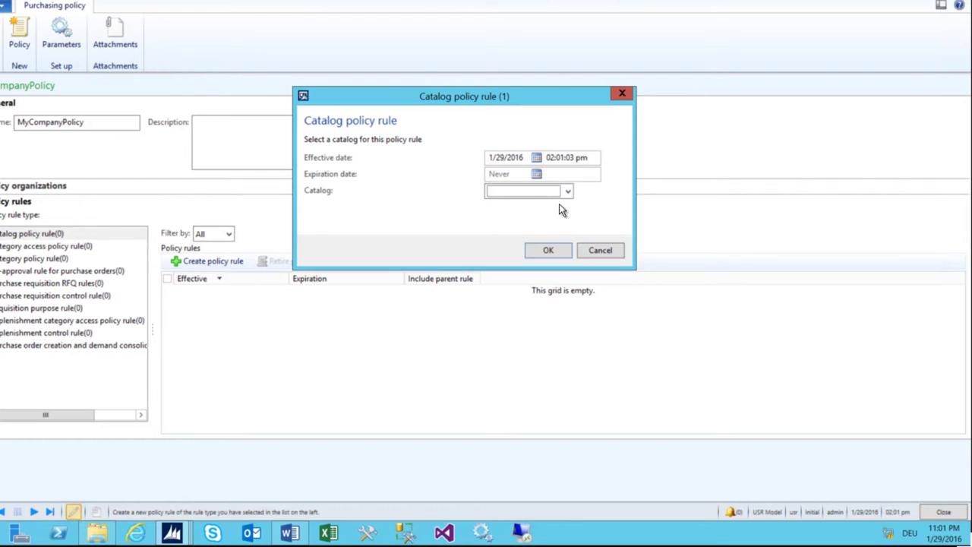
left_click(563, 191)
left_click(608, 231)
left_click(601, 252)
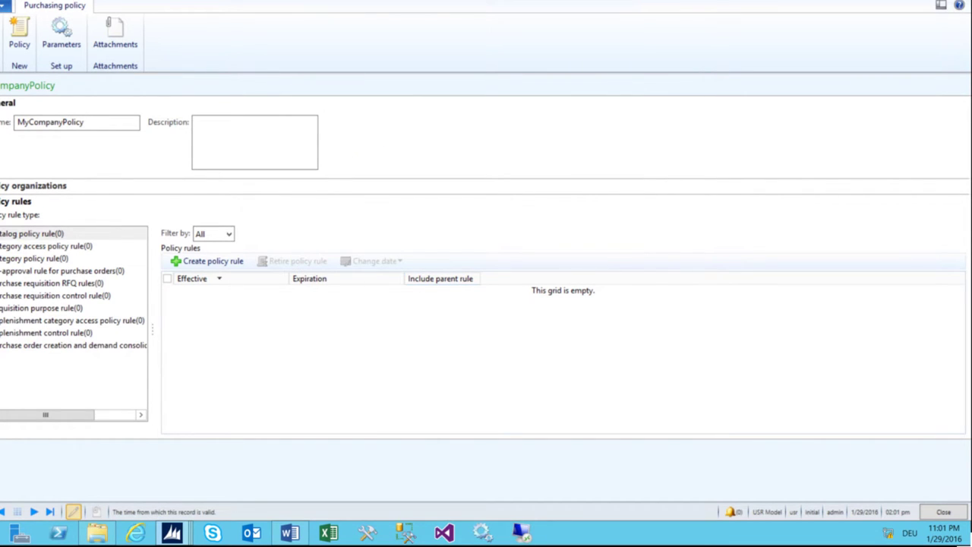
key("Escape")
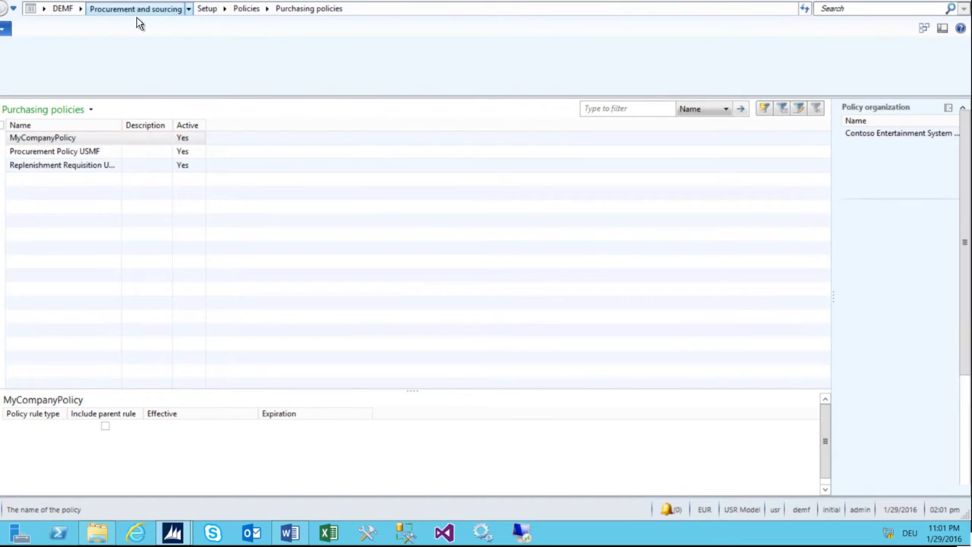
- Open Procurement catalogs from the Procurement and sourcing area page and select Office Supplies USMF
left_click(137, 15)
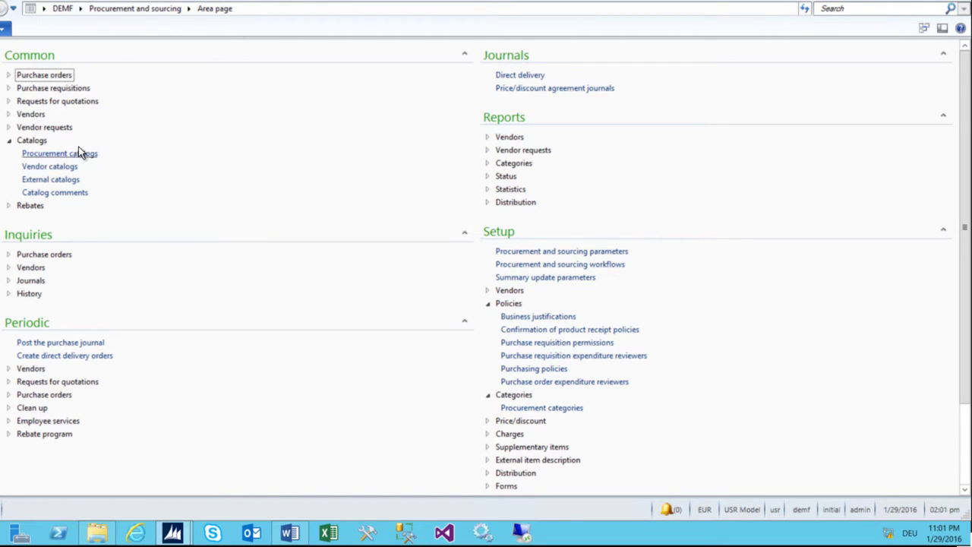
left_click(34, 154)
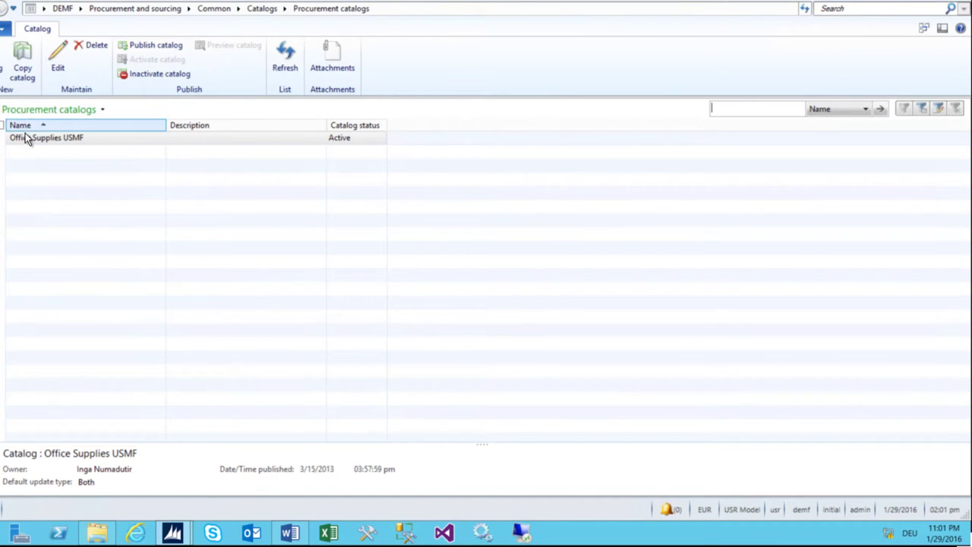
left_click(70, 140)
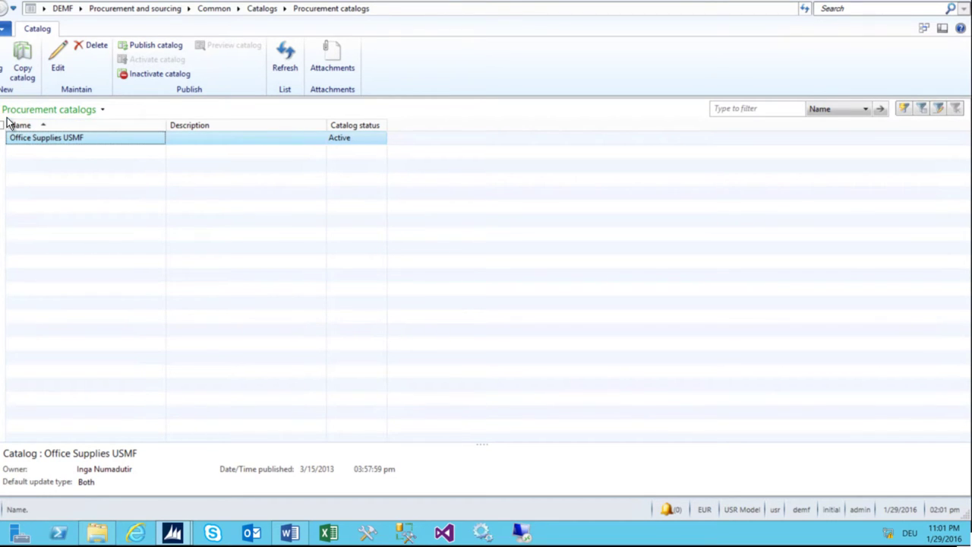
- Create the catalog MyCatalogue and browse its Internal Supplies categories Laptops, Phones and Tablets
left_click(2, 81)
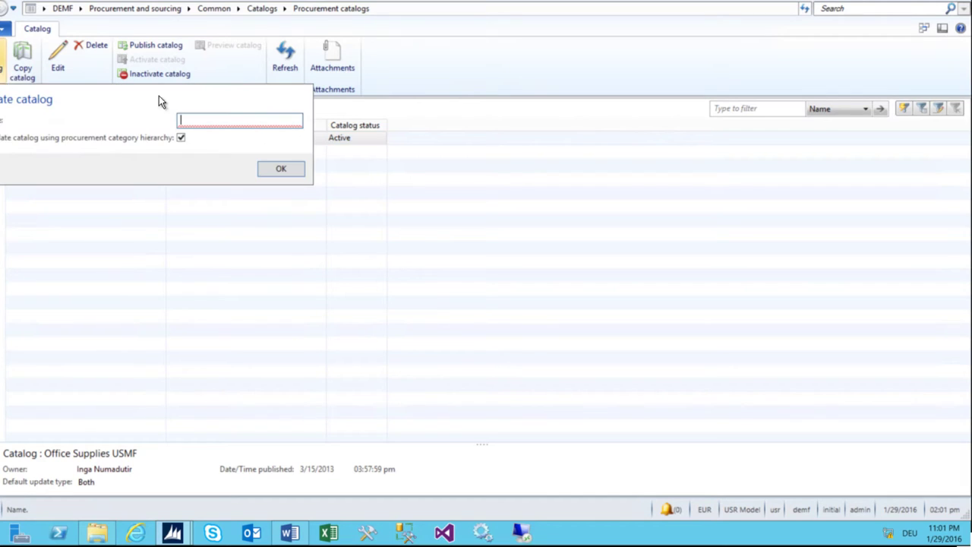
type("MyCat")
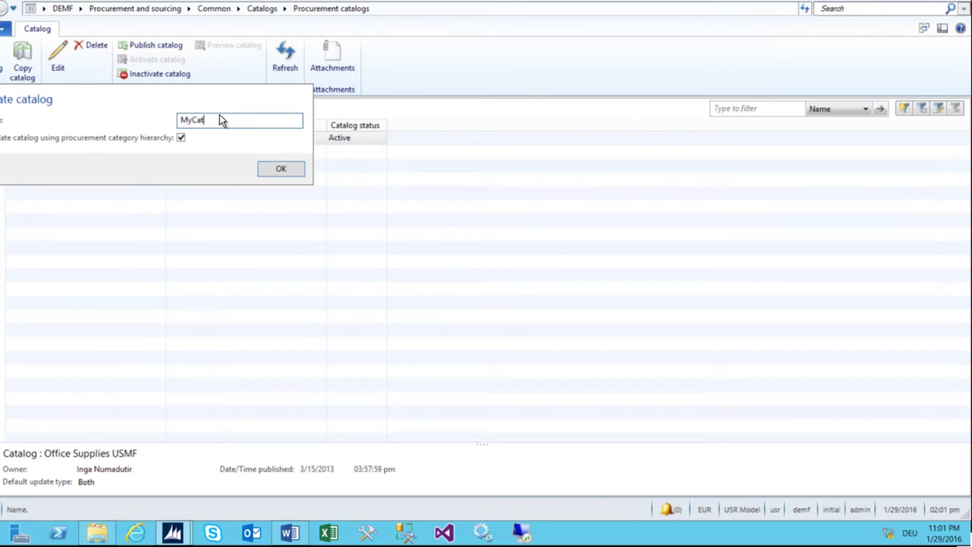
type("alogue")
left_click(271, 170)
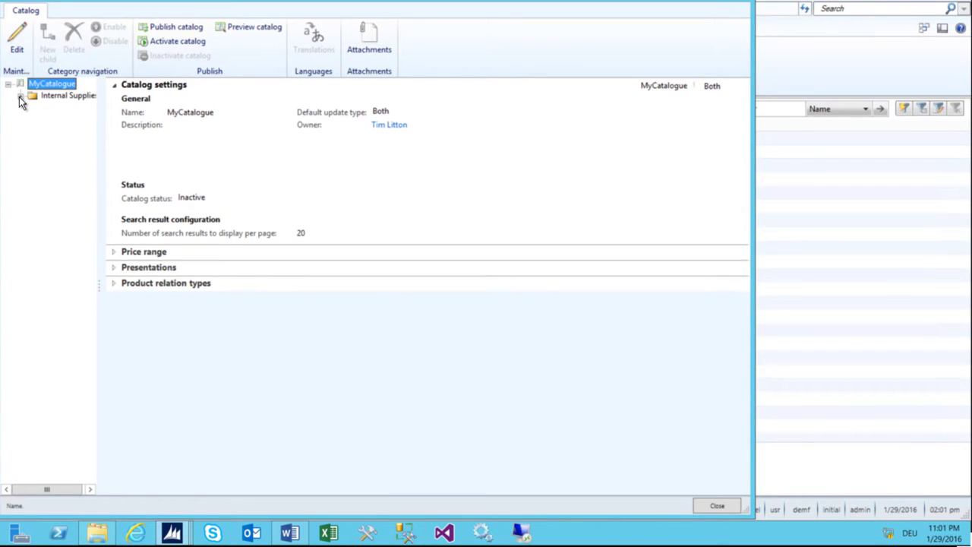
left_click(20, 96)
left_click_drag(99, 242, 181, 228)
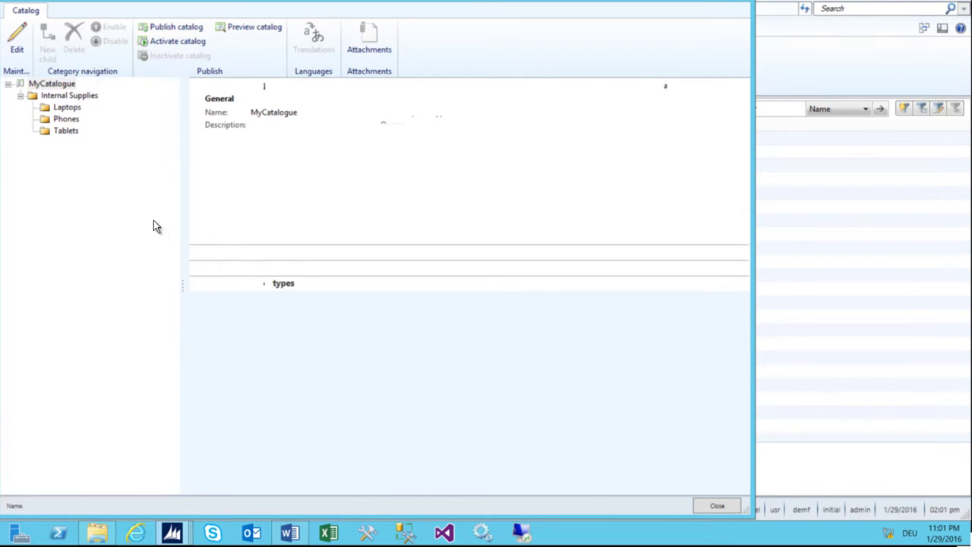
left_click(60, 96)
left_click(66, 108)
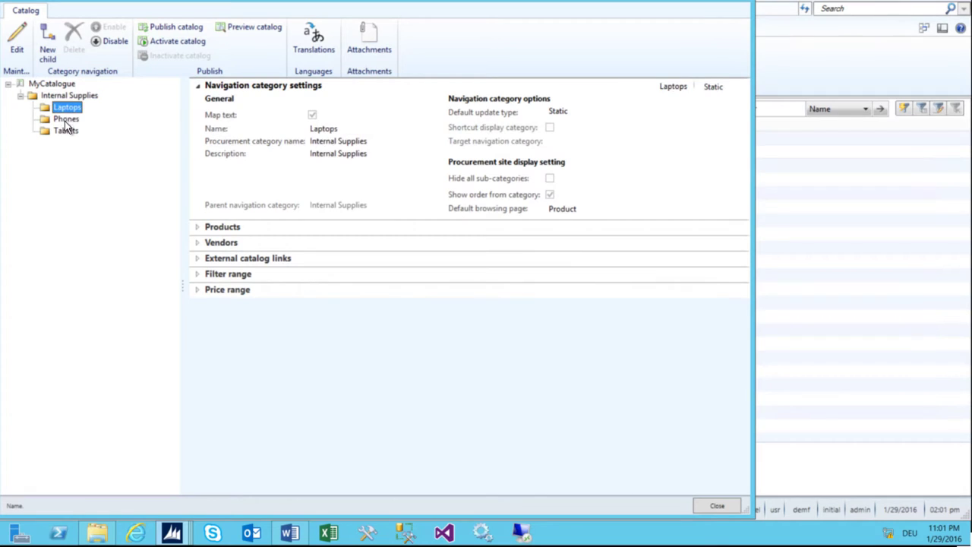
left_click(65, 120)
left_click(66, 131)
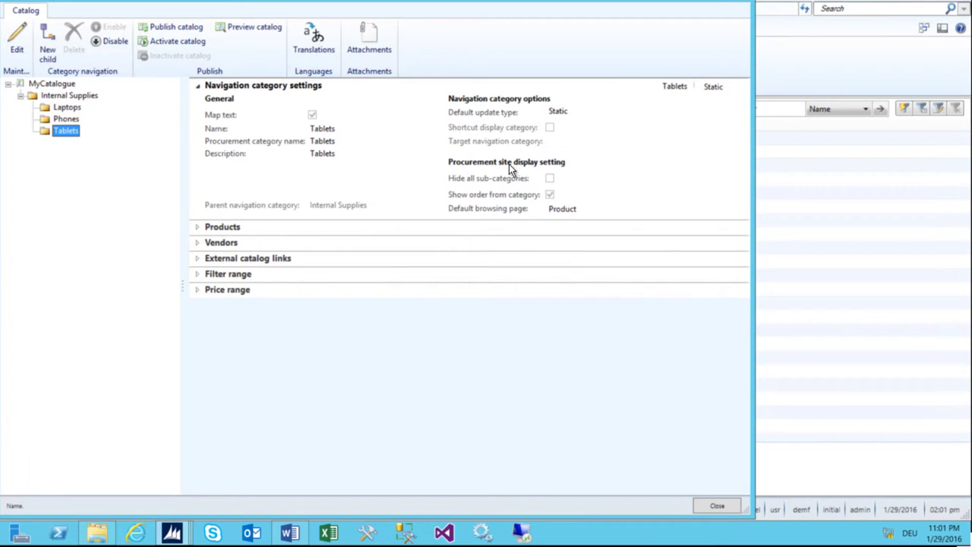
- Set Tablets' default browsing page to Product, then check the Phones and Laptops settings
left_click(17, 39)
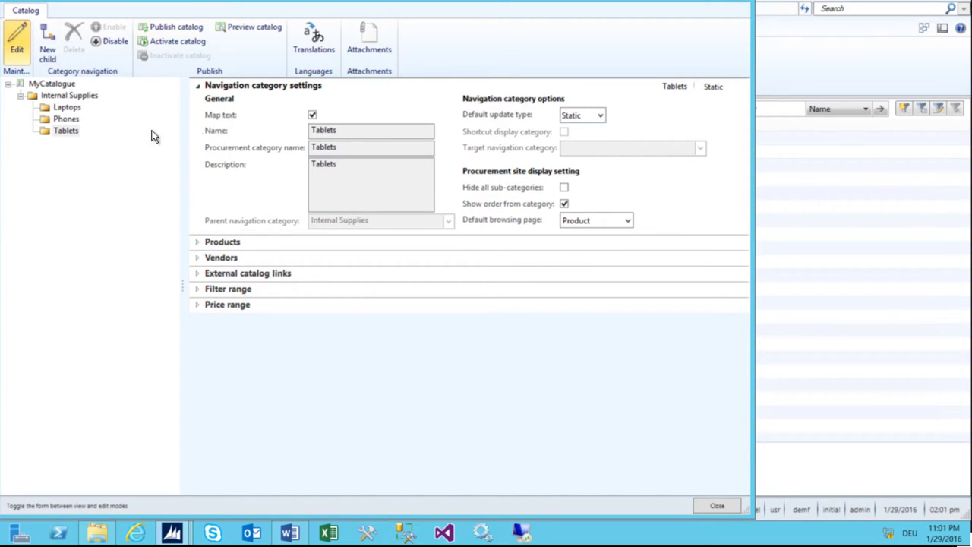
left_click(196, 242)
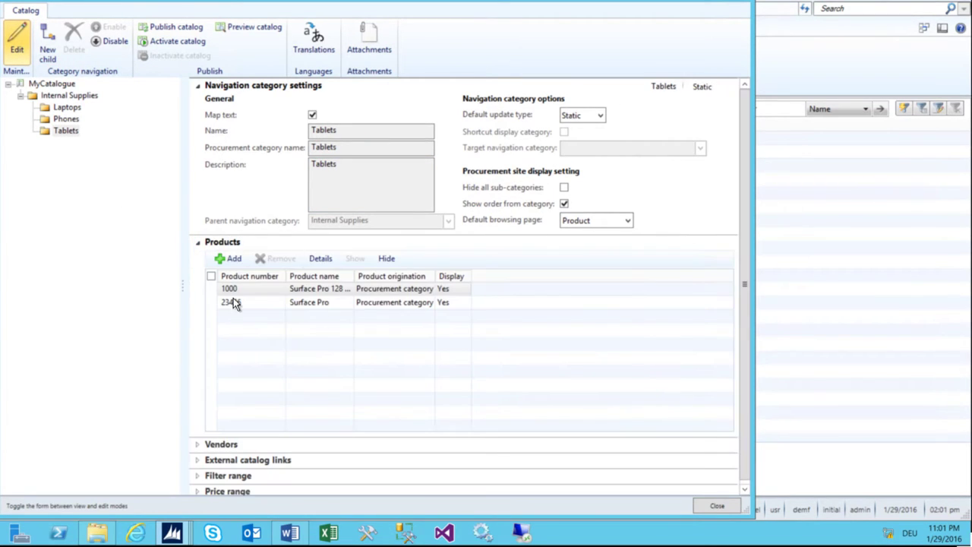
left_click(217, 440)
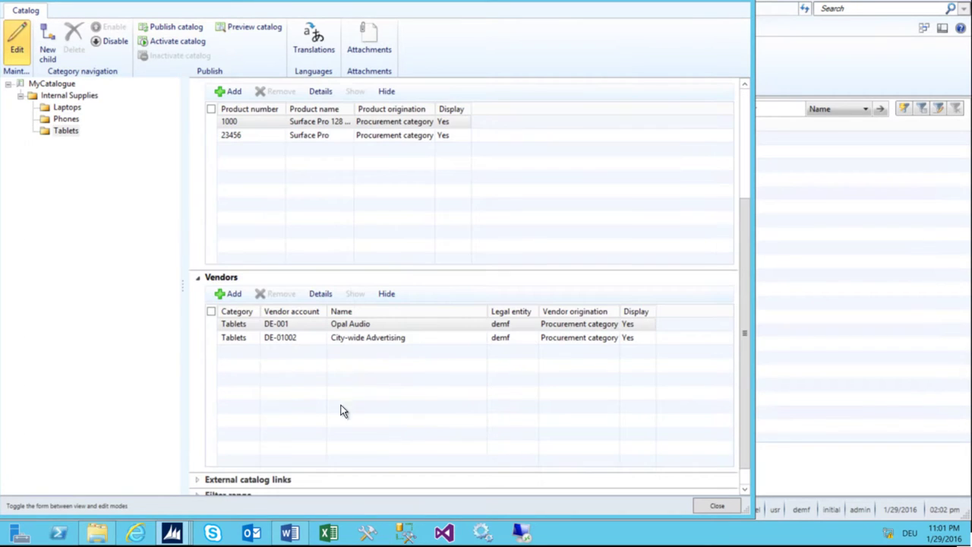
left_click(236, 458)
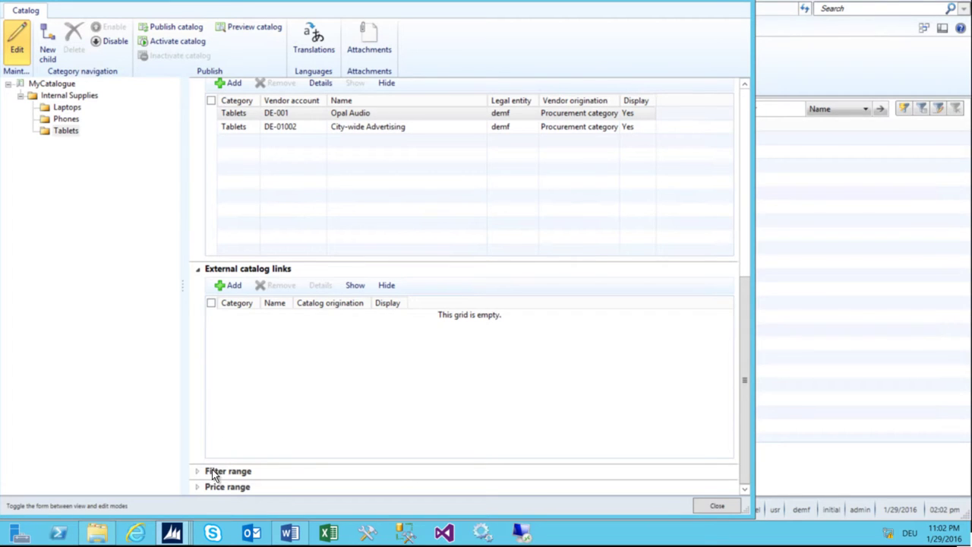
scroll(284, 355, "up", 5)
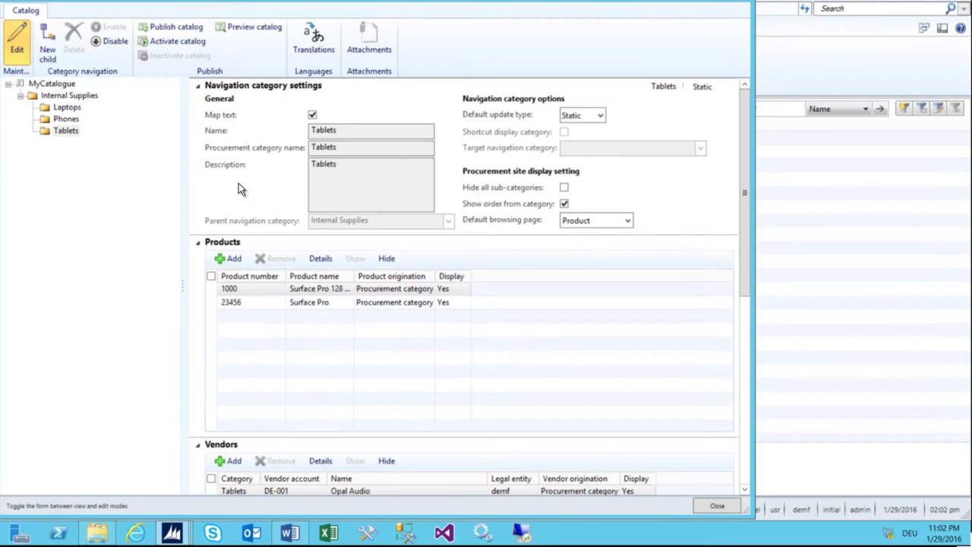
left_click(196, 241)
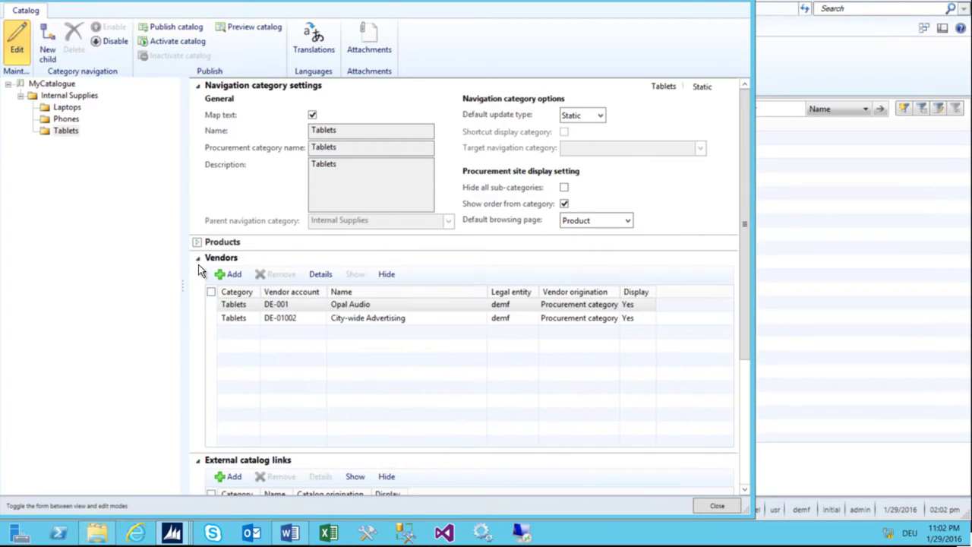
left_click(198, 259)
left_click(198, 275)
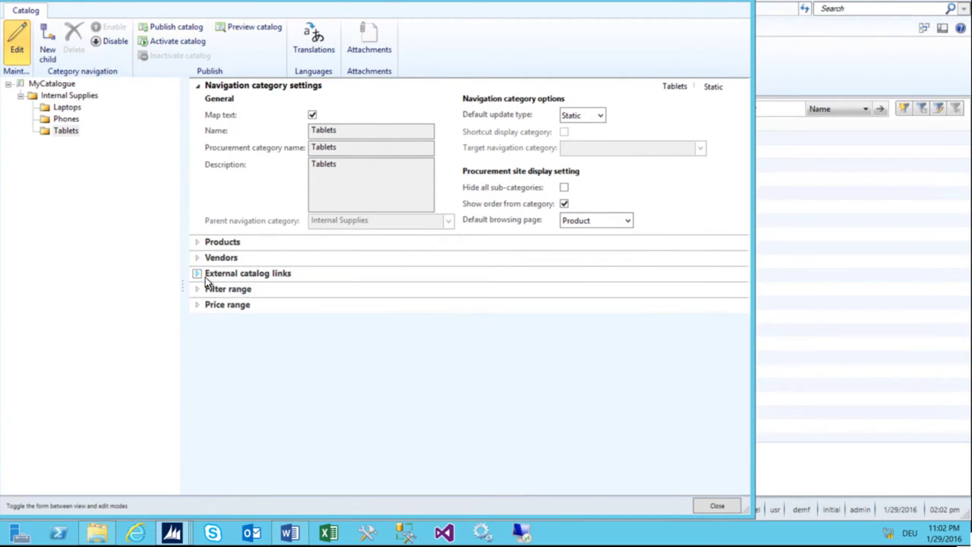
left_click(589, 219)
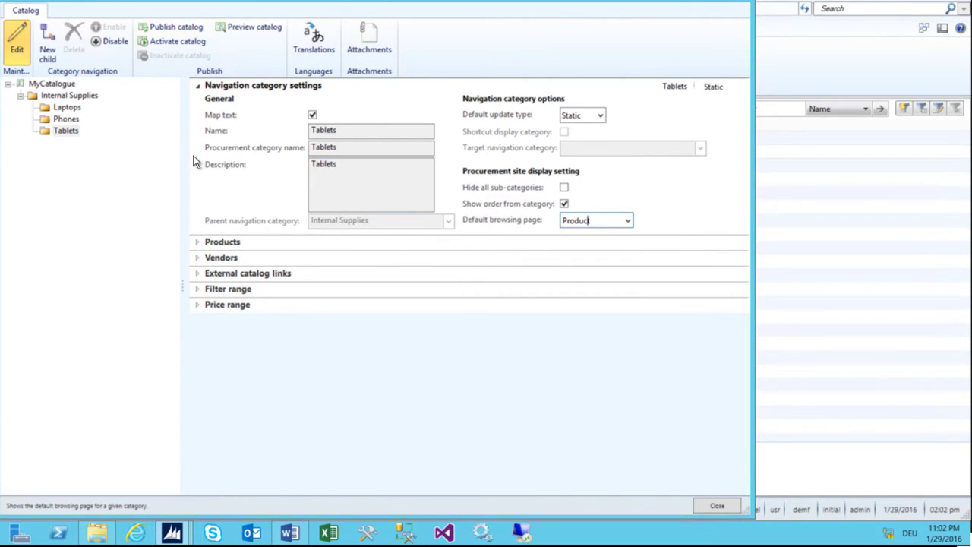
left_click(55, 117)
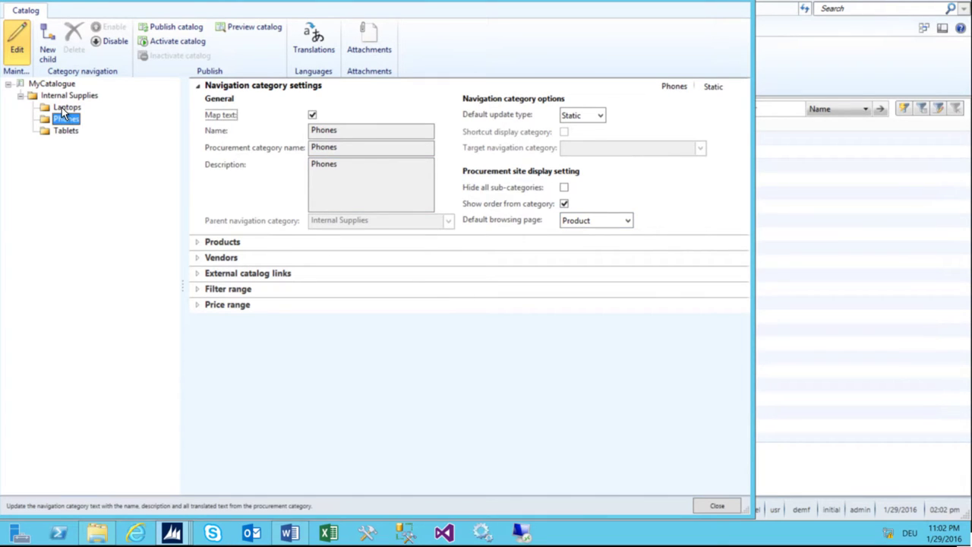
left_click(62, 107)
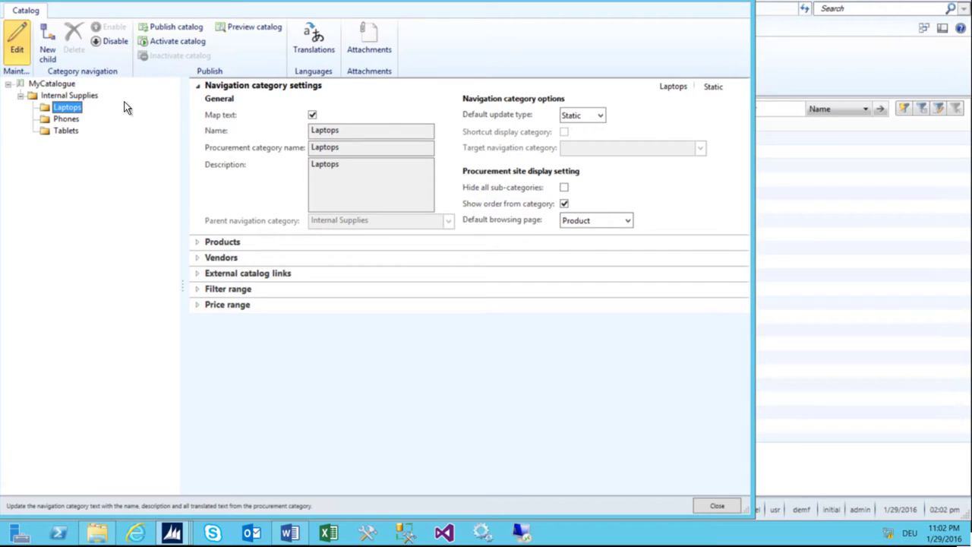
- Close the catalog category setup and open MyCompanyPolicy from the purchasing policies list
left_click(741, 4)
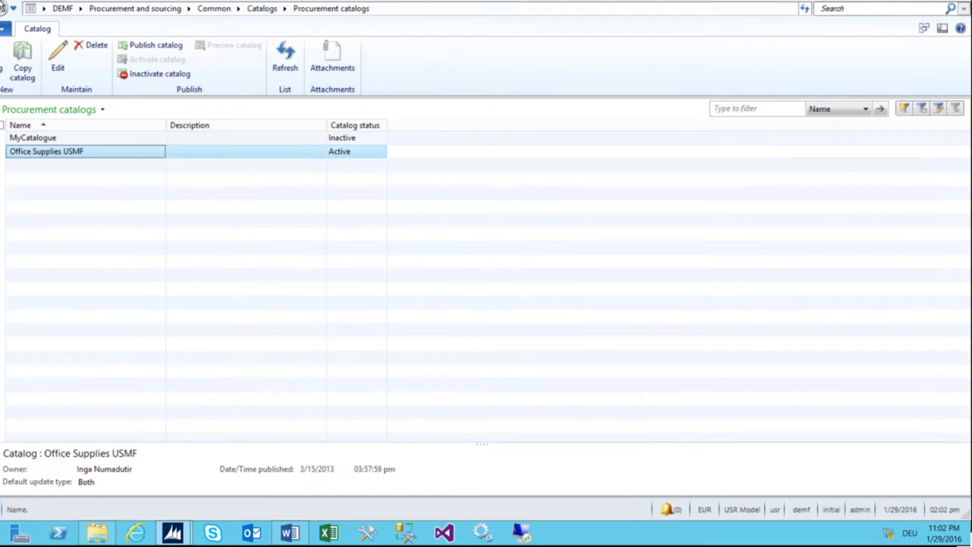
left_click(120, 7)
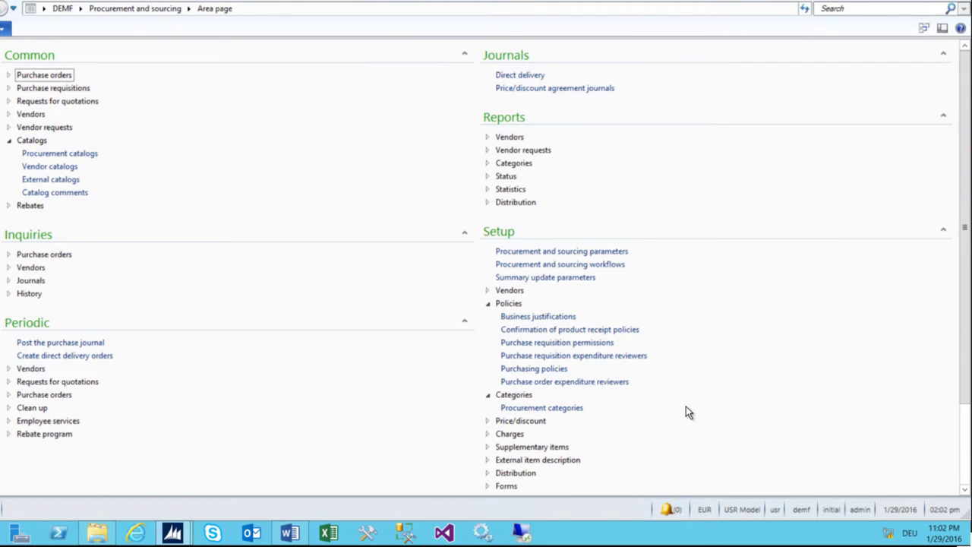
left_click(531, 369)
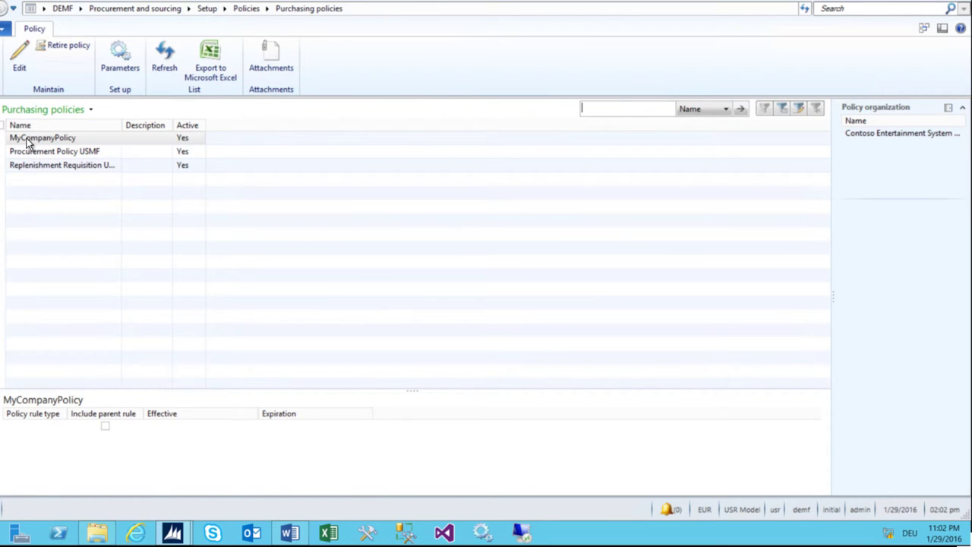
left_click(25, 138)
double_click(25, 138)
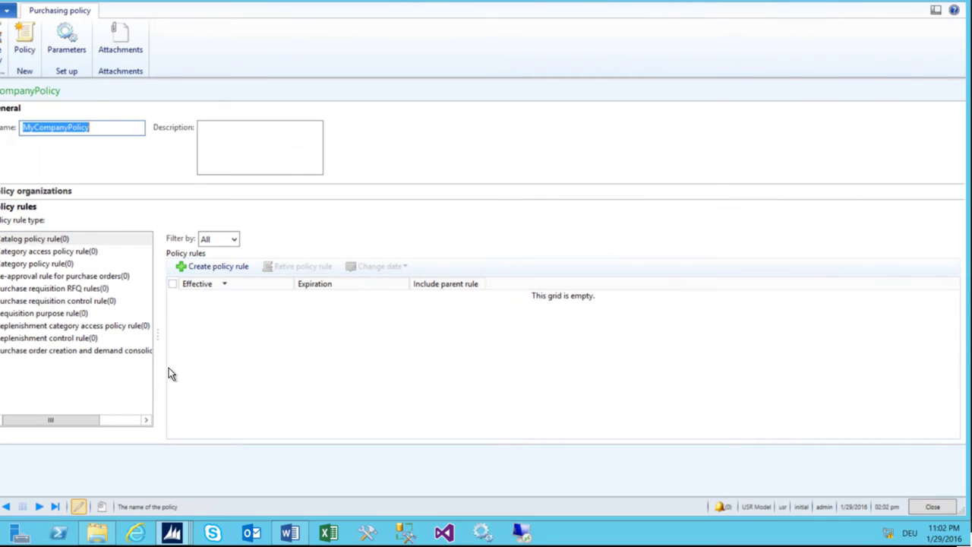
- Start a catalog policy rule, review the available catalogs, then cancel and close the policy
left_click(44, 240)
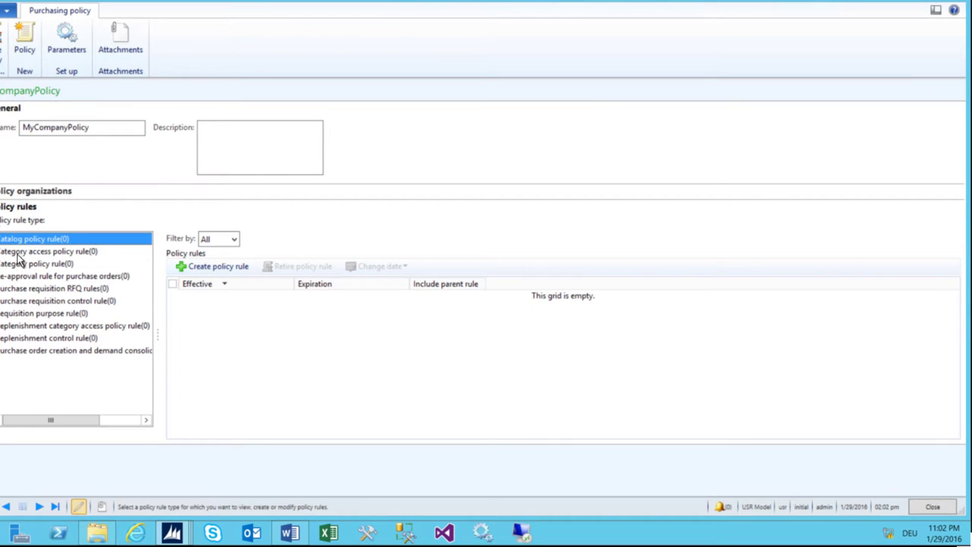
left_click(213, 266)
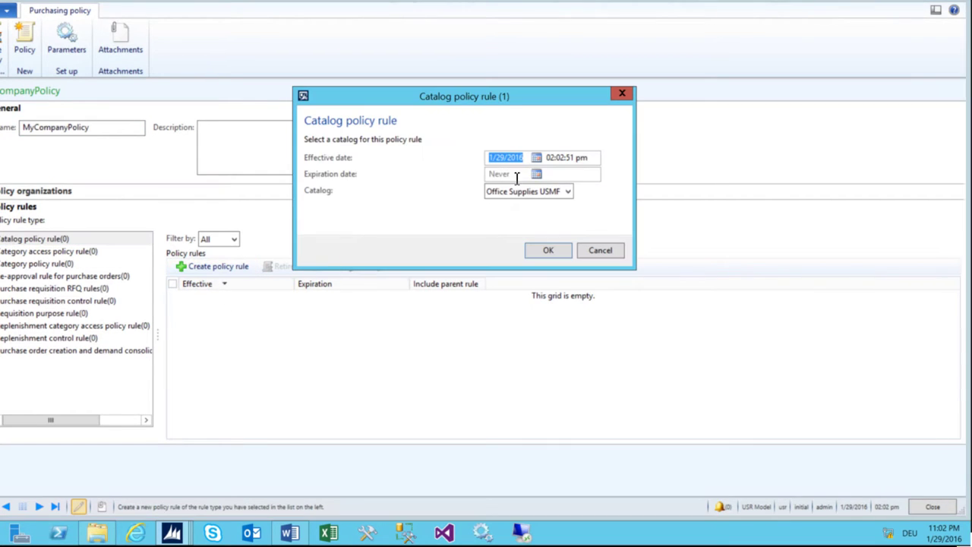
left_click(559, 198)
left_click(513, 220)
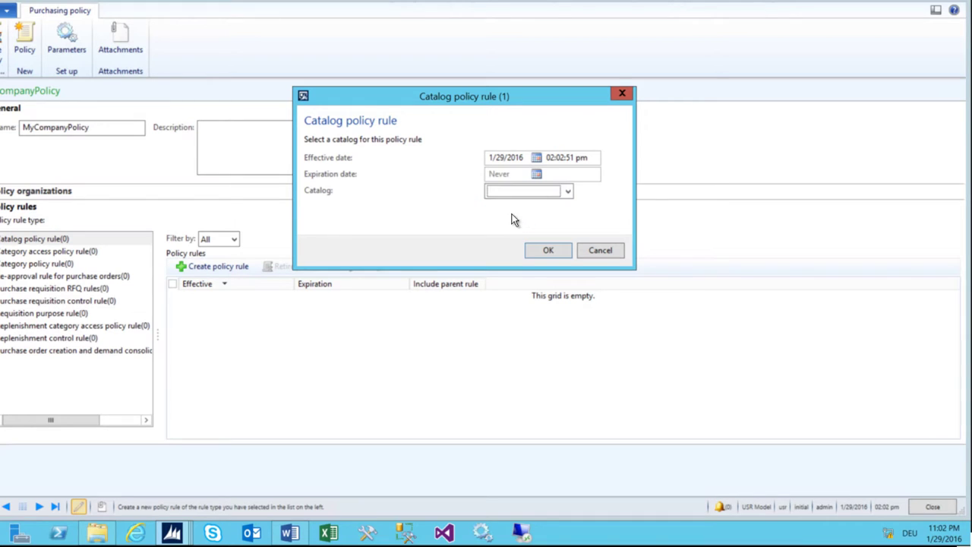
left_click(600, 251)
key("Escape")
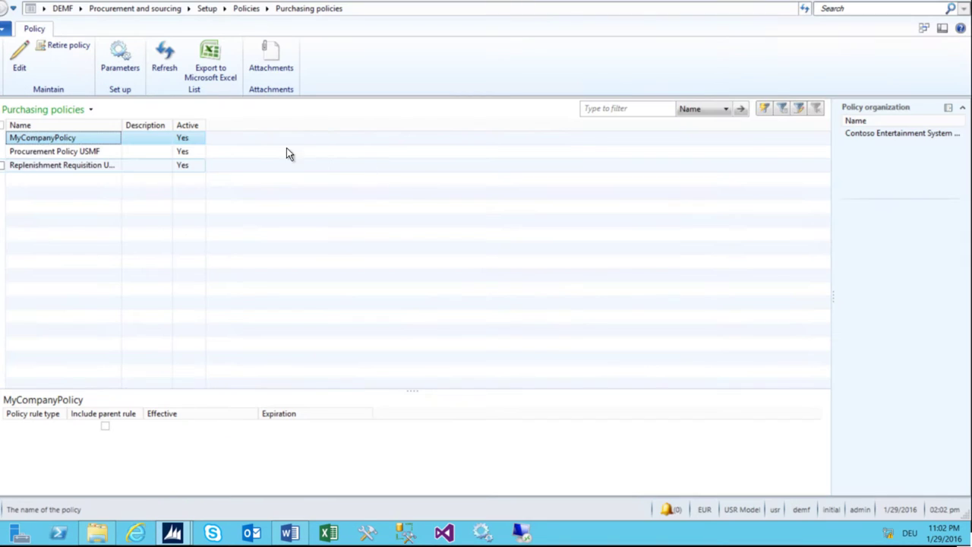
- Glance at vendor catalogs, then activate MyCatalogue in Procurement catalogs and dismiss the Infolog
left_click(97, 9)
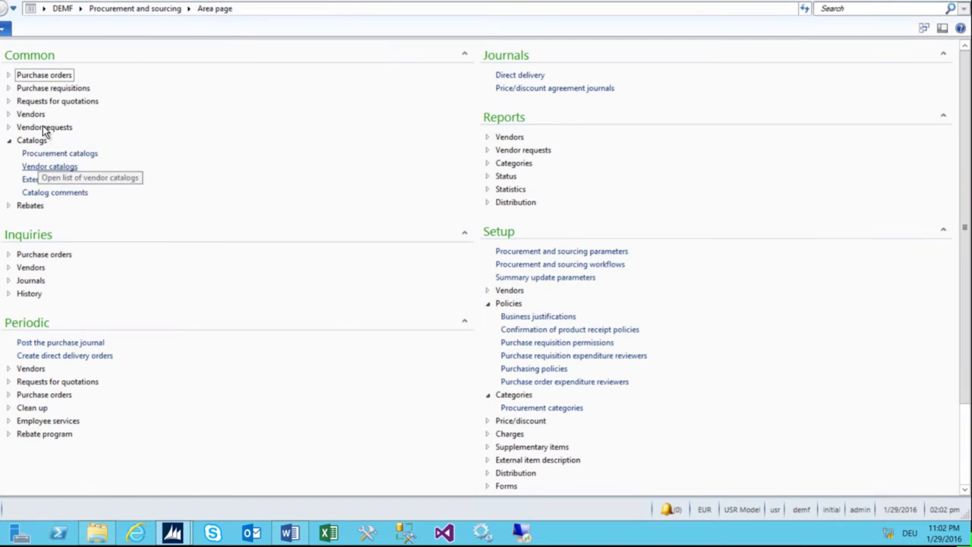
left_click(38, 165)
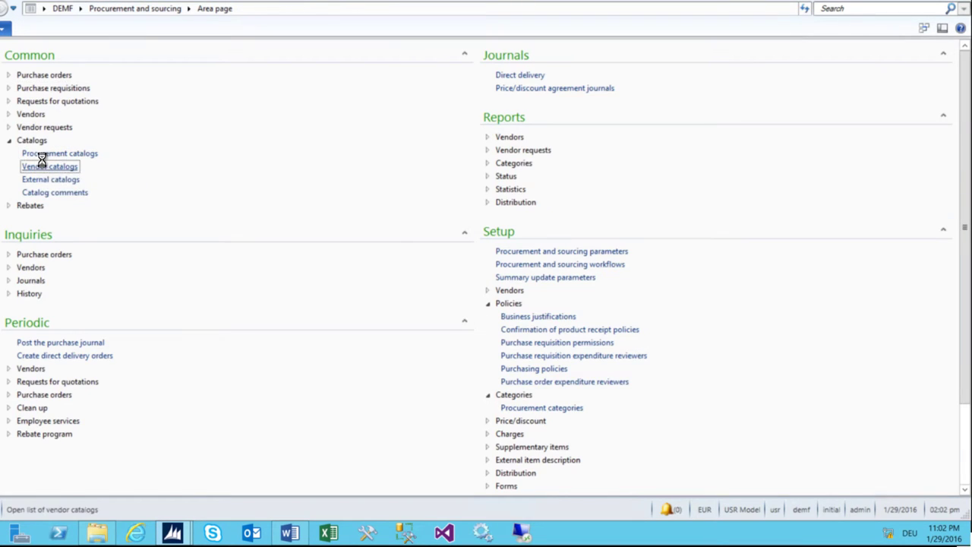
left_click(113, 11)
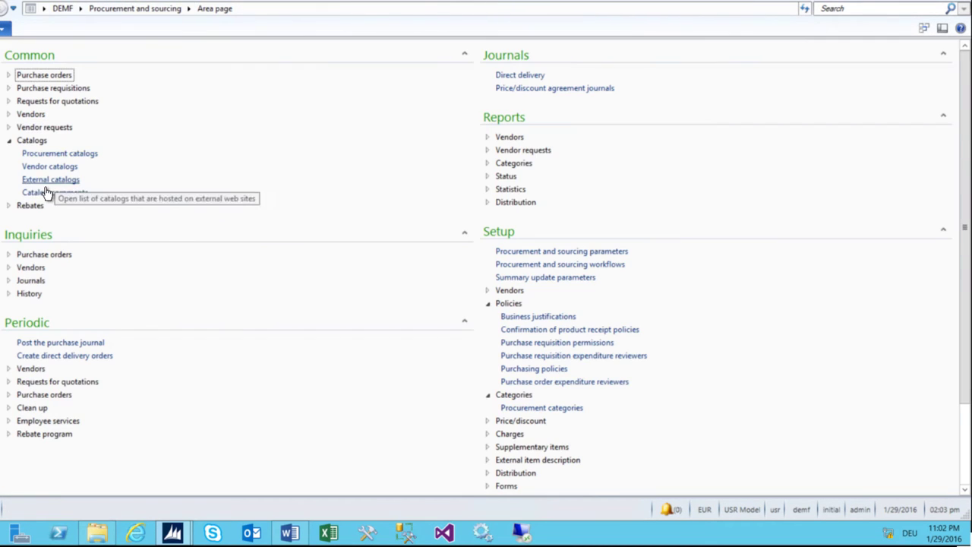
left_click(48, 154)
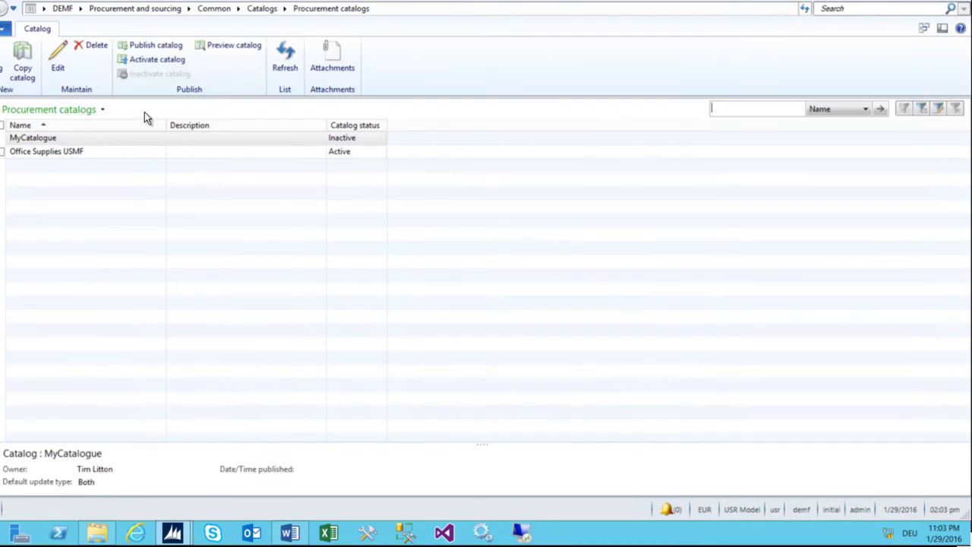
left_click(48, 139)
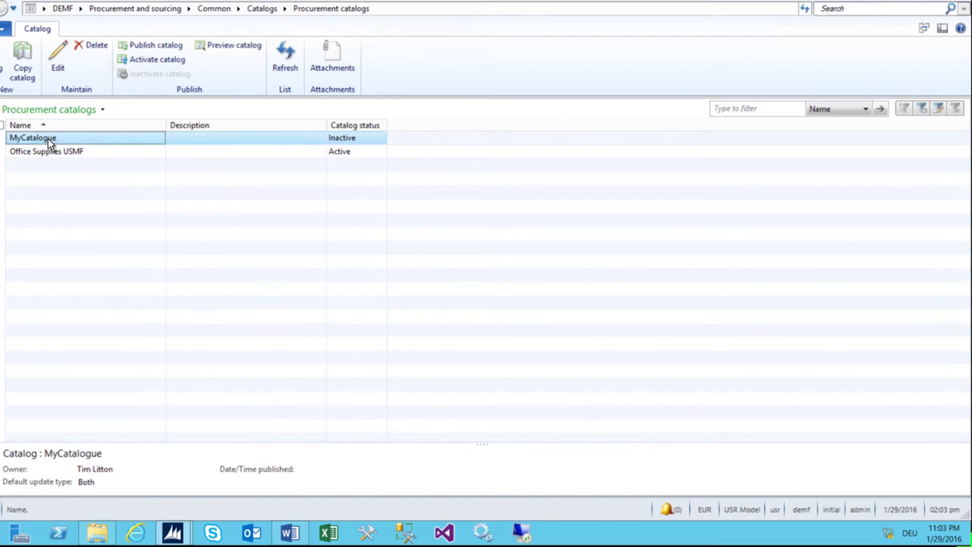
left_click(154, 60)
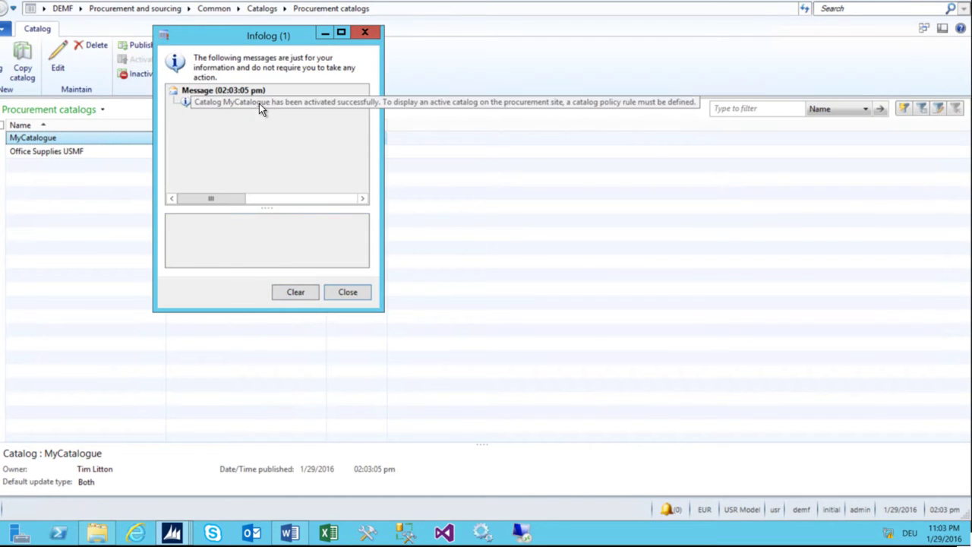
key("Escape")
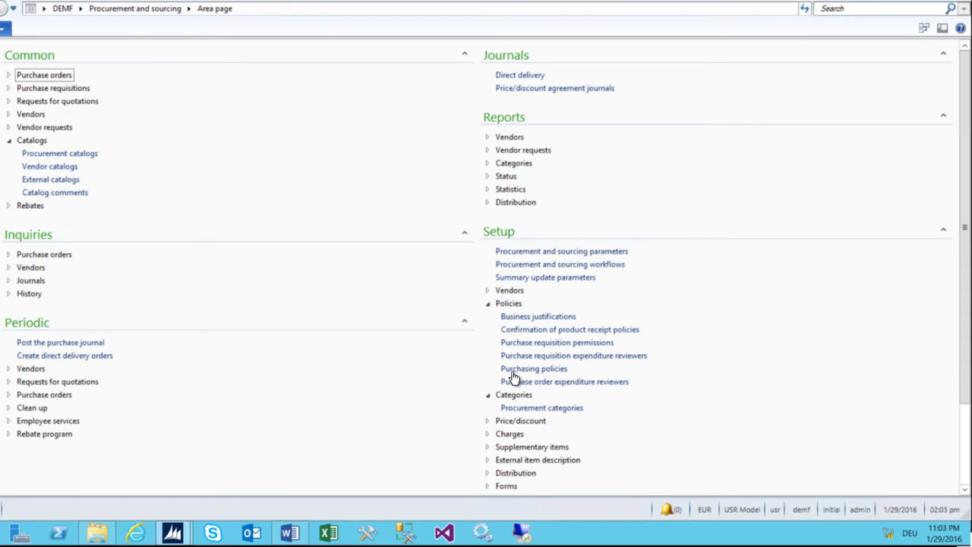
- Open MyCompanyPolicy and create a catalog policy rule using the MyCatalogue catalog
left_click(514, 369)
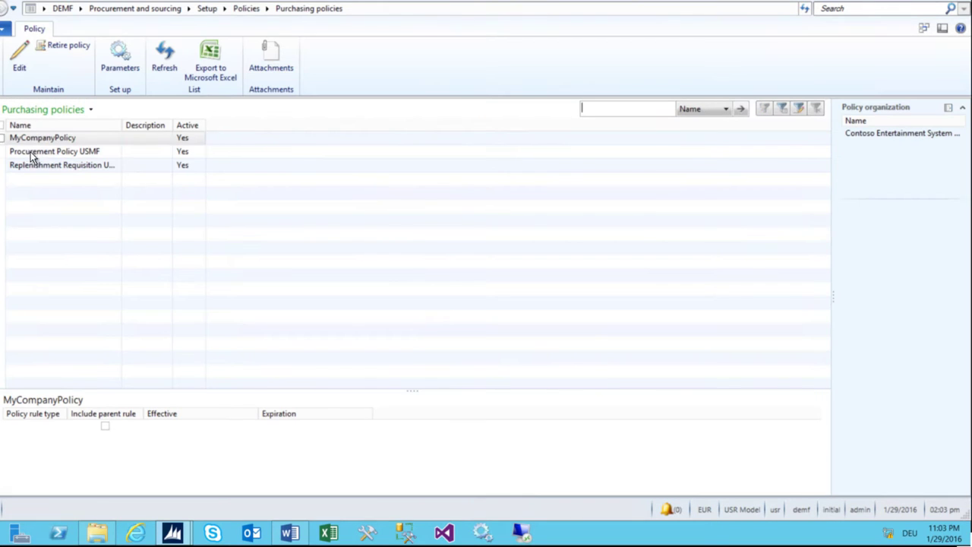
left_click(46, 138)
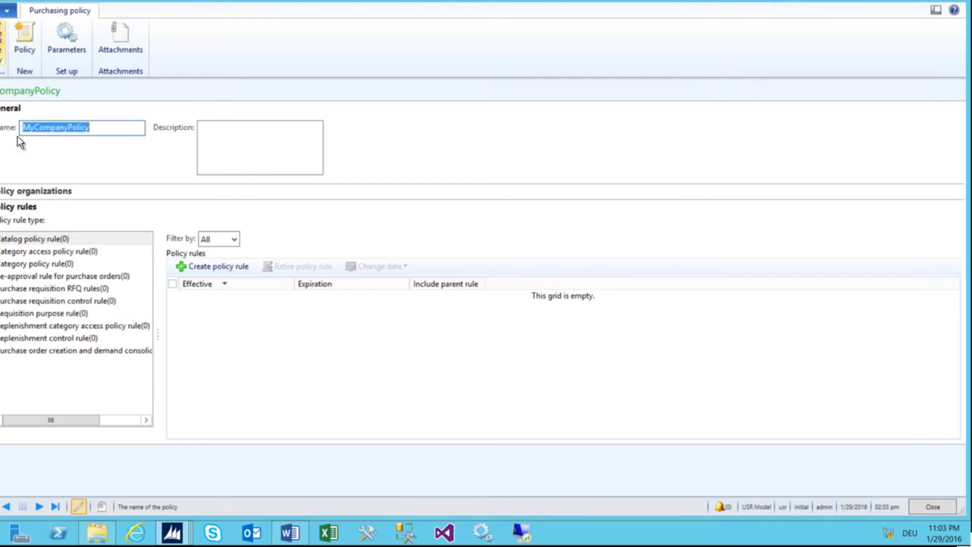
left_click(200, 270)
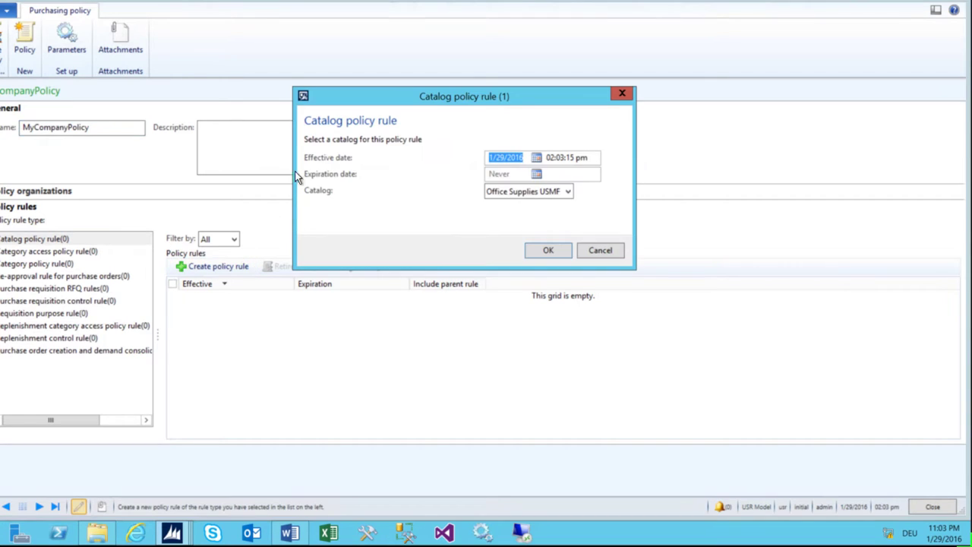
left_click(555, 195)
left_click(514, 217)
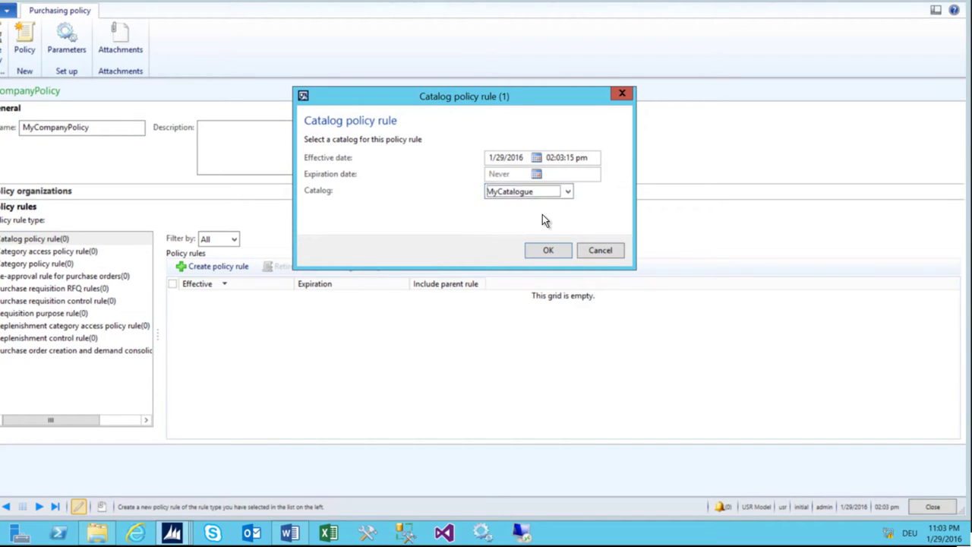
left_click(567, 252)
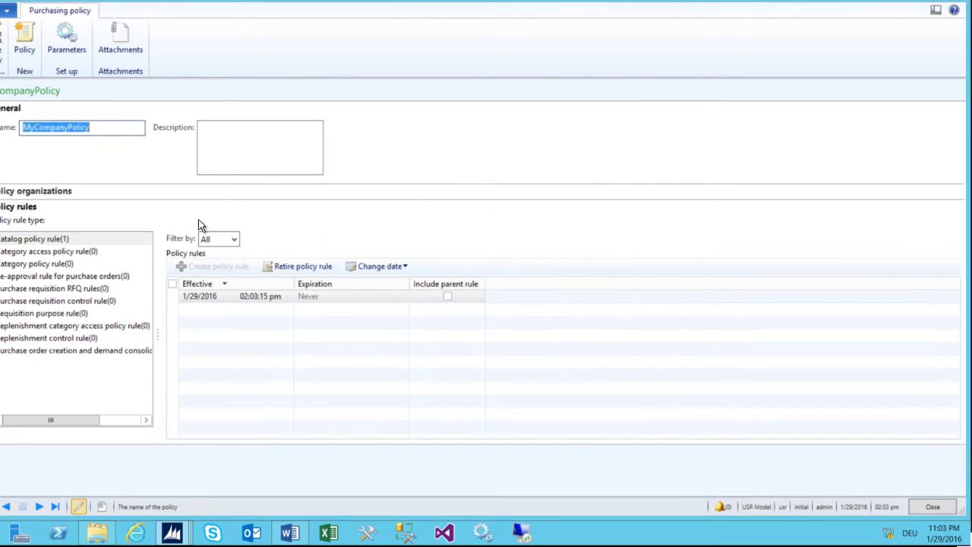
left_click(61, 252)
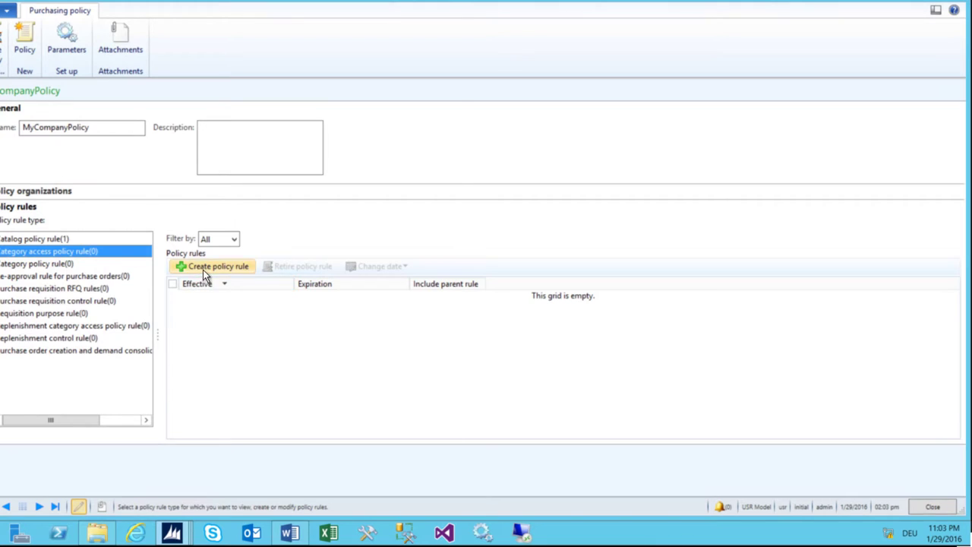
- Create a category access rule for Internal Supplies, Laptops, Phones and Tablets, including subcategories
left_click(204, 267)
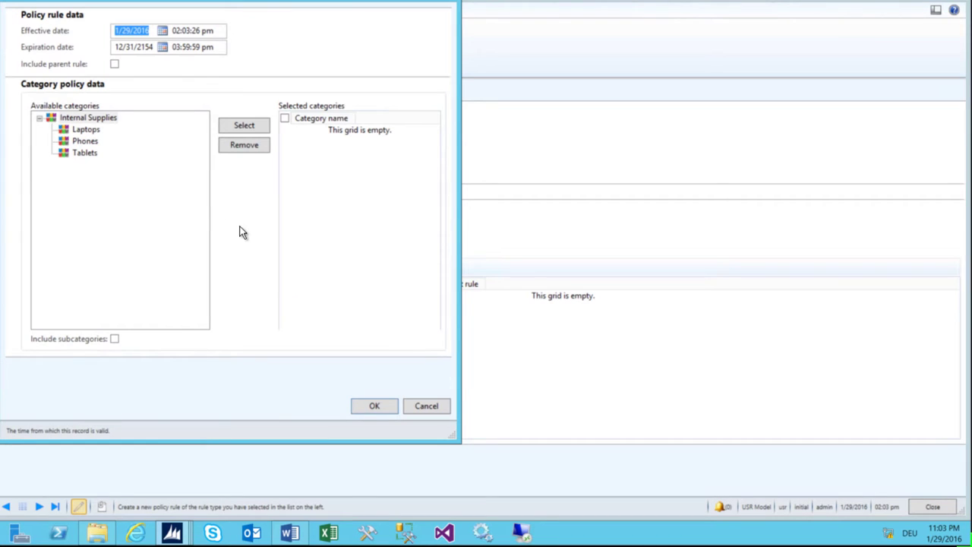
left_click(89, 120)
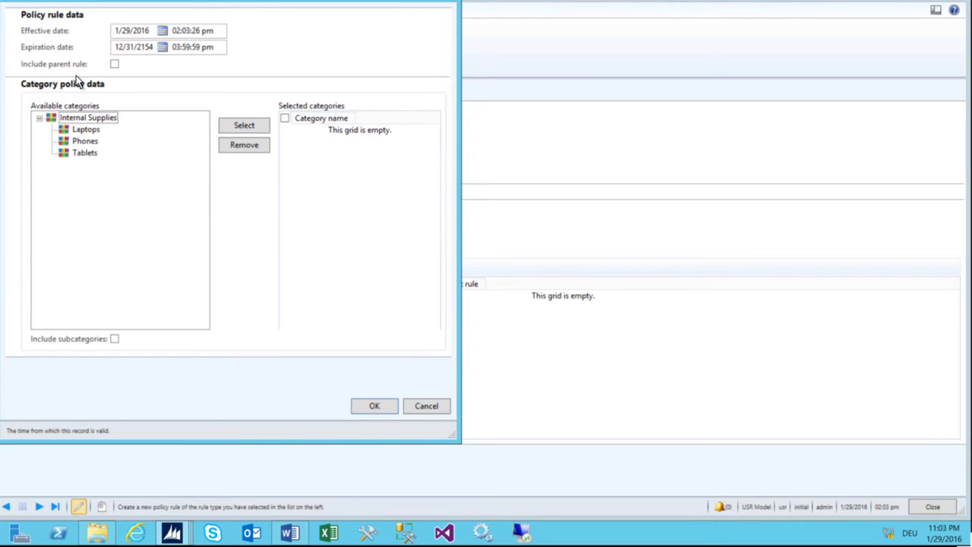
left_click(89, 118)
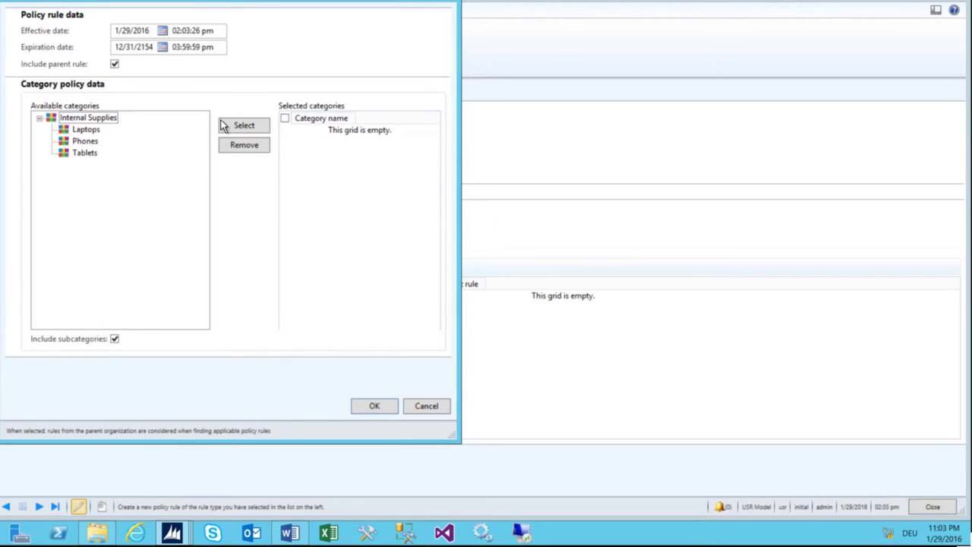
left_click(244, 125)
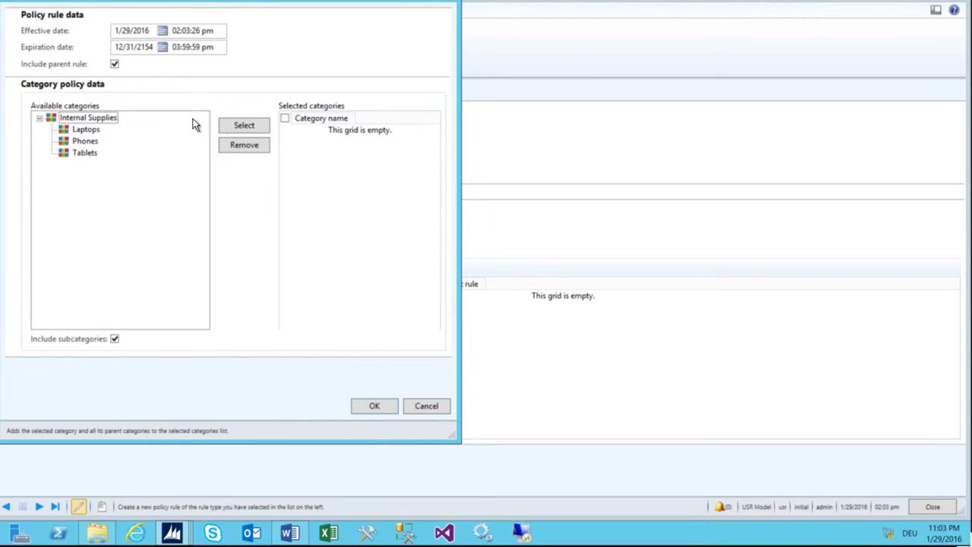
left_click(82, 129)
left_click(247, 127)
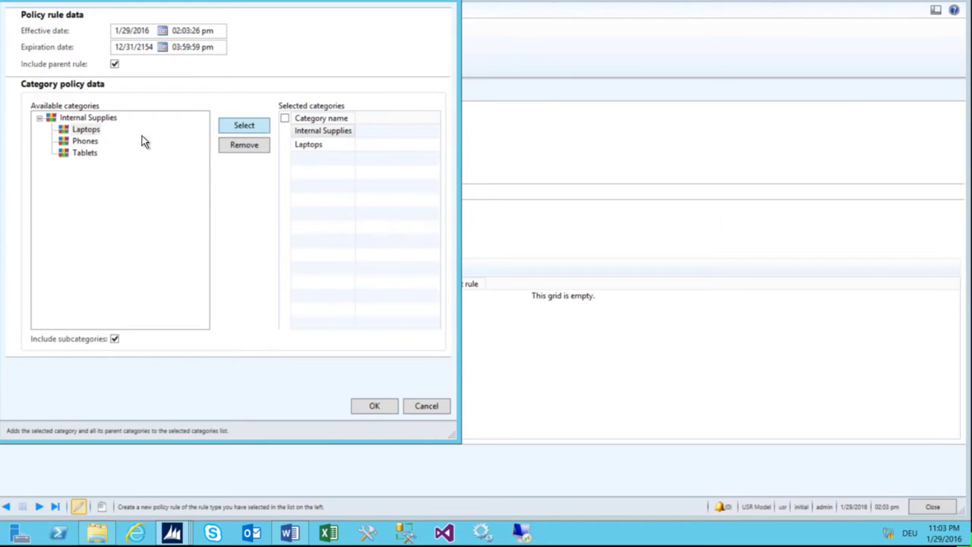
left_click(91, 142)
left_click(240, 127)
left_click(246, 126)
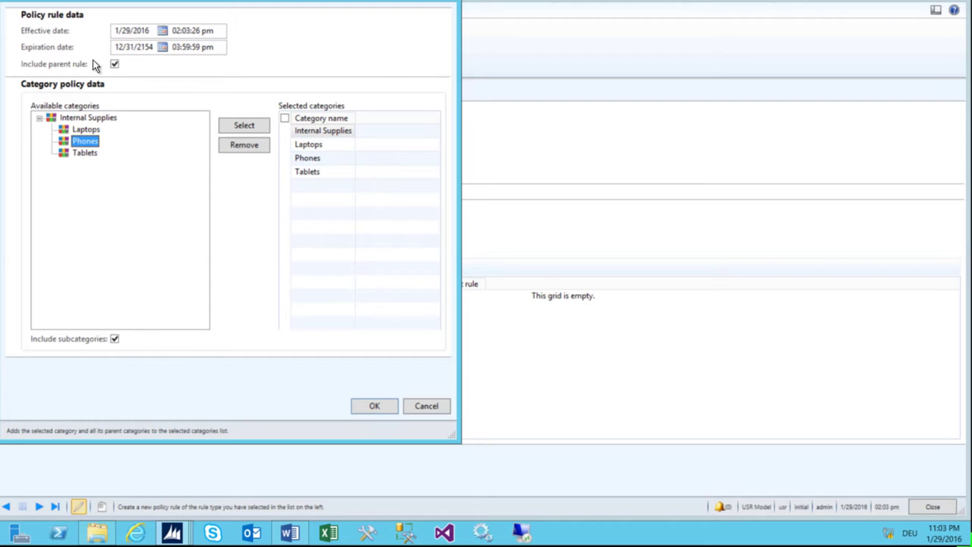
left_click(372, 406)
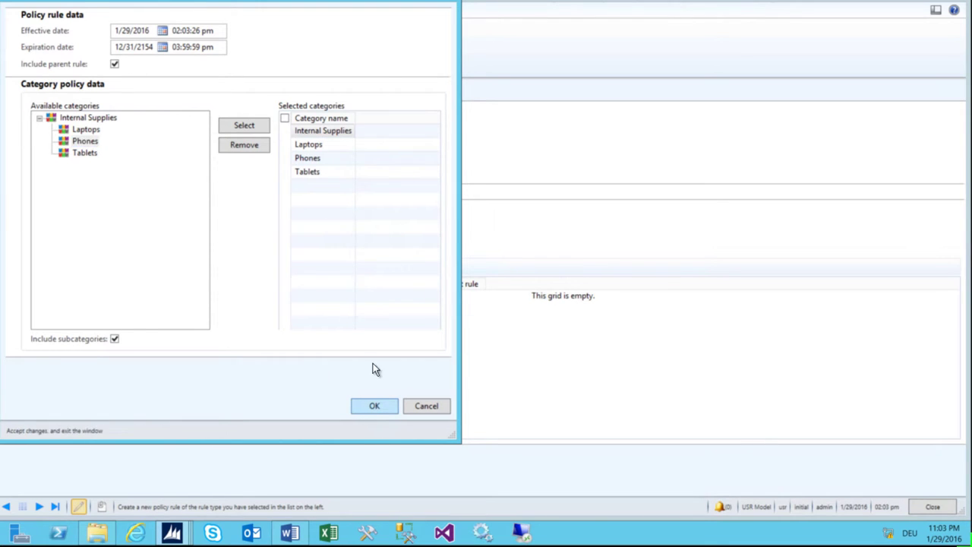
left_click(47, 266)
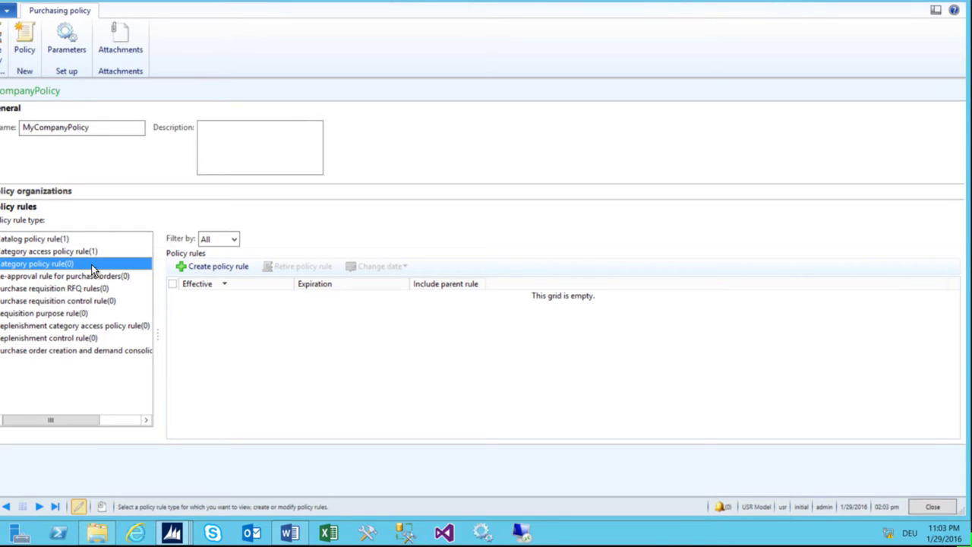
- Create a category policy rule with an Internal Supplies row that allows all vendors
left_click(182, 267)
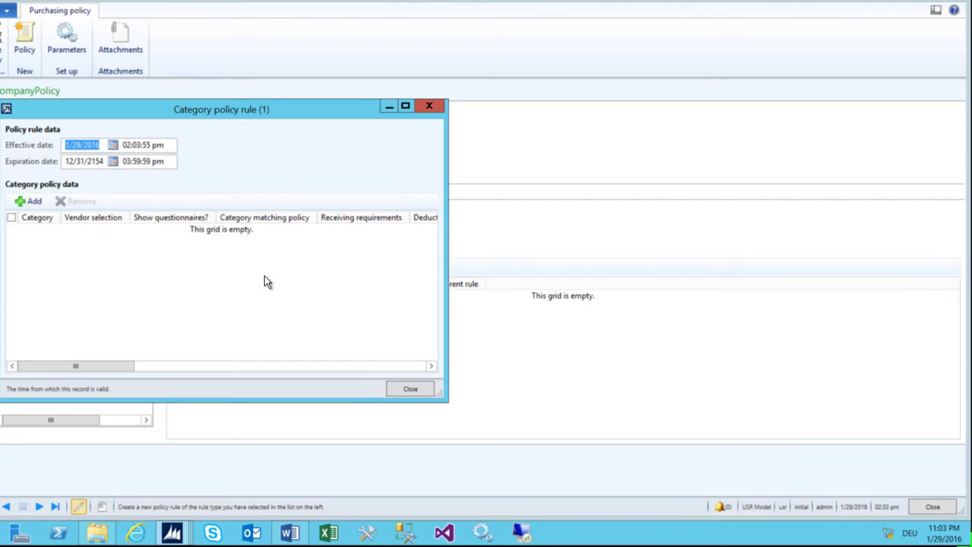
left_click(33, 201)
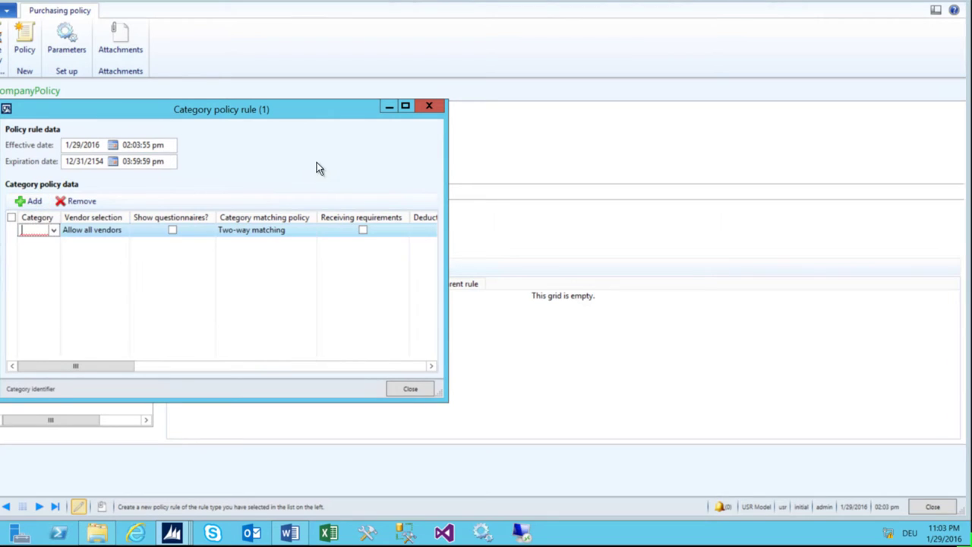
left_click(405, 106)
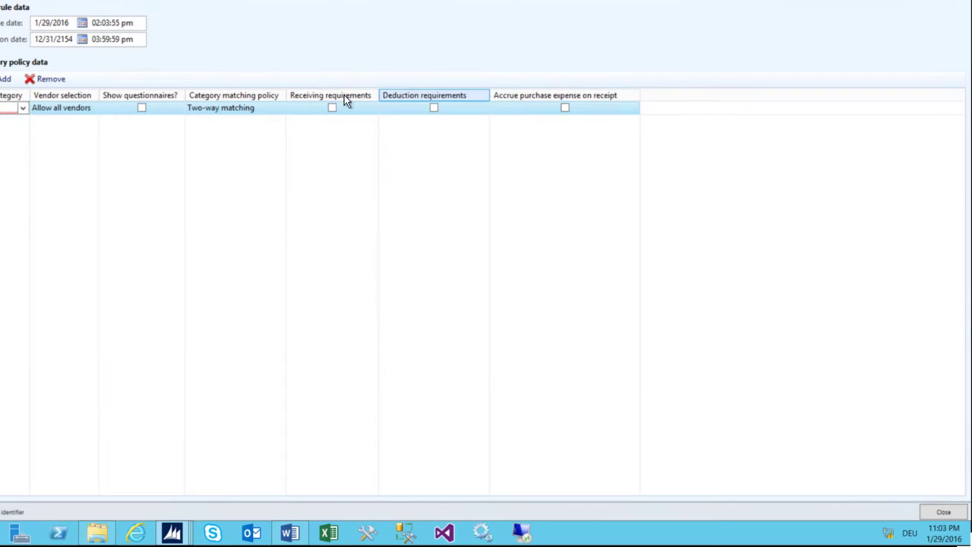
left_click(23, 107)
left_click(52, 107)
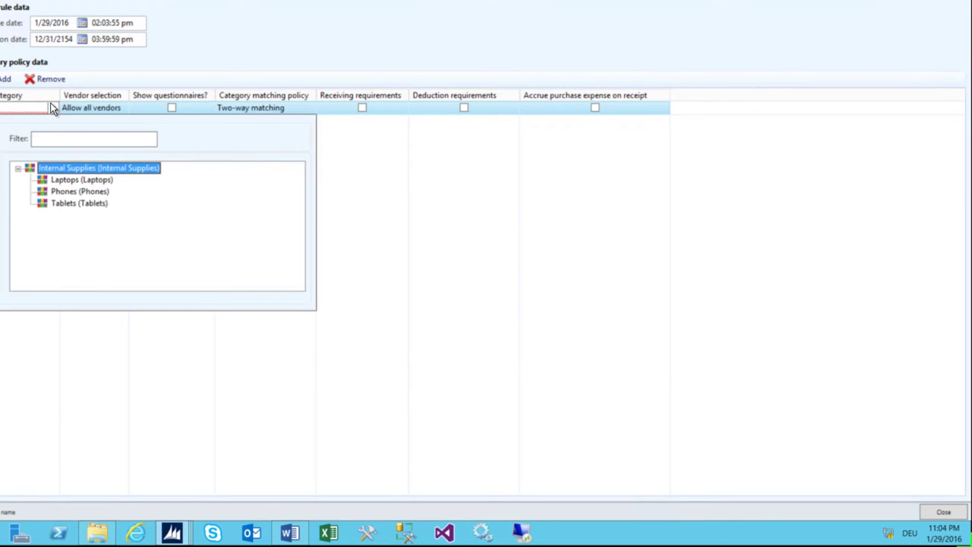
left_click(82, 169)
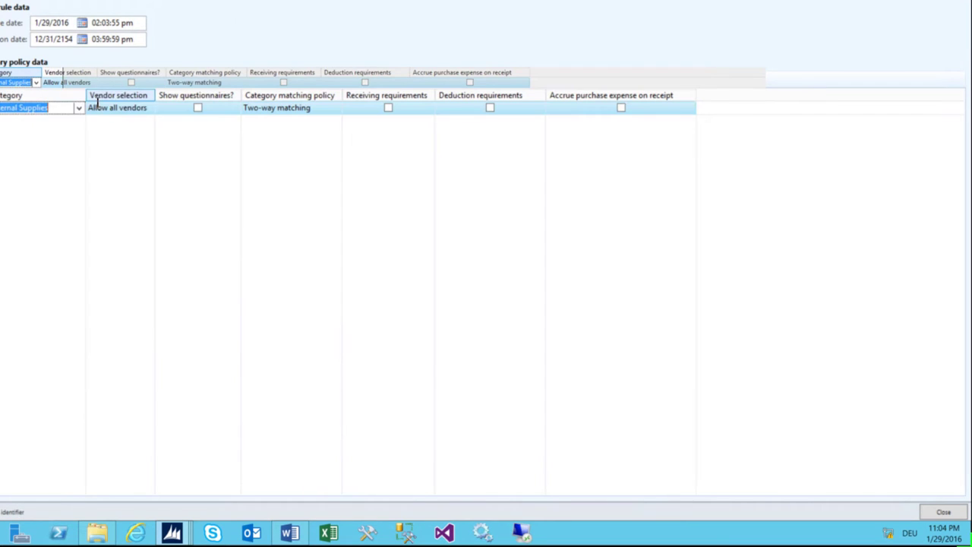
key("Tab")
left_click(147, 109)
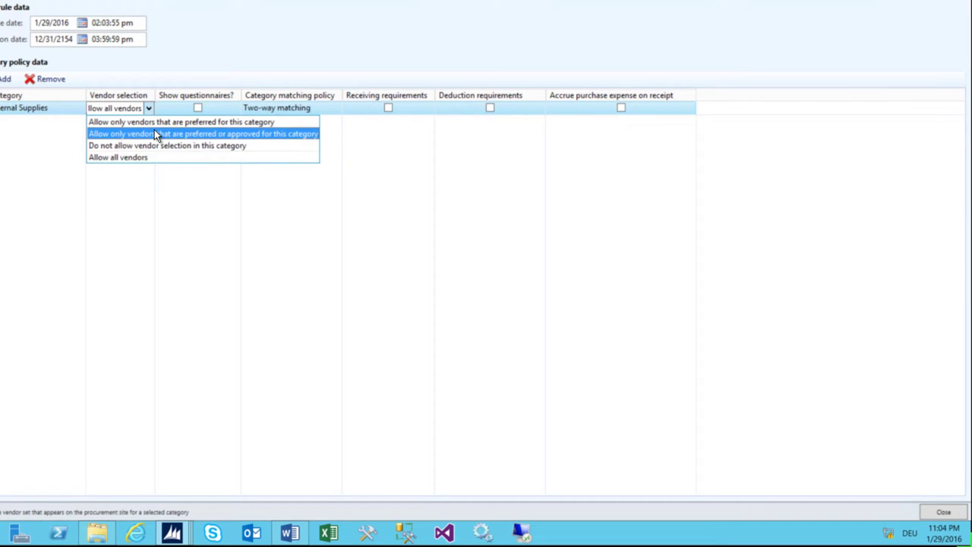
key("Escape")
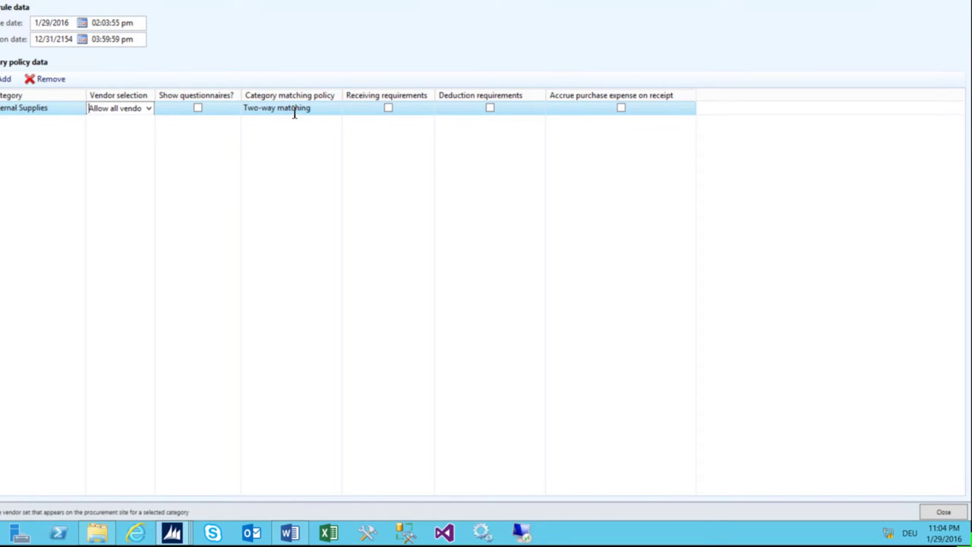
left_click(44, 106)
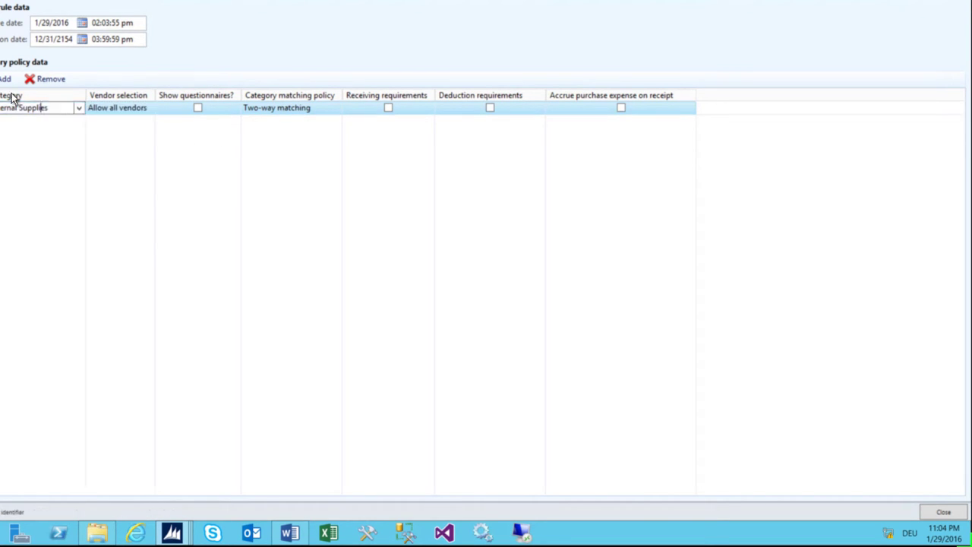
- Add Laptops, Phones and Tablets rows to the category policy rule
left_click(6, 79)
left_click(78, 108)
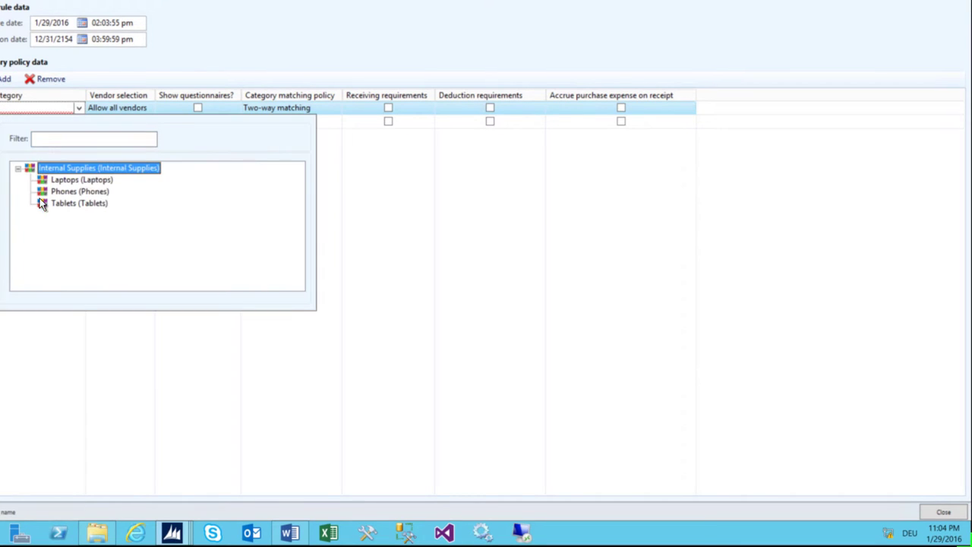
left_click(72, 180)
left_click(6, 79)
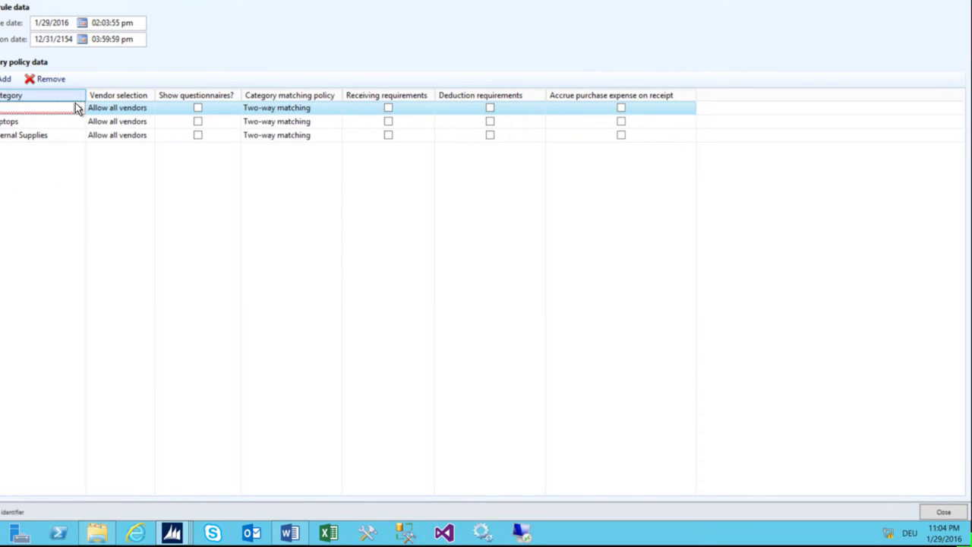
left_click(78, 108)
left_click(63, 191)
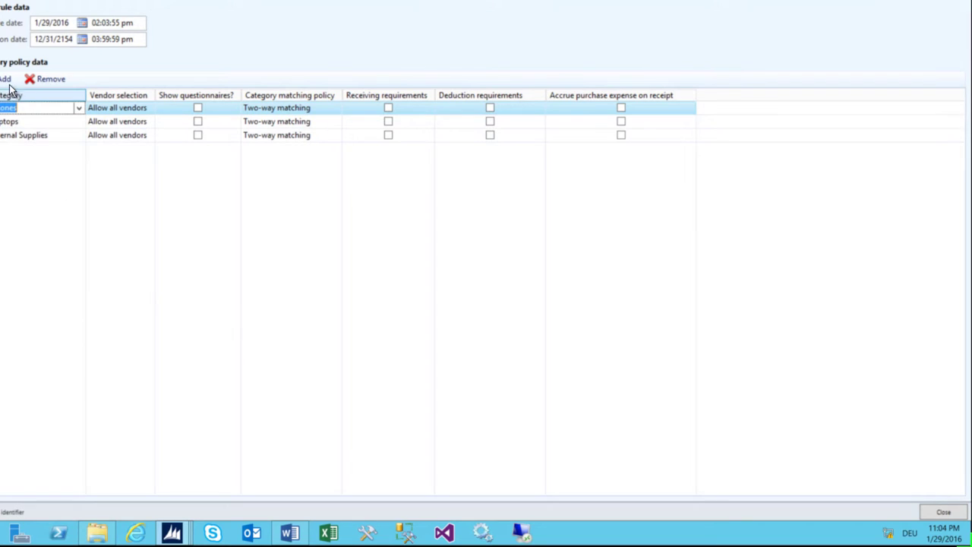
left_click(6, 79)
left_click(79, 107)
left_click(66, 202)
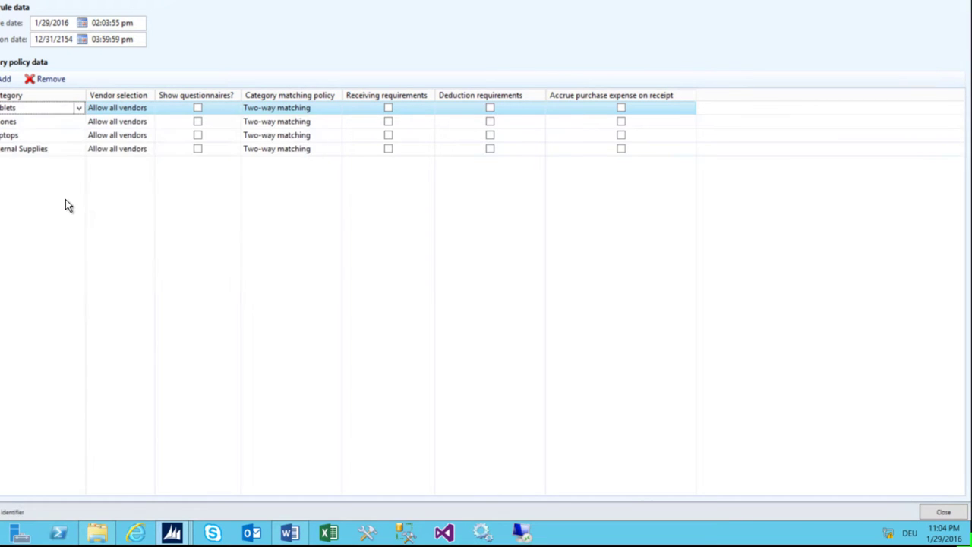
left_click(48, 150)
double_click(50, 155)
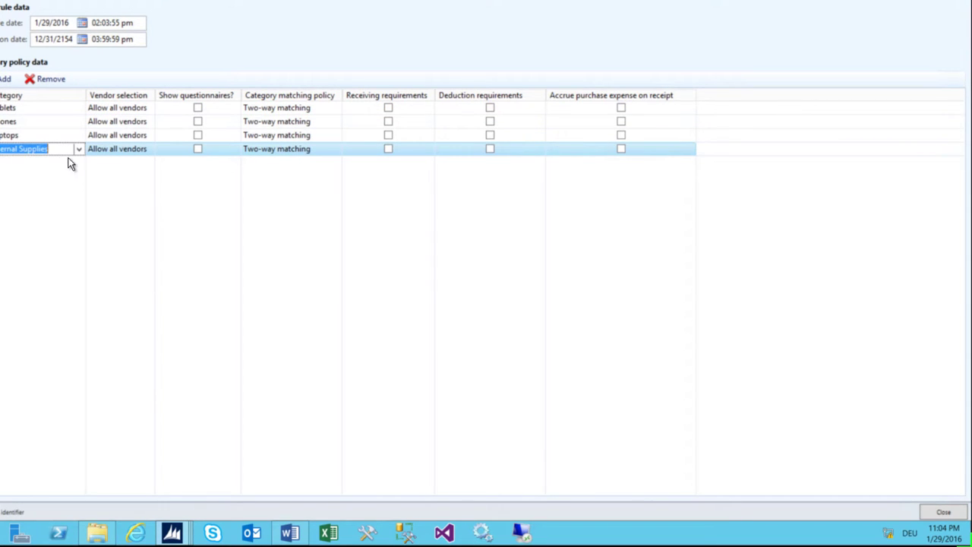
- Create a purchase order re-approval rule, reviewing order-line field groups such as Setup
key("Escape")
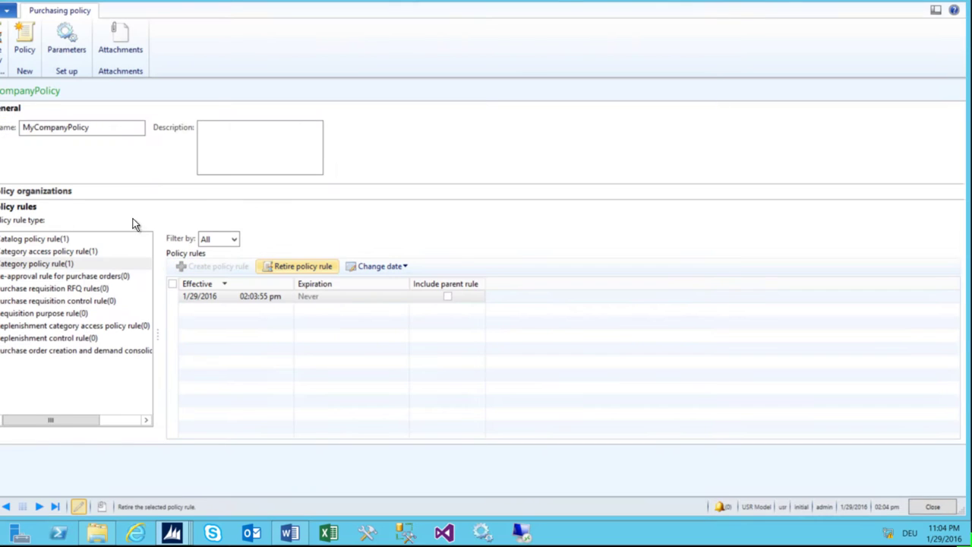
left_click(101, 278)
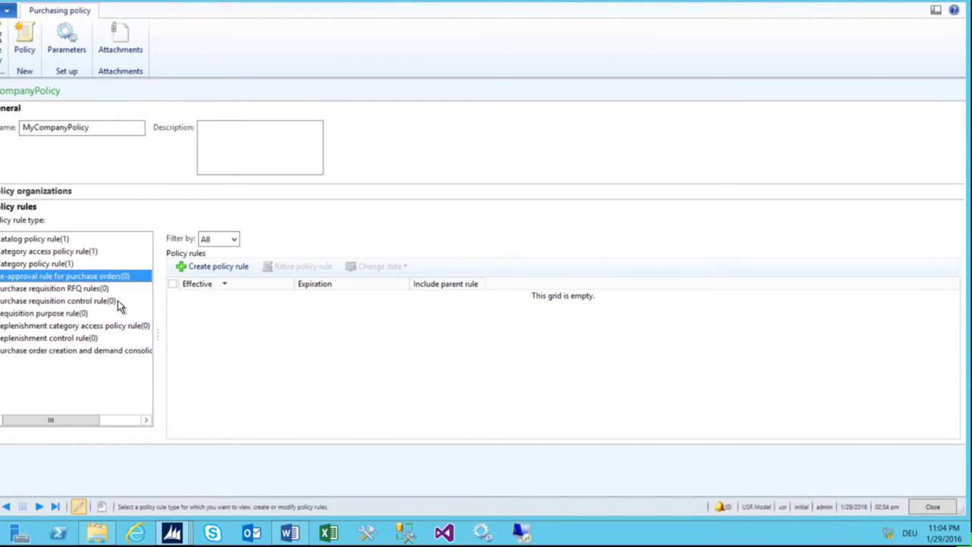
left_click(204, 267)
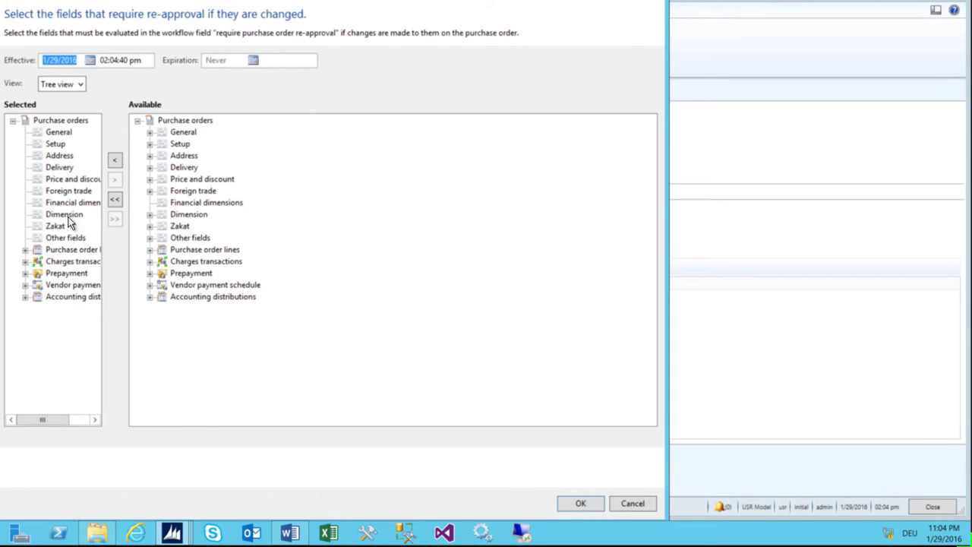
left_click(26, 249)
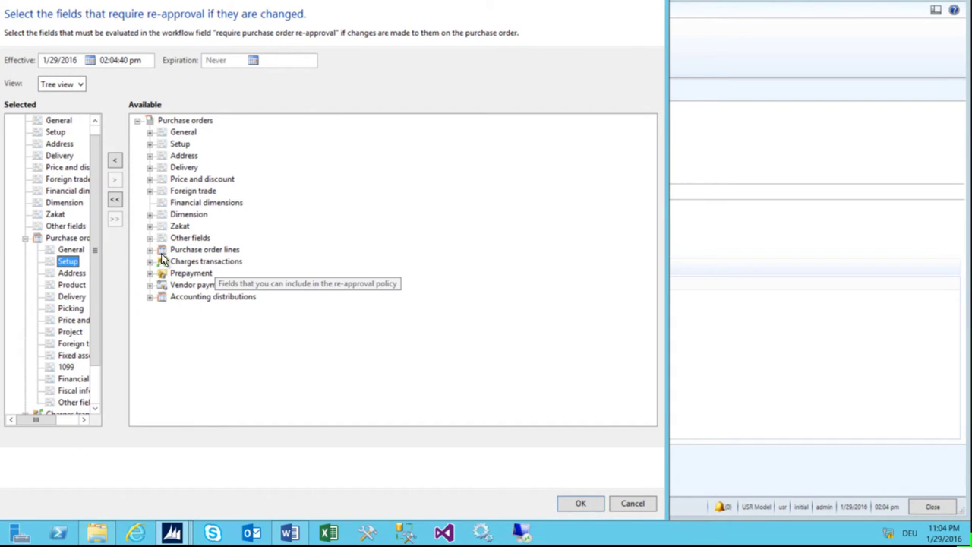
left_click(149, 249)
left_click(192, 273)
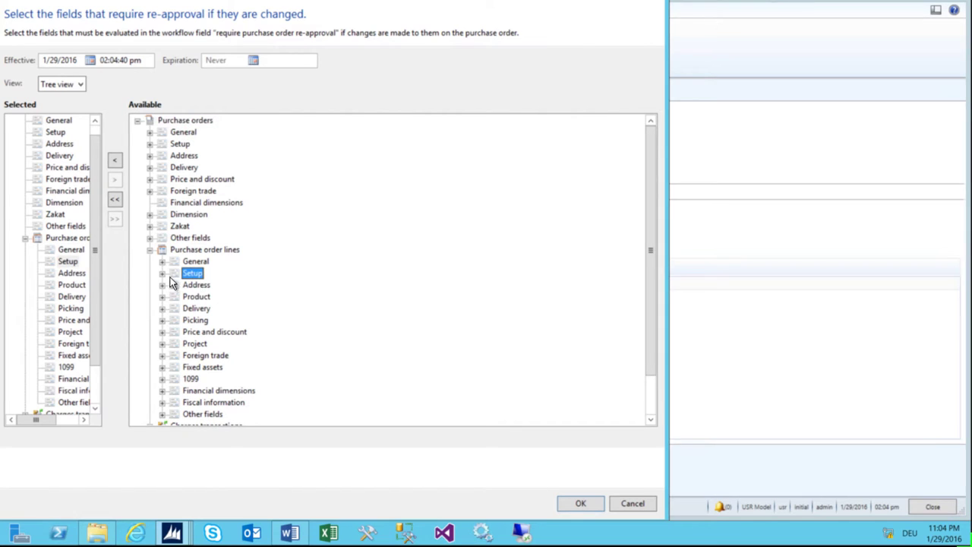
left_click(163, 274)
left_click(254, 295)
key("Up")
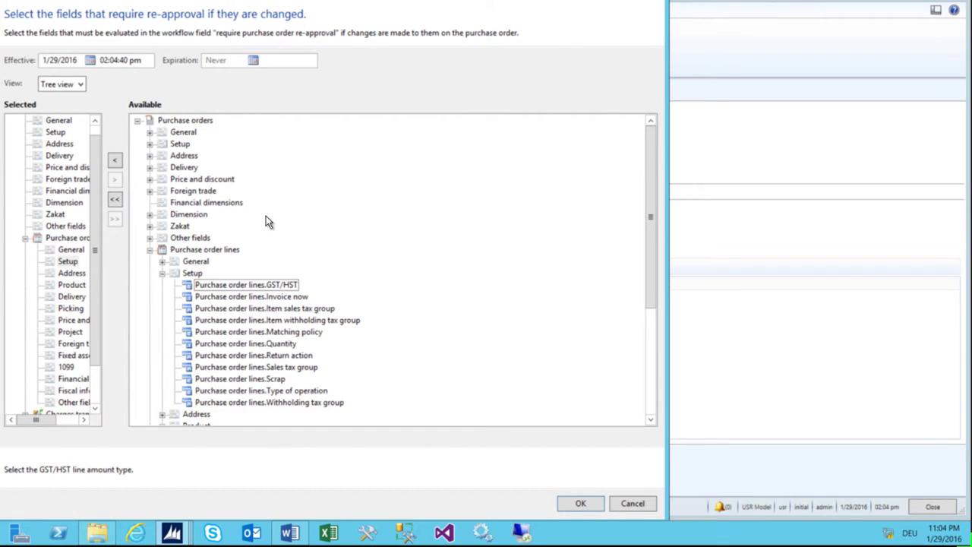
left_click(568, 503)
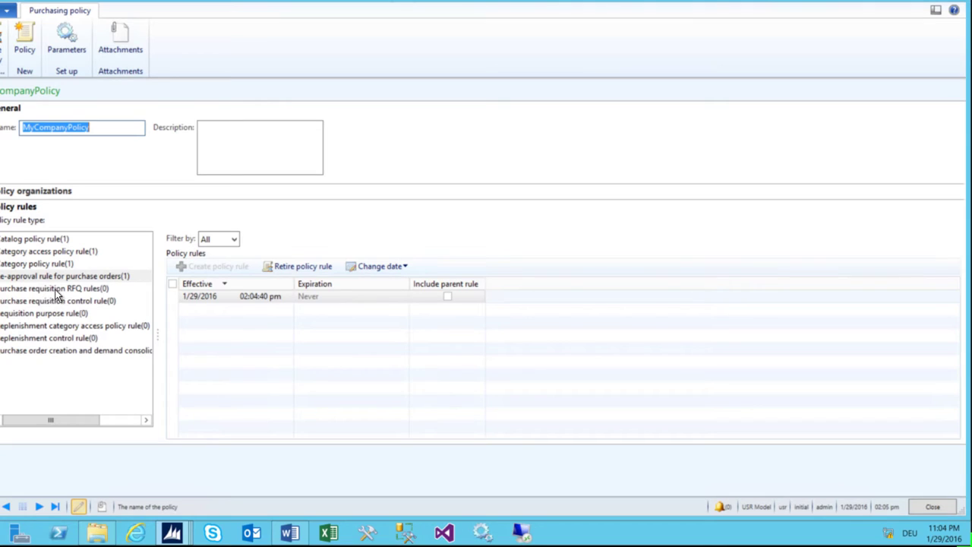
- Create a requisition purpose rule defaulting to Consumption with manual override allowed
left_click(47, 289)
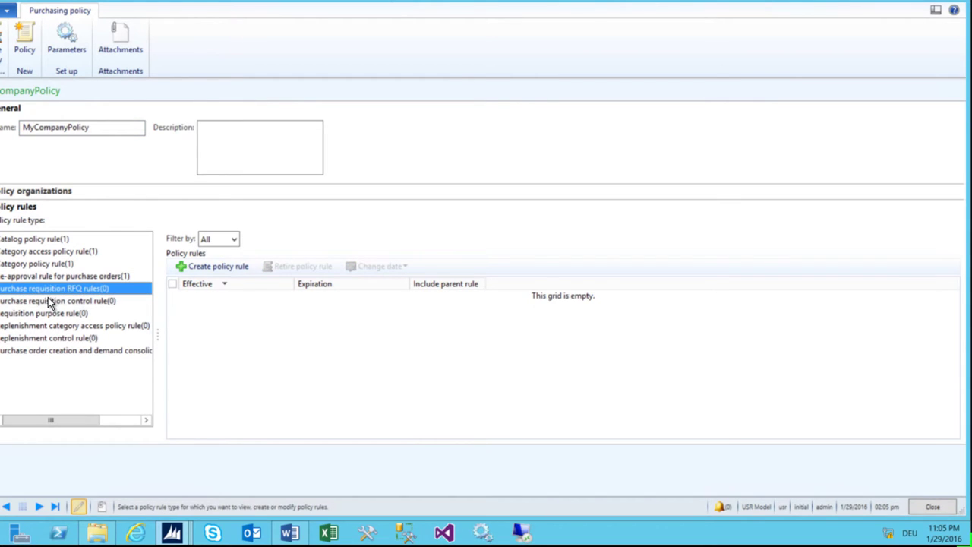
left_click(49, 302)
left_click(47, 314)
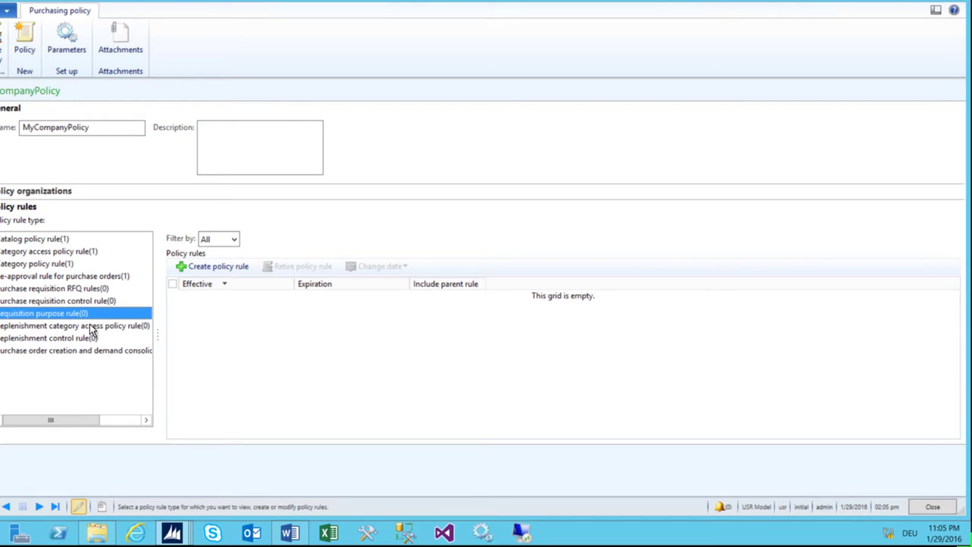
left_click(213, 267)
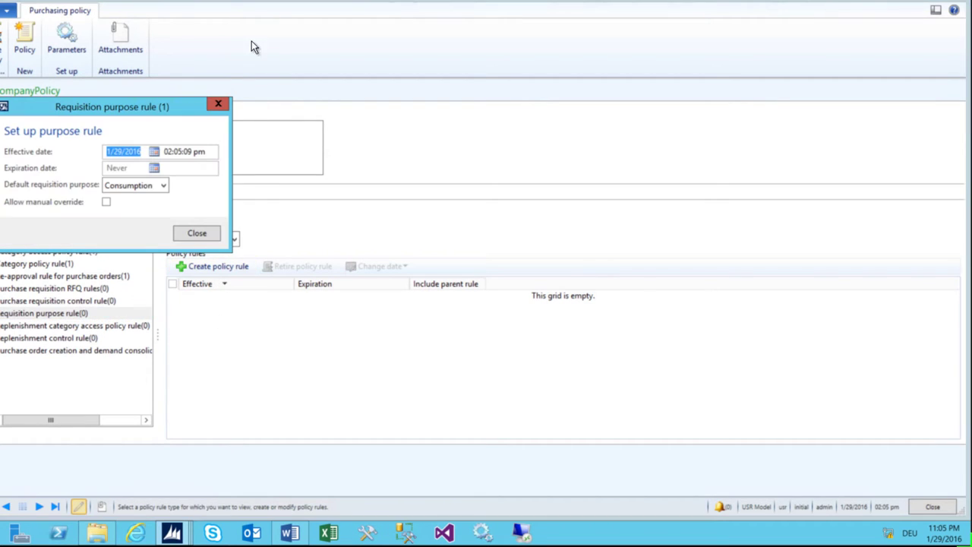
left_click(163, 187)
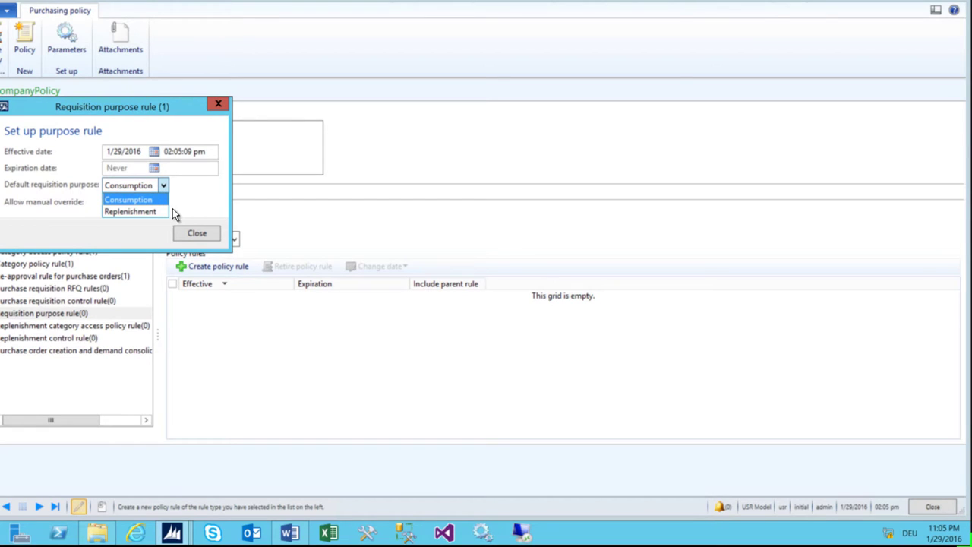
left_click(133, 199)
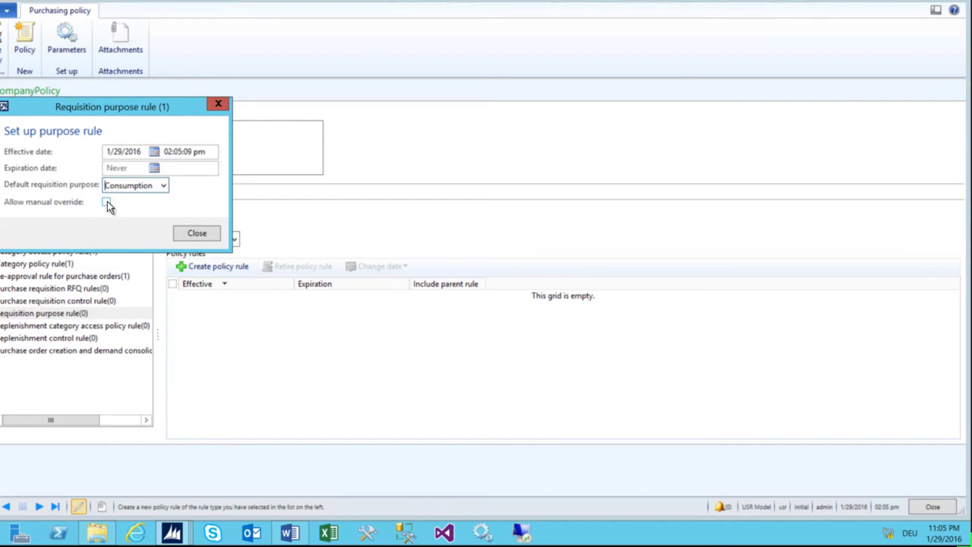
left_click(107, 202)
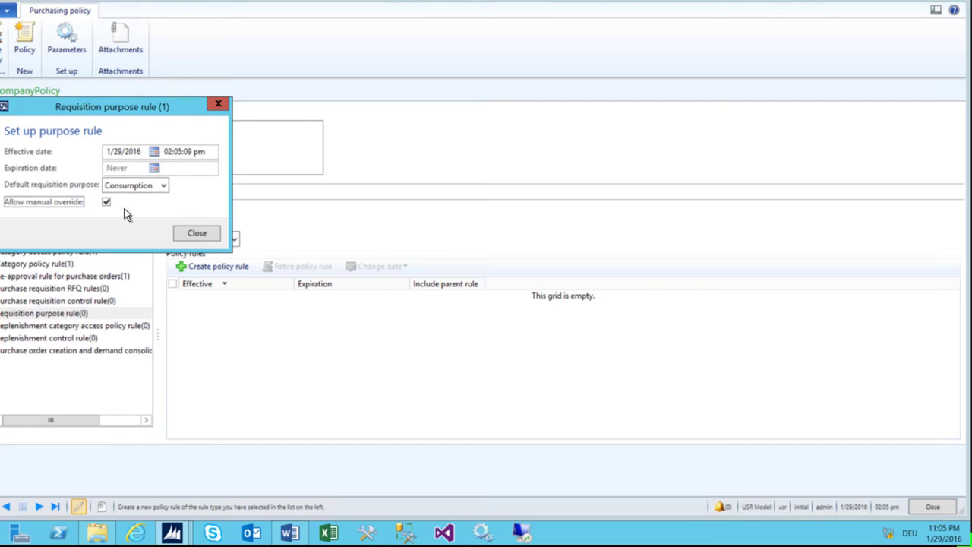
left_click(196, 233)
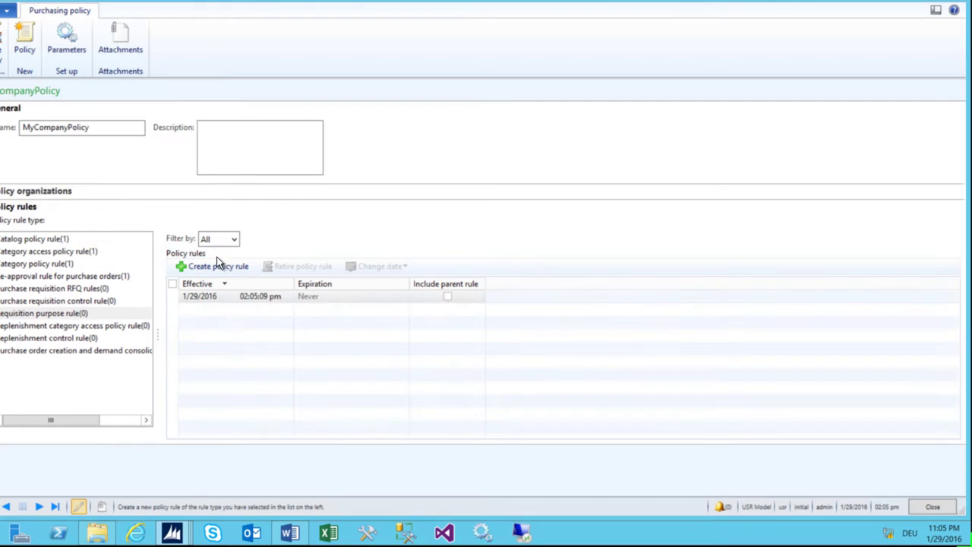
- Start a PO creation and demand consolidation rule, reviewing split, price, description, tolerance and error settings
left_click(32, 350)
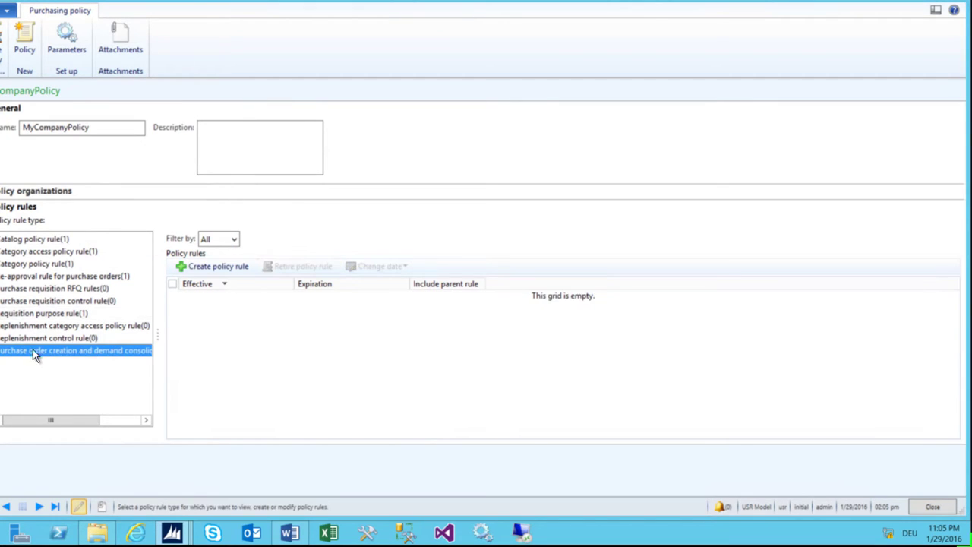
left_click_drag(66, 421, 39, 422)
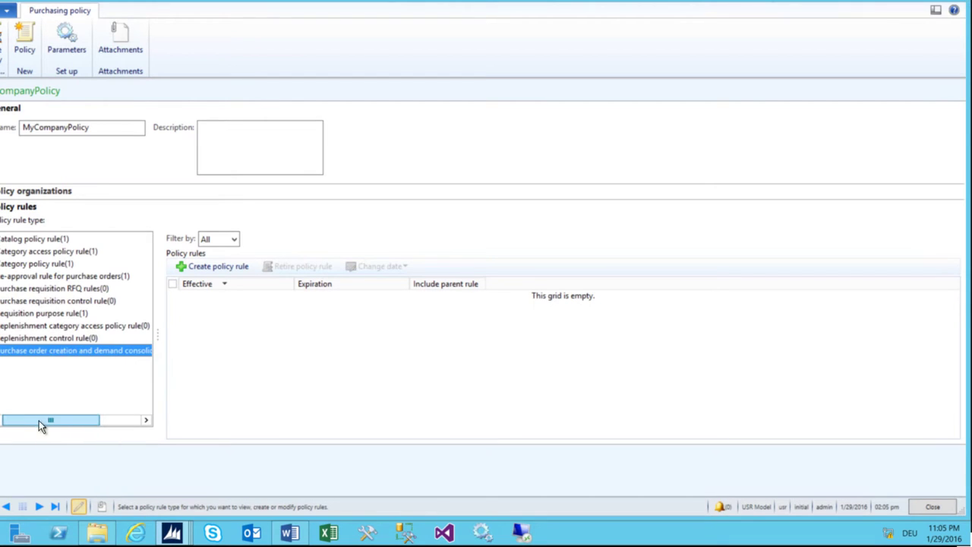
left_click(213, 265)
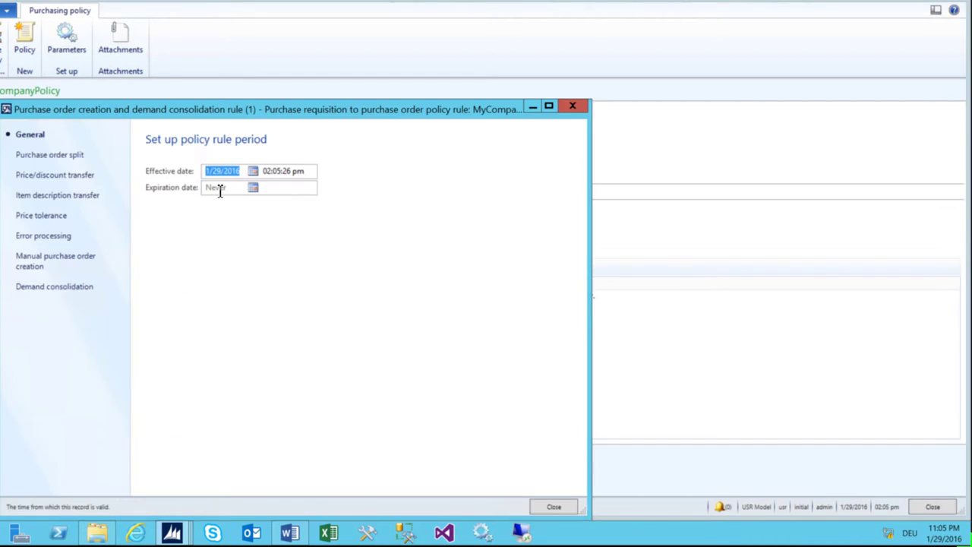
left_click(38, 154)
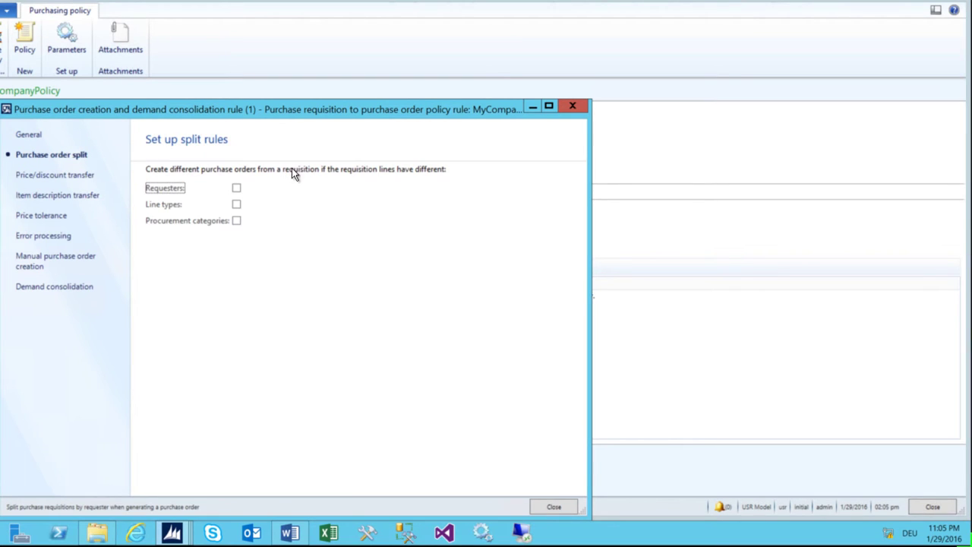
left_click(55, 180)
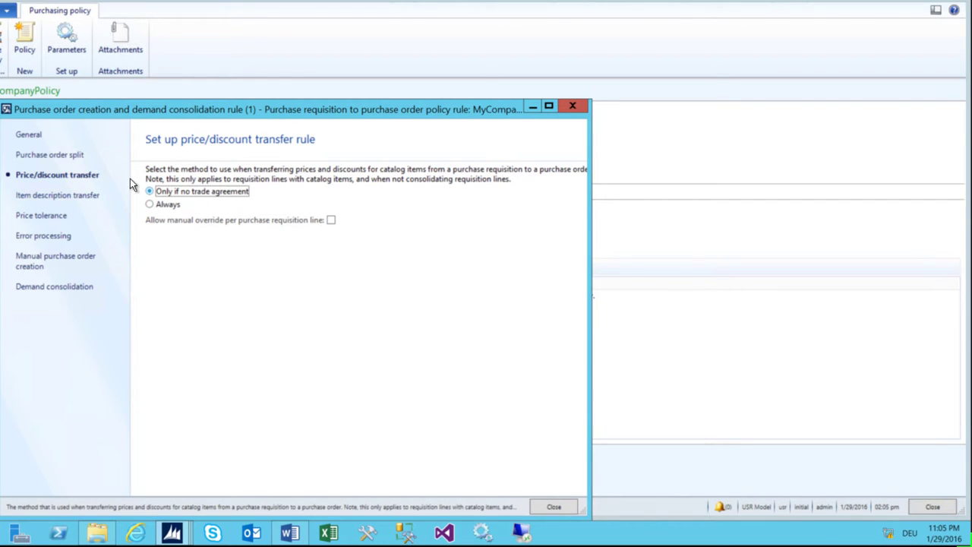
left_click(59, 198)
left_click(51, 217)
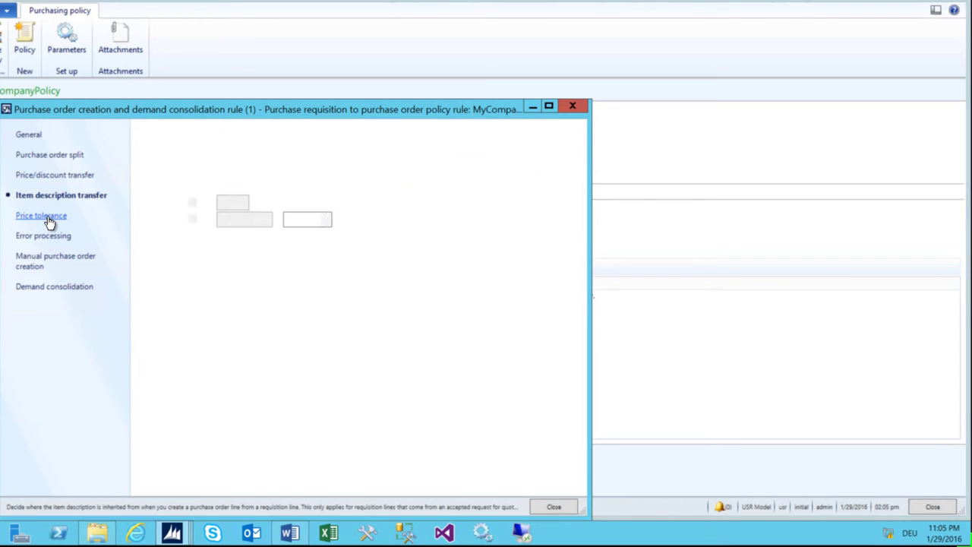
left_click(53, 239)
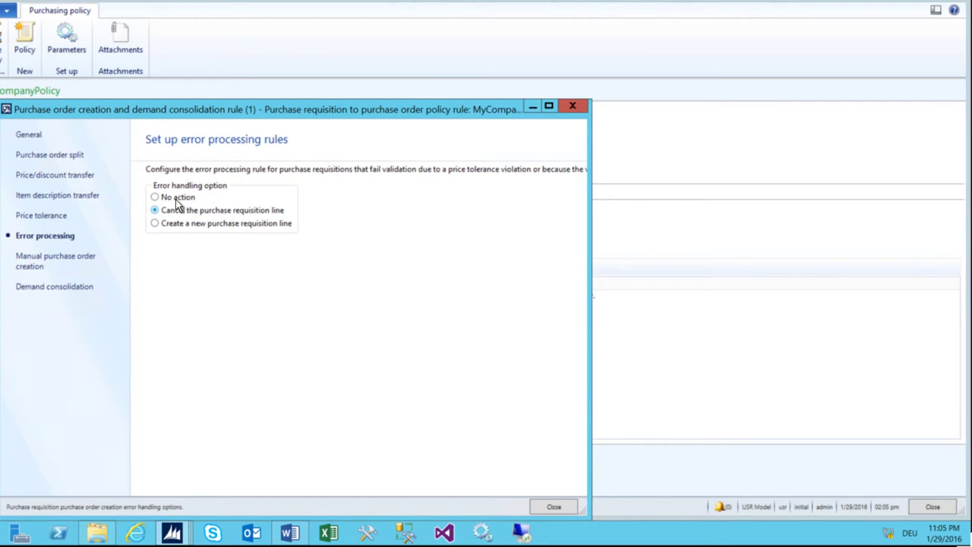
left_click(70, 260)
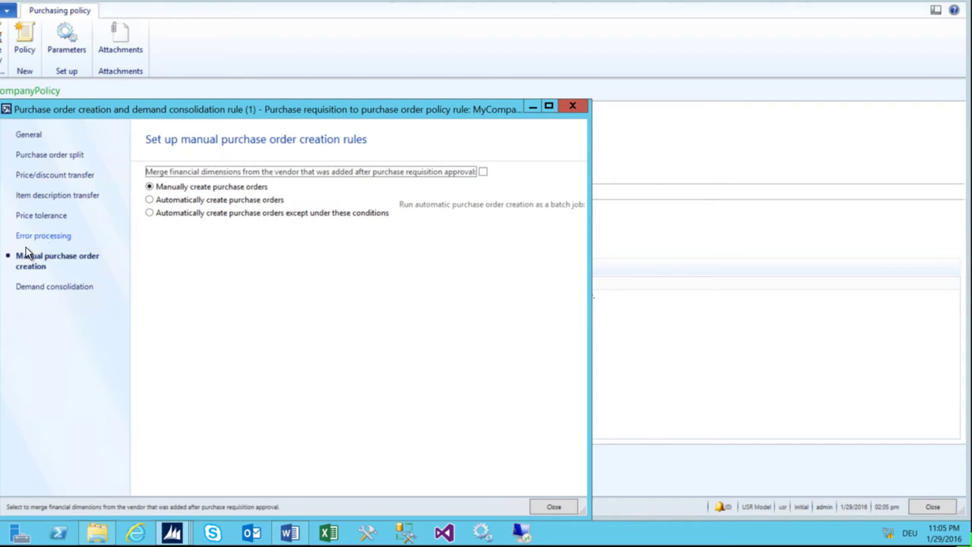
- Set the rule to create purchase orders automatically and disallow demand consolidation
left_click(182, 200)
left_click(48, 287)
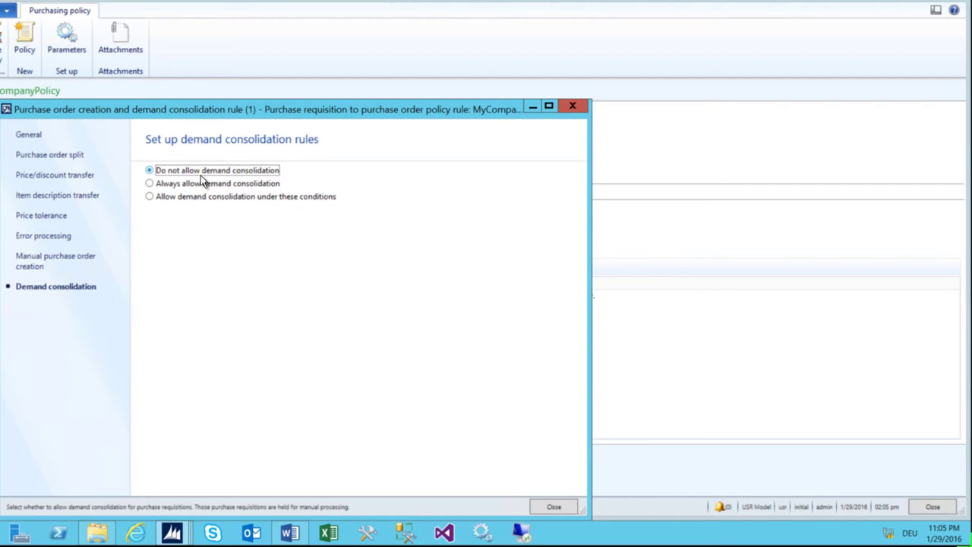
left_click(160, 184)
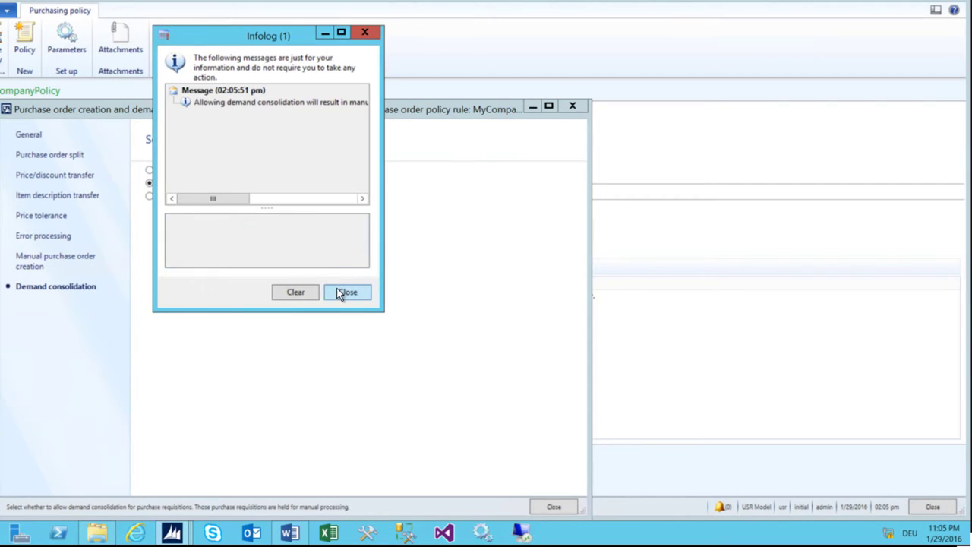
left_click(346, 292)
left_click(201, 171)
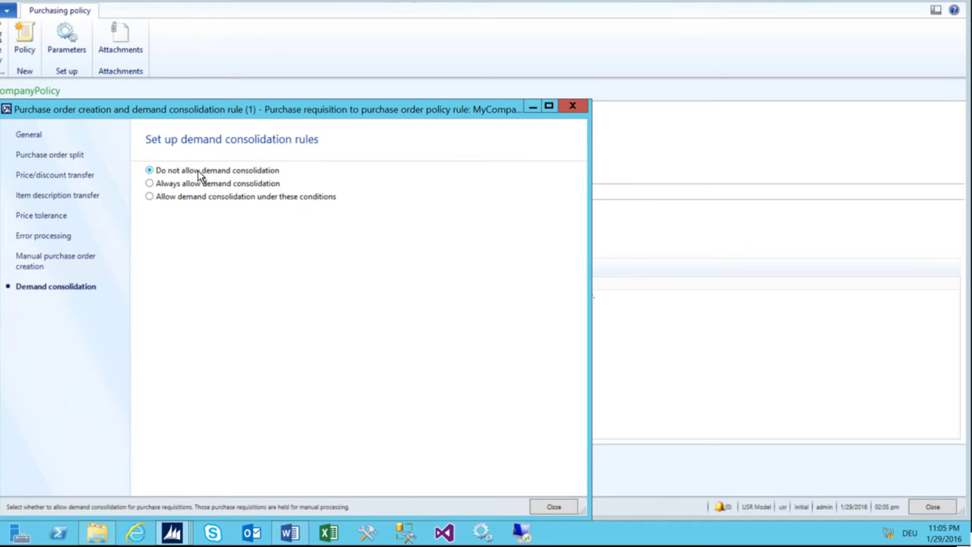
left_click(573, 508)
left_click(59, 327)
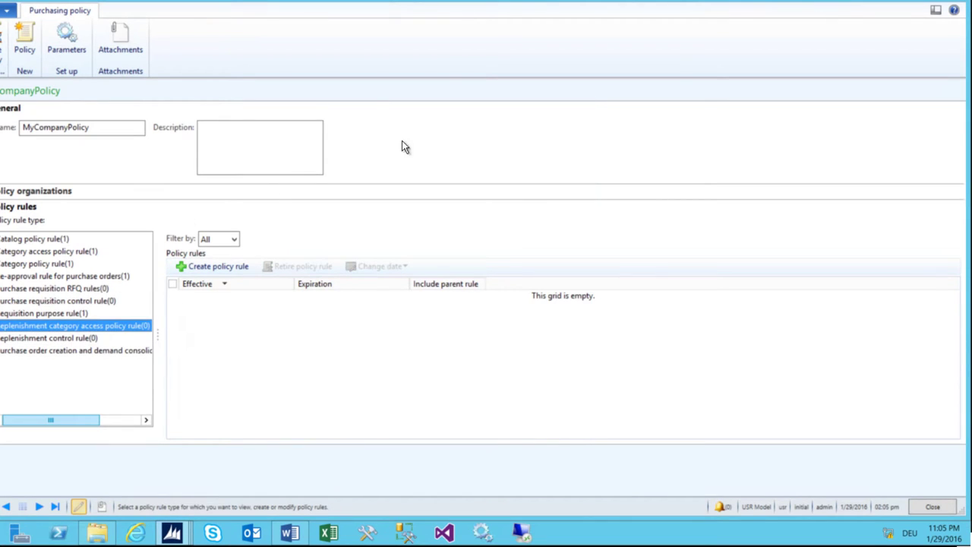
- Review policy precedence and rule type parameters, find Companies cannot be removed, then close MyCompanyPolicy
left_click(75, 49)
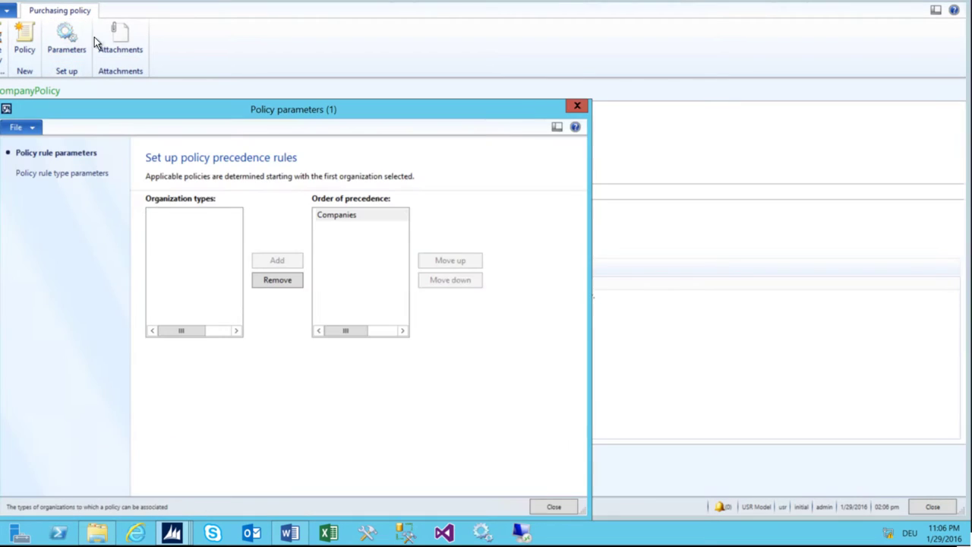
left_click(360, 215)
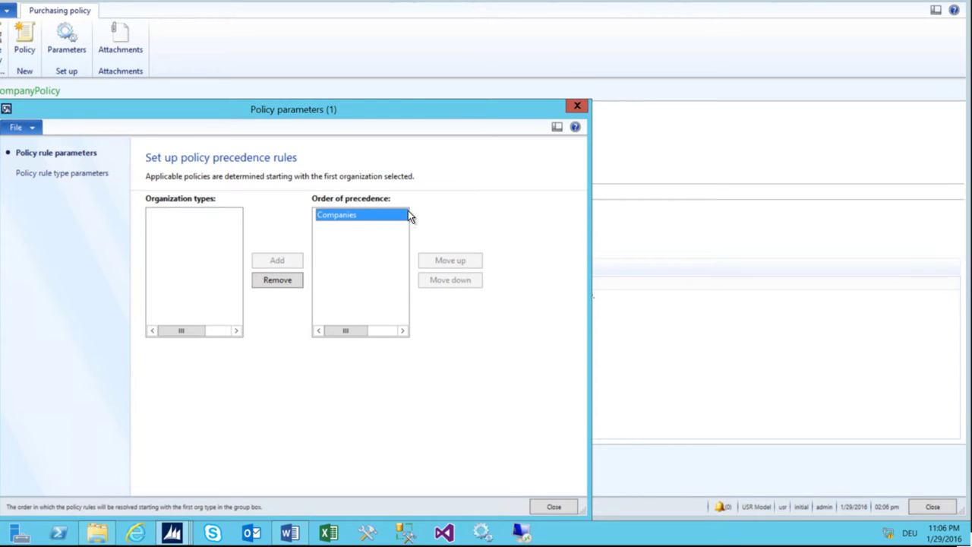
left_click(35, 174)
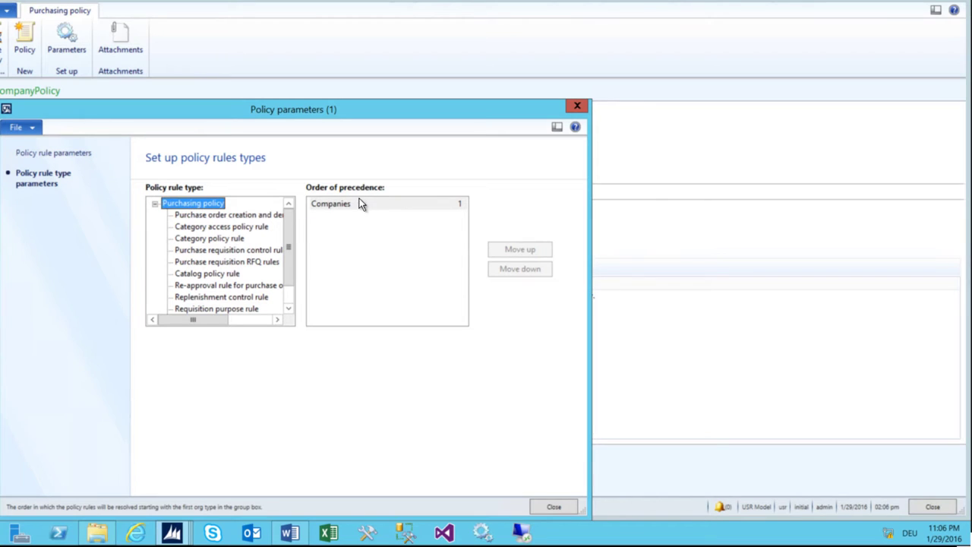
left_click(45, 154)
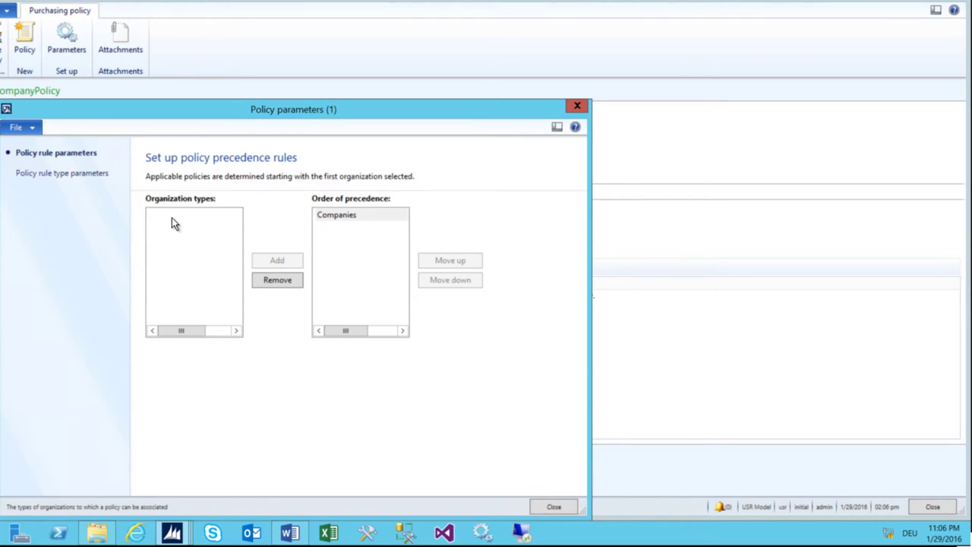
left_click(363, 215)
left_click(275, 278)
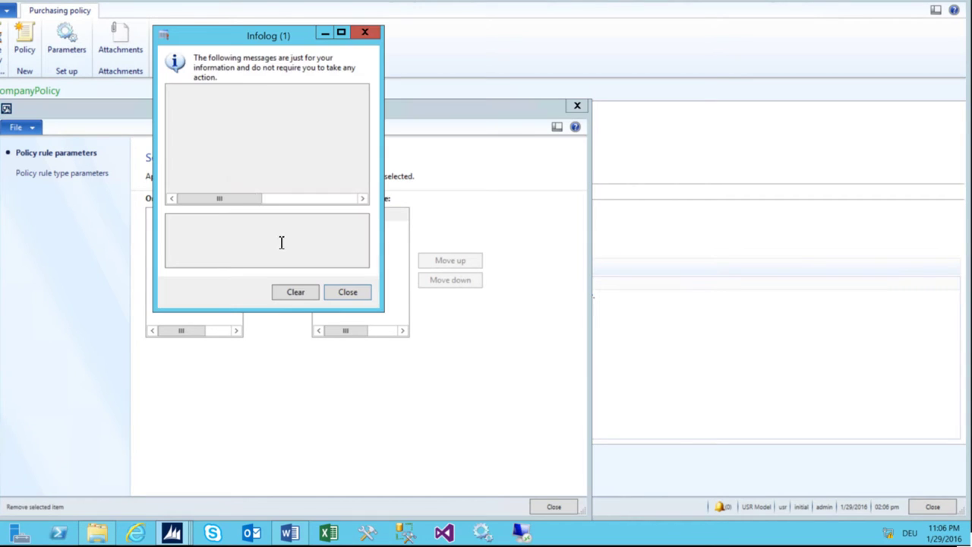
left_click(346, 293)
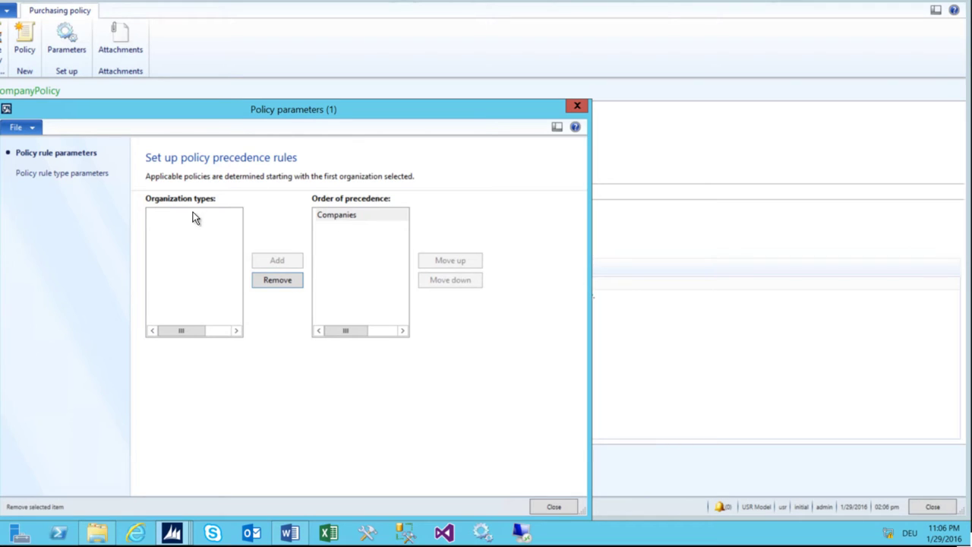
left_click(577, 105)
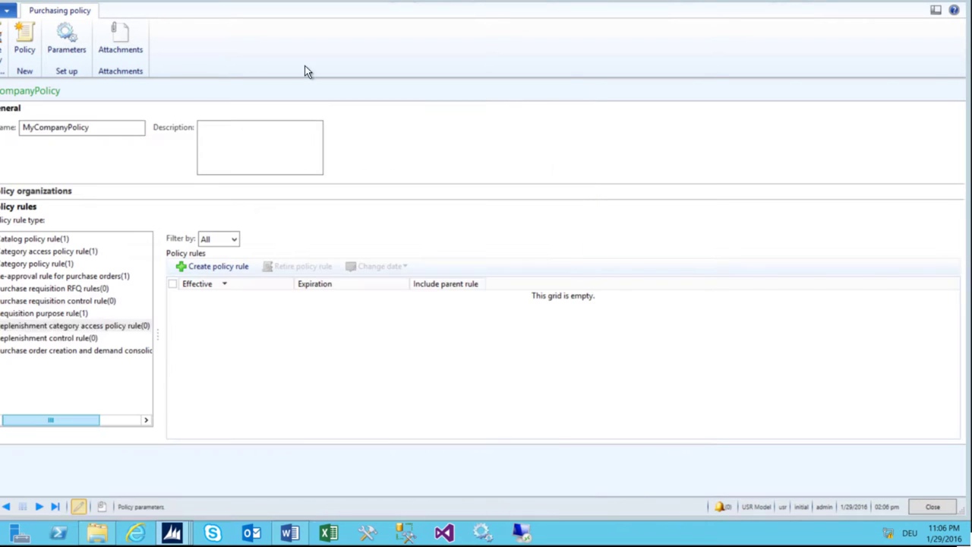
left_click(961, 3)
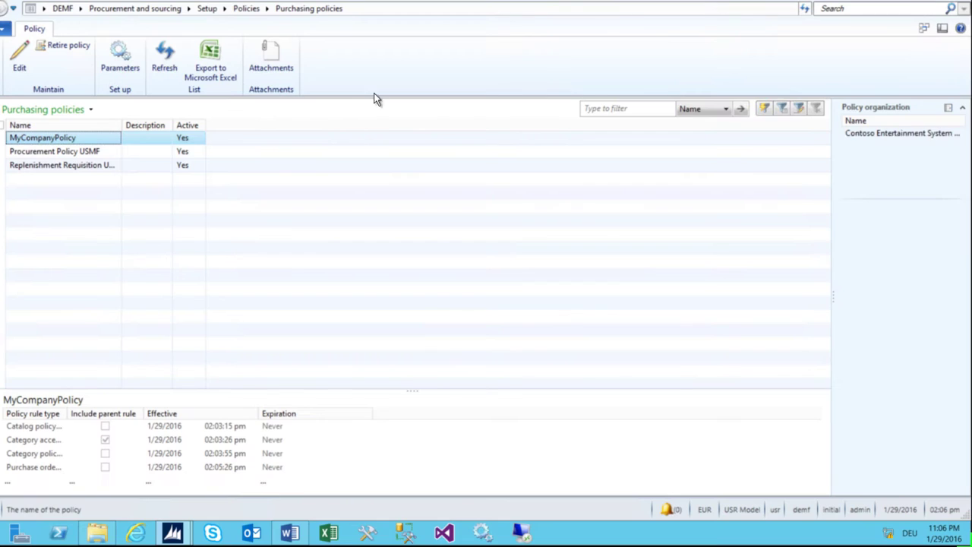
- Select MyCatalogue in Procurement catalogs and preview it in the procurement portal
left_click(99, 9)
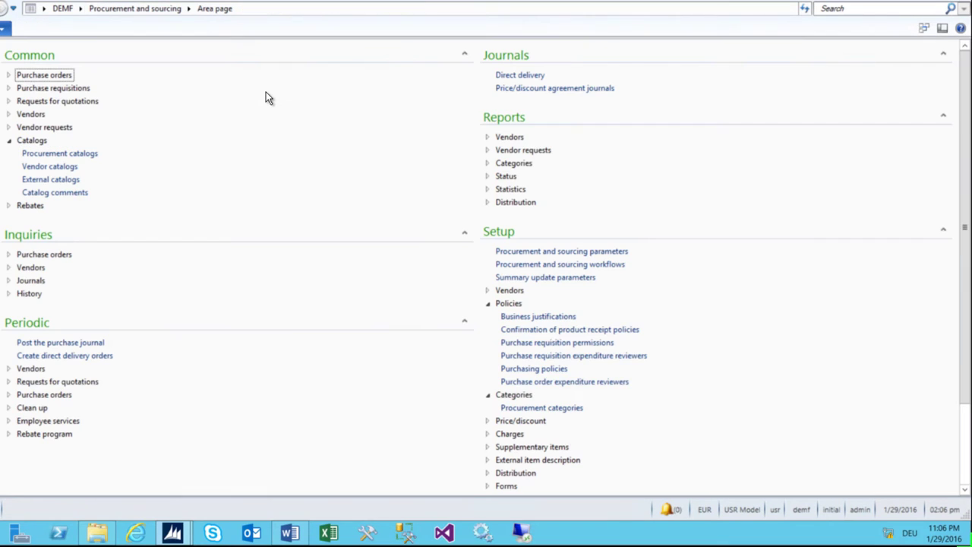
left_click(53, 154)
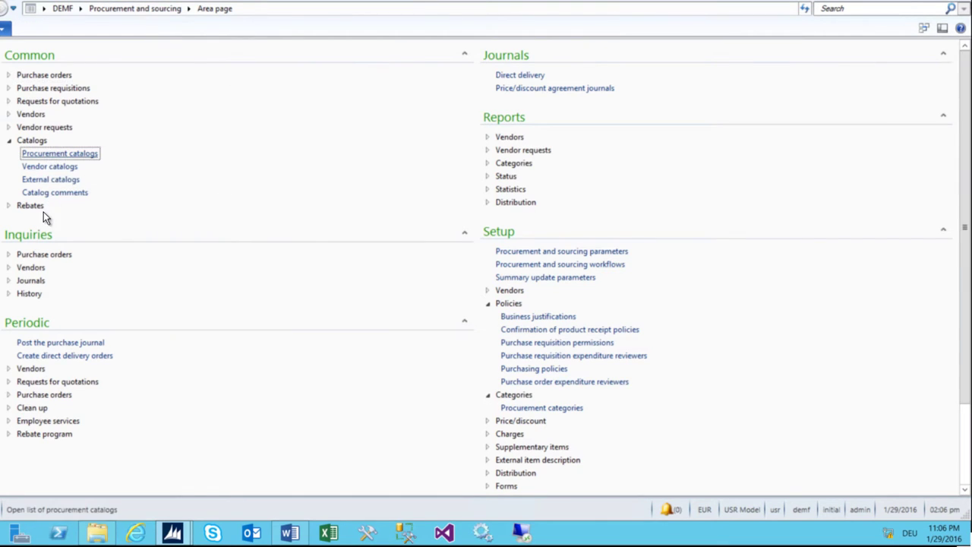
left_click(38, 138)
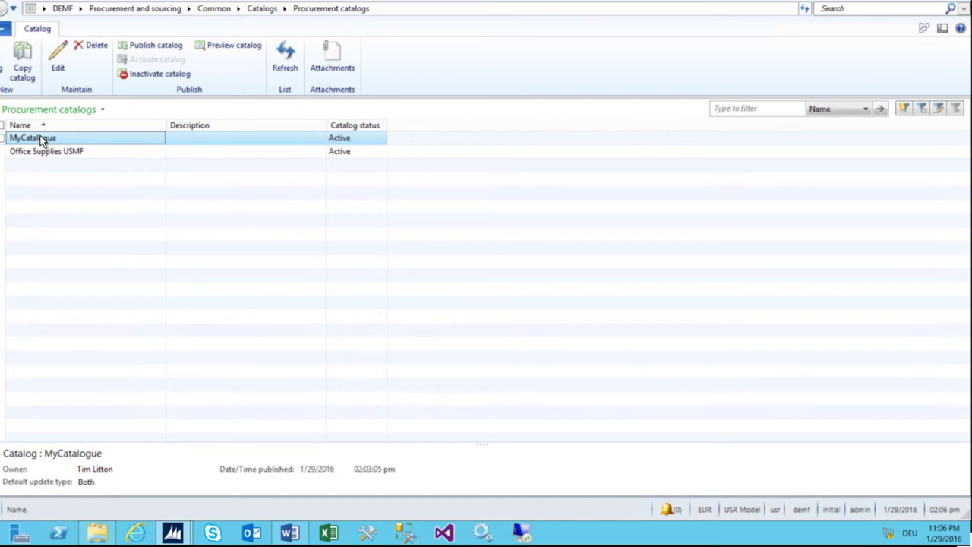
left_click(238, 48)
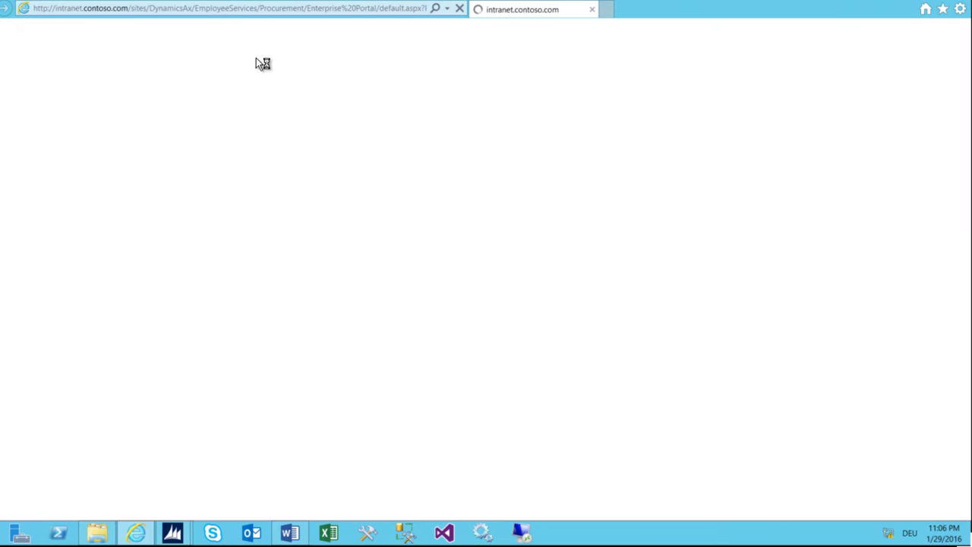
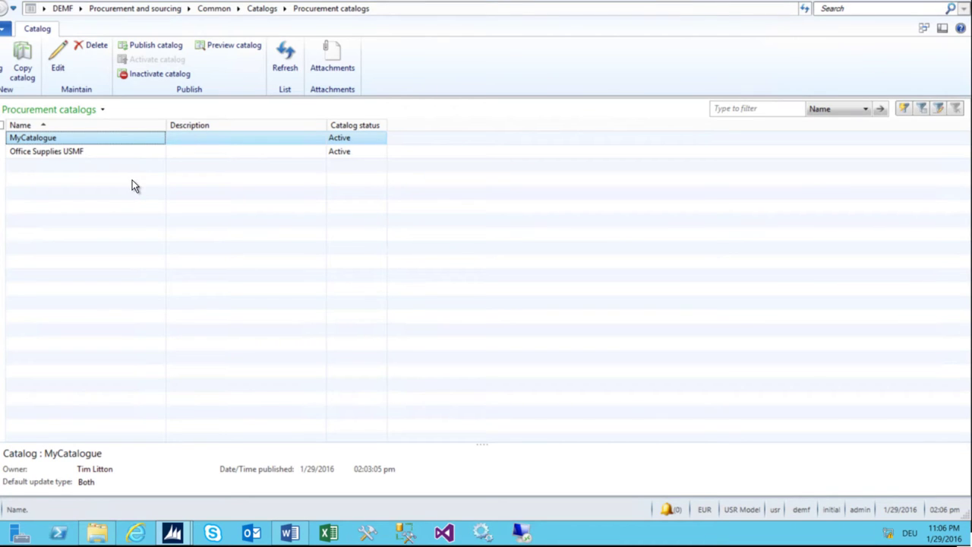
- Open MyCatalogue for editing and expand its Presentations section to show the category text
left_click(57, 61)
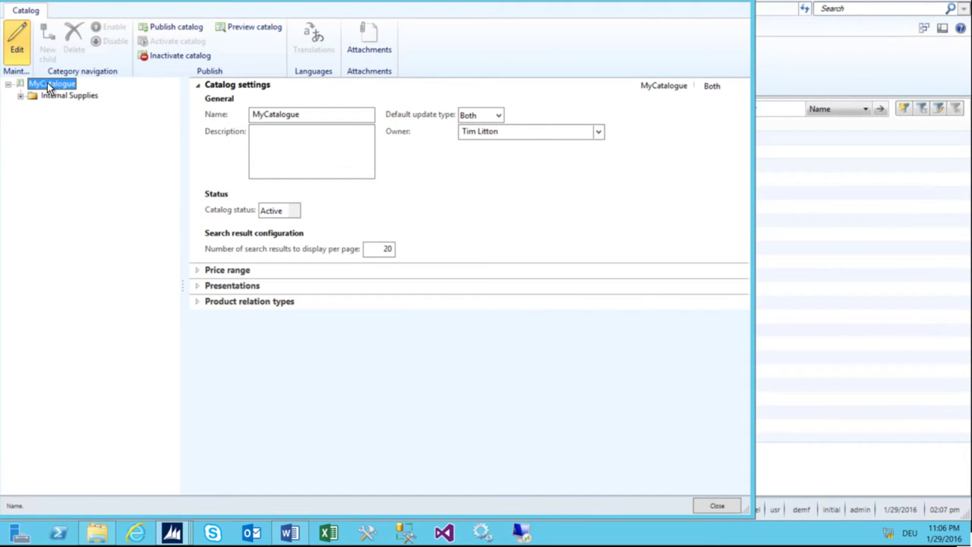
left_click(197, 286)
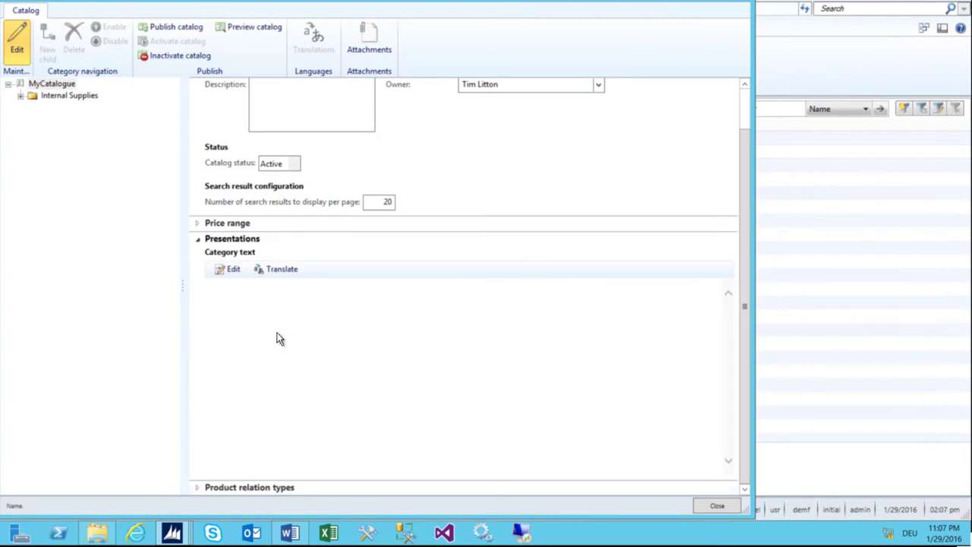
- Enter the MyCatalogue welcome text 'Welcome to my nice internal web shop!' and close the editor
left_click(235, 269)
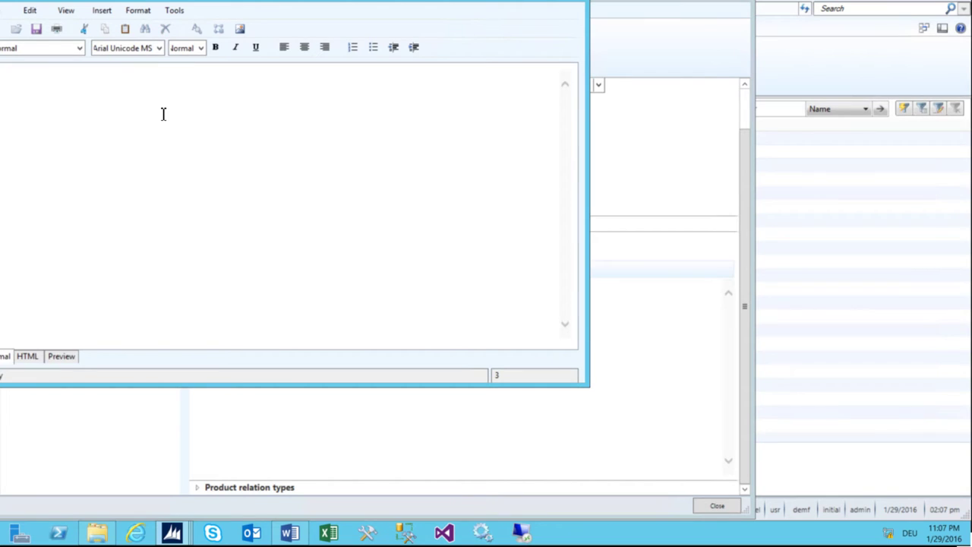
type("Hello ")
type("Welch")
key("BackSpace")
key("BackSpace")
type("ome to my nice int")
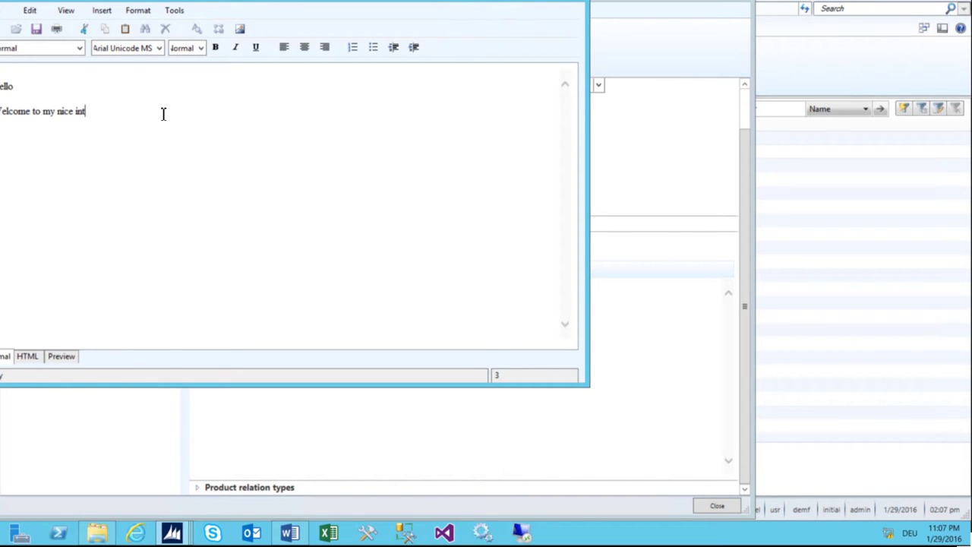
type("ernal web sho")
type("eel f")
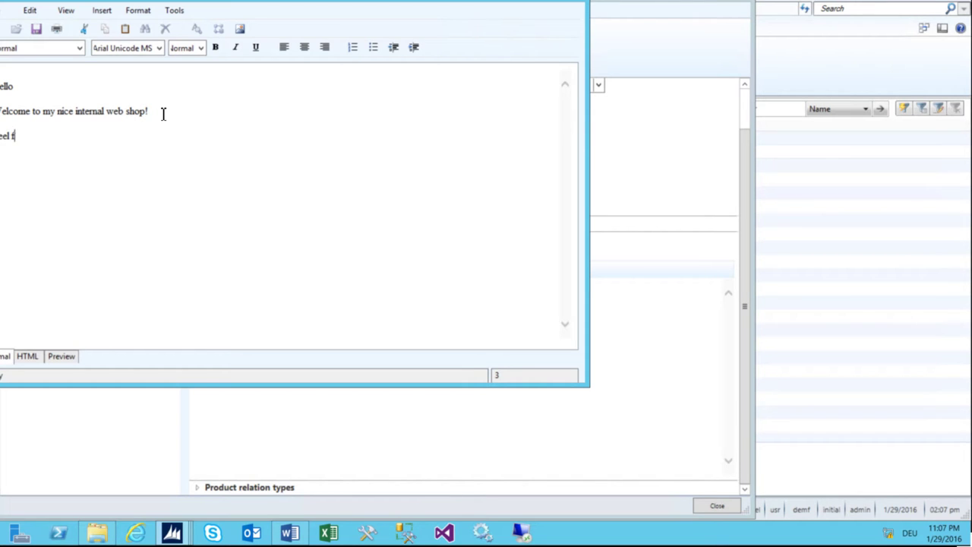
type("ir")
type("e to order som")
type("ething!!!")
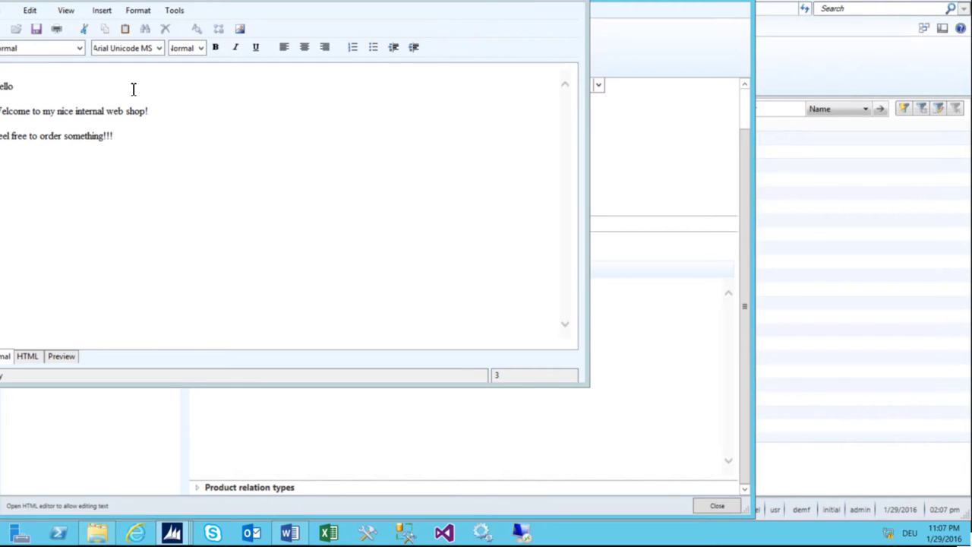
key("alt+F4")
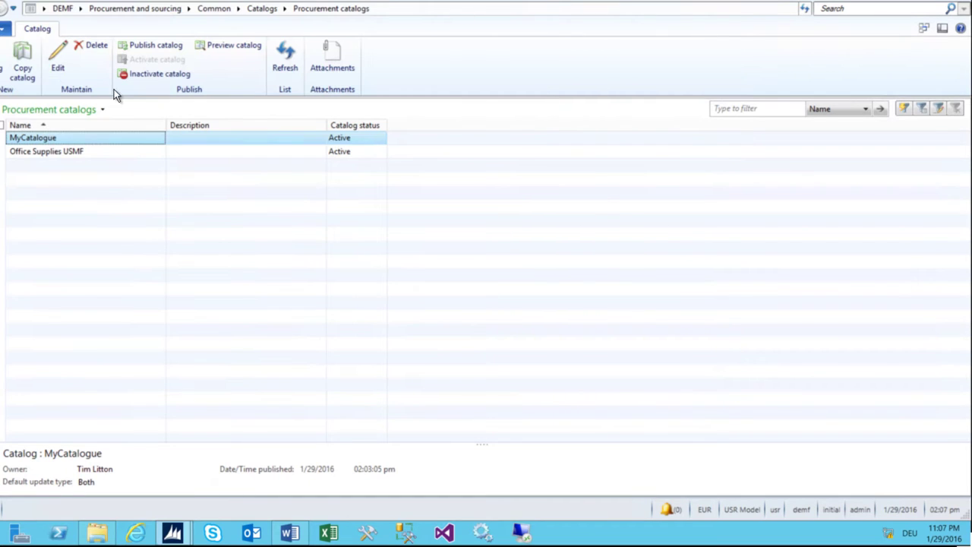
left_click(57, 57)
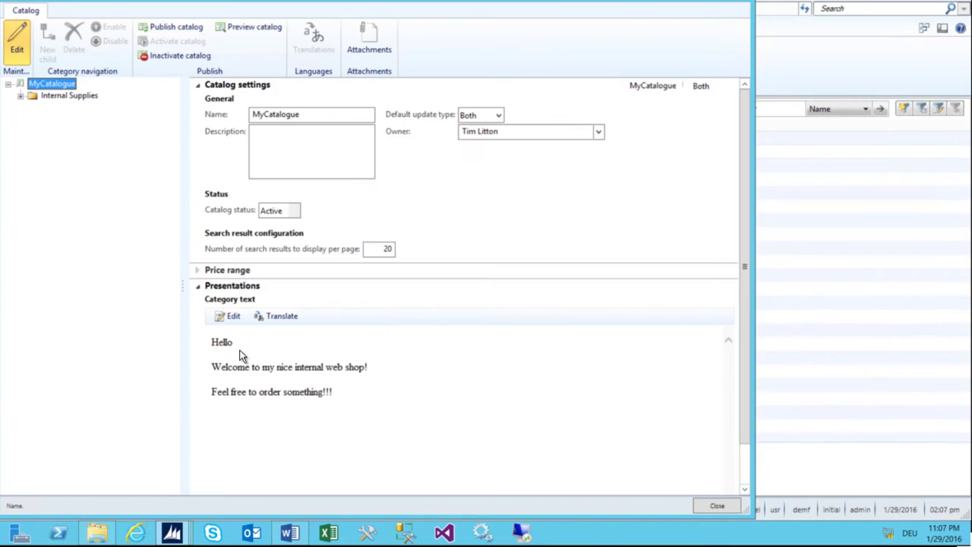
left_click_drag(213, 366, 230, 367)
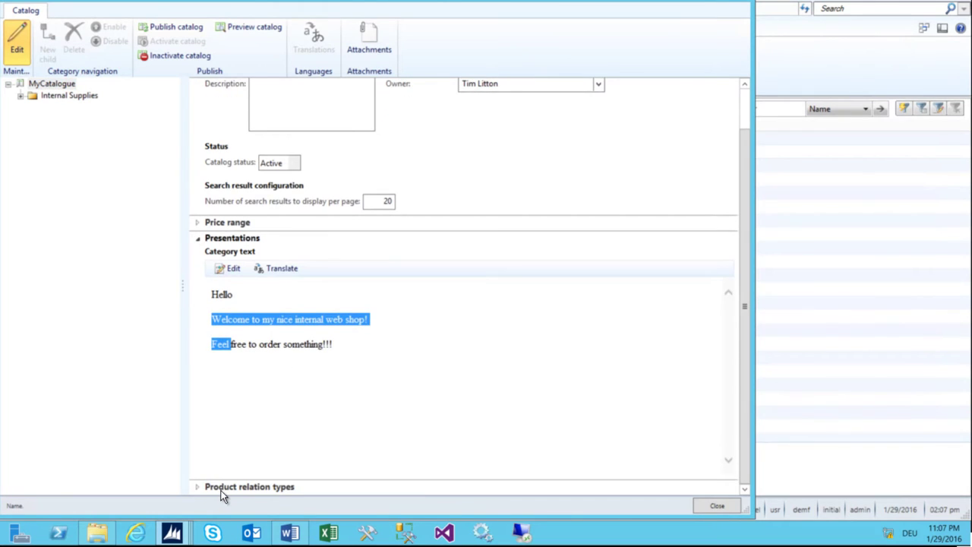
left_click(220, 491)
scroll(300, 238, "up", 5)
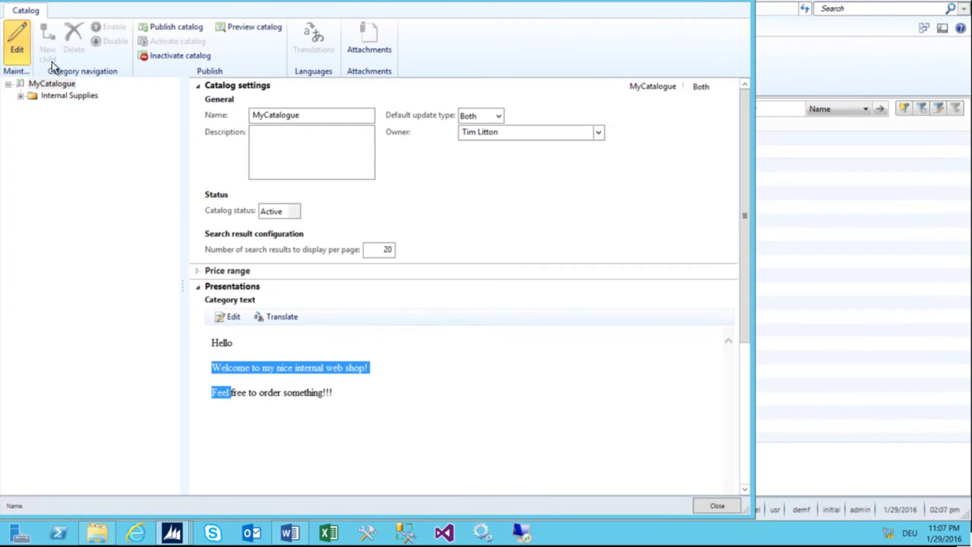
left_click(31, 84)
key("Escape")
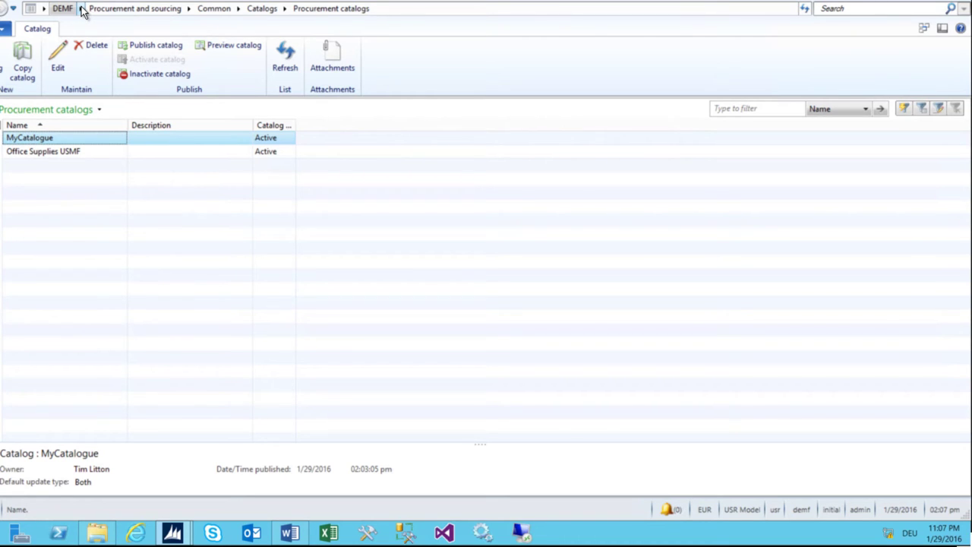
- Navigate to Human resources > Common > Workers to list all workers
left_click(81, 9)
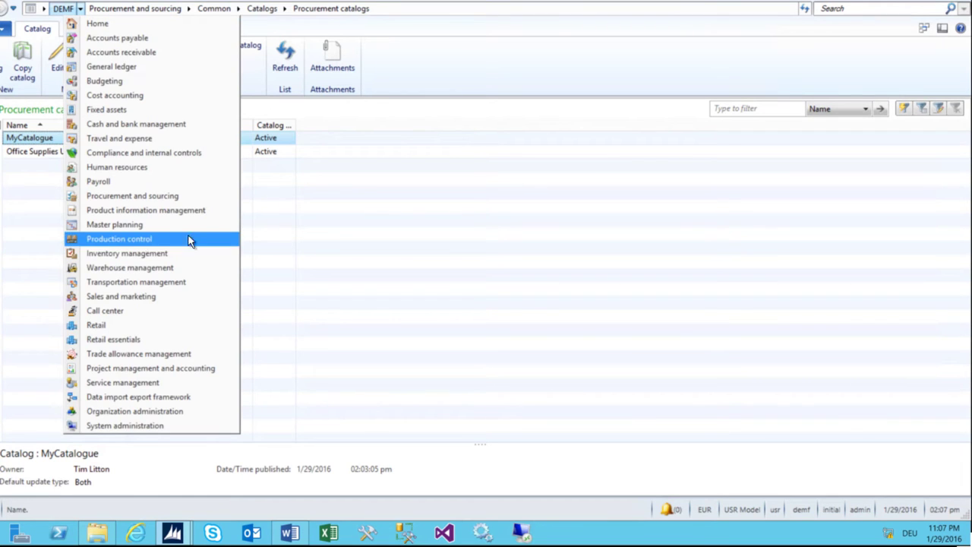
left_click(141, 167)
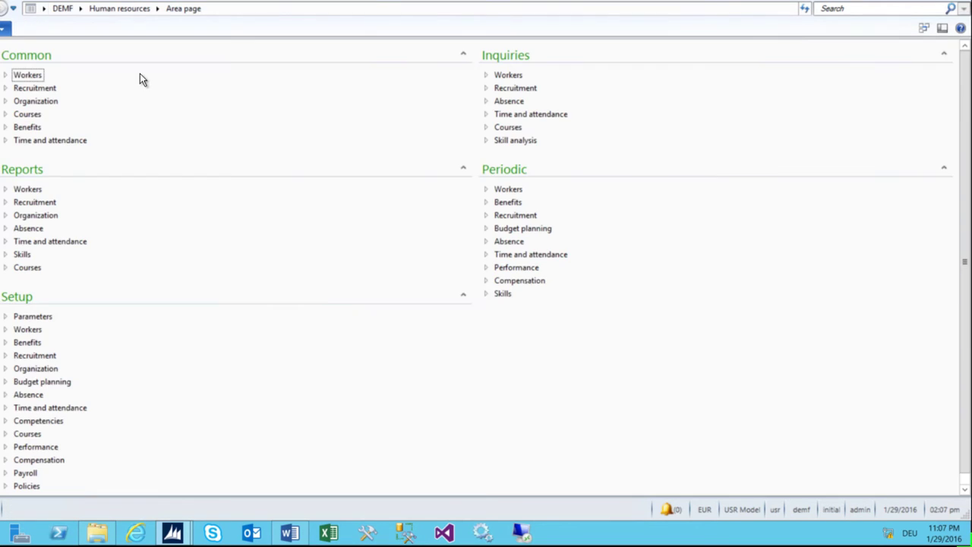
left_click(26, 76)
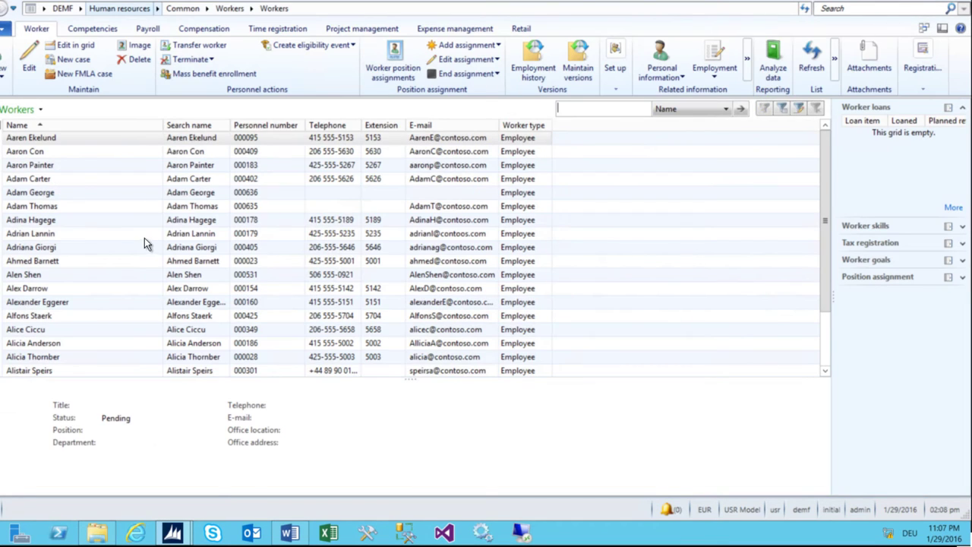
- Hire a new employee worker with their first and last name, then close the worker record
left_click(240, 233)
key("ctrl+n")
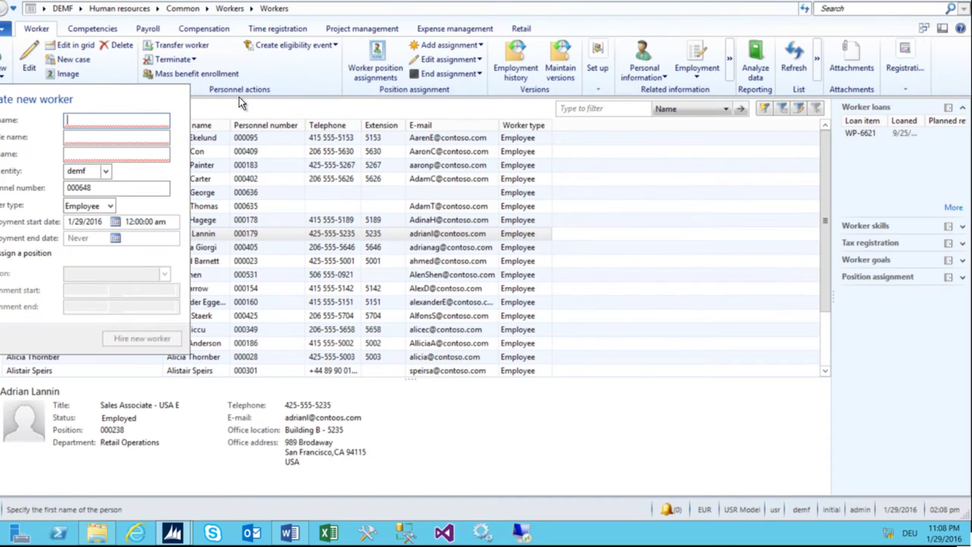
type("B")
key("Tab")
key("Tab")
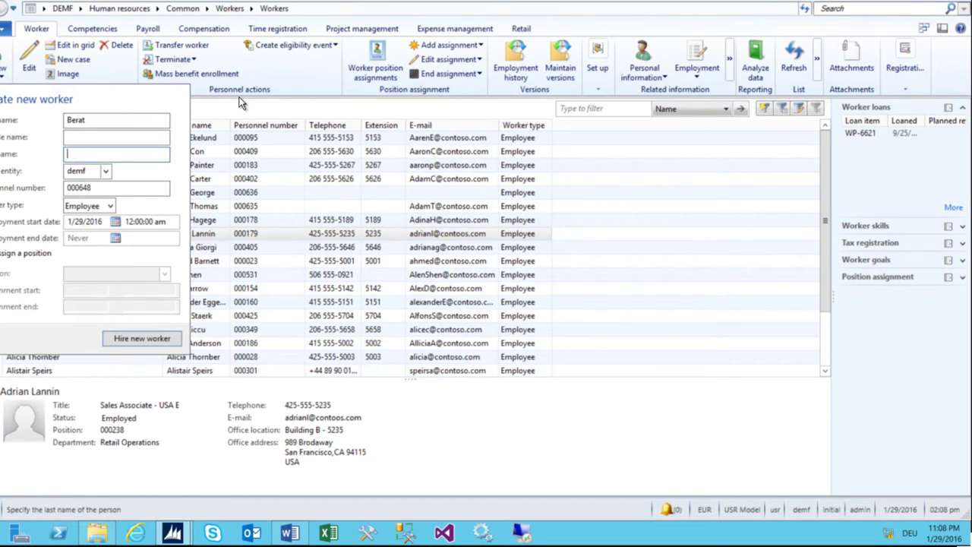
type("Menlikli")
key("Tab")
key("Tab")
key("Tab")
key("Tab")
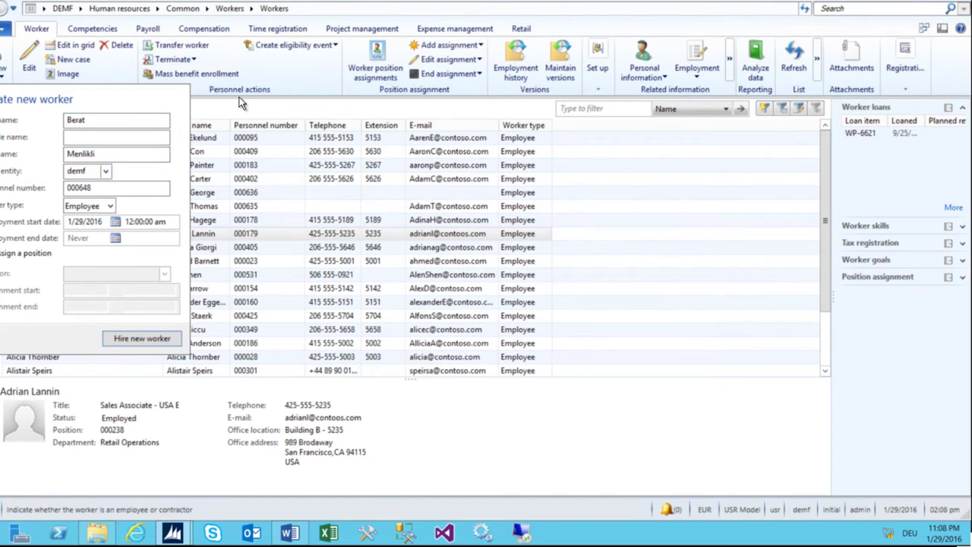
left_click(84, 187)
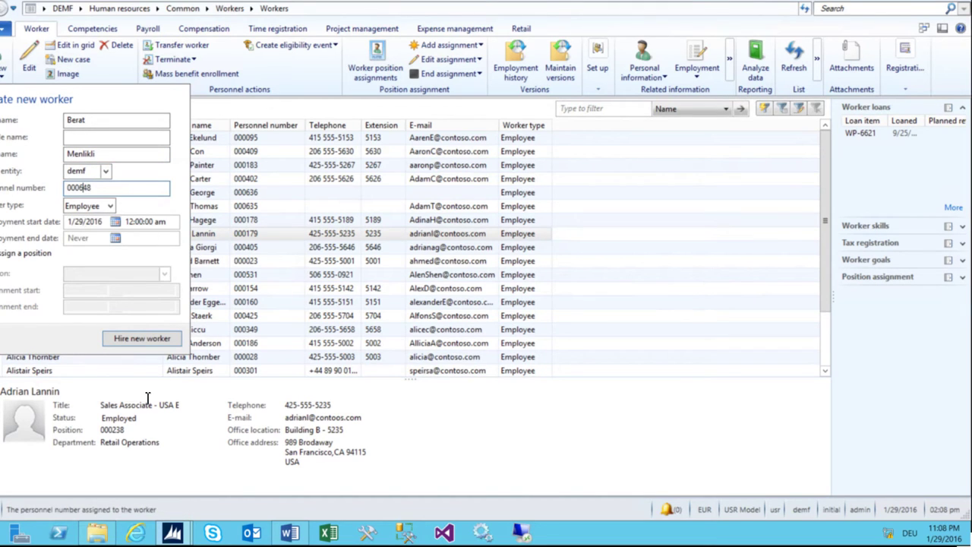
left_click(140, 340)
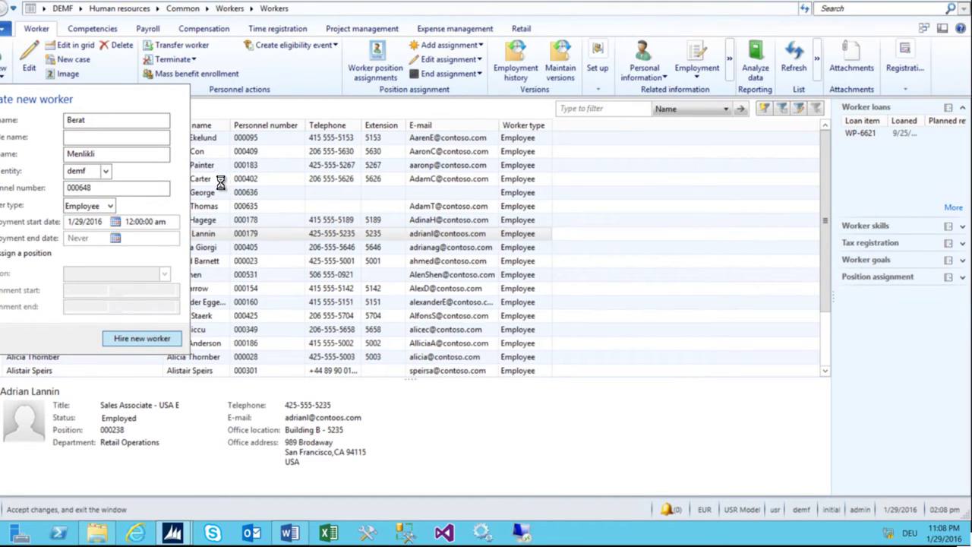
left_click(155, 334)
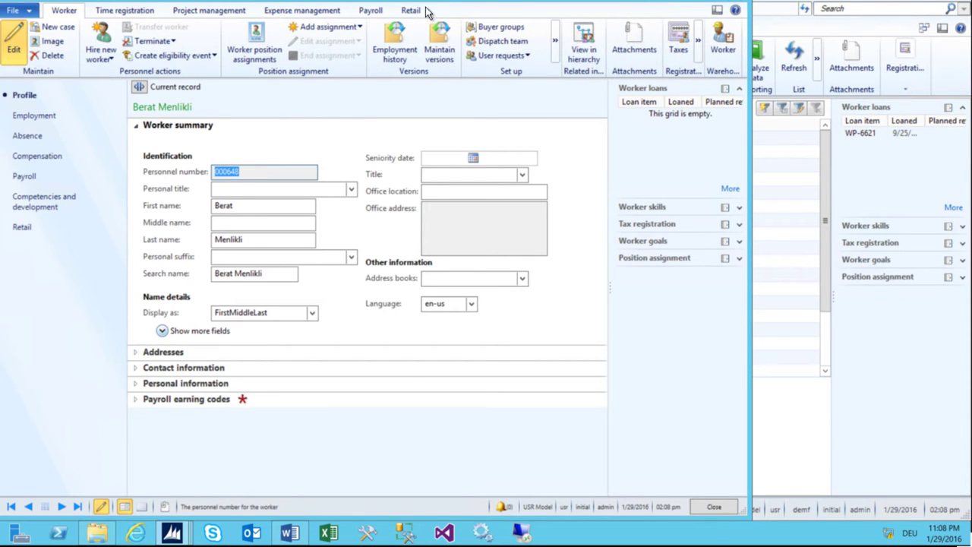
key("Escape")
left_click(79, 8)
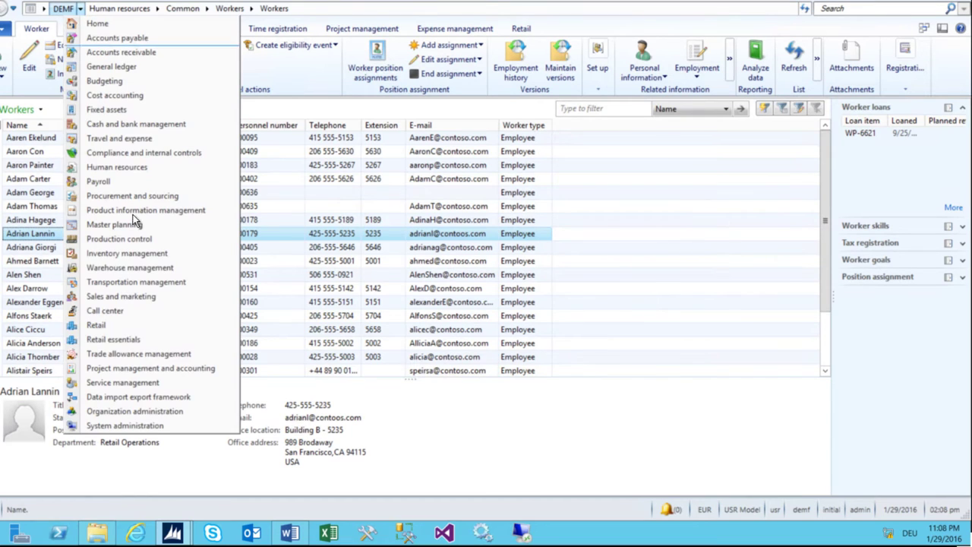
- Go to System administration > Common > Users and select the admin user account
left_click(125, 425)
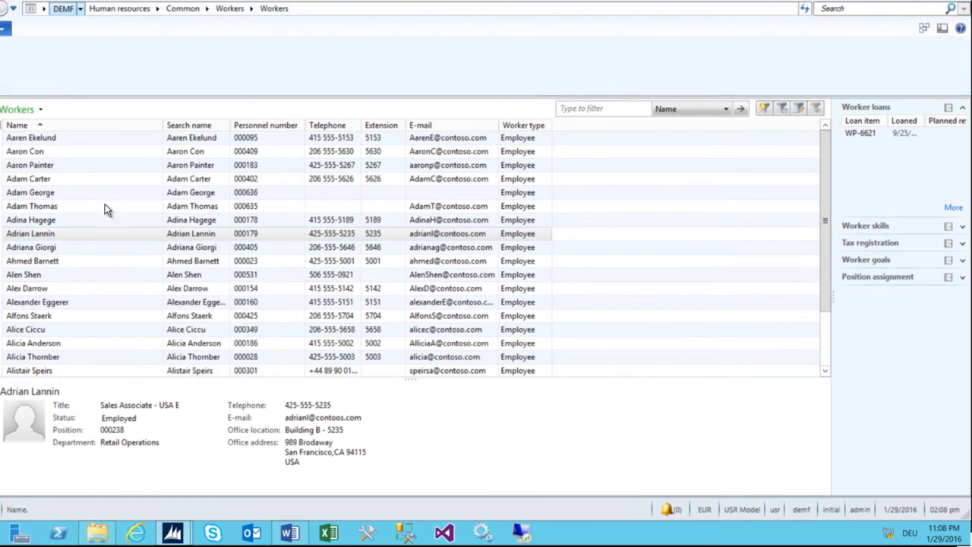
left_click(4, 75)
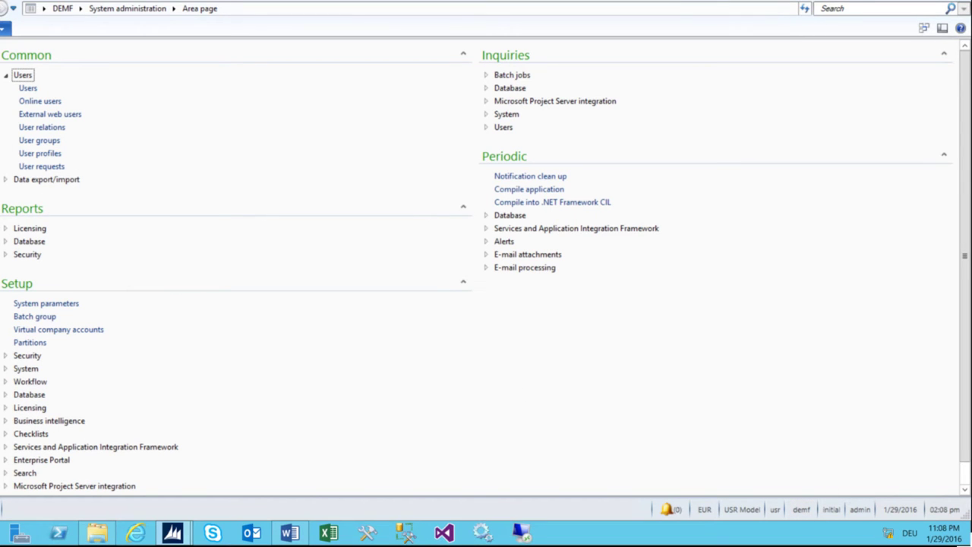
left_click(27, 88)
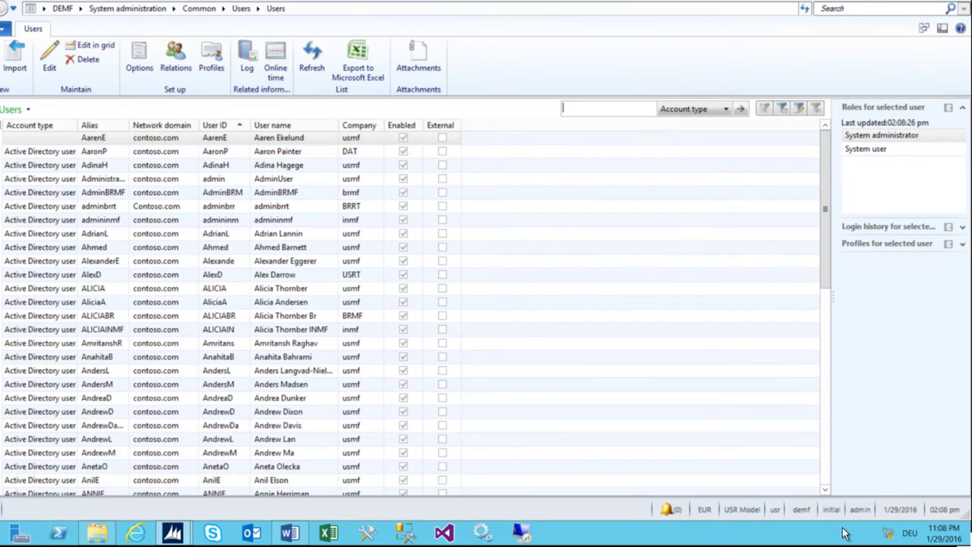
left_click(211, 234)
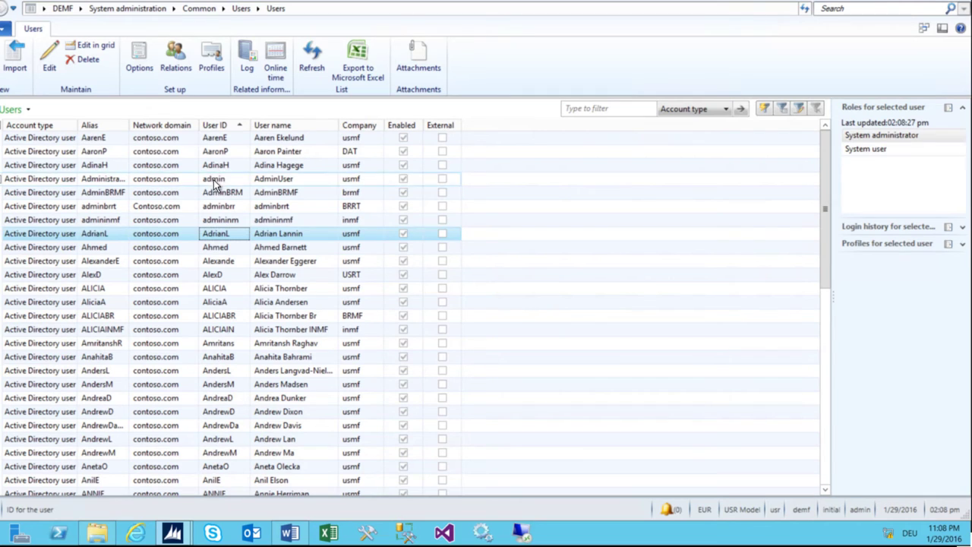
left_click(214, 179)
- Open the admin user's relations and delete its existing worker relation
left_click(176, 50)
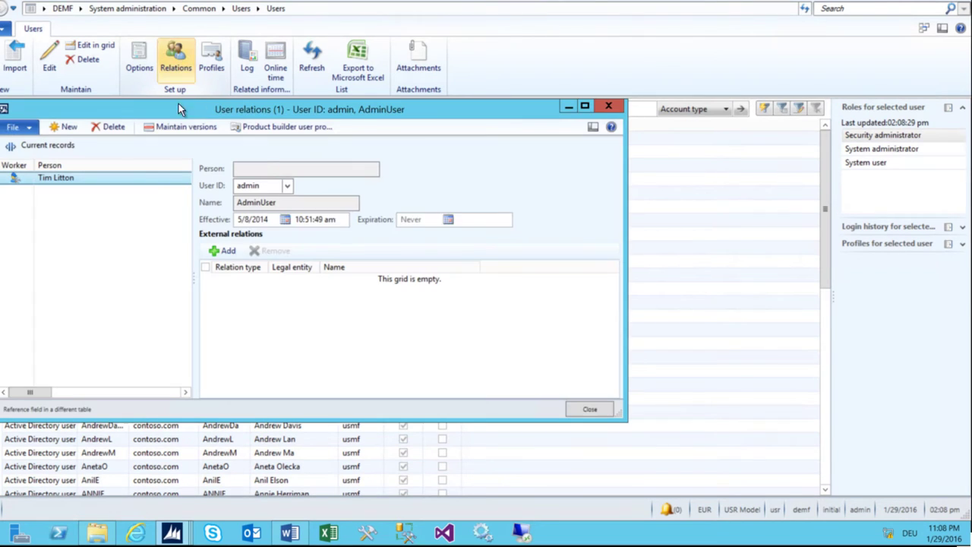
left_click(73, 181)
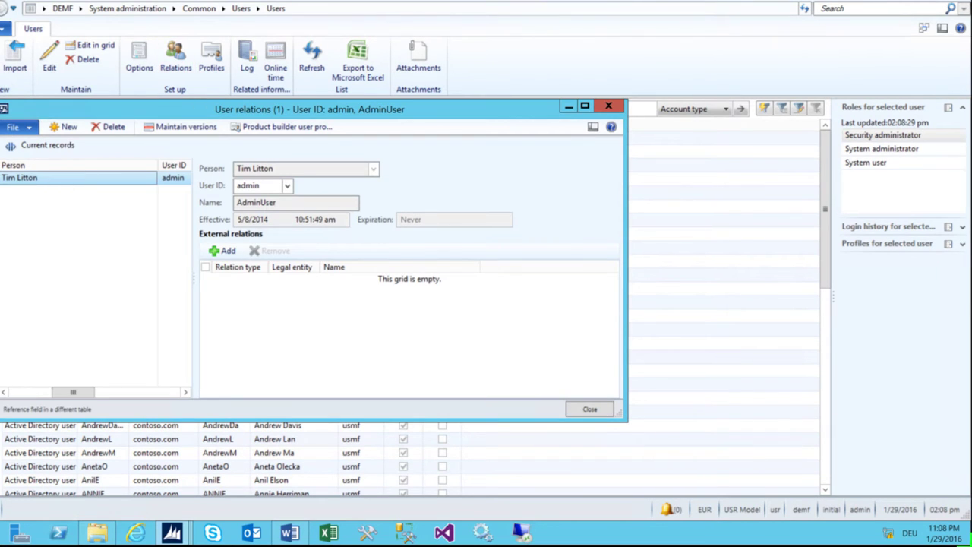
left_click(113, 127)
left_click(529, 304)
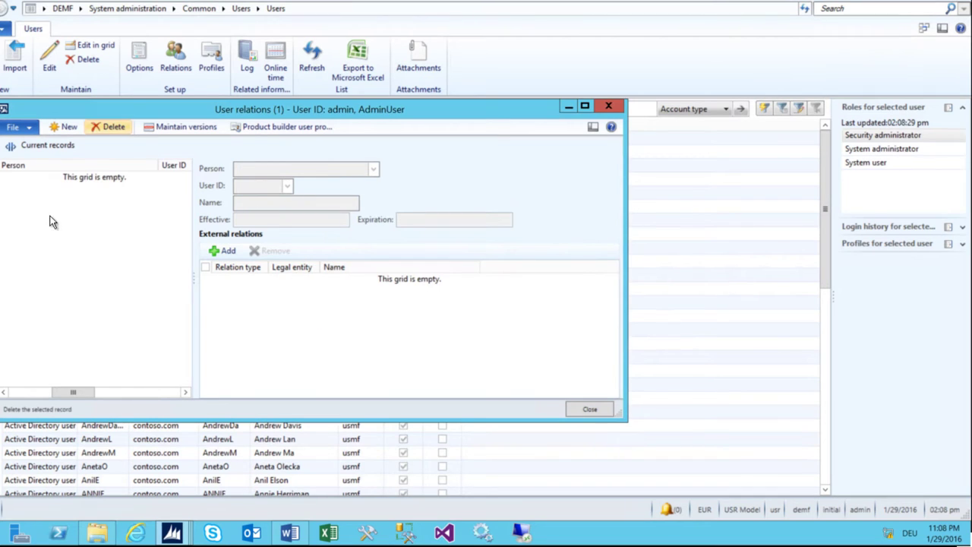
- Add a new relation linking the admin user to a person found by name filter, then close
left_click(58, 128)
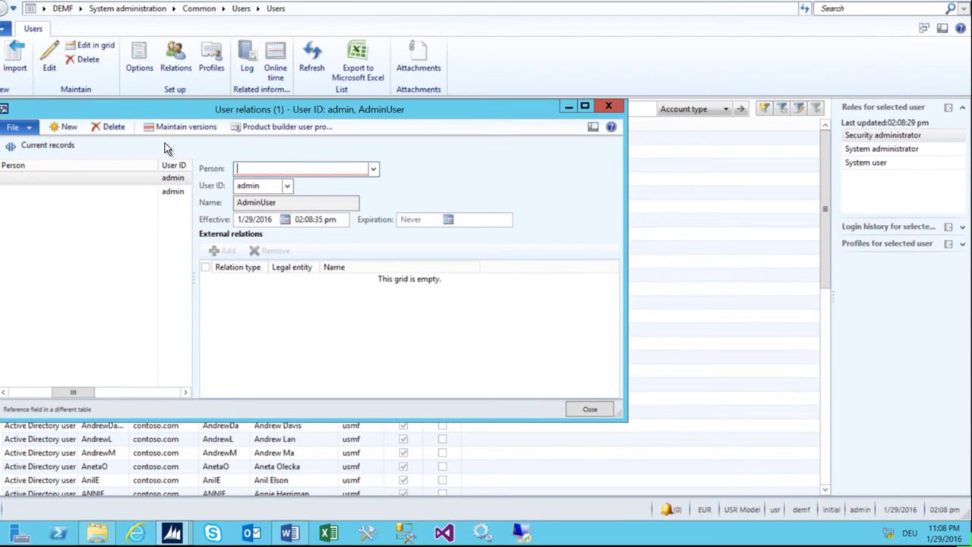
left_click(373, 168)
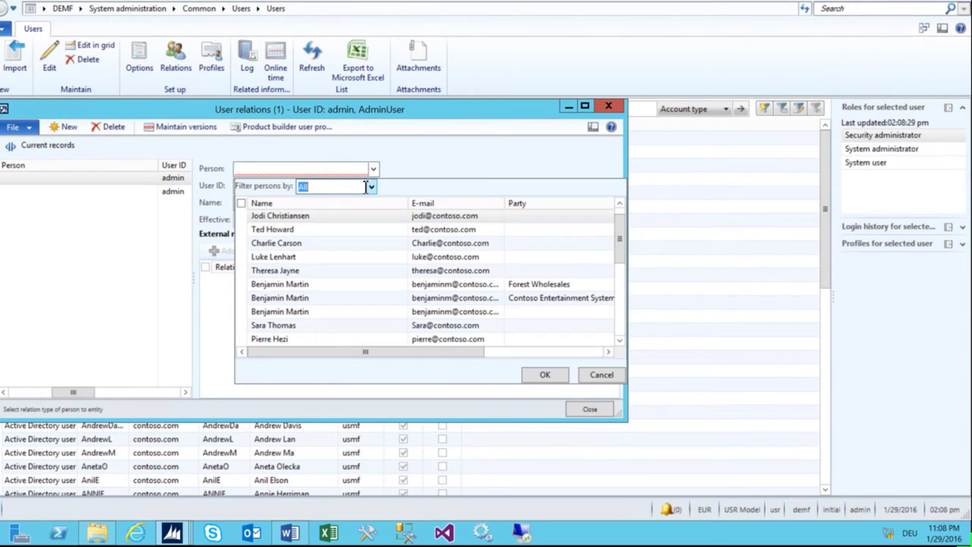
left_click(284, 212)
key("ctrl+g")
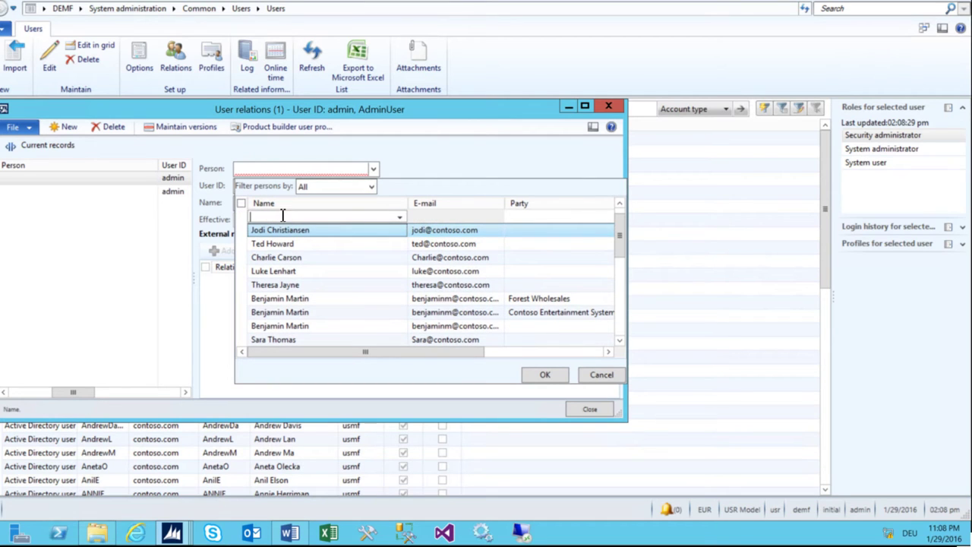
type("*berat*")
key("Return")
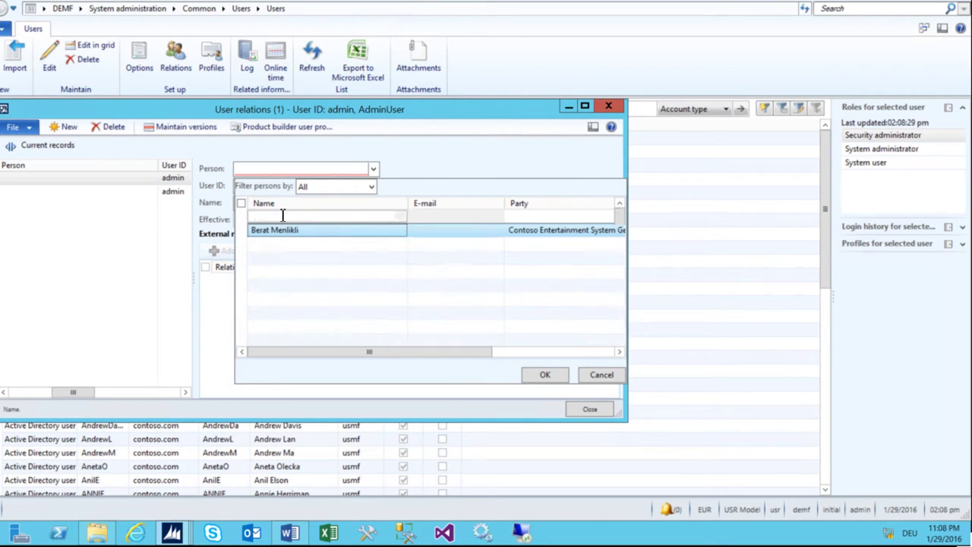
left_click(535, 374)
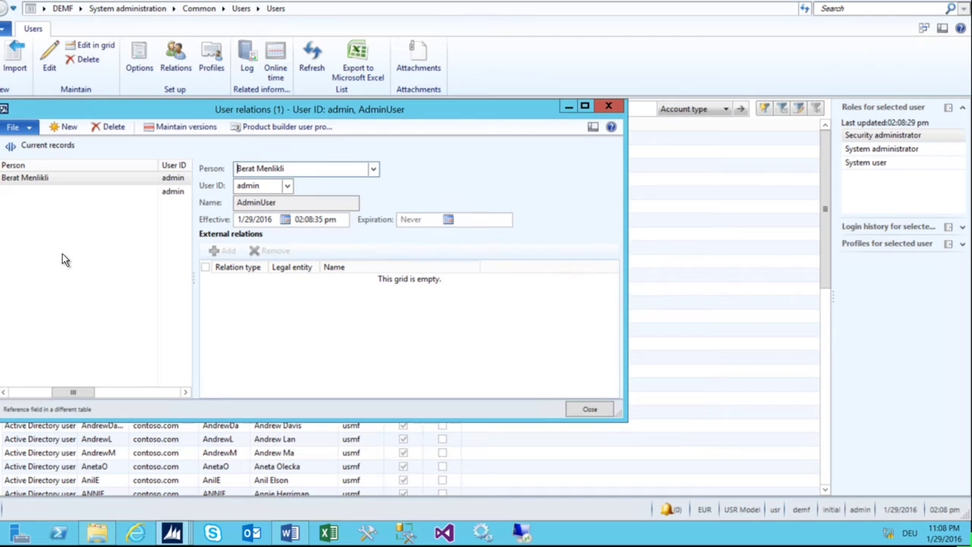
left_click(44, 177)
key("Escape")
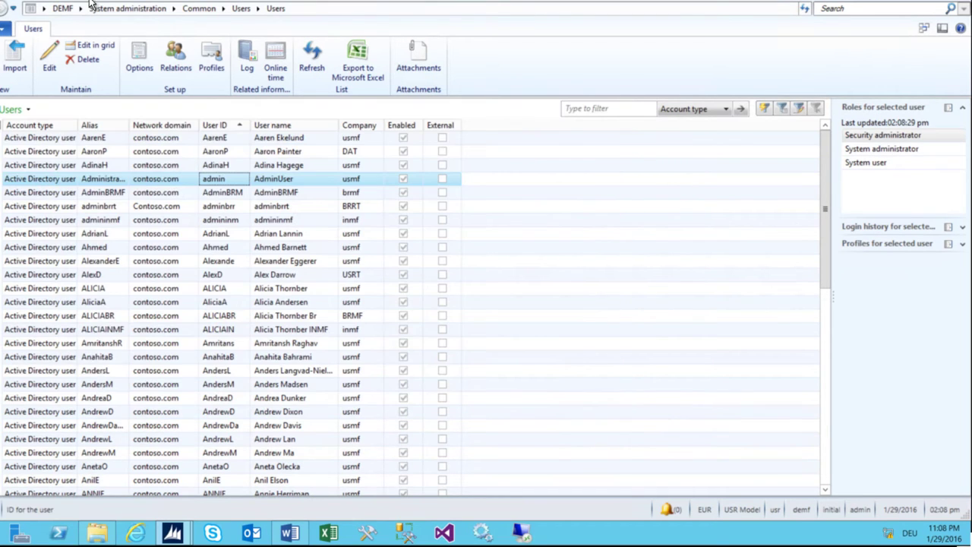
left_click(80, 8)
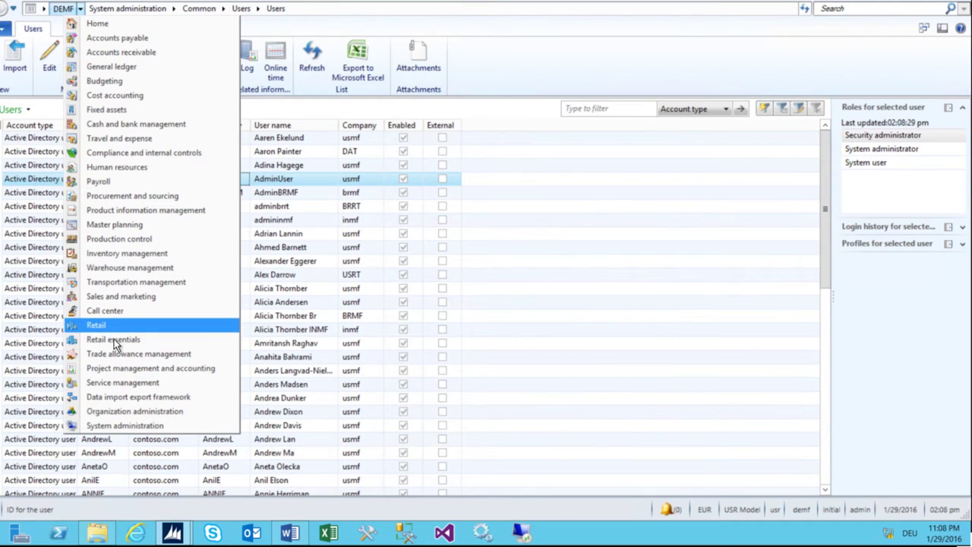
- Open Procurement and sourcing > Procurement catalogs and select MyCatalogue
left_click(106, 201)
left_click(42, 154)
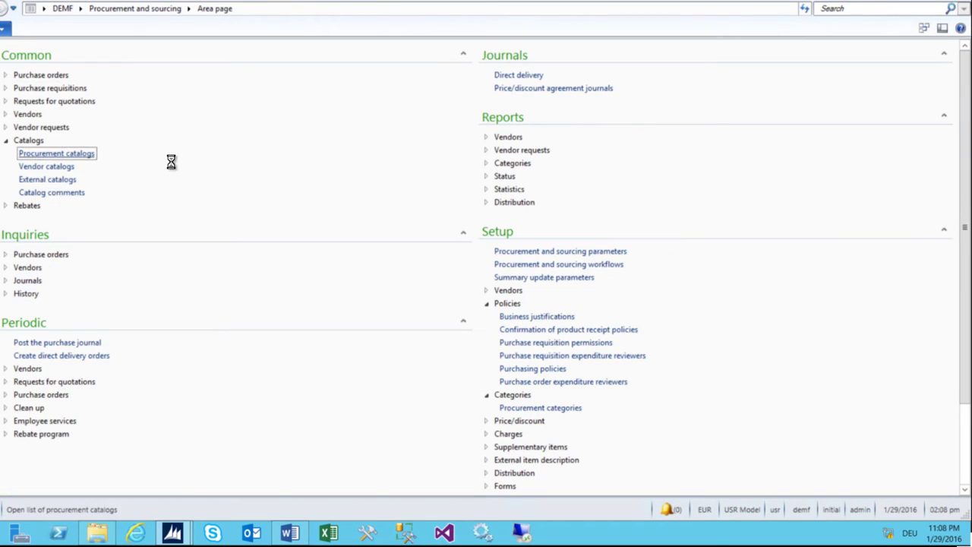
left_click(74, 143)
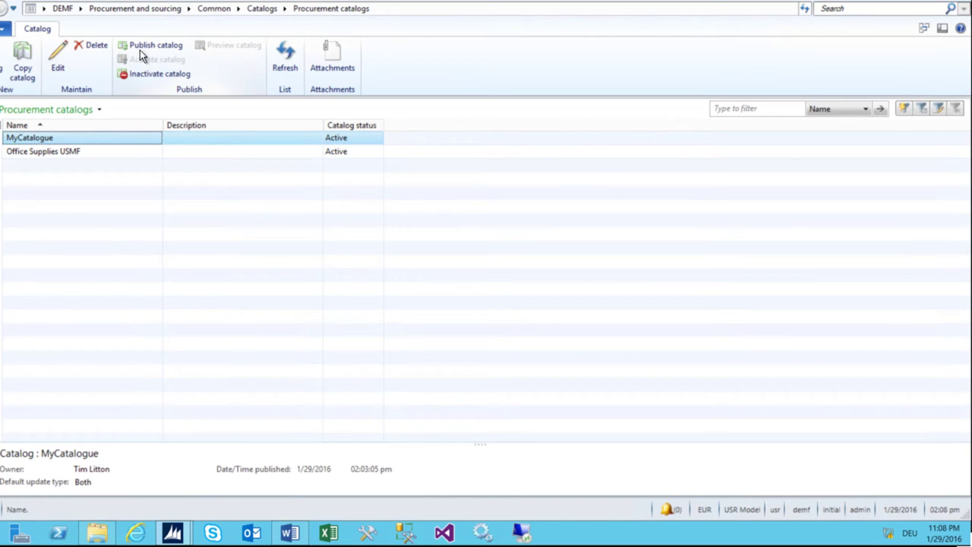
left_click(59, 151)
left_click(60, 138)
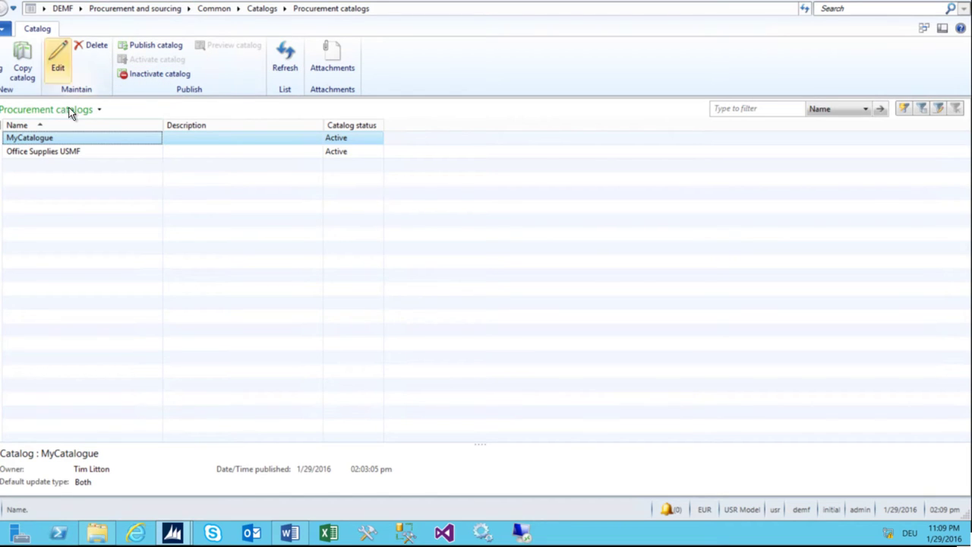
- Start copying MyCatalogue, accepting 'MyCatalogue' as the new catalog name for now
left_click(9, 72)
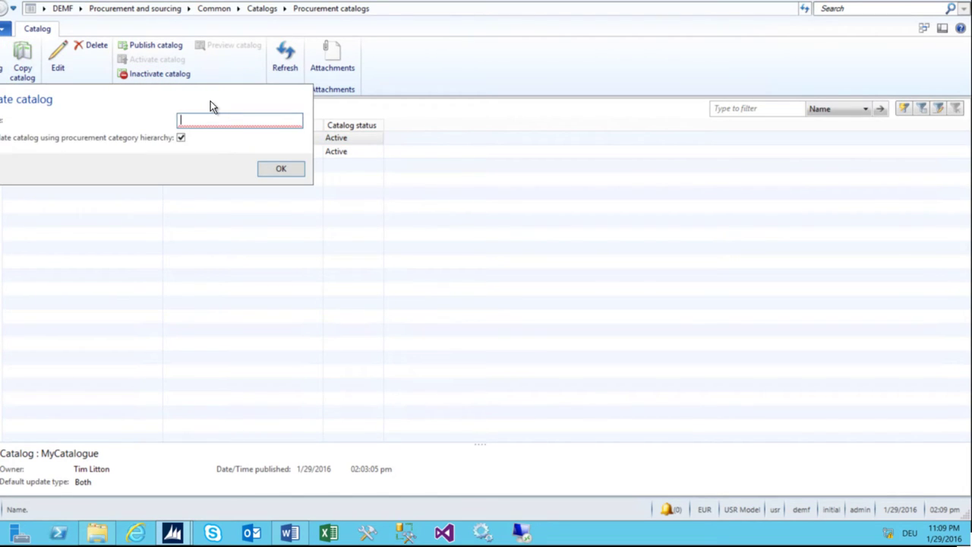
type("MyCatalogue")
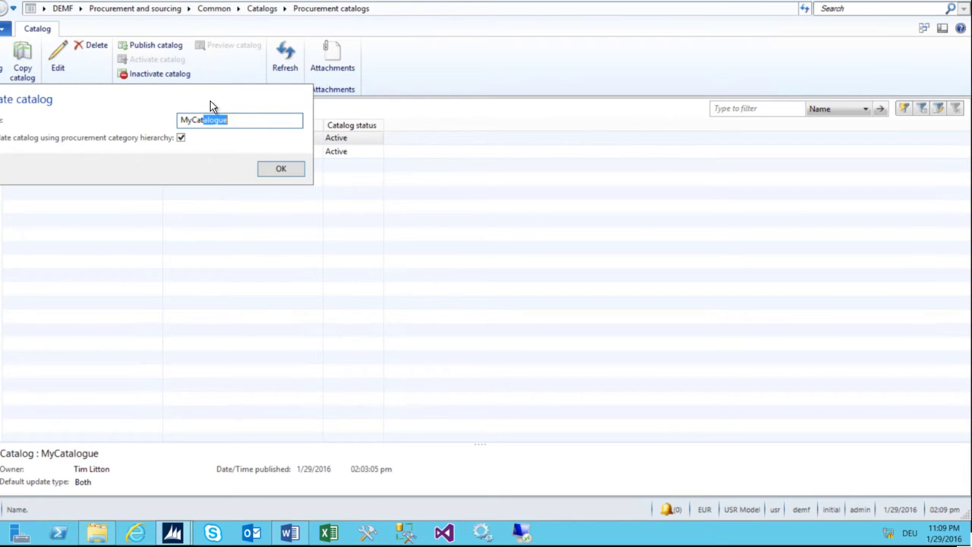
key("Tab")
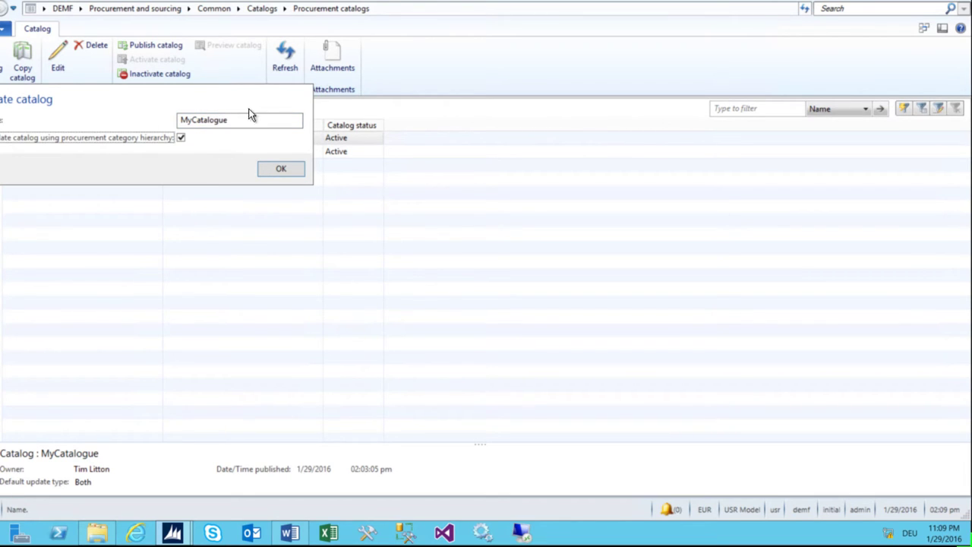
left_click(235, 118)
- Create the copy as MyCatalogue2 and open the editor for its category text
left_click(284, 161)
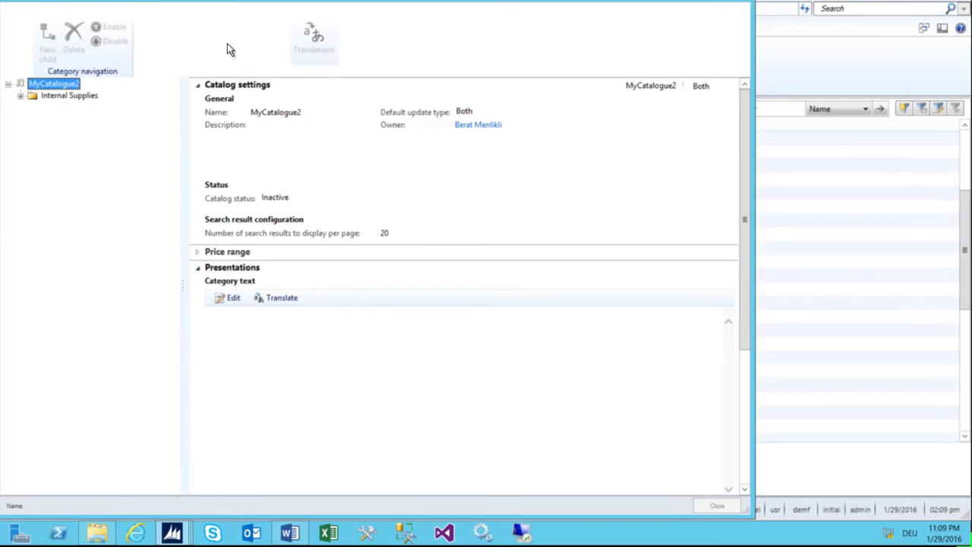
scroll(254, 300, "down", 1)
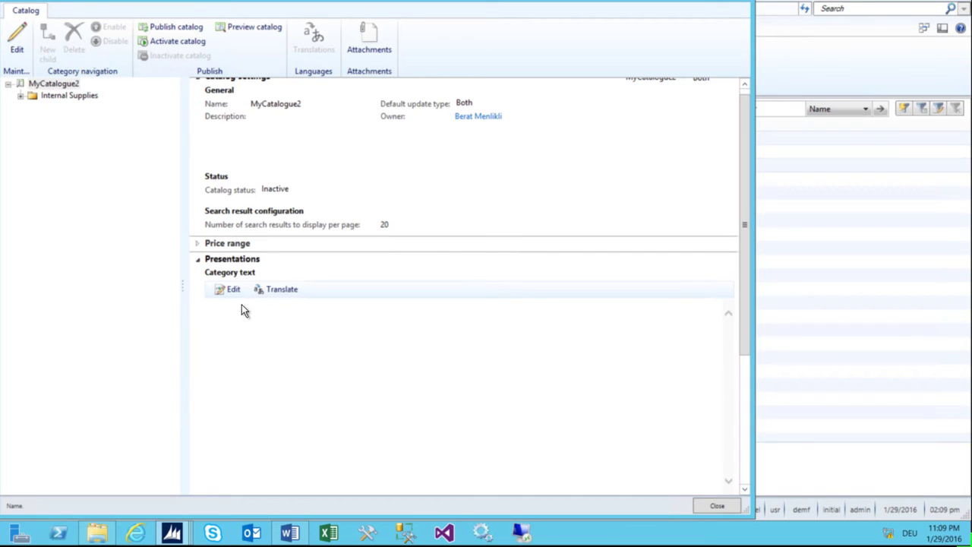
left_click(229, 290)
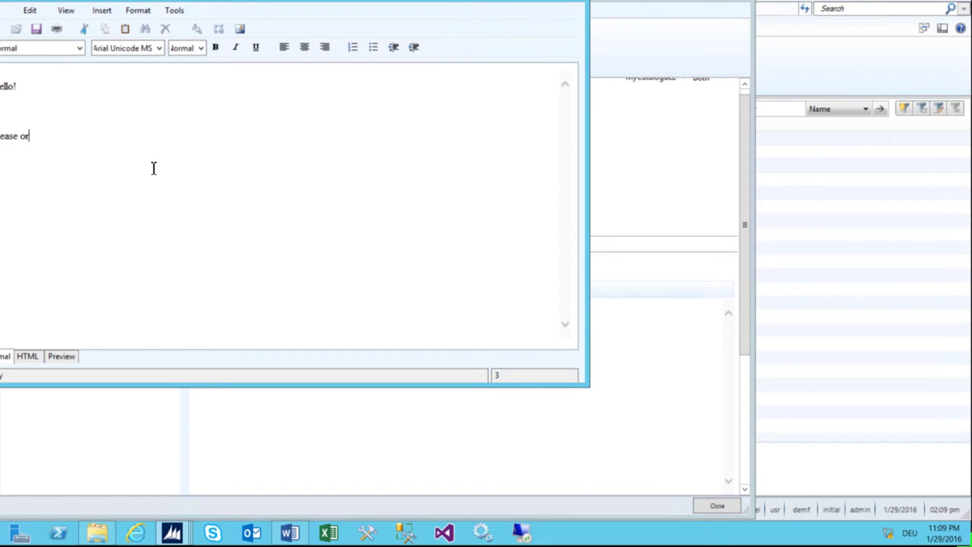
- Set MyCatalogue2's category text to 'Hello' and 'Feel free to order something' and save
type("der")
key("alt+F4")
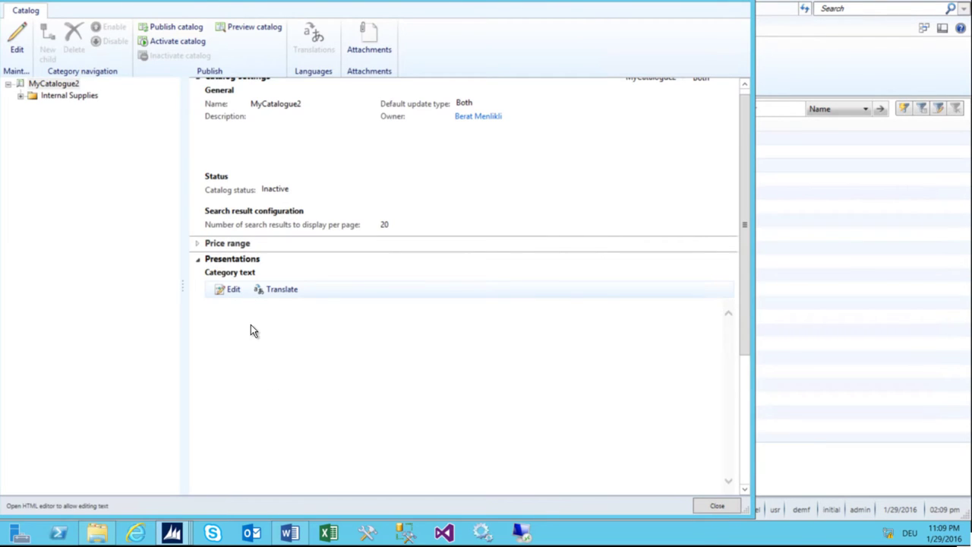
left_click(196, 262)
left_click(200, 266)
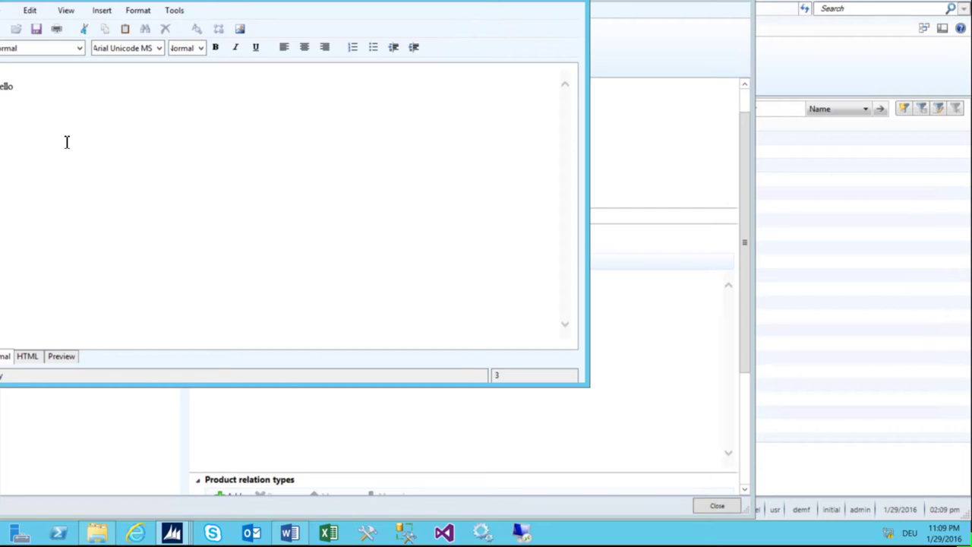
type("el free to order something")
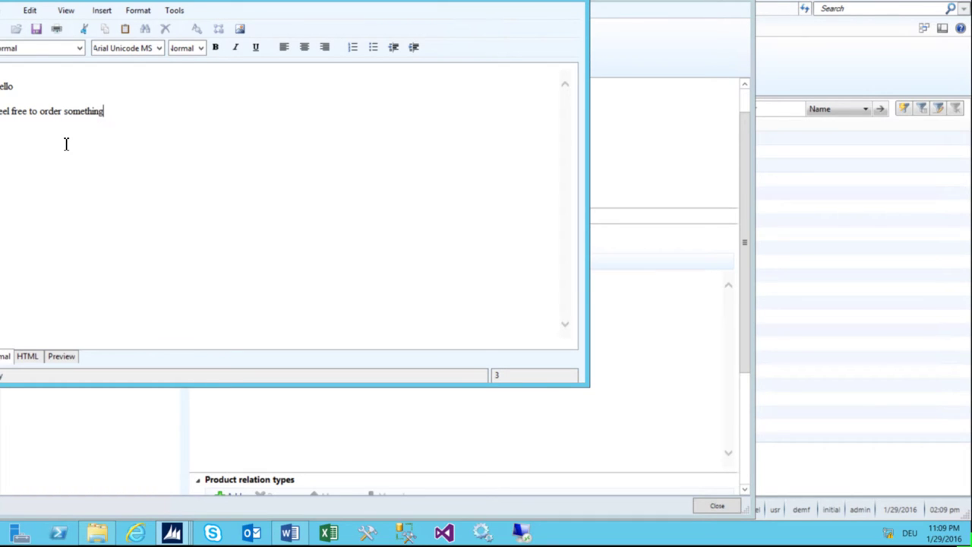
left_click(35, 30)
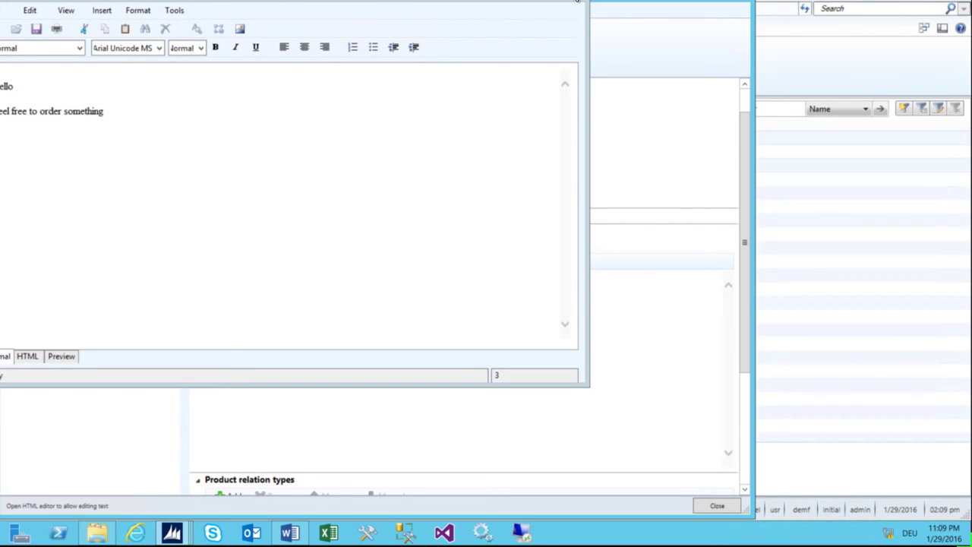
scroll(329, 384, "down", 2)
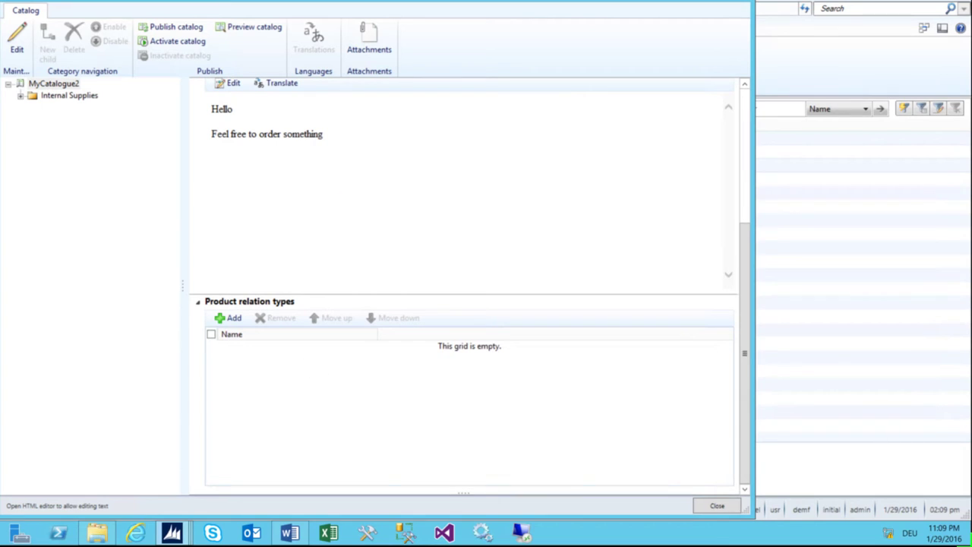
- Review the Laptops, Phones and Tablets category settings under Internal Supplies, then close the category form
left_click(20, 96)
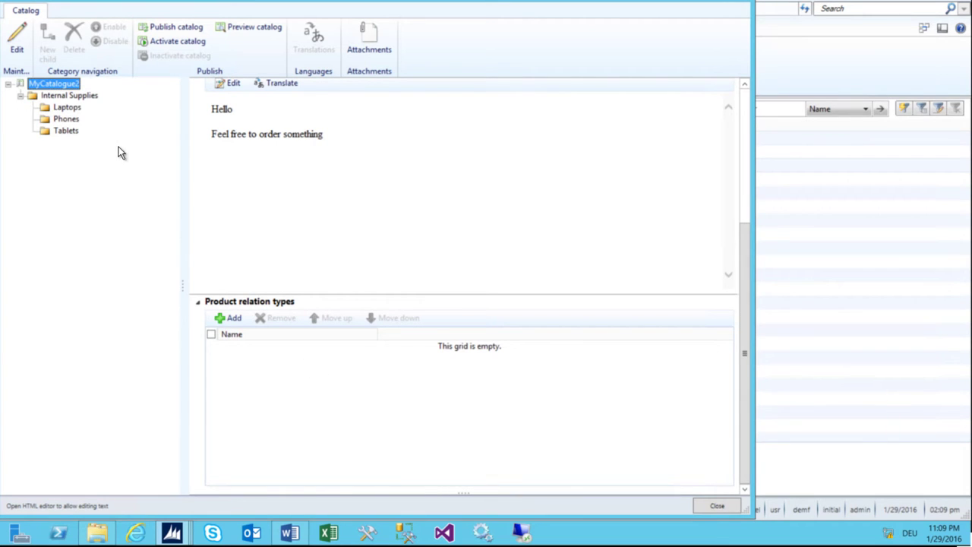
left_click(54, 108)
left_click(204, 226)
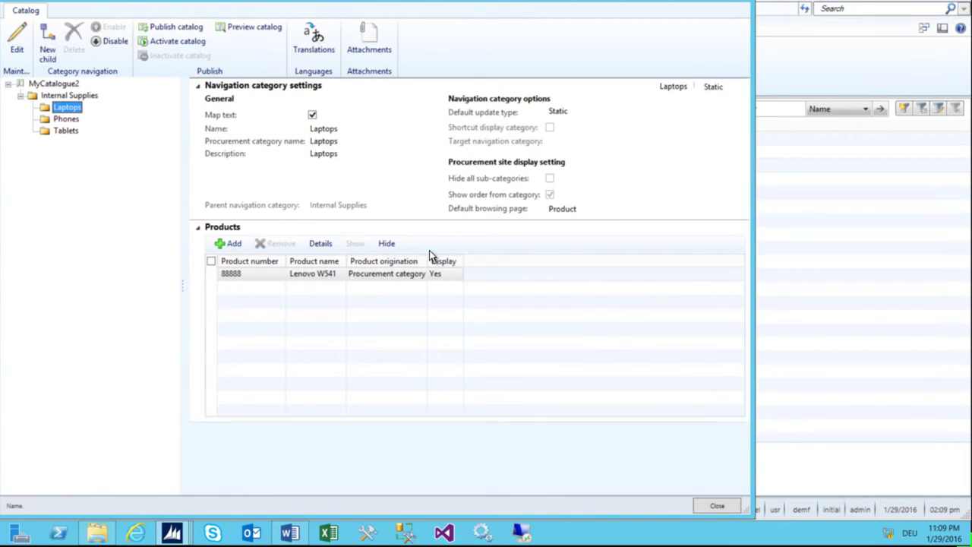
left_click(229, 430)
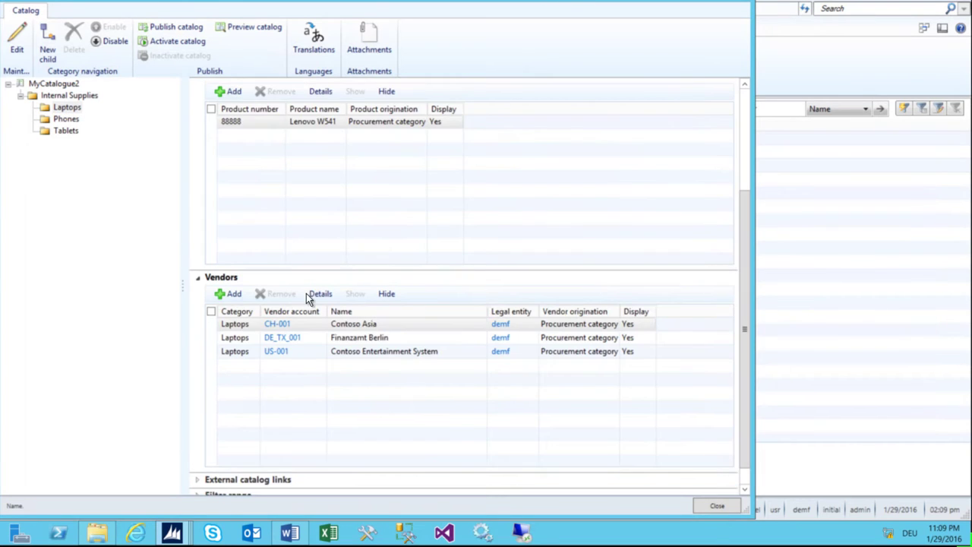
scroll(259, 212, "up", 4)
left_click(198, 227)
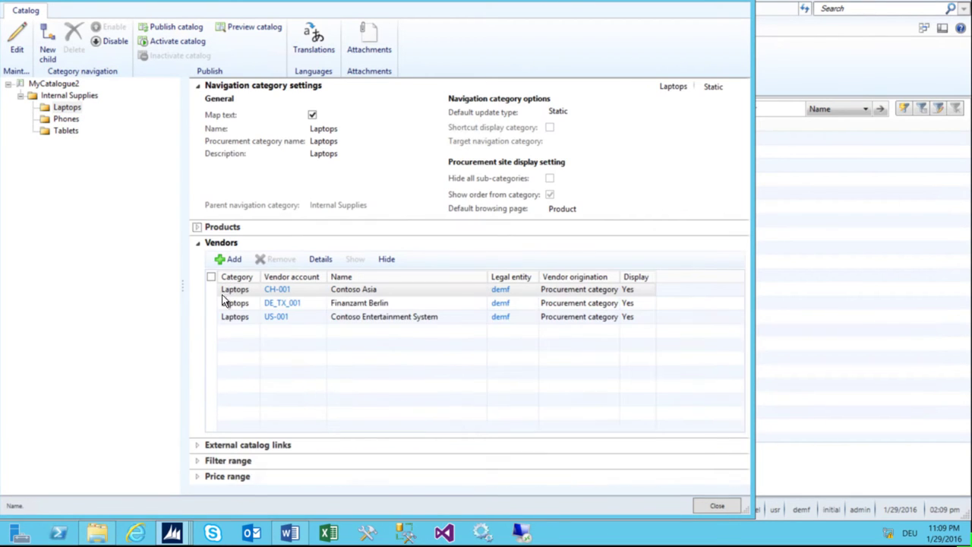
left_click(196, 242)
left_click(66, 119)
left_click(65, 131)
key("Up")
key("Up")
key("Up")
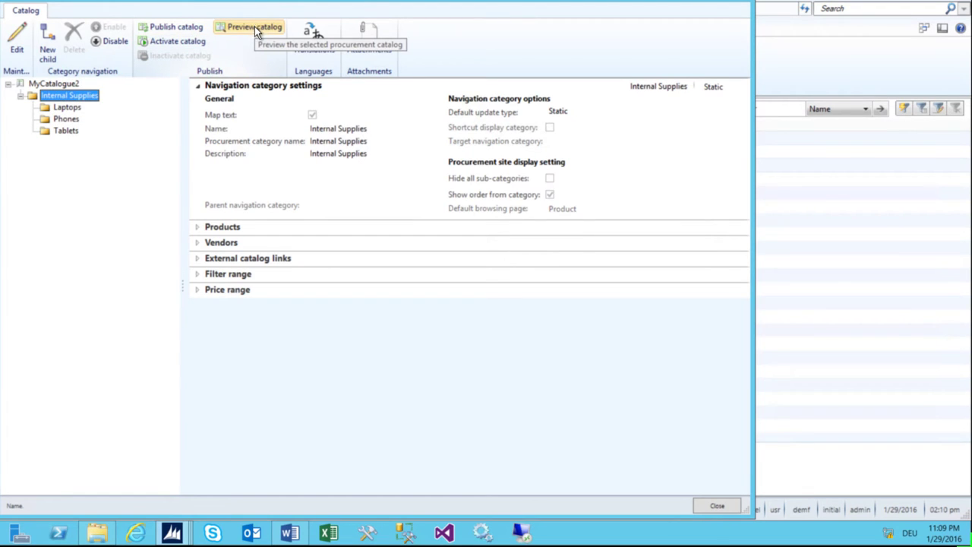
key("Escape")
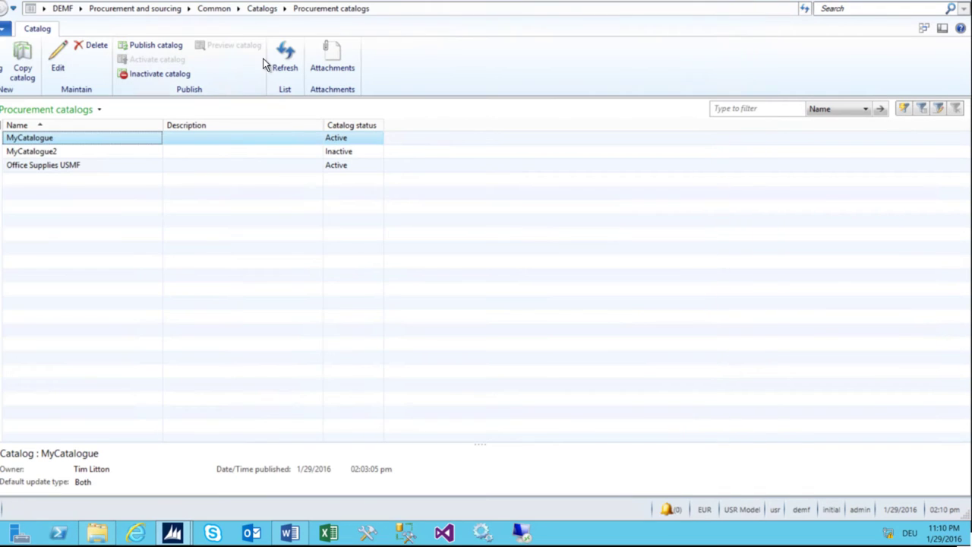
- Activate the MyCatalogue2 catalog and return to the Procurement and sourcing area page
left_click(79, 153)
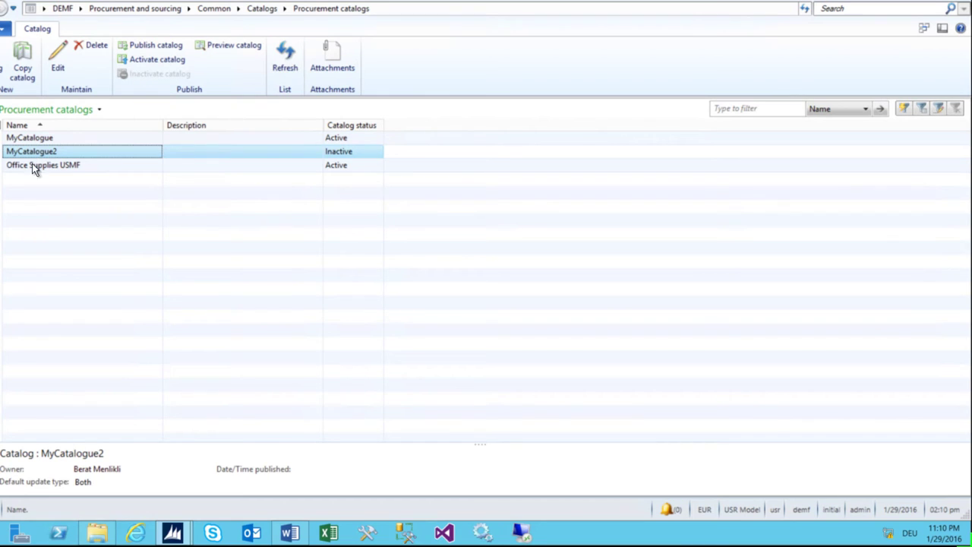
left_click(134, 59)
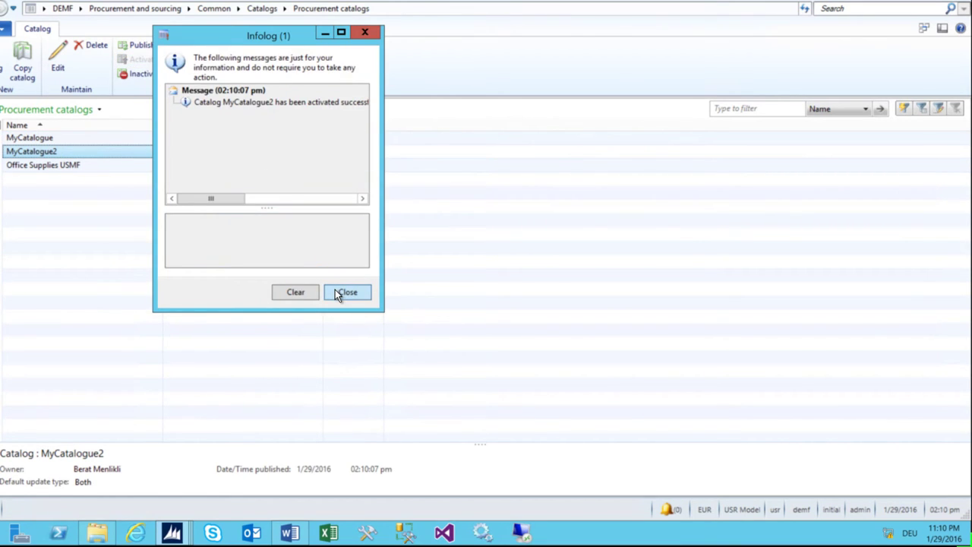
left_click(338, 294)
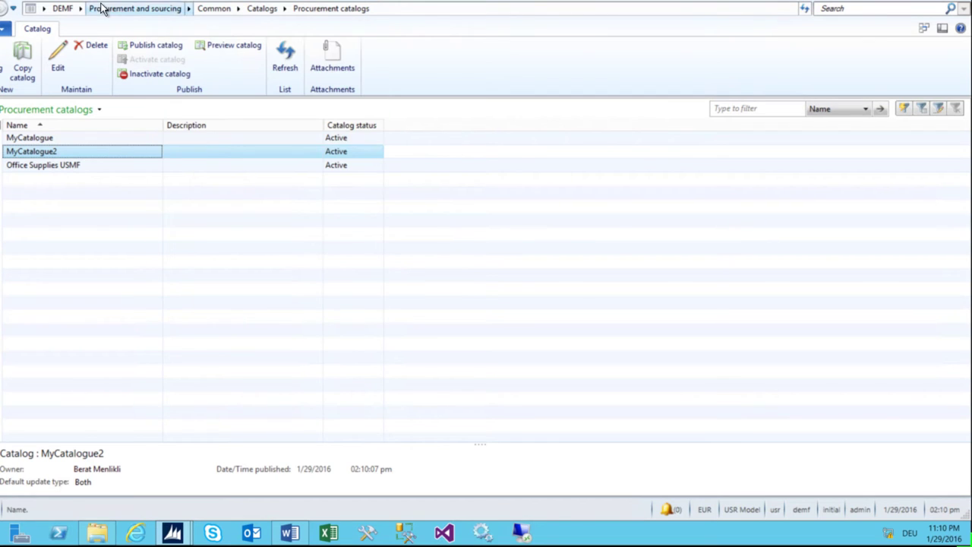
left_click(100, 9)
- Edit MyCompanyPolicy in Purchasing policies and retire its existing catalog policy rule
left_click(525, 369)
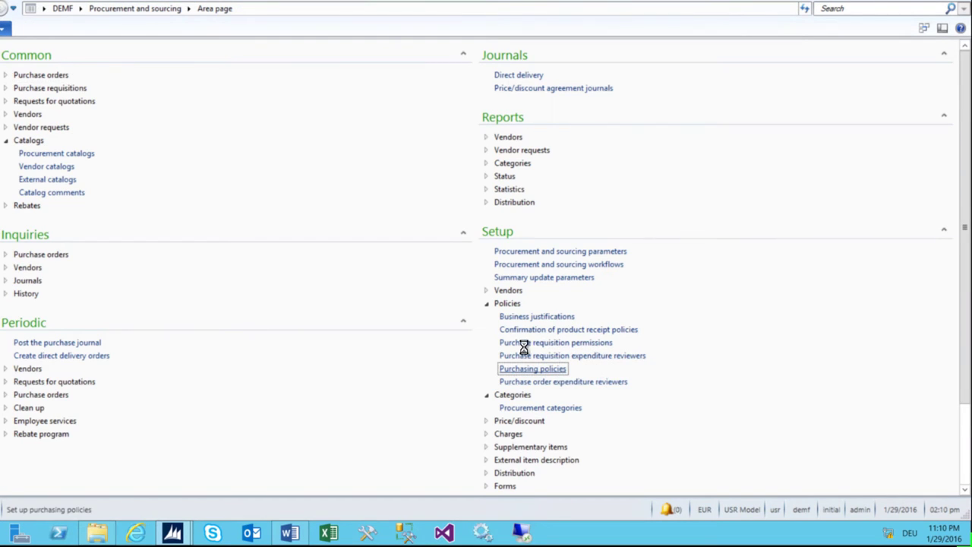
left_click(60, 151)
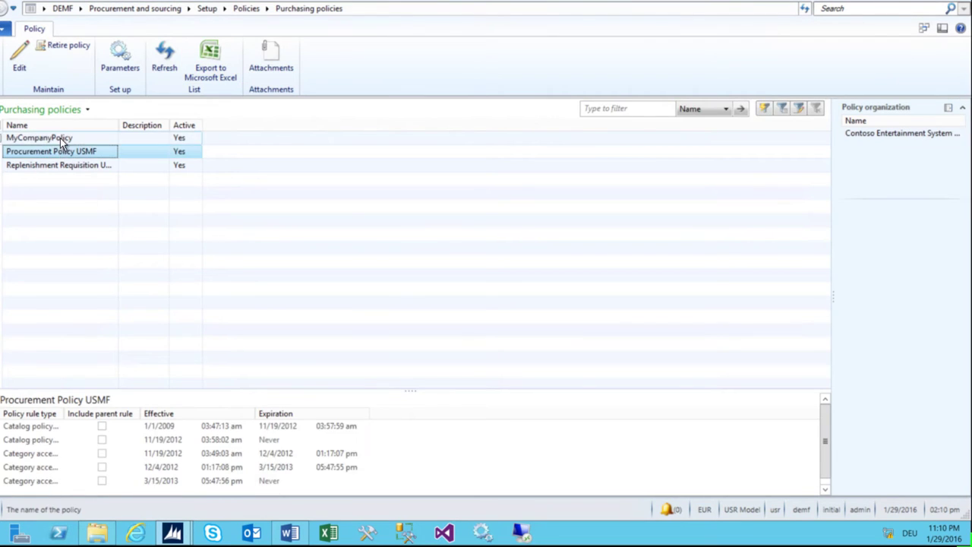
left_click(60, 138)
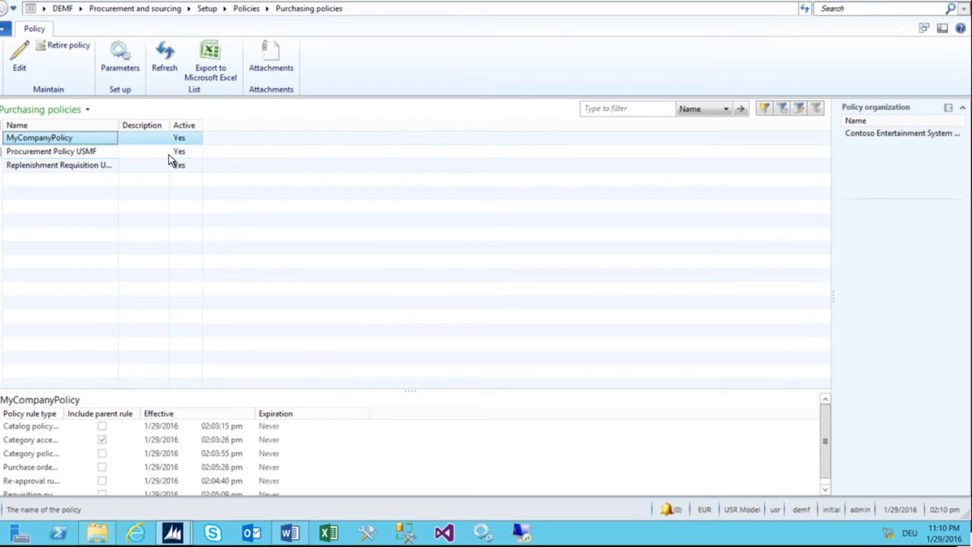
left_click(24, 65)
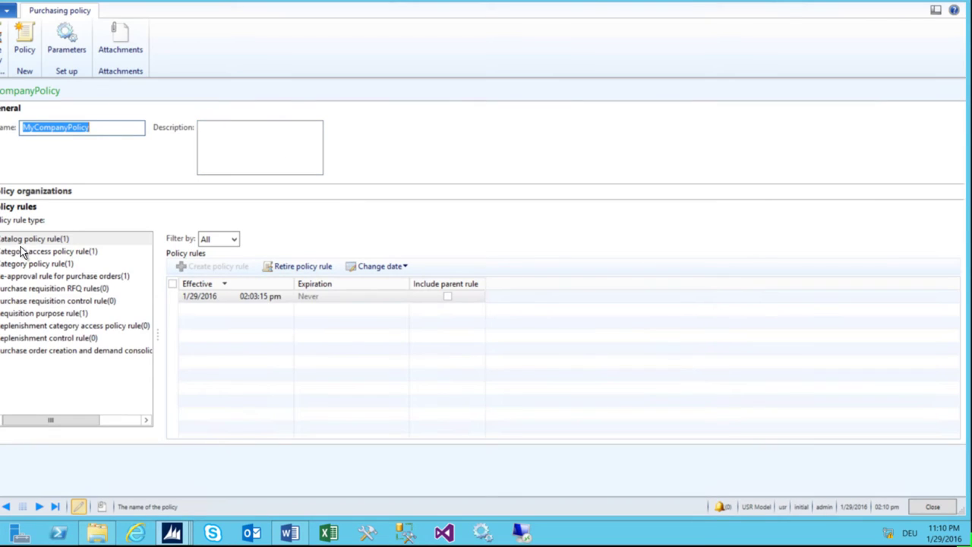
left_click(31, 240)
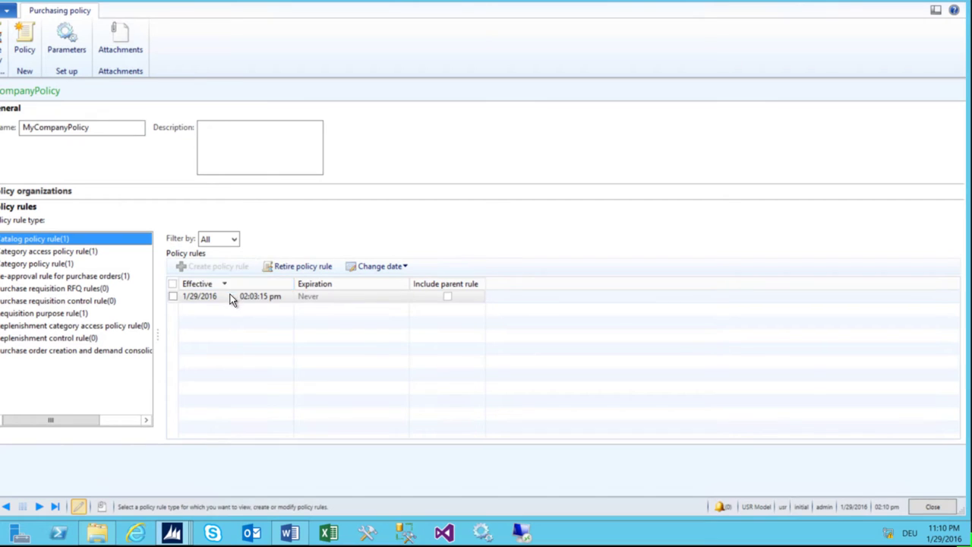
left_click(233, 296)
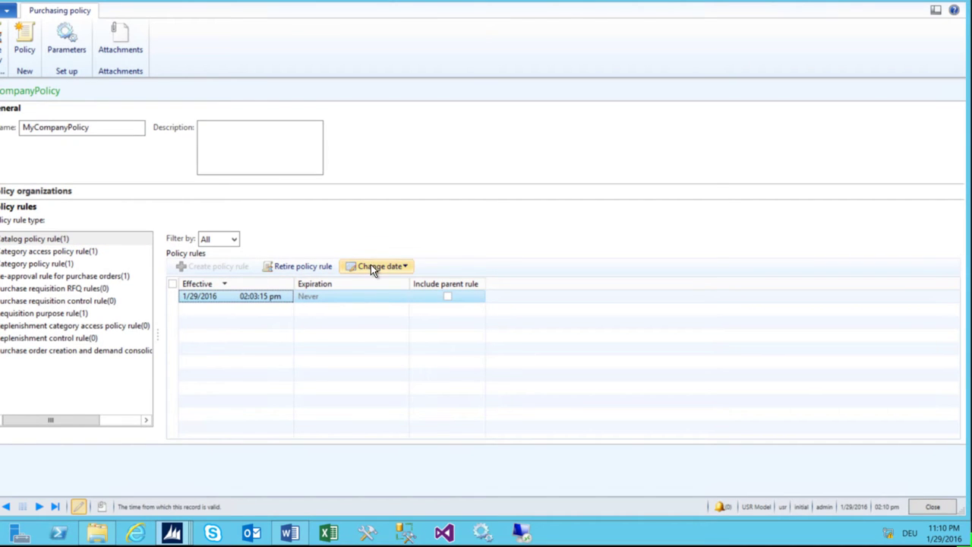
left_click(302, 266)
key("Return")
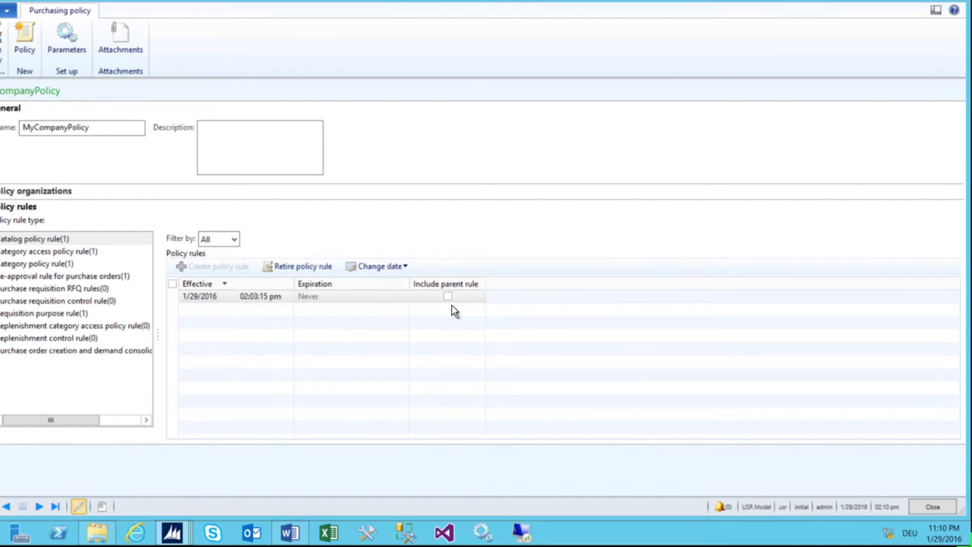
- Create a new catalog policy rule using MyCatalogue2, then close the policy and return to Procurement
left_click(211, 265)
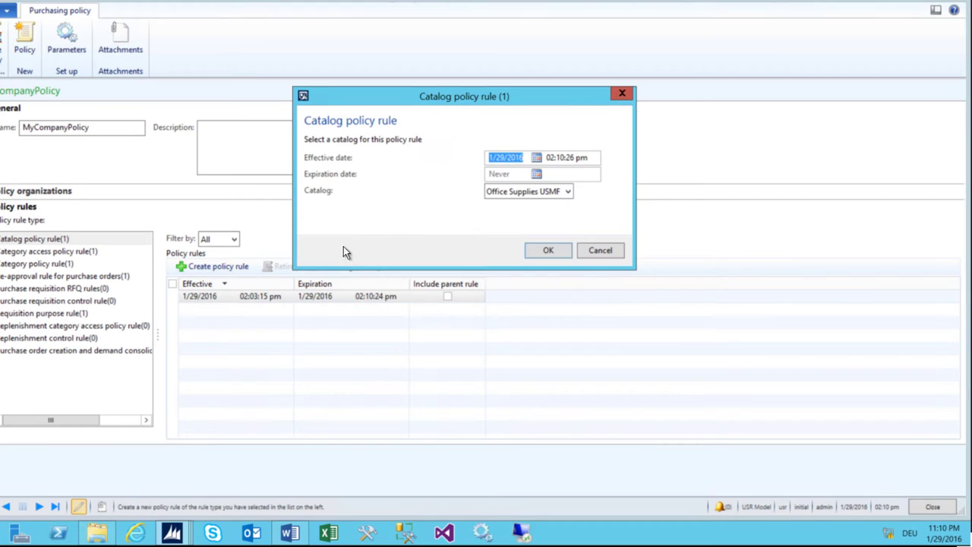
left_click(566, 191)
left_click(520, 228)
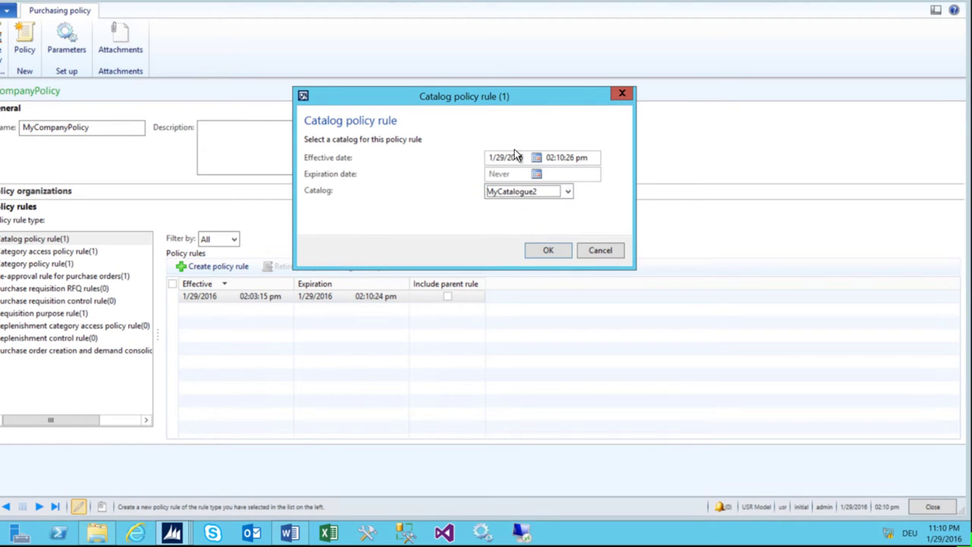
left_click(541, 250)
left_click(84, 264)
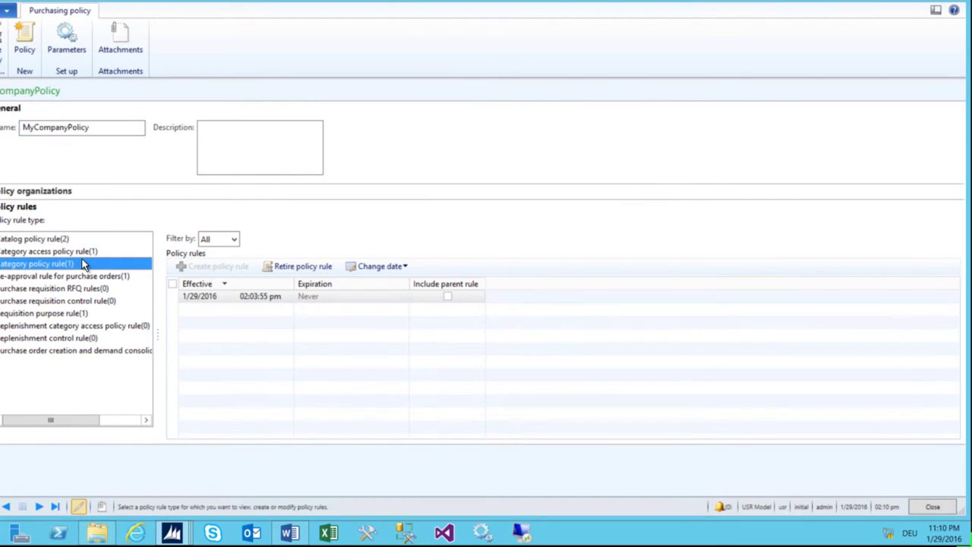
key("Escape")
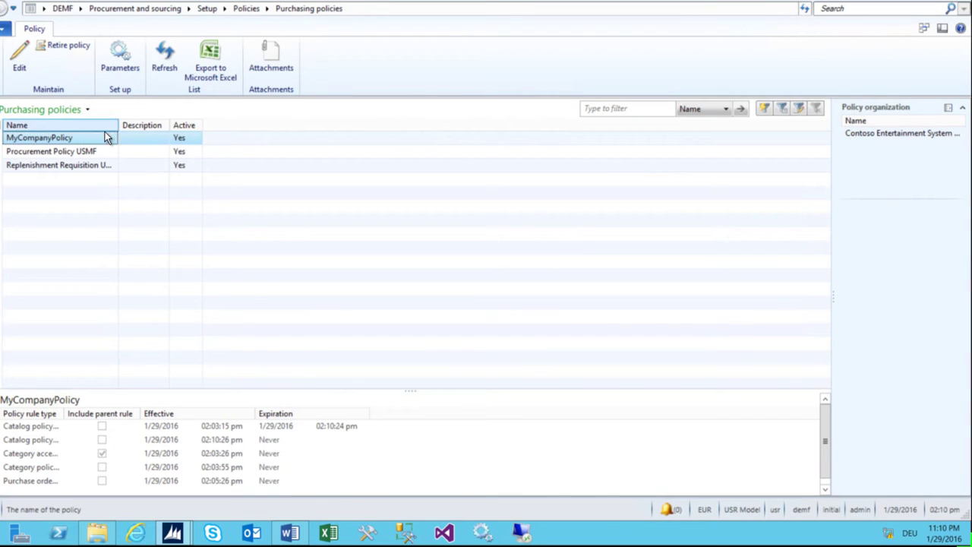
left_click(68, 152)
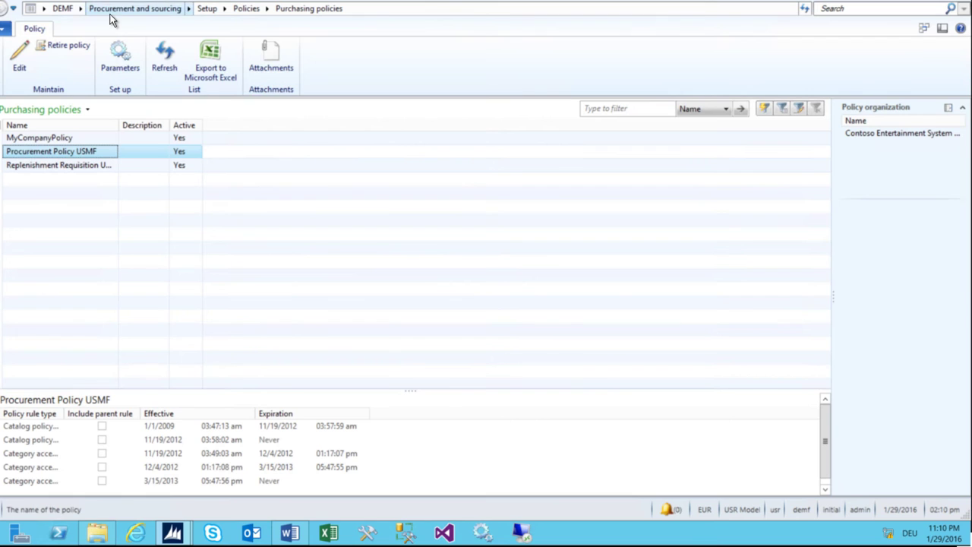
left_click(111, 10)
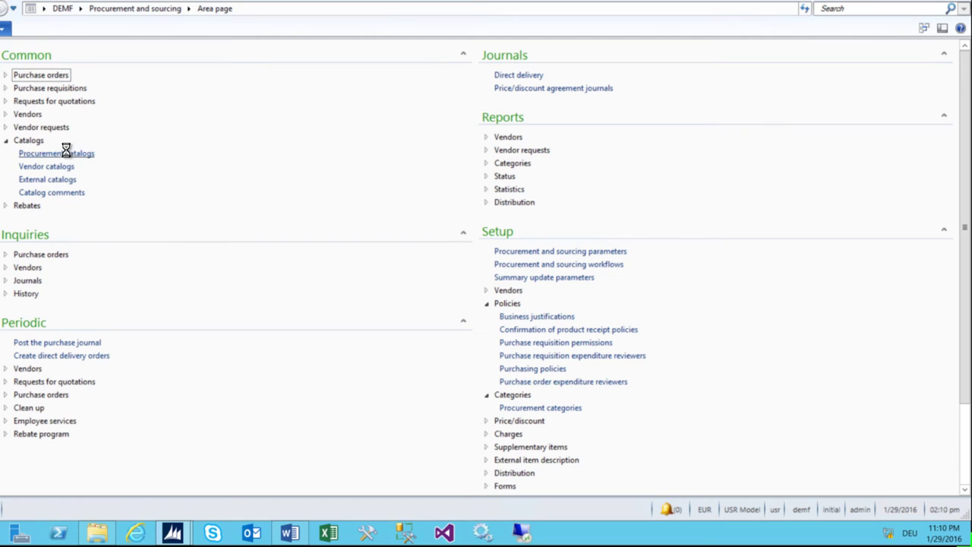
- Preview the MyCatalogue2 procurement catalog in the Enterprise Portal
left_click(61, 154)
left_click(50, 152)
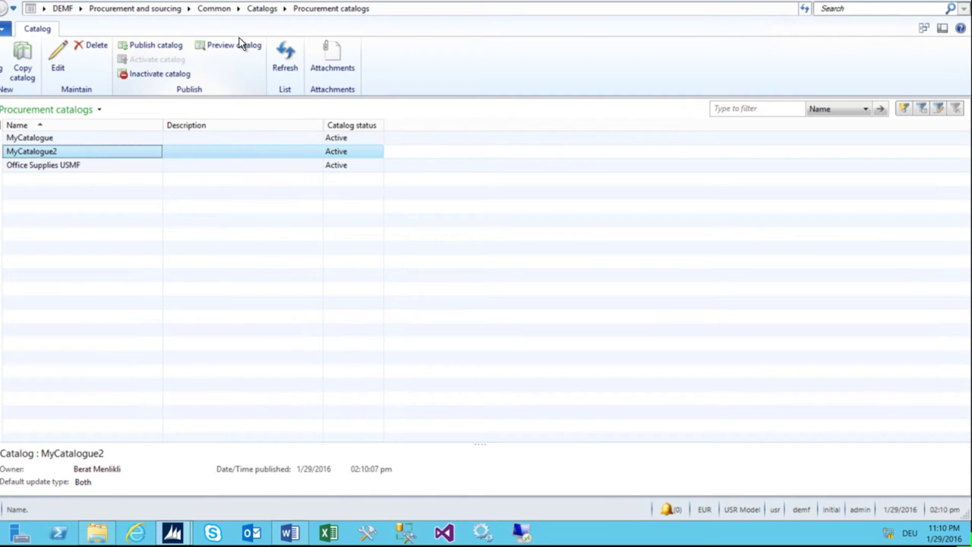
left_click(233, 46)
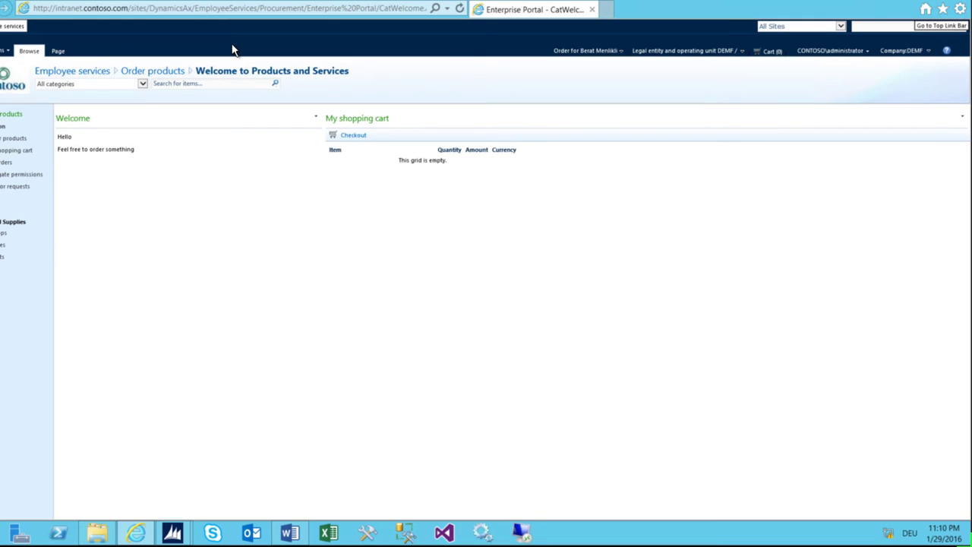
left_click_drag(141, 151, 70, 141)
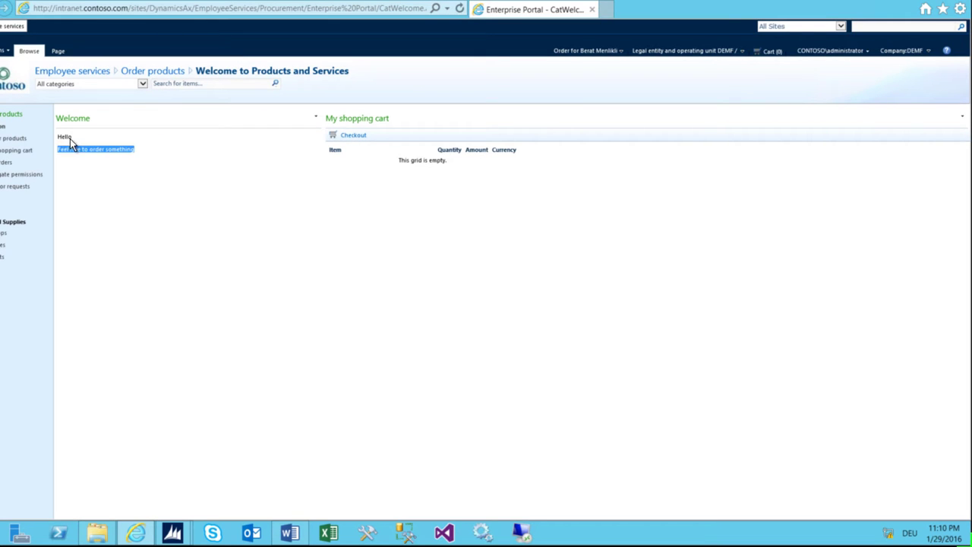
left_click(84, 149)
mouse_move(170, 165)
left_mouse_down()
mouse_move(53, 137)
mouse_move(150, 168)
left_mouse_up()
left_click(60, 137)
left_click(163, 168)
- Search the Laptops category, find no products, and return to the Procurement and sourcing area page
left_click(142, 84)
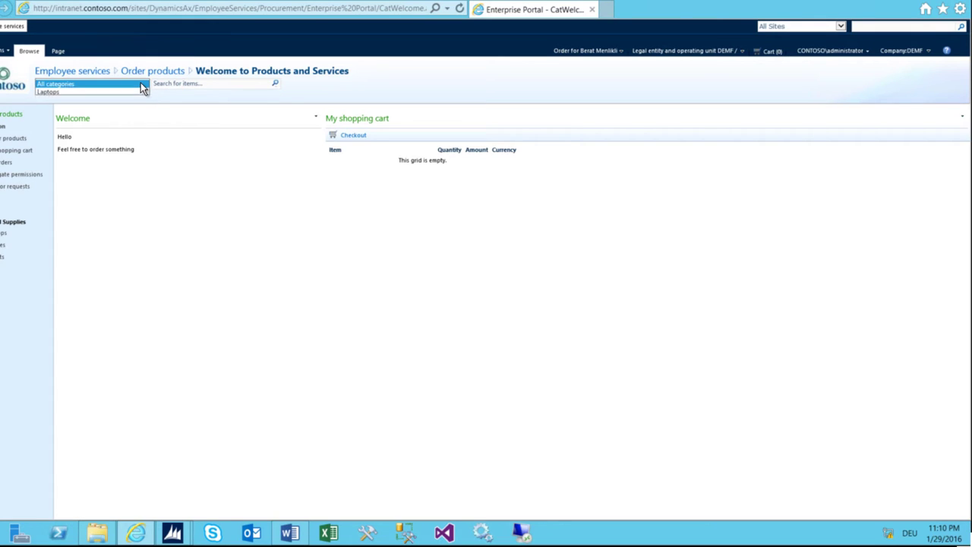
left_click(51, 92)
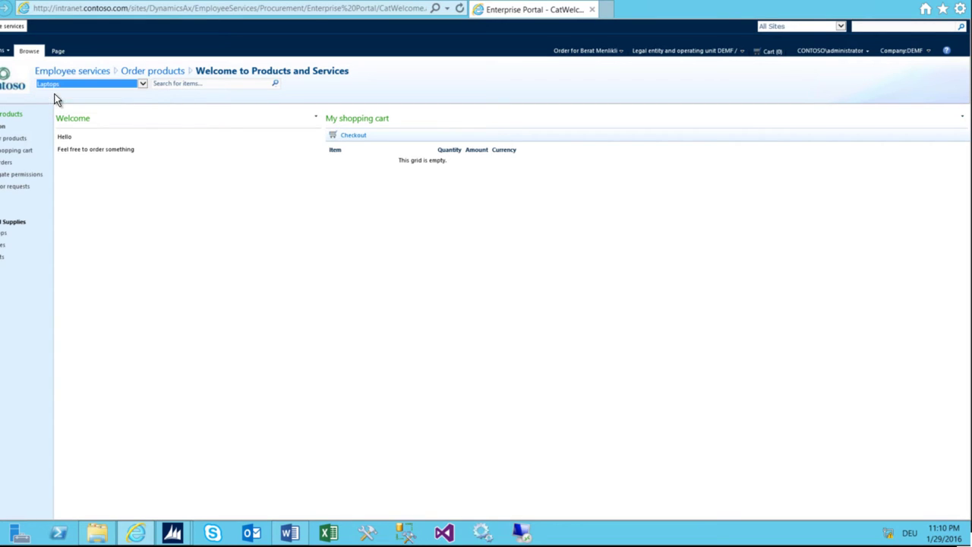
left_click(276, 88)
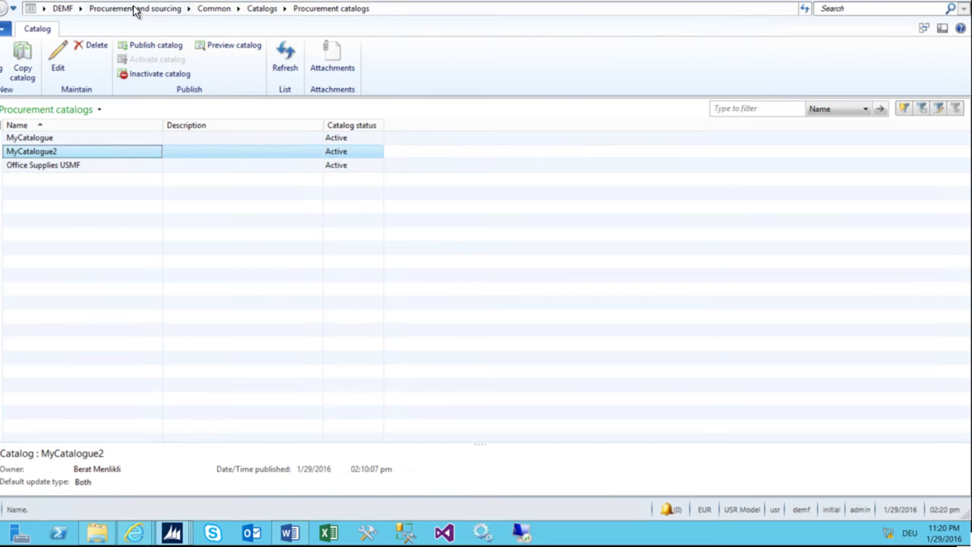
left_click(133, 9)
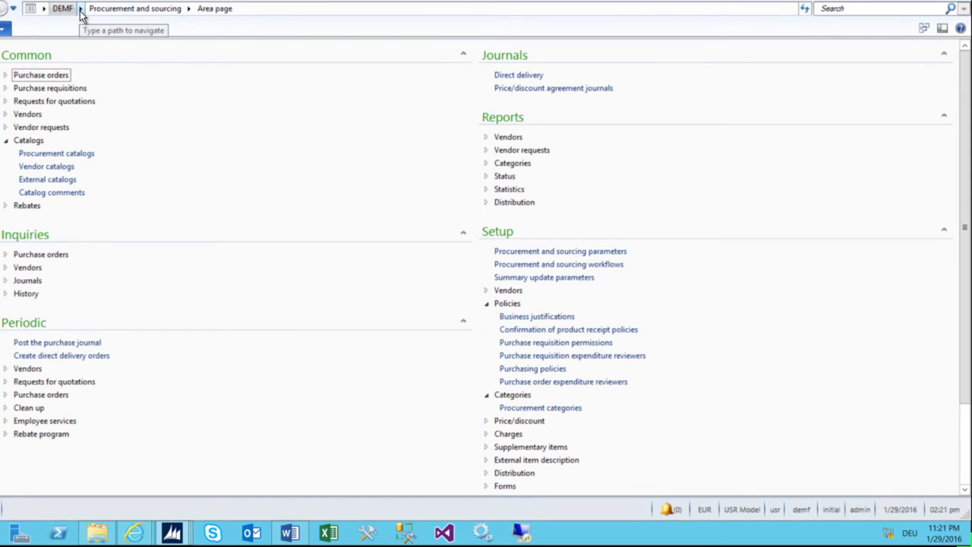
- In Product information management's product groups, add a group named Group Node
left_click(81, 9)
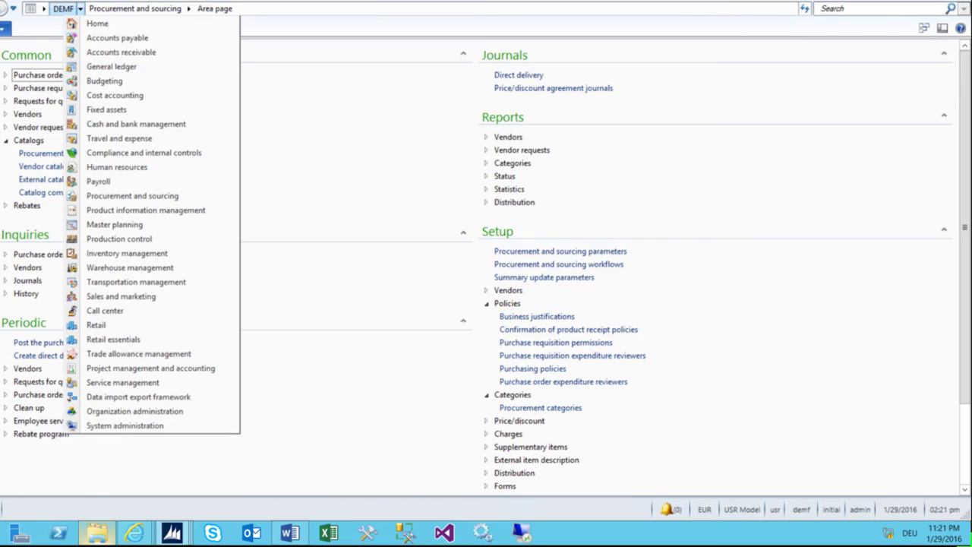
mouse_move(98, 533)
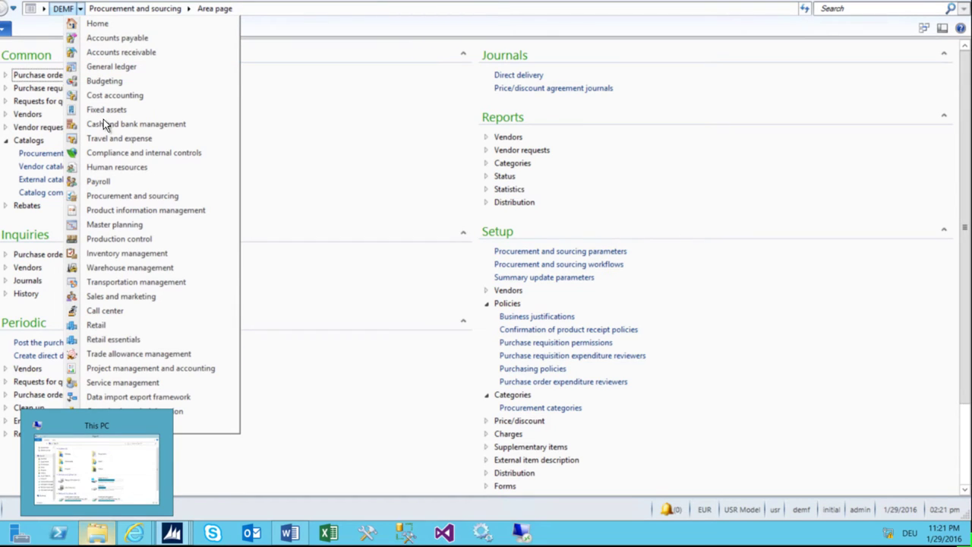
left_click(122, 210)
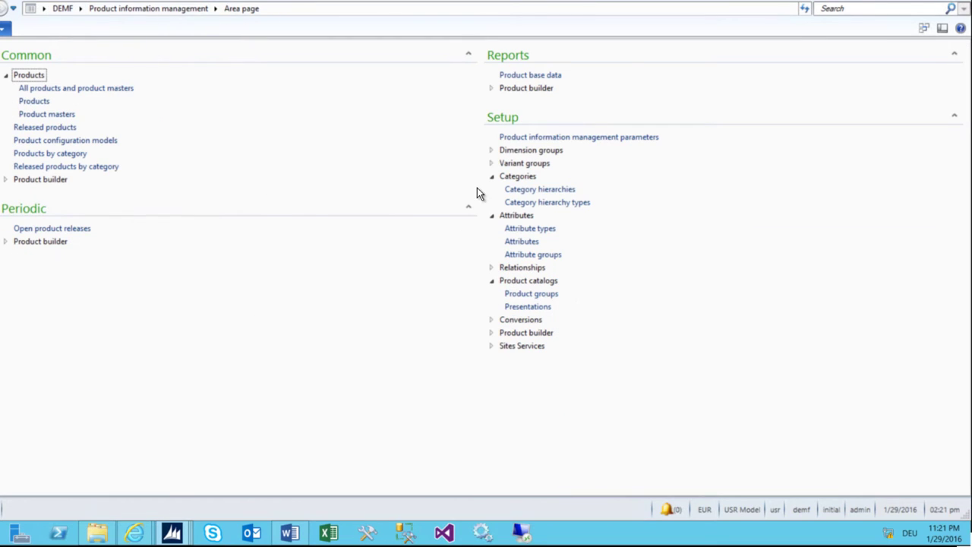
left_click(531, 295)
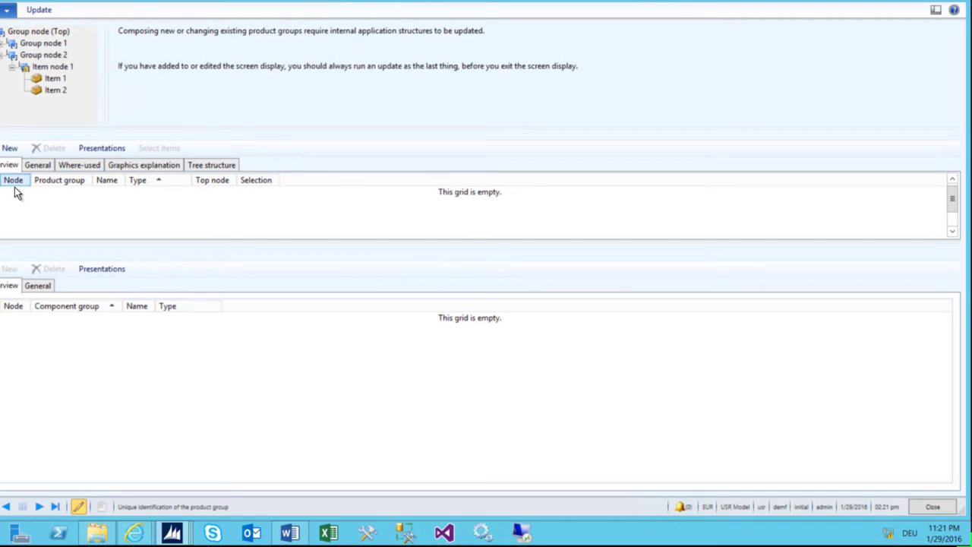
left_click(9, 148)
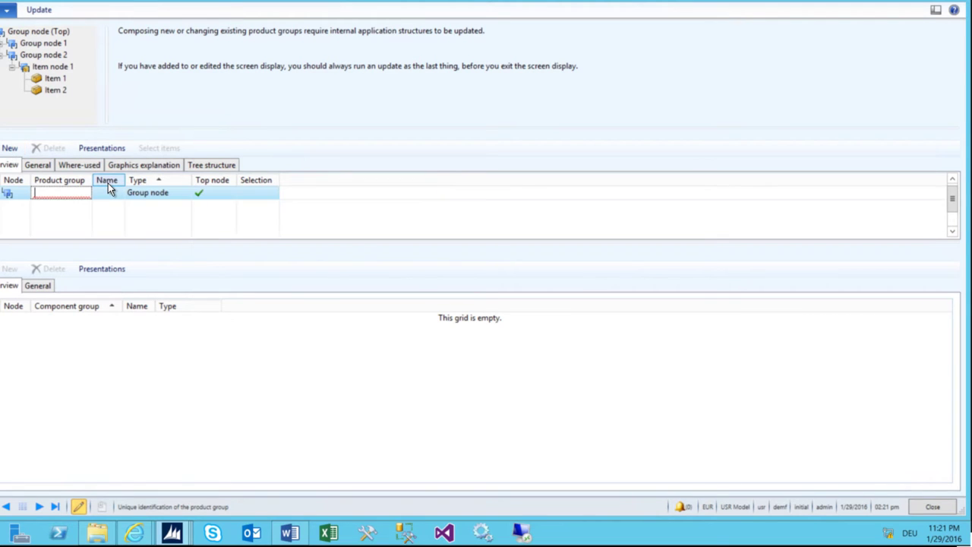
type("Group Node")
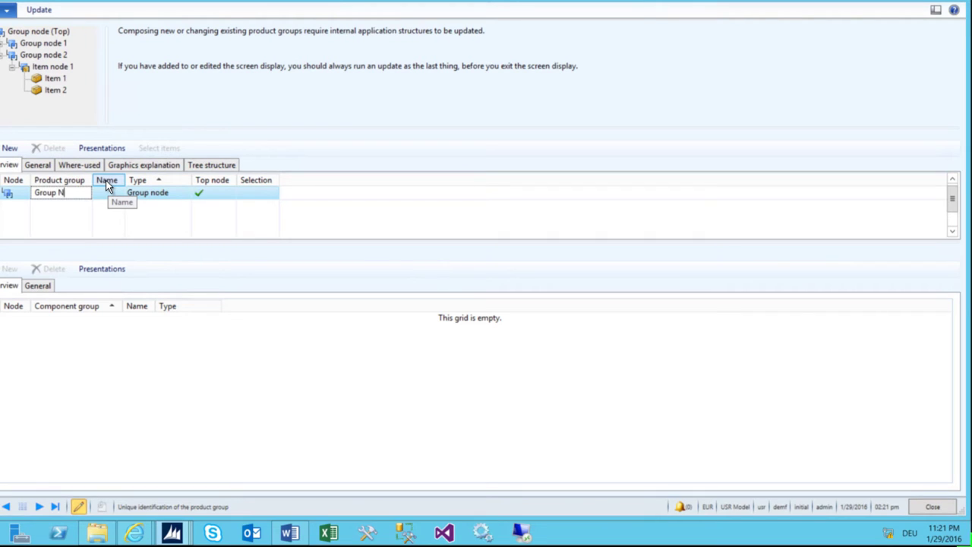
key("Tab")
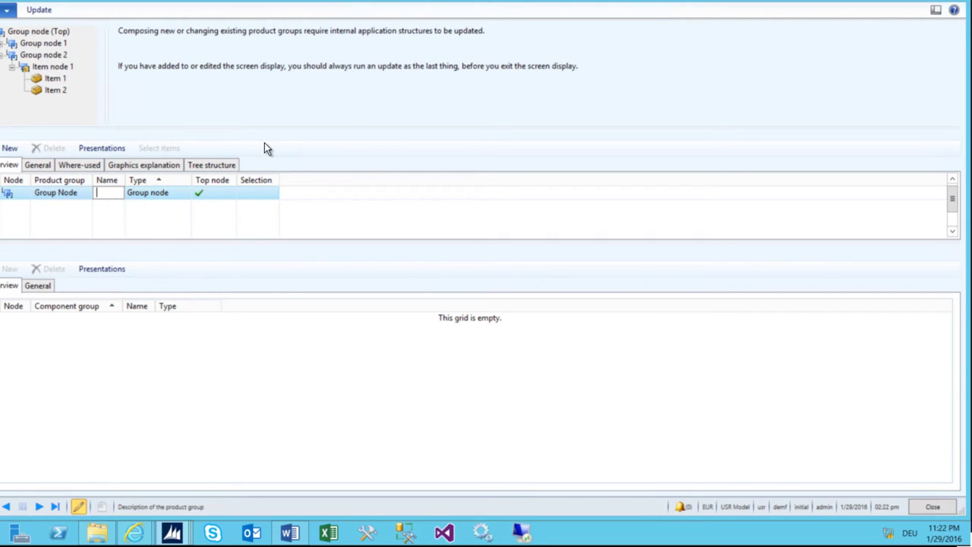
type("Group Node")
key("Tab")
key("Tab")
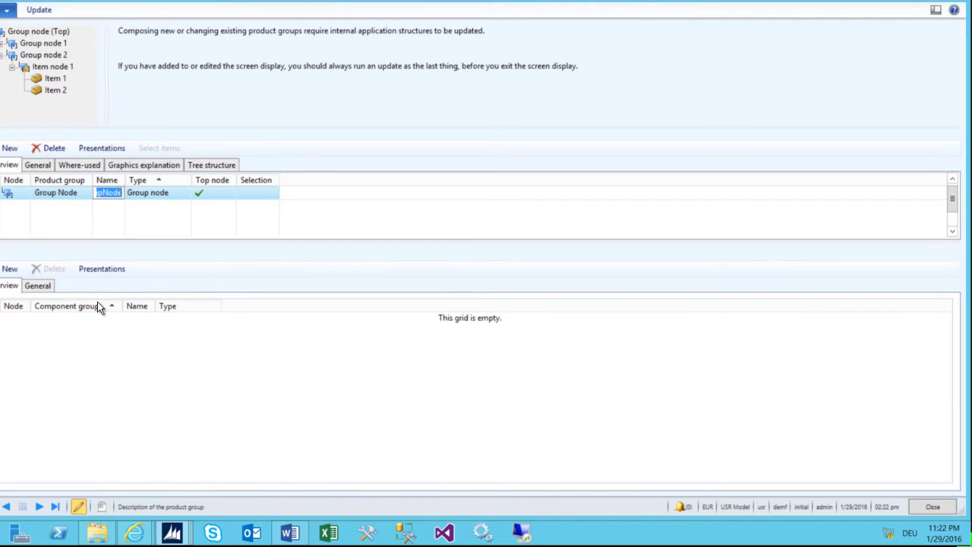
left_click(38, 332)
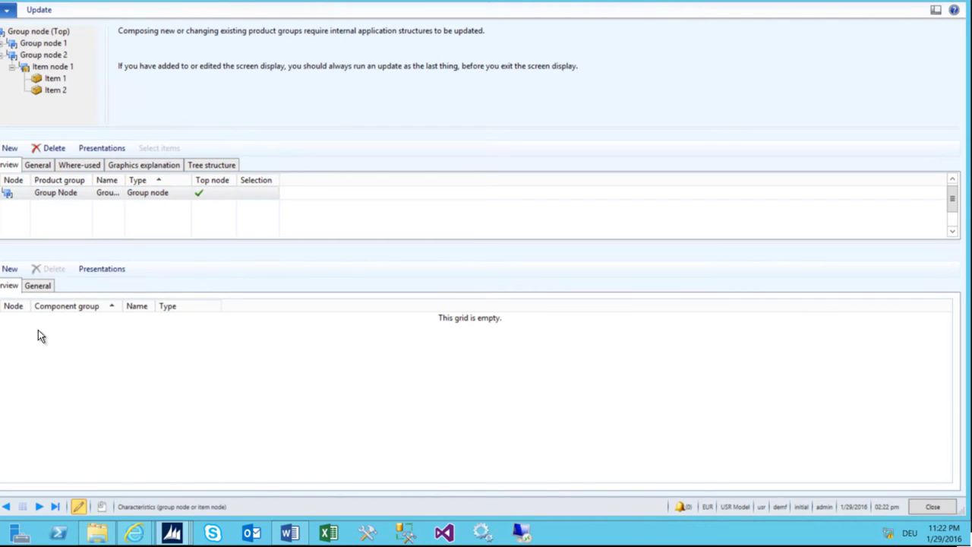
- Add product group ItemNode, named ItemNode, with type Item node
left_click(9, 148)
type("Item")
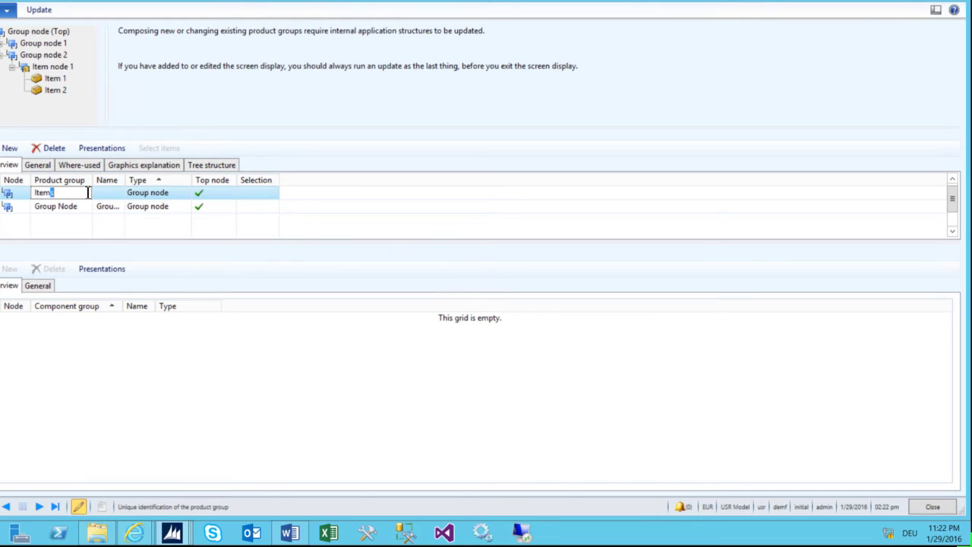
type("Node")
key("Tab")
type("ItemN")
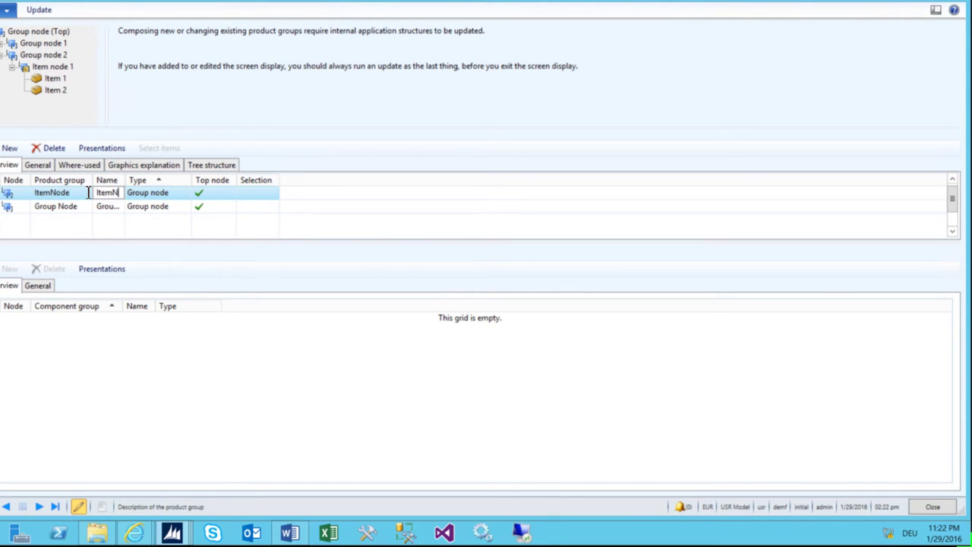
type("ode")
key("Tab")
key("alt+Down")
key("Down")
key("Return")
key("shift+Tab")
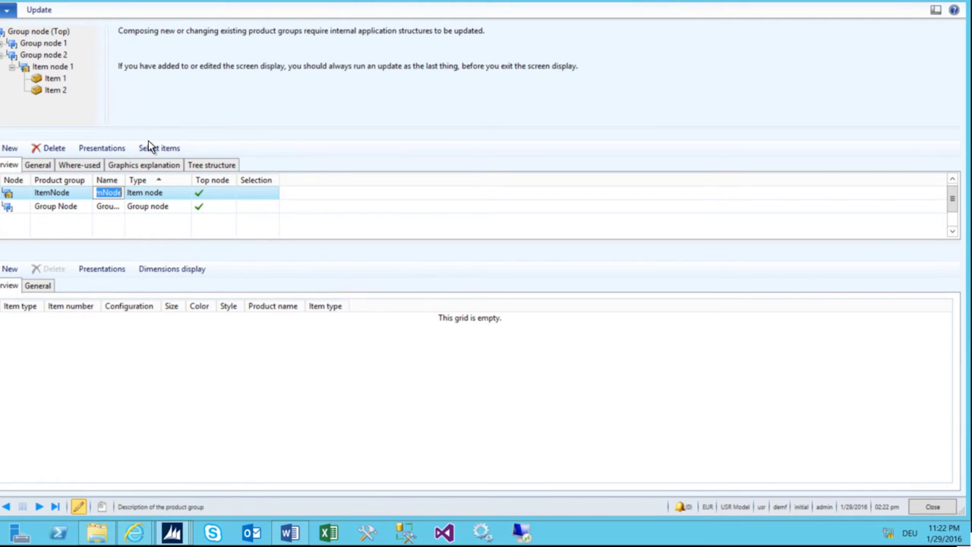
- Load the available items into the ItemNode product group via Select items
left_click(149, 146)
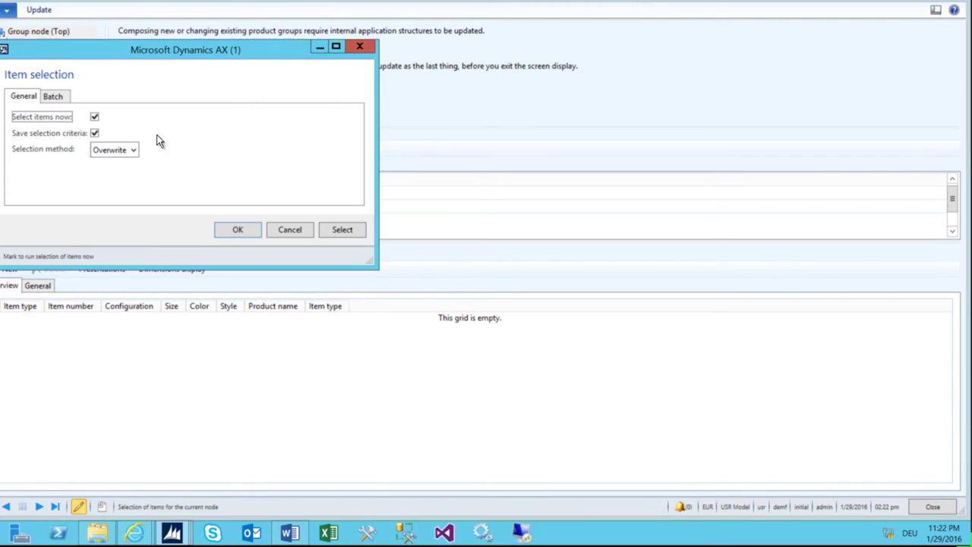
left_click(342, 230)
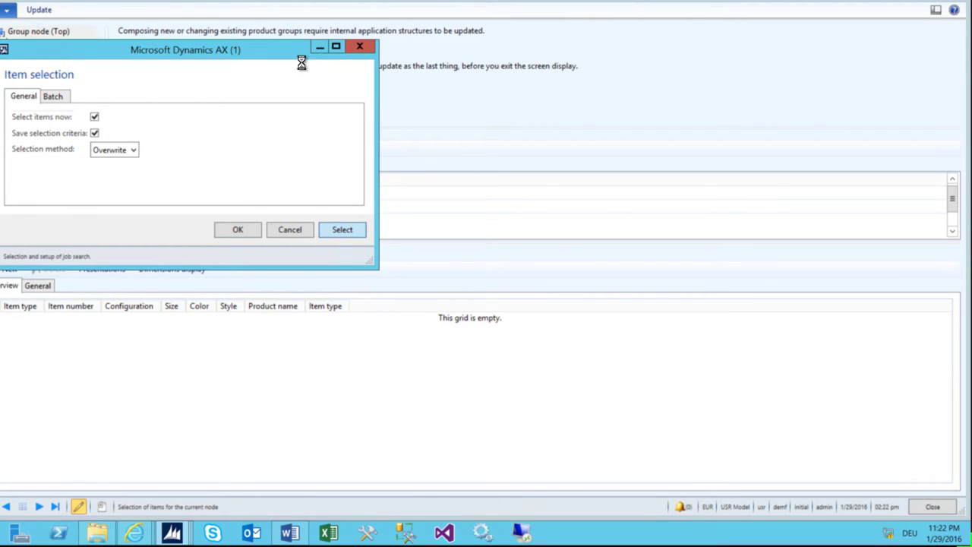
left_click(445, 296)
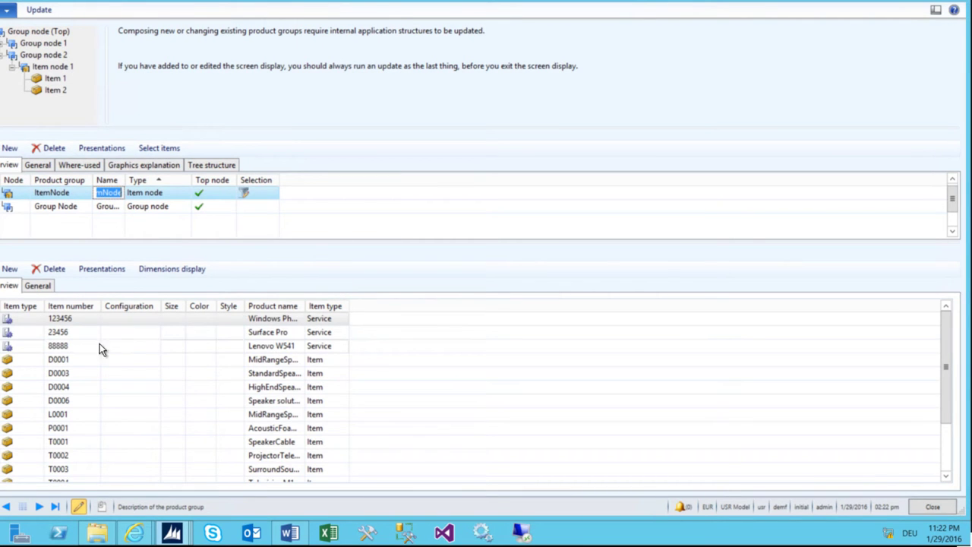
- Select item 88888 (Lenovo W541) and open its Presentations settings
left_click(76, 347)
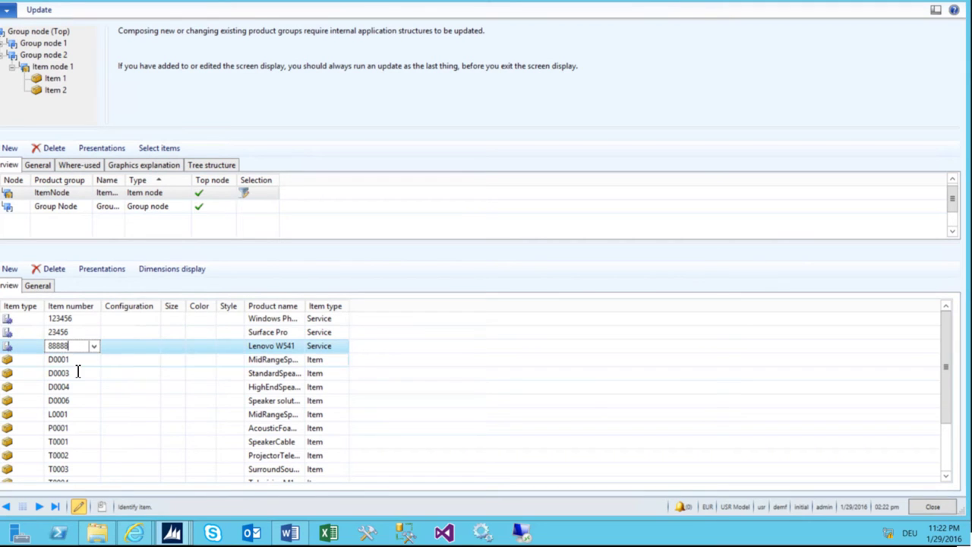
scroll(76, 371, "down", 2)
scroll(76, 372, "up", 2)
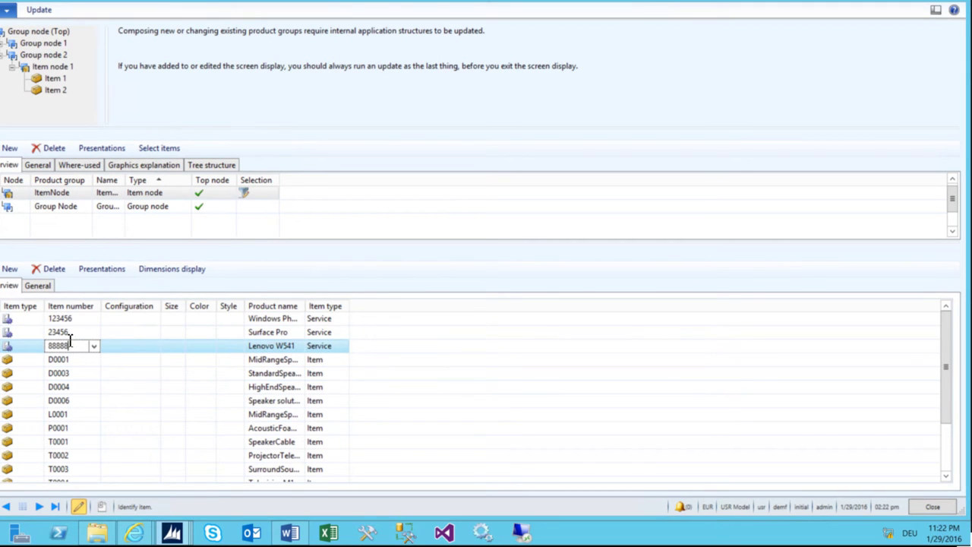
left_click(38, 289)
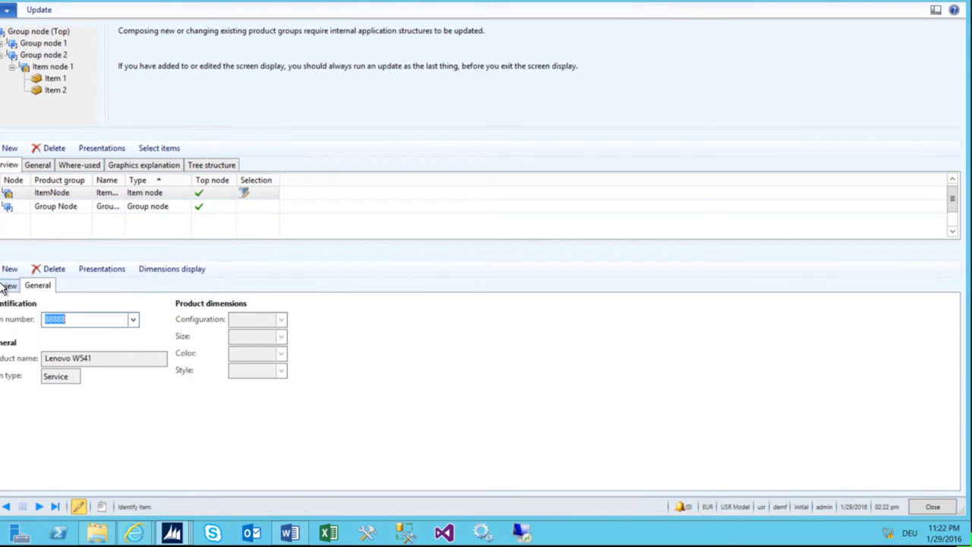
left_click(4, 285)
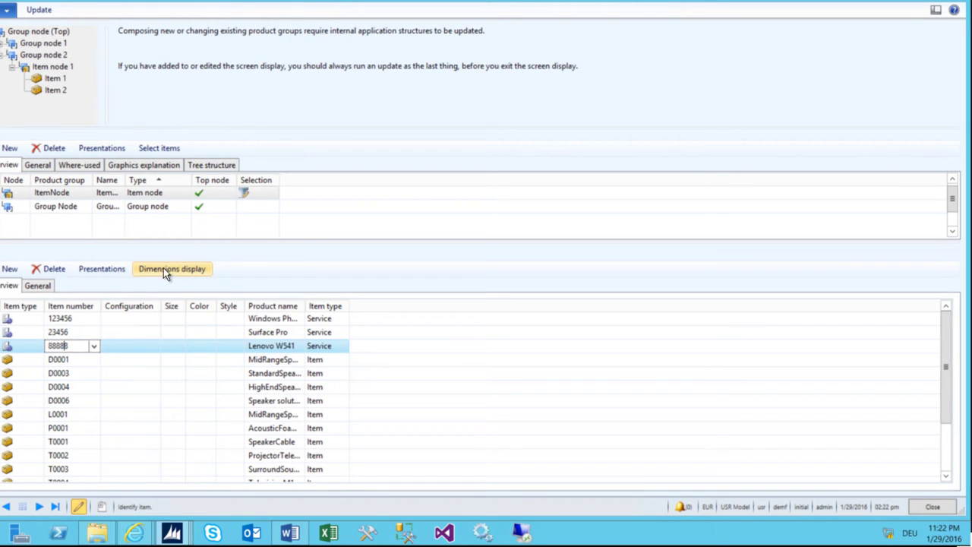
left_click(107, 271)
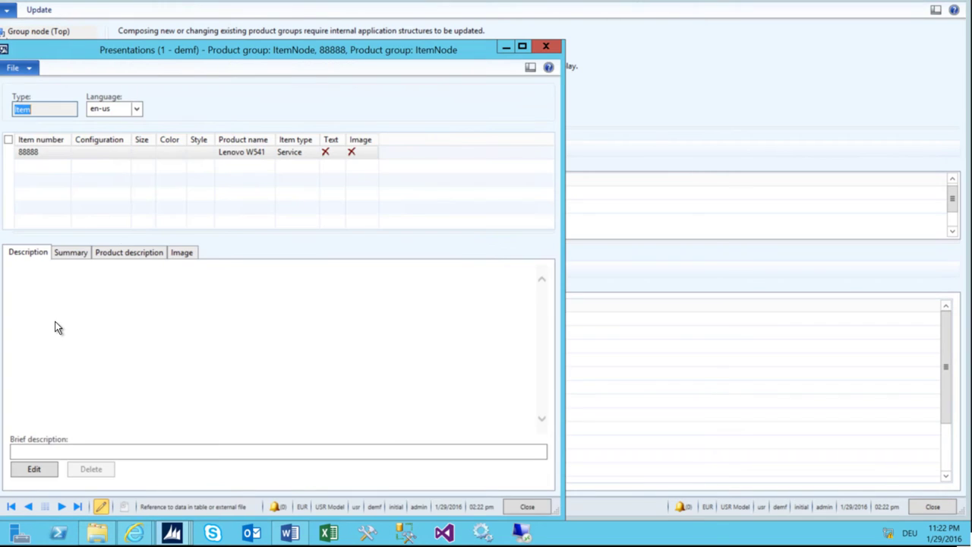
- Write and save the description text for item 88888 about the Lenovo
left_click(35, 469)
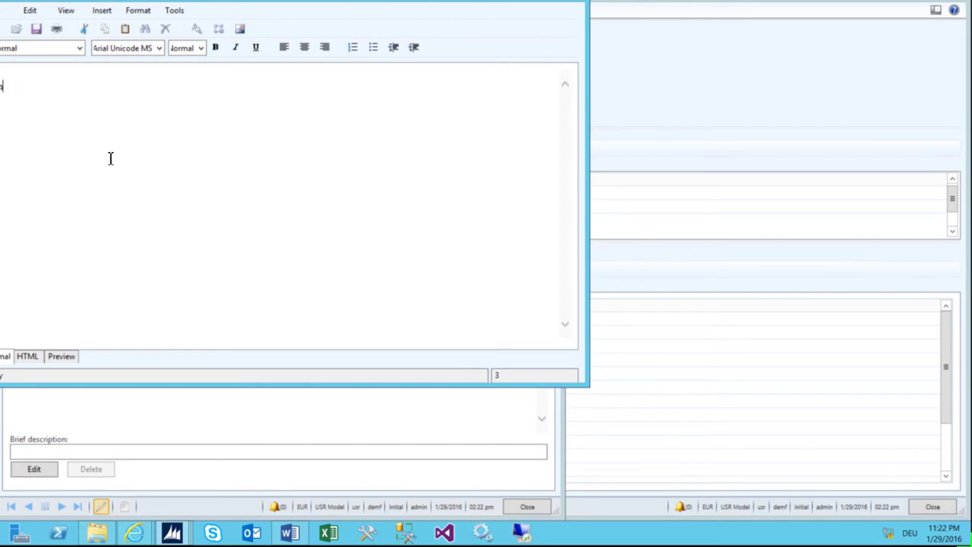
type("is is a Lenovo")
left_click(36, 28)
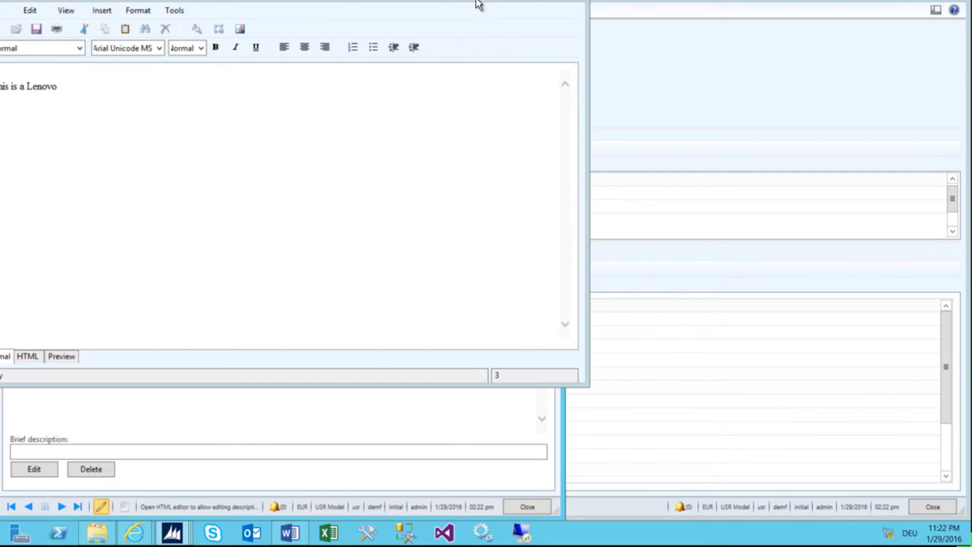
left_click(575, 2)
- Write and save the summary text saying it is still a Lenovo
left_click(65, 257)
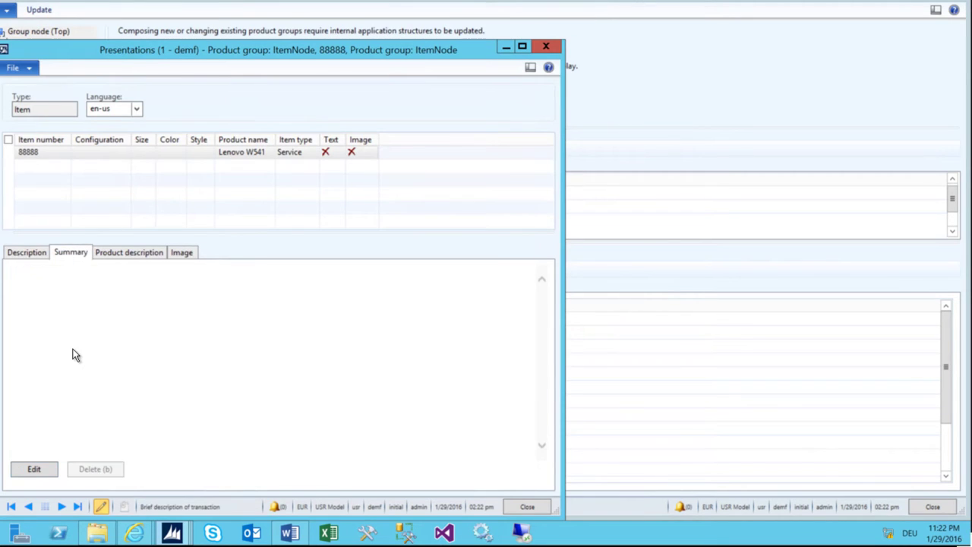
left_click(36, 468)
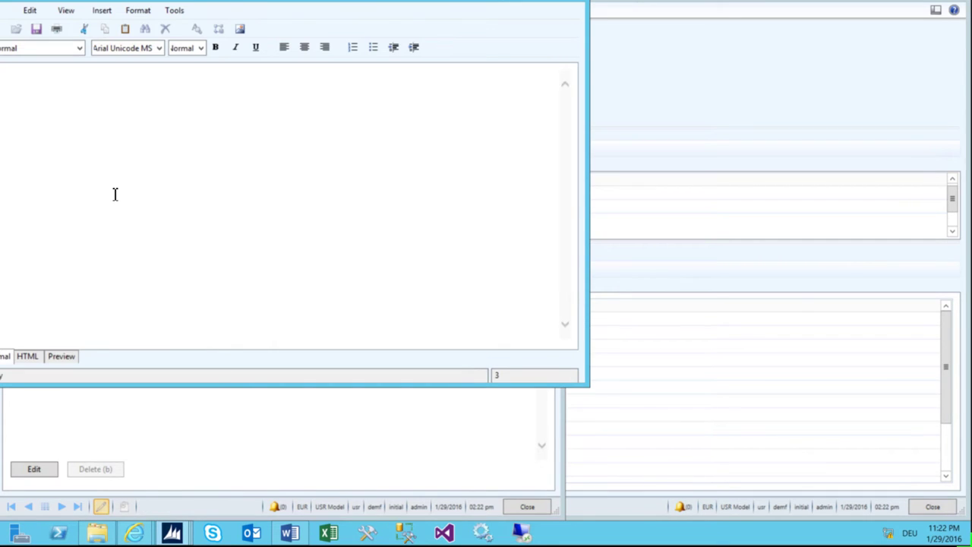
type("still a Lenovo")
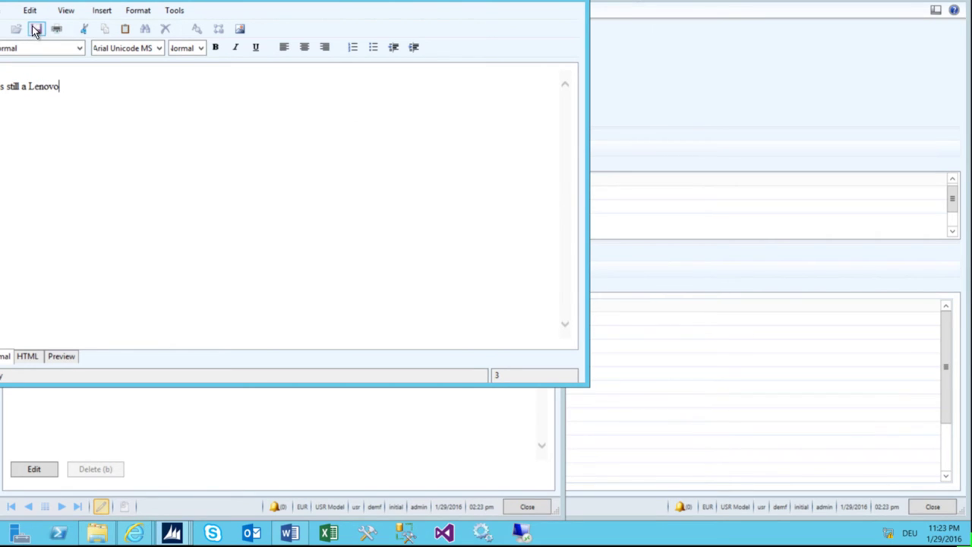
left_click(36, 29)
- Write and save the product description 'Lenovos are great!!!'
left_click(144, 255)
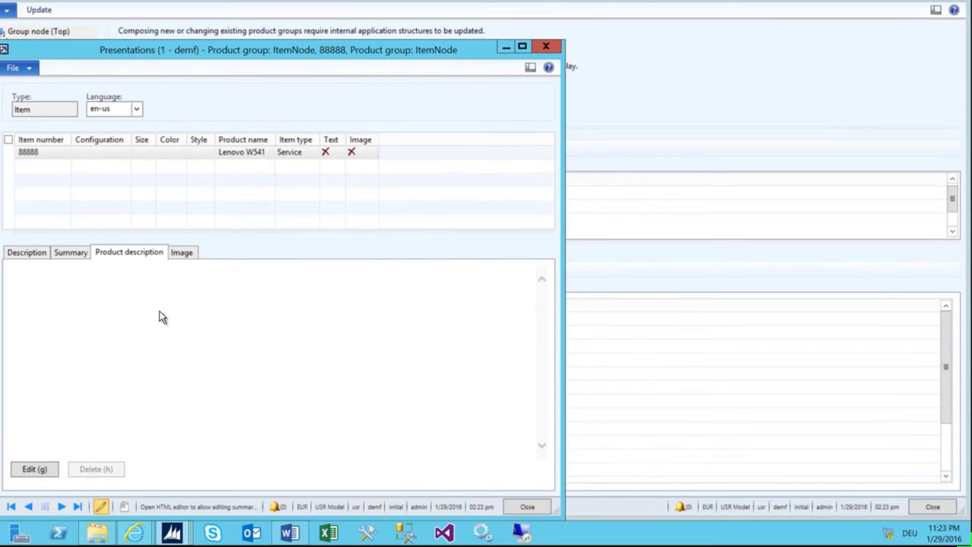
left_click(25, 471)
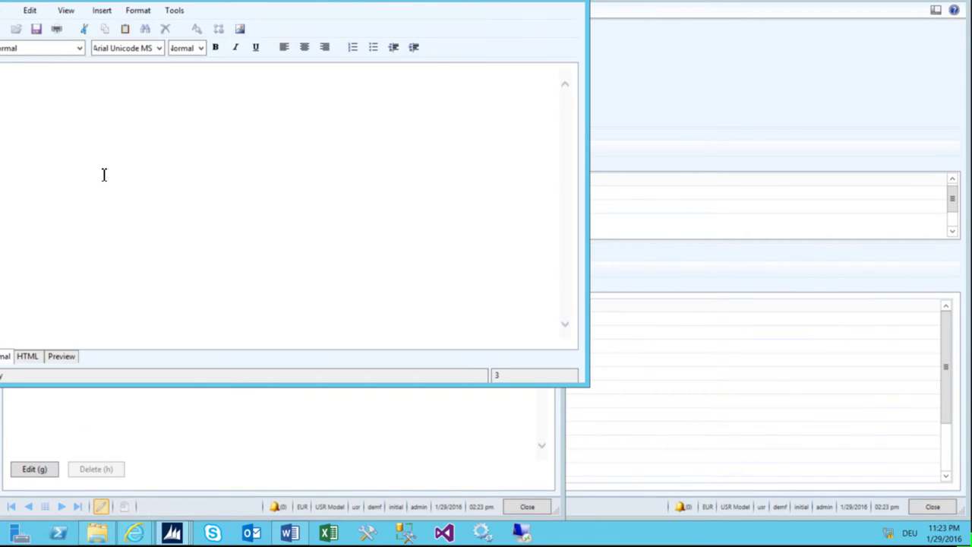
type("Lenovor")
type(" are great!!!")
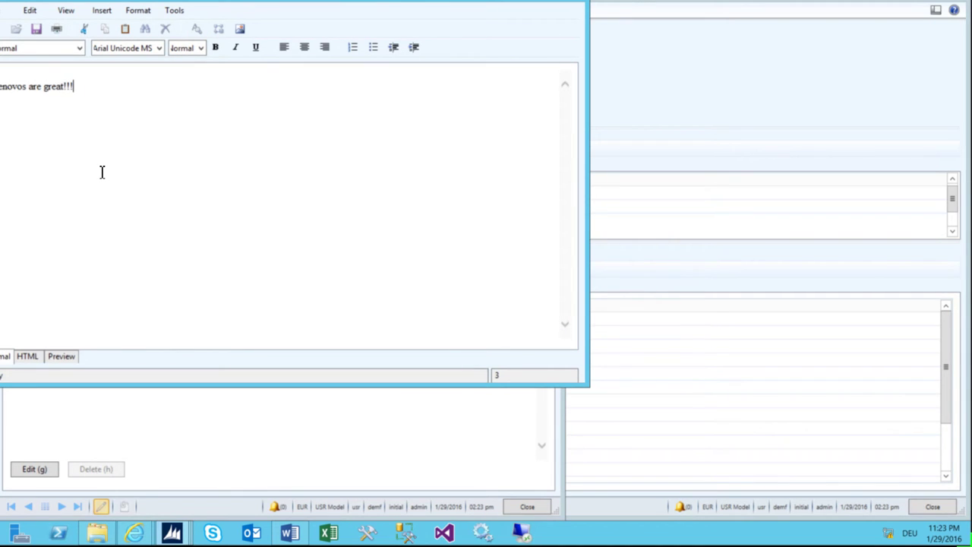
left_click(35, 29)
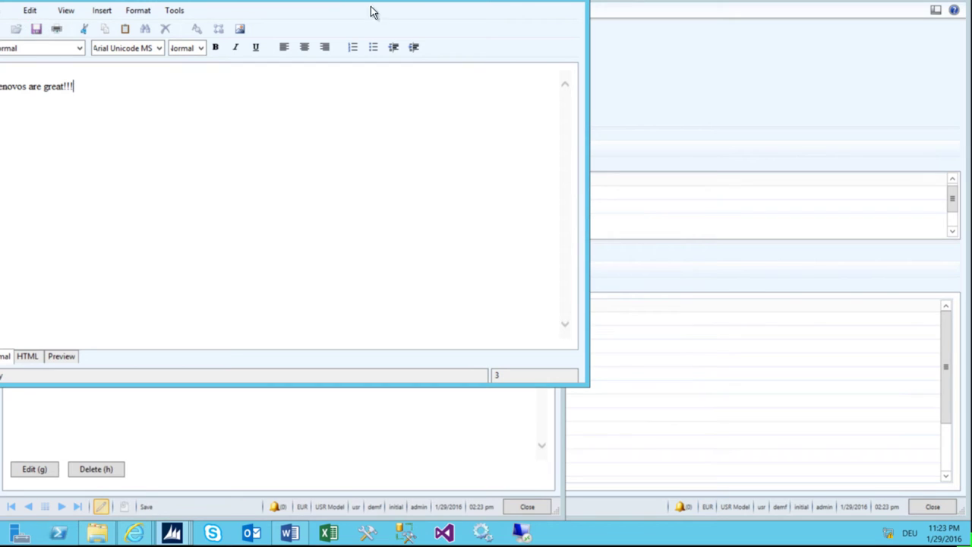
left_click(571, 3)
left_click(182, 254)
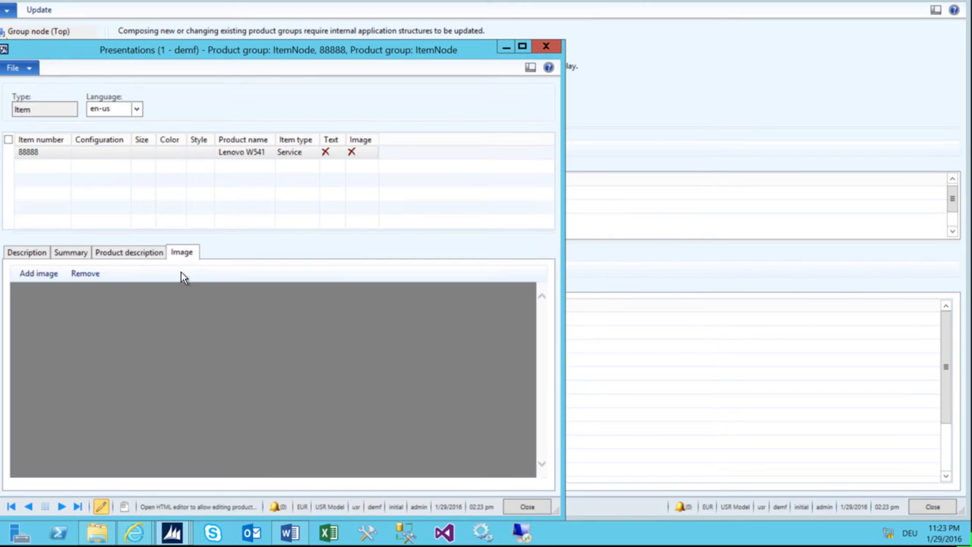
- Add samsung.jpg as item 88888's image for all languages and close Presentations
left_click(40, 274)
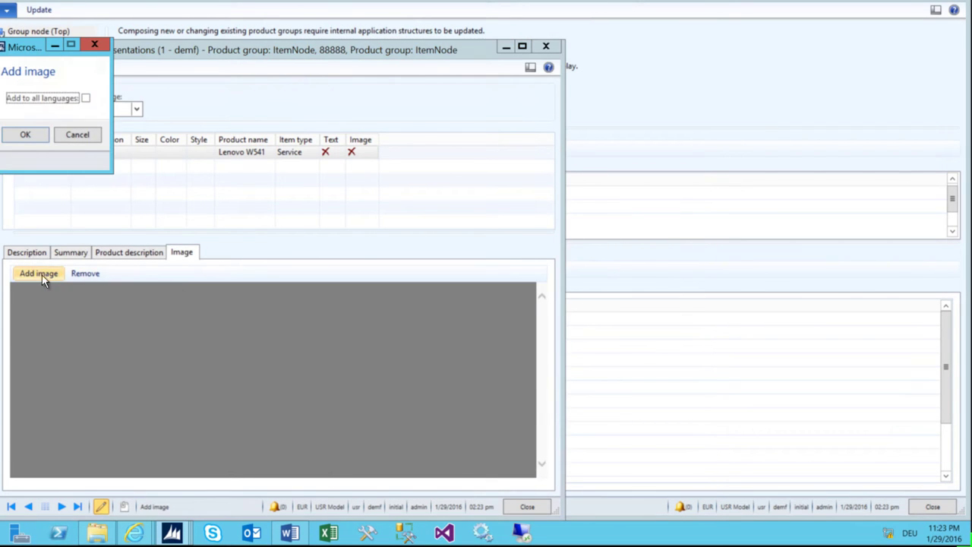
left_click(28, 134)
double_click(316, 222)
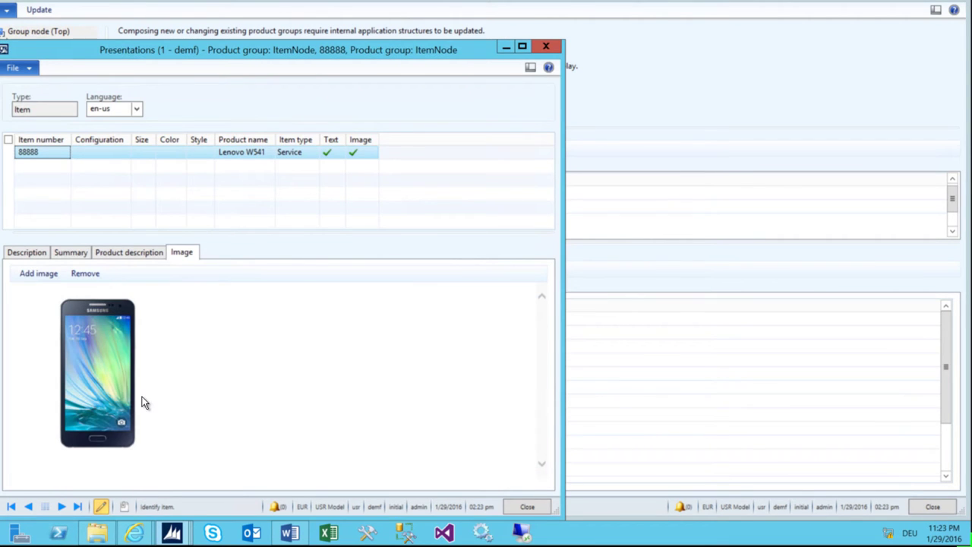
left_click(545, 46)
left_click(142, 334)
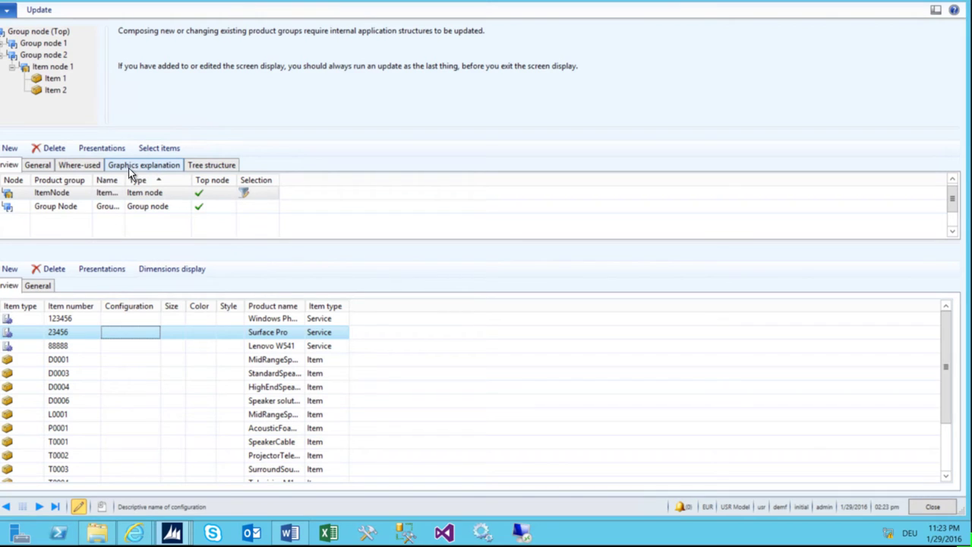
- Rebuild the product group structures, then go to the Procurement and sourcing area
left_click(40, 10)
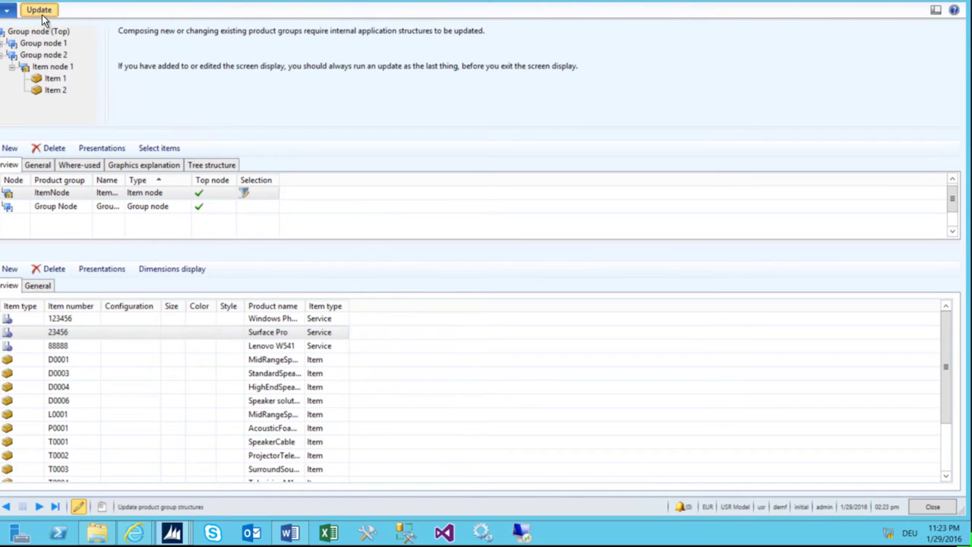
left_click(285, 230)
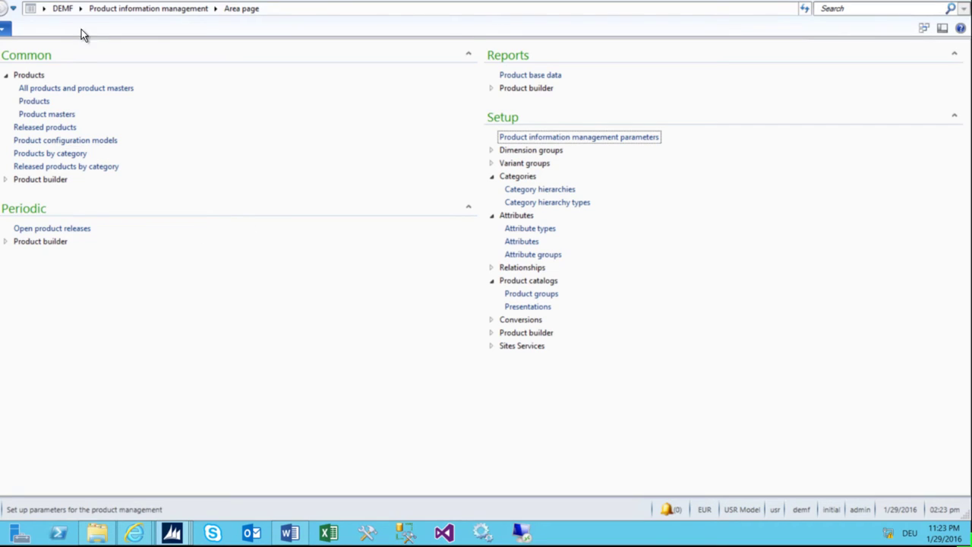
left_click(80, 9)
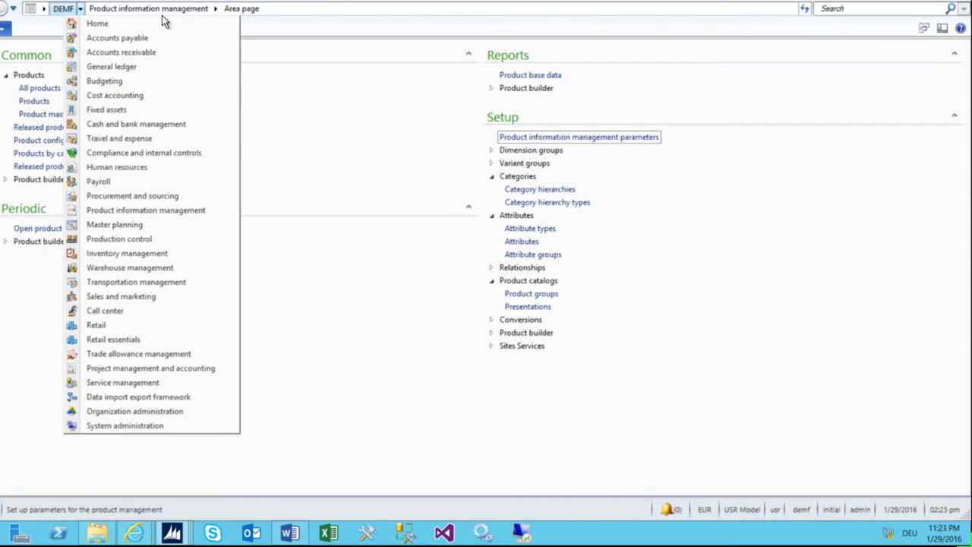
left_click(135, 197)
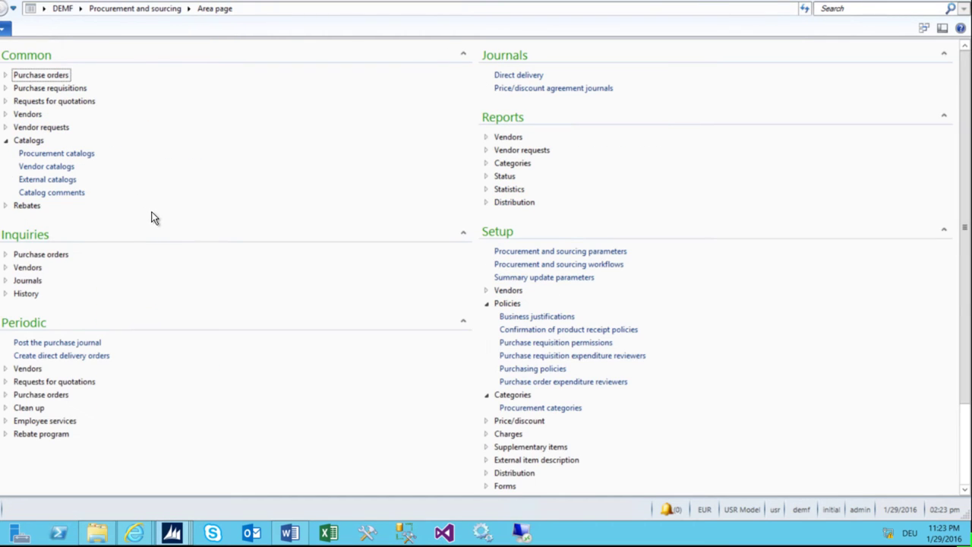
- Run Synchronize product search data from Periodic > Employee services
left_click(5, 421)
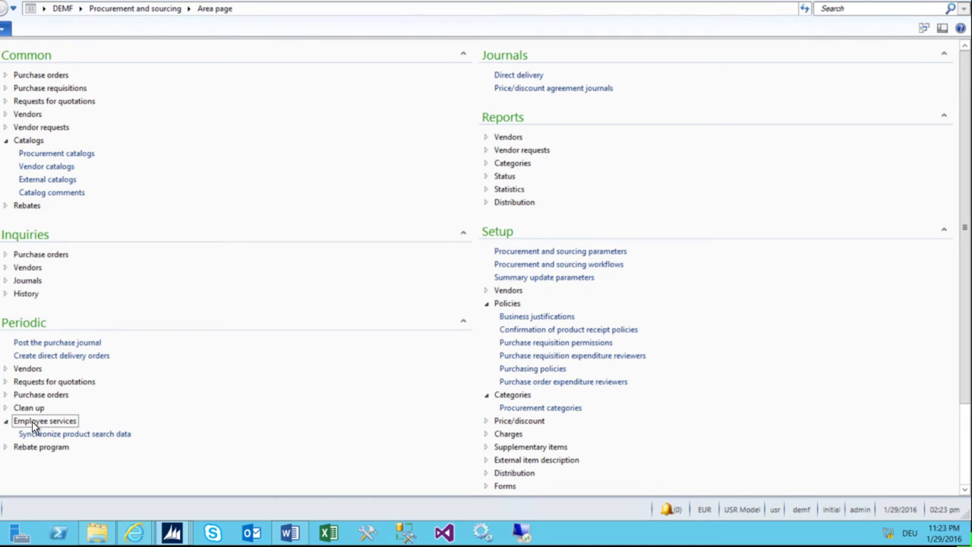
left_click(66, 435)
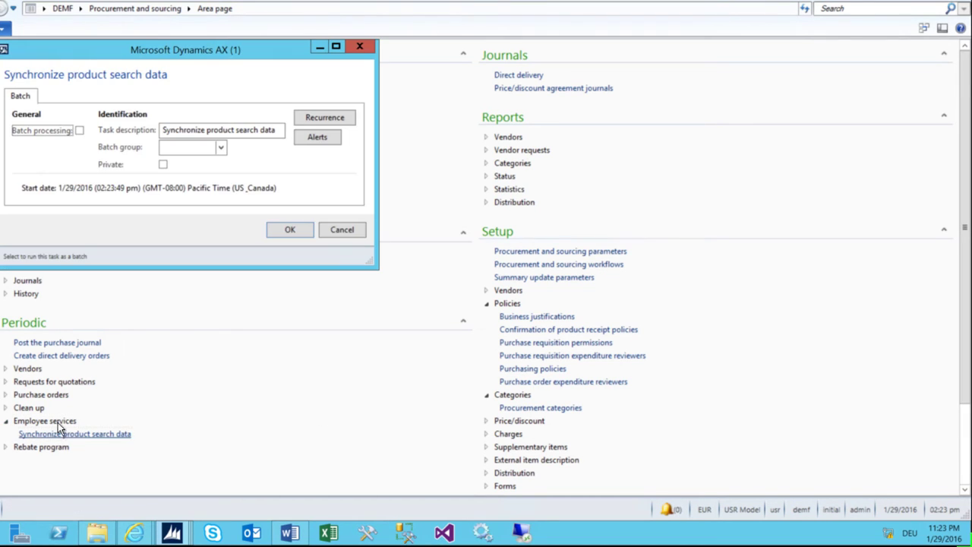
left_click(289, 229)
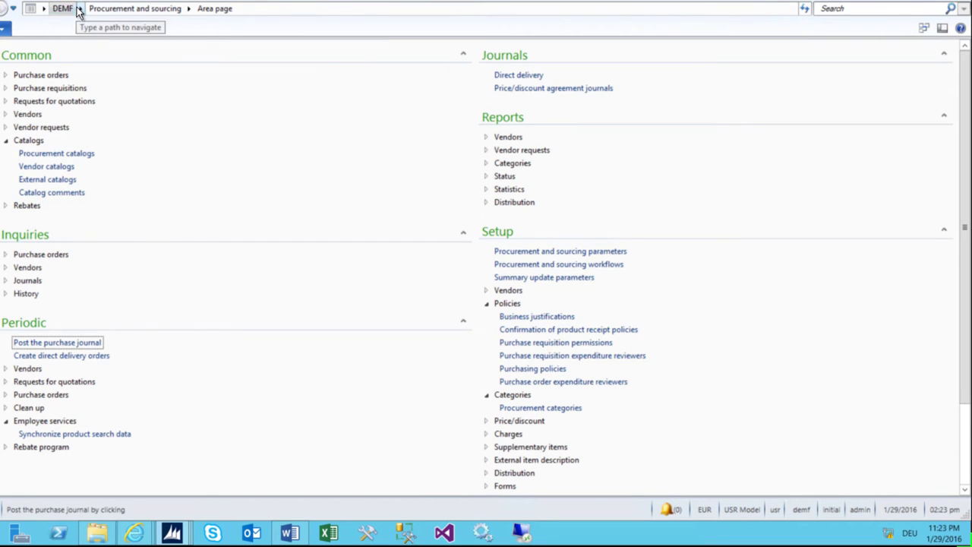
- Open Procurement catalogs, select MyCatalogue2 and preview it in the Enterprise Portal
left_click(59, 154)
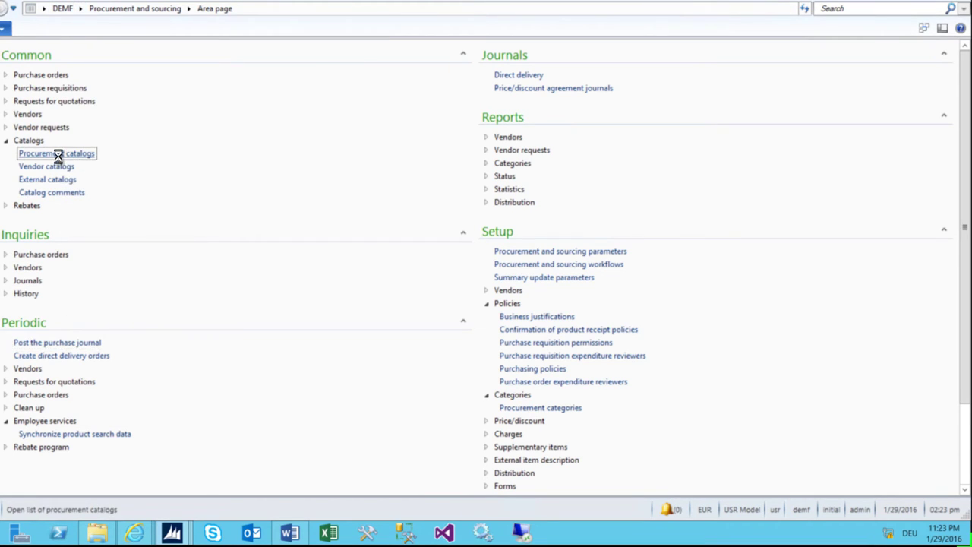
left_click(57, 152)
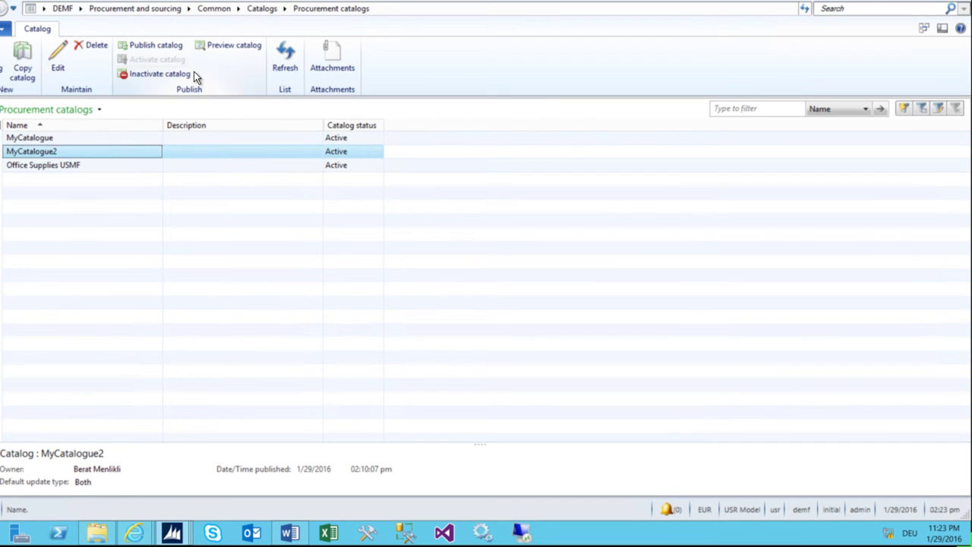
left_click(233, 46)
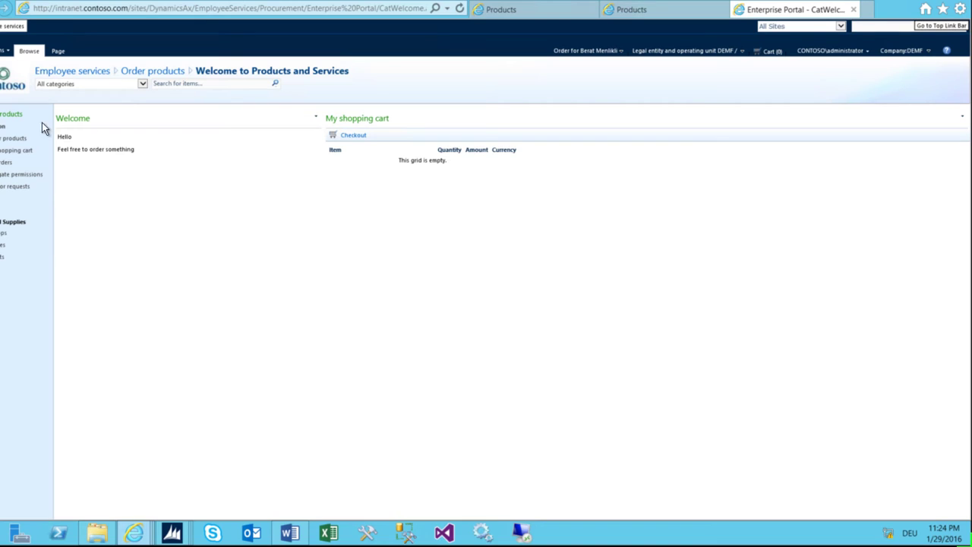
- Search the Laptops category, which now lists the Lenovo W541 (item 88888) at 0.00 EUR
left_click(141, 84)
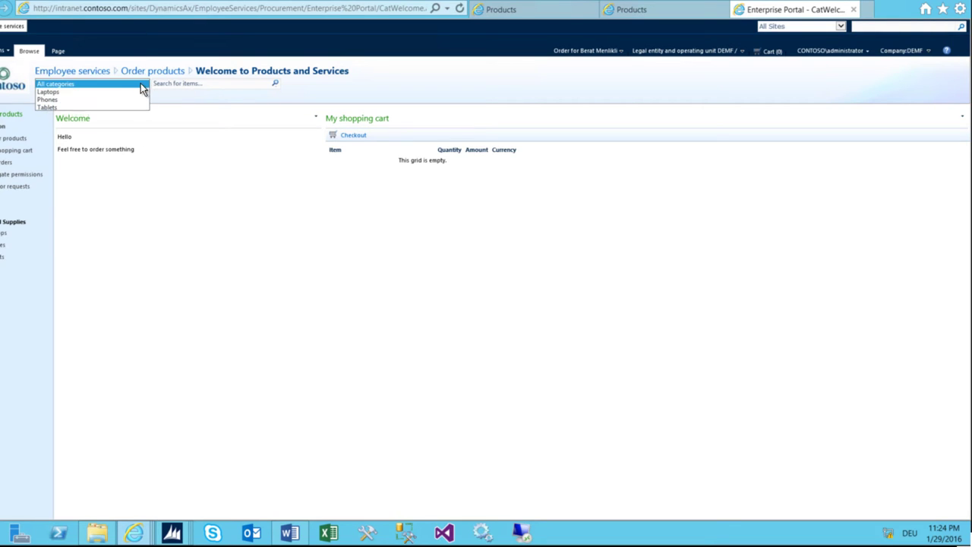
left_click(64, 92)
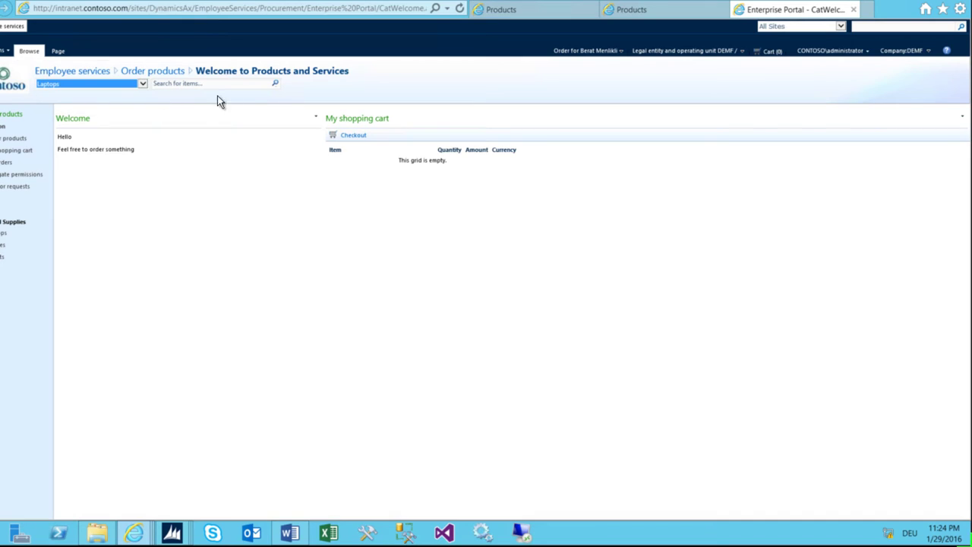
left_click(275, 85)
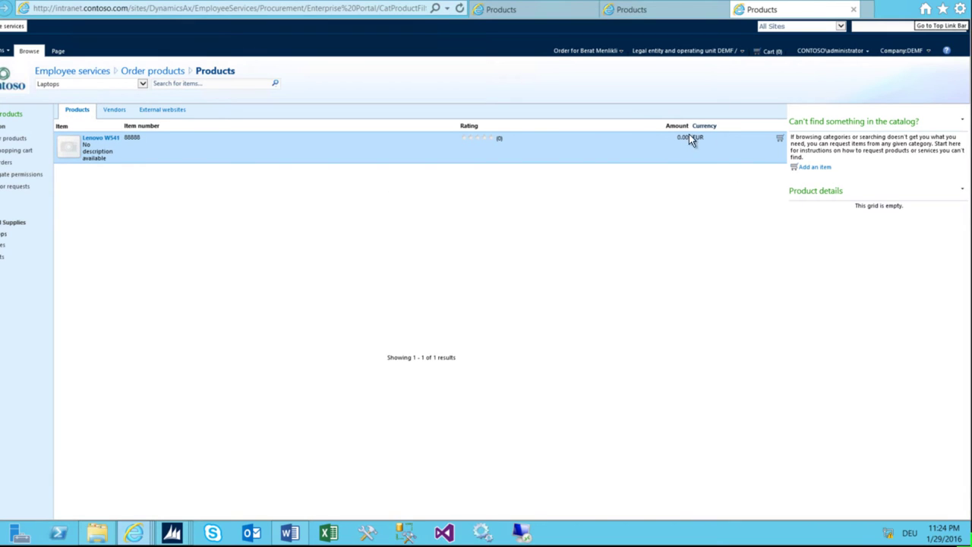
- Open the Lenovo W541 ordering details and look through its attributes and user reviews
left_click(780, 141)
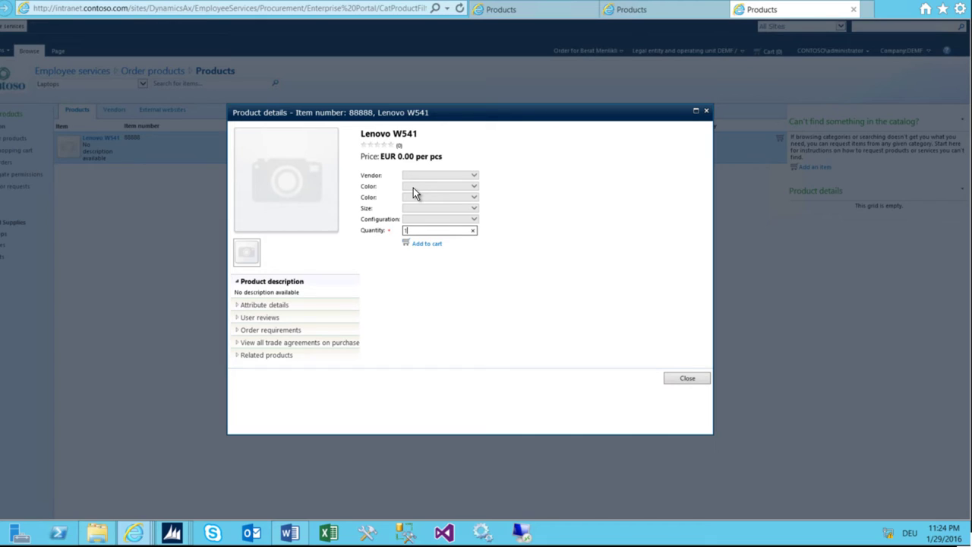
left_click(472, 177)
left_click(253, 306)
left_click(278, 306)
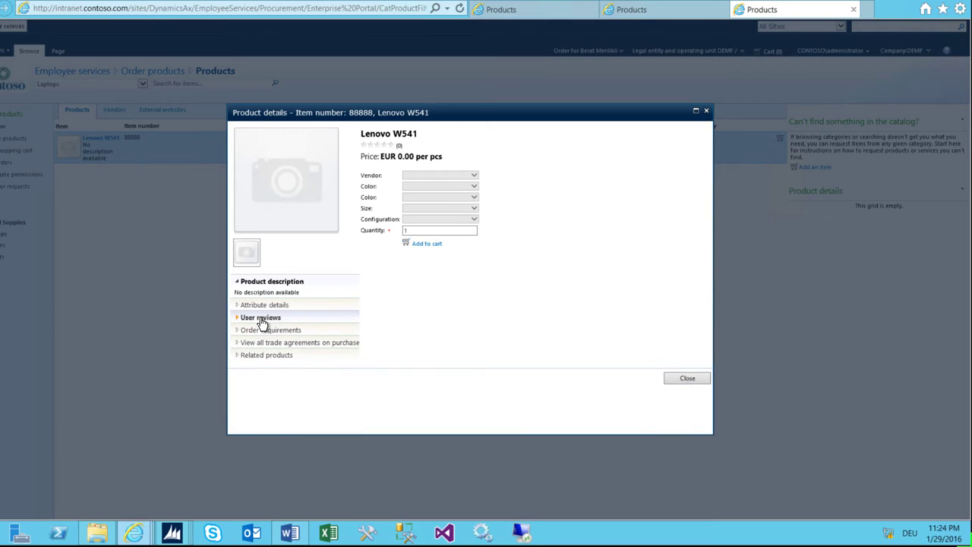
left_click(257, 318)
left_click(259, 318)
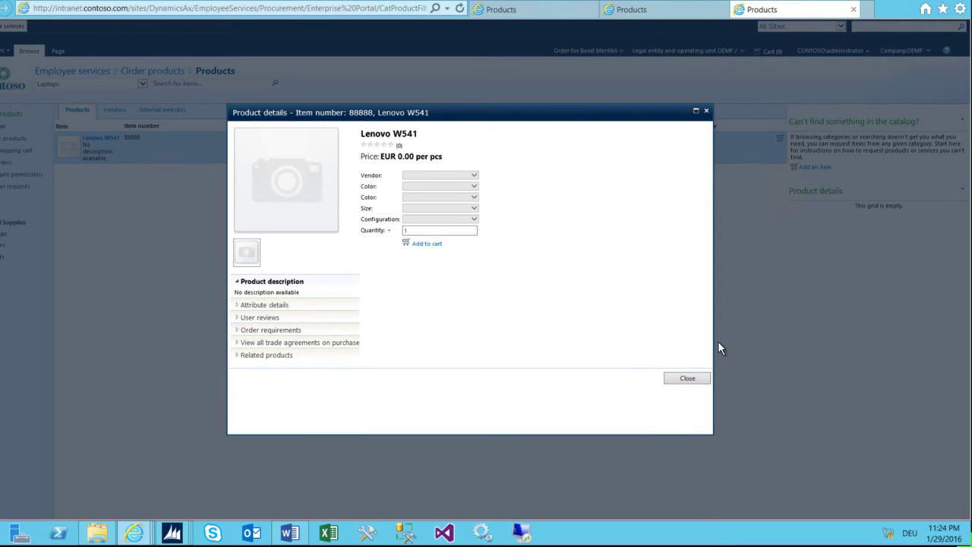
- Add one Lenovo W541 to the shopping cart and return to the product categories
left_click(429, 246)
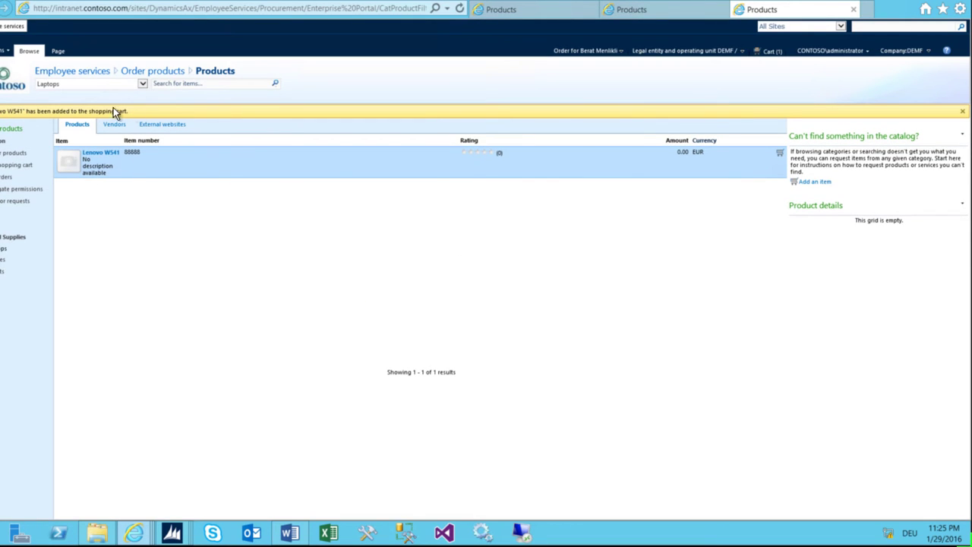
left_click_drag(125, 111, 2, 113)
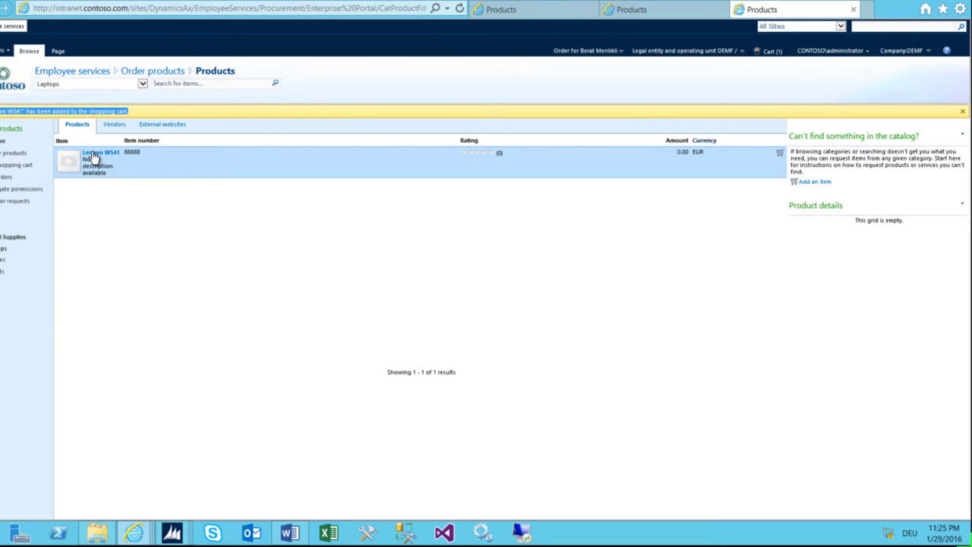
left_click(142, 85)
- Search All categories for 'surface'
left_click(173, 83)
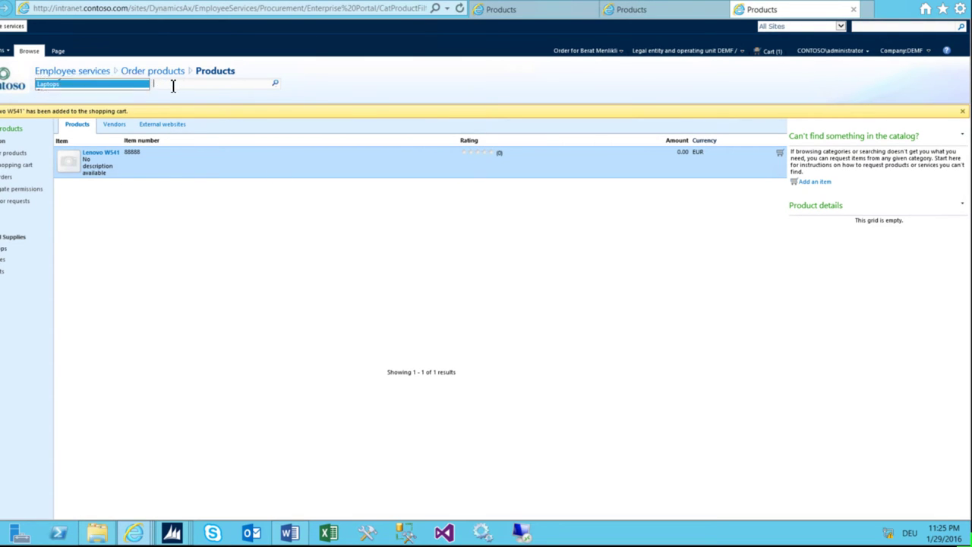
left_click(144, 85)
left_click(155, 83)
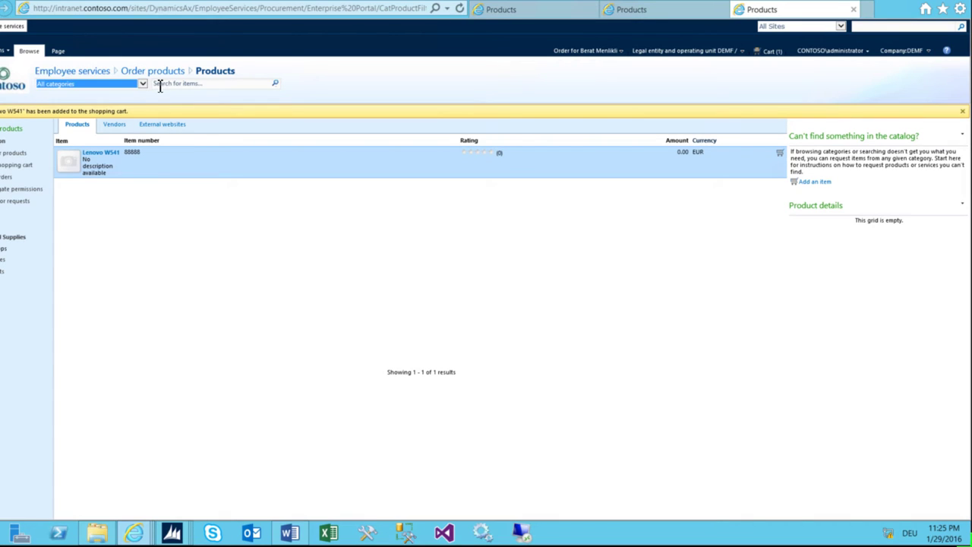
left_click(174, 87)
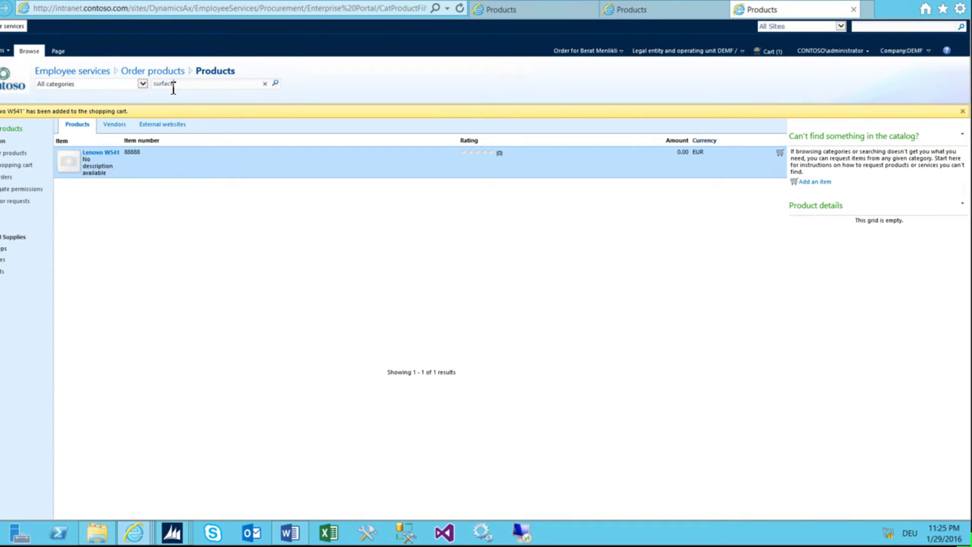
left_click(277, 88)
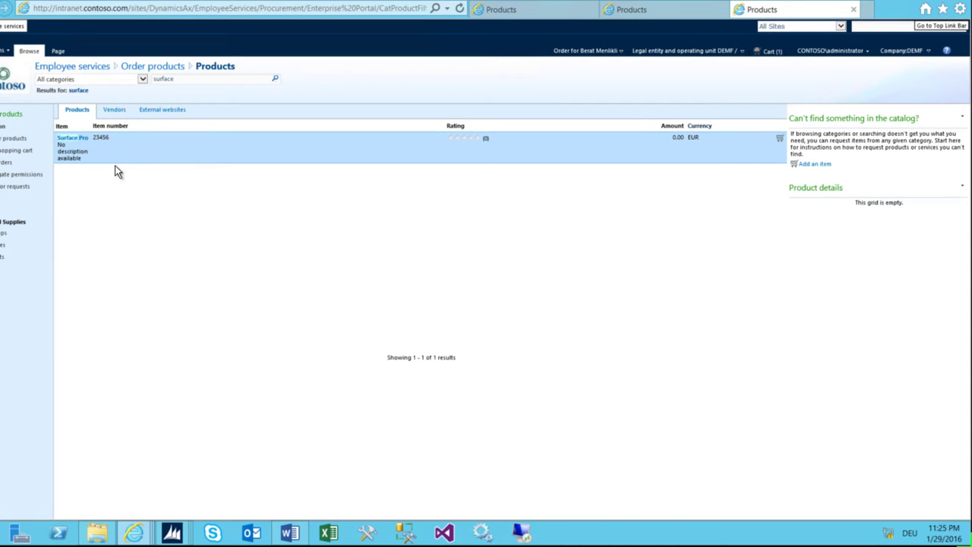
- Open the Surface Pro's ordering details, add one to the cart, and view the cart
left_click(780, 138)
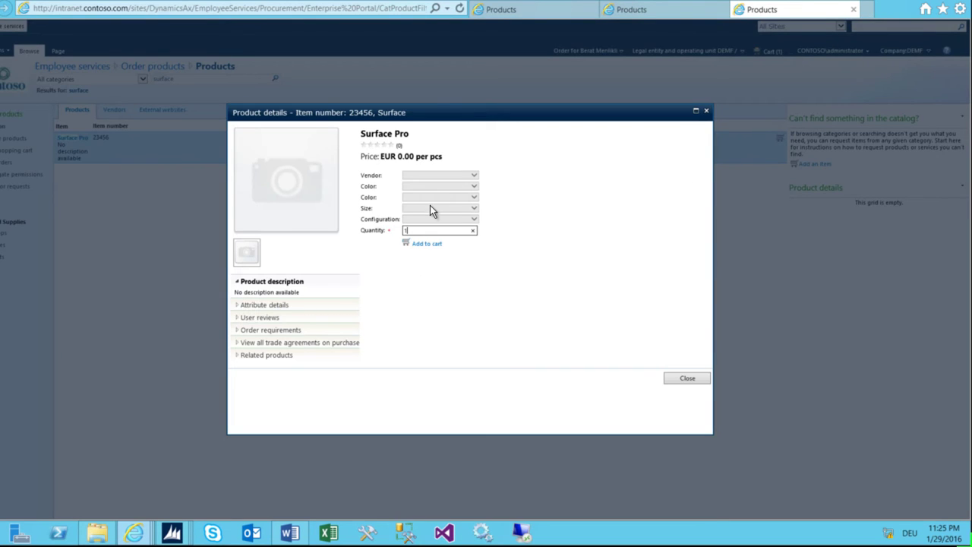
left_click_drag(382, 156, 441, 161)
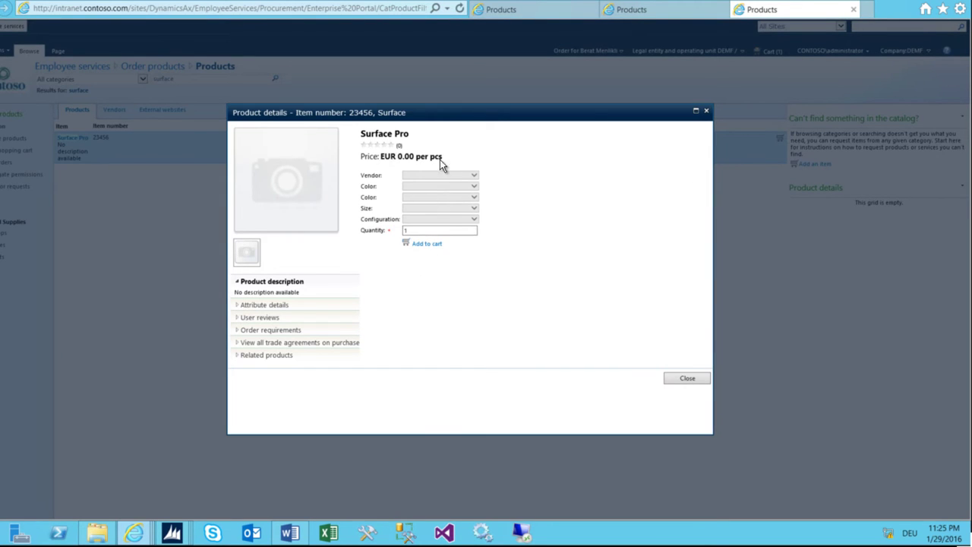
left_click(442, 254)
left_click(419, 247)
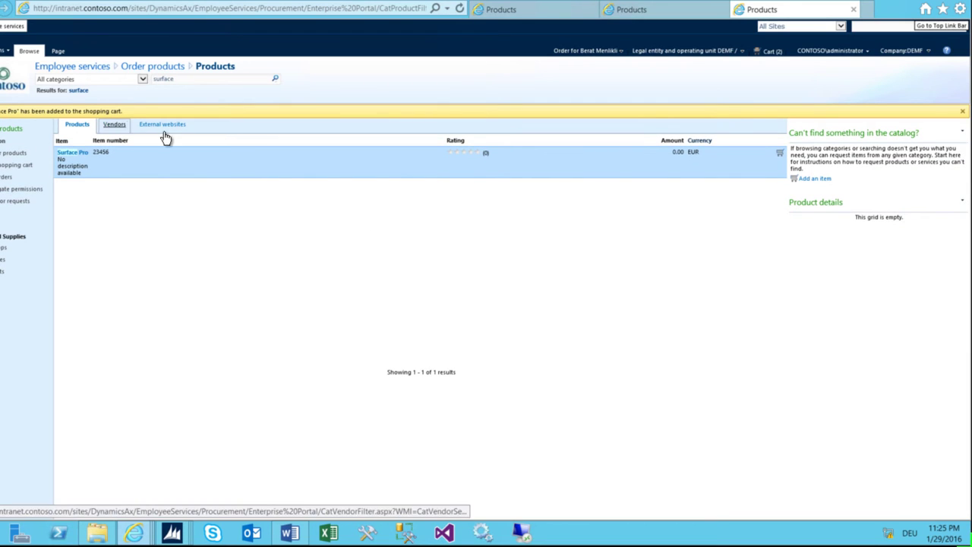
left_click(11, 166)
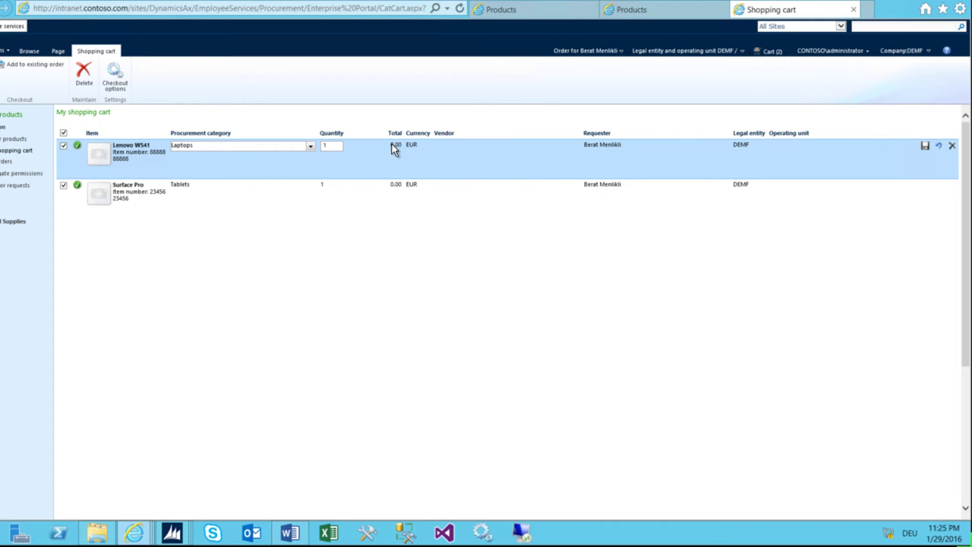
- Check the Surface Pro and Lenovo W541 cart lines' procurement categories, then return to the AX client
left_click(395, 186)
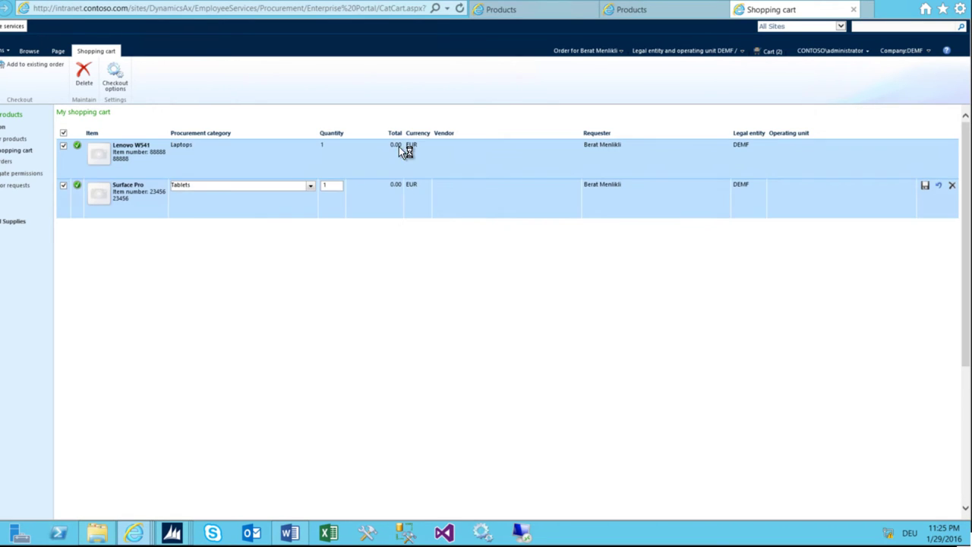
left_click(402, 146)
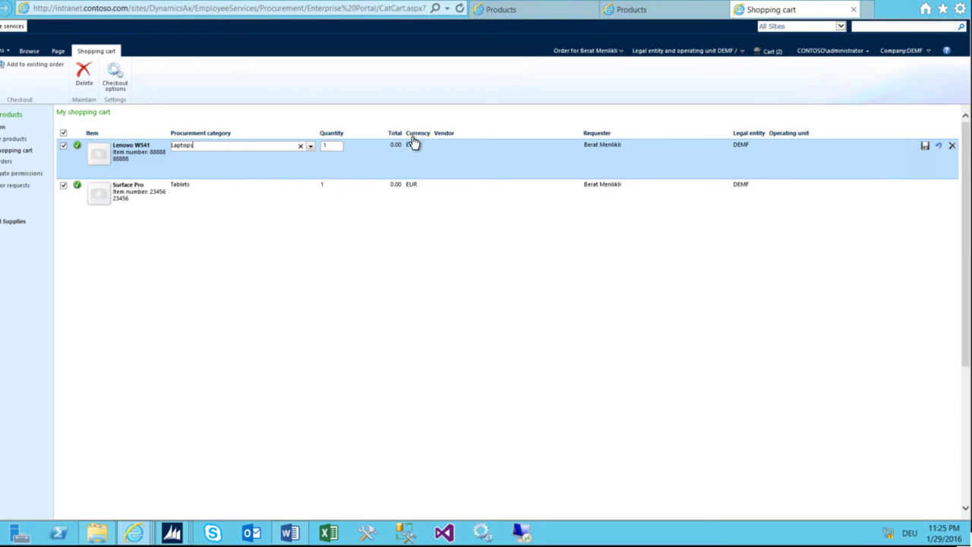
mouse_move(171, 532)
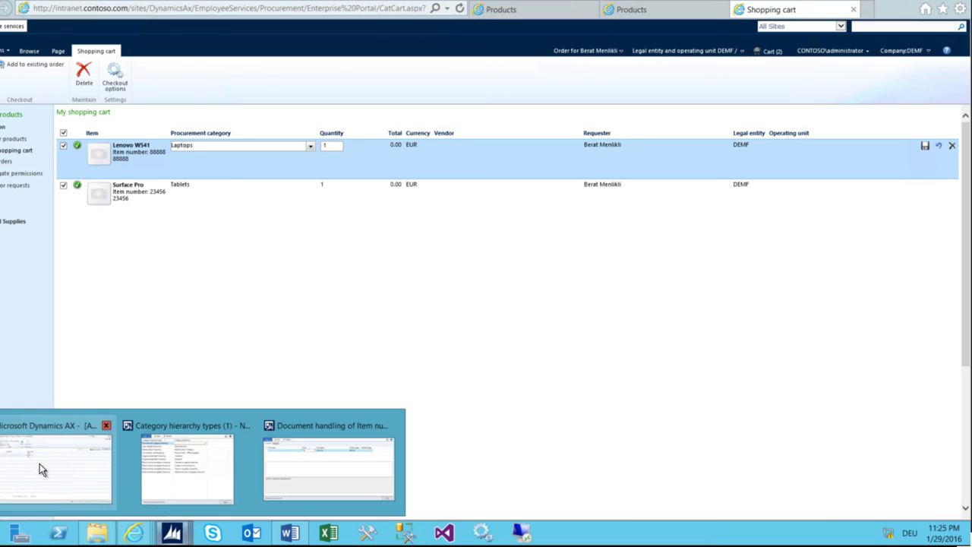
left_click(42, 466)
- Open MyCompanyPolicy for editing from the purchasing policies
left_click(101, 9)
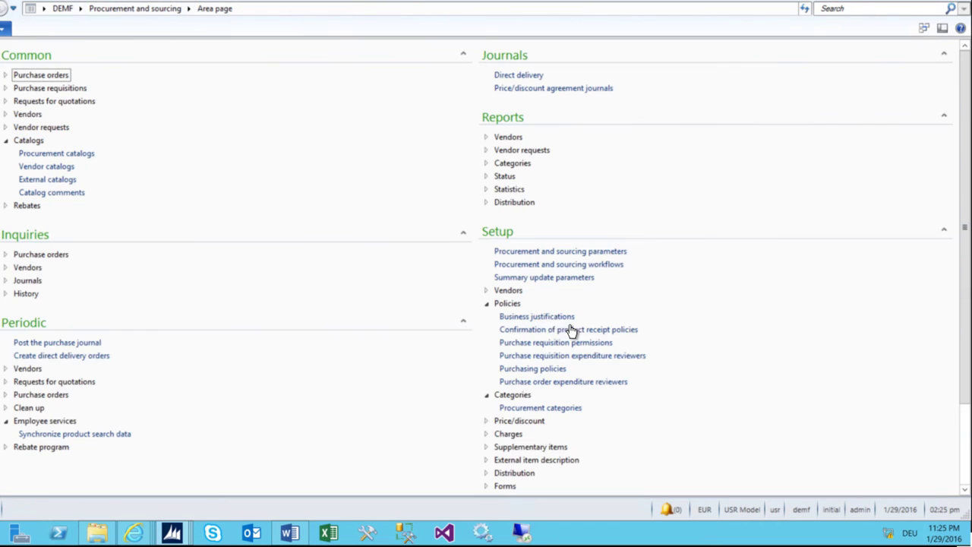
left_click(510, 369)
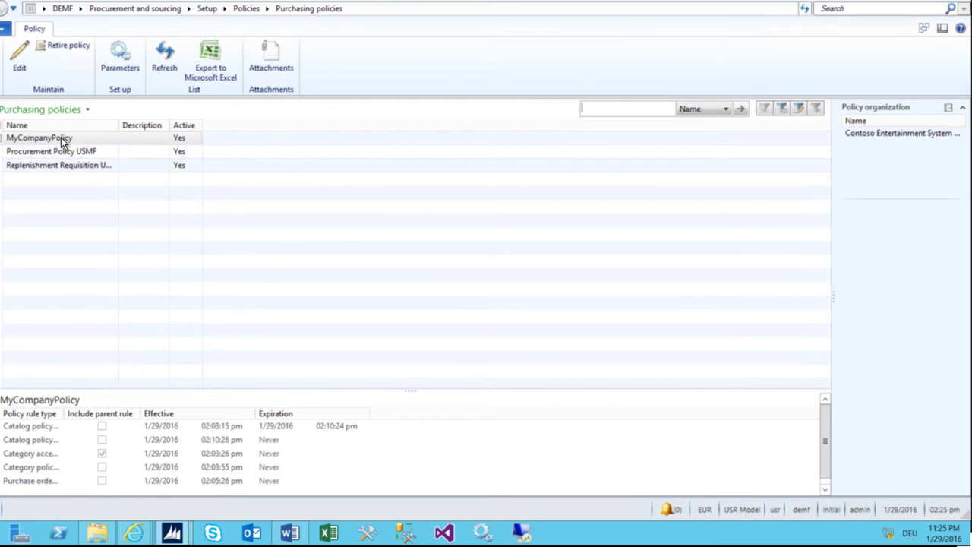
left_click(60, 137)
left_click(19, 61)
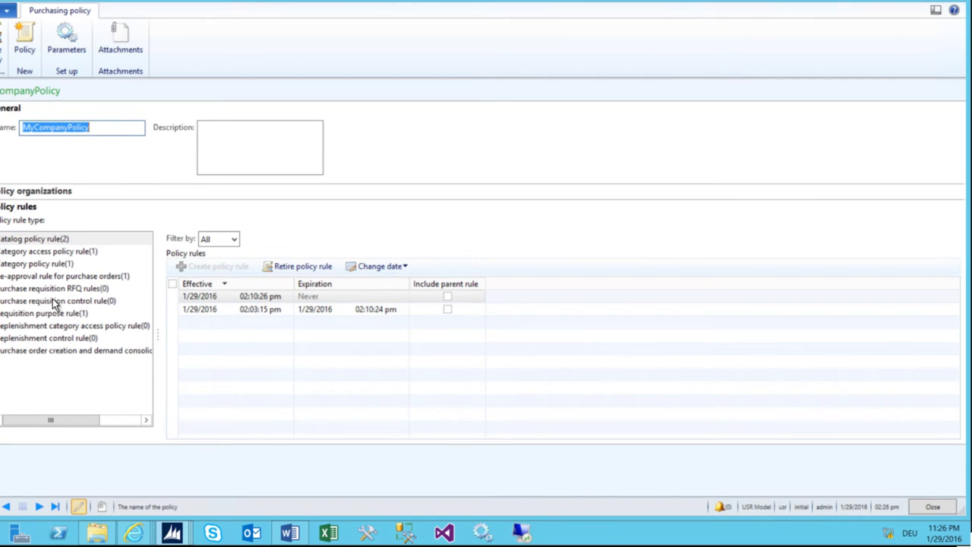
left_click(57, 314)
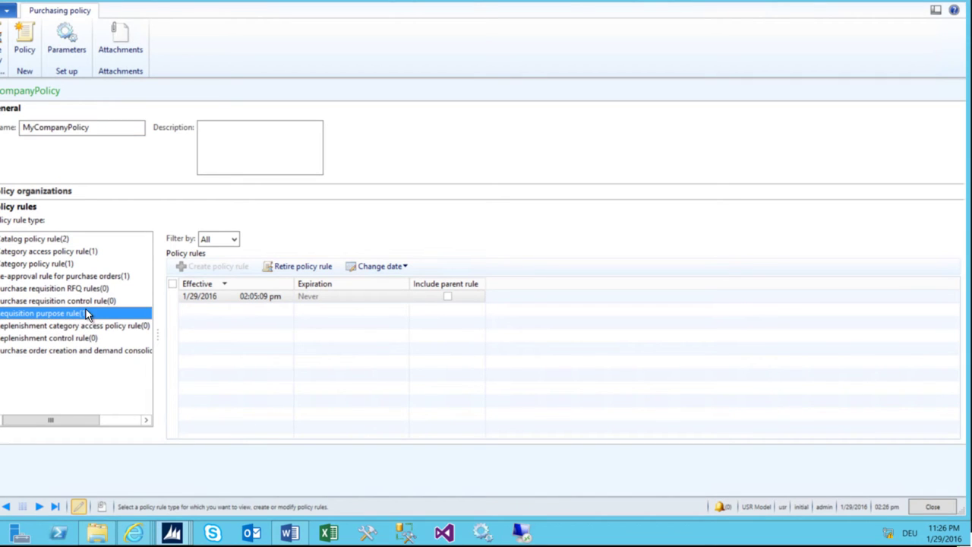
left_click(240, 296)
- Retire the purchase order re-approval rule and create a new one with the default re-approval fields
left_click(63, 278)
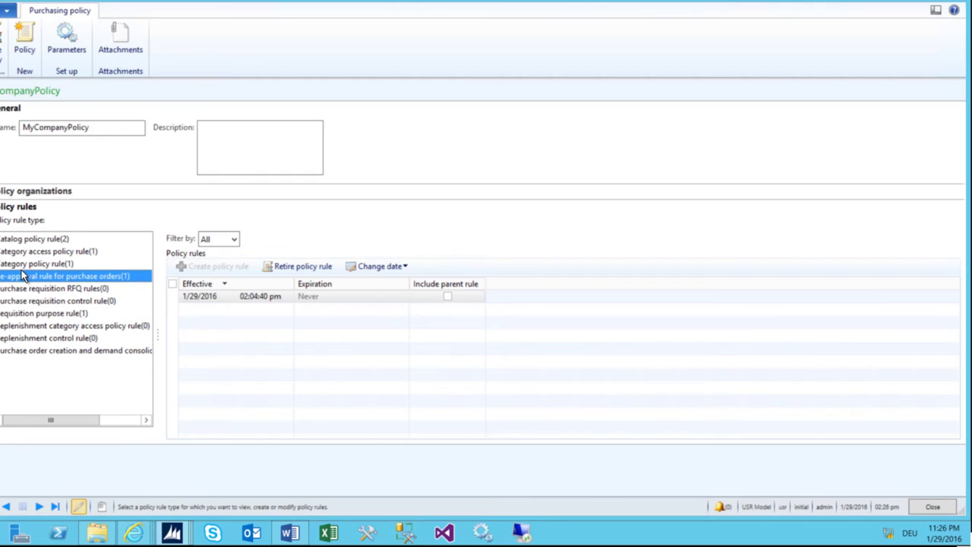
left_click(261, 296)
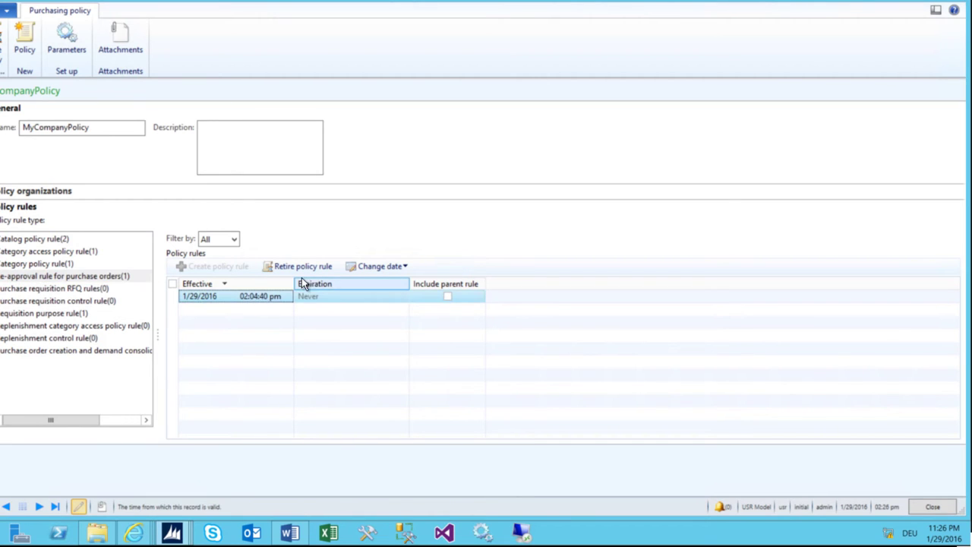
left_click(303, 266)
left_click(559, 304)
left_click(296, 268)
left_click(490, 303)
left_click(222, 267)
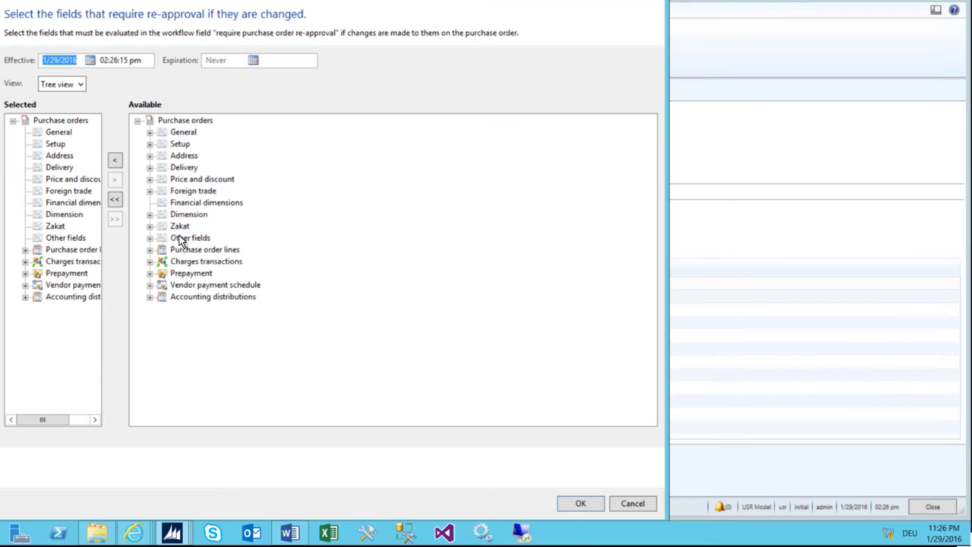
left_click(581, 503)
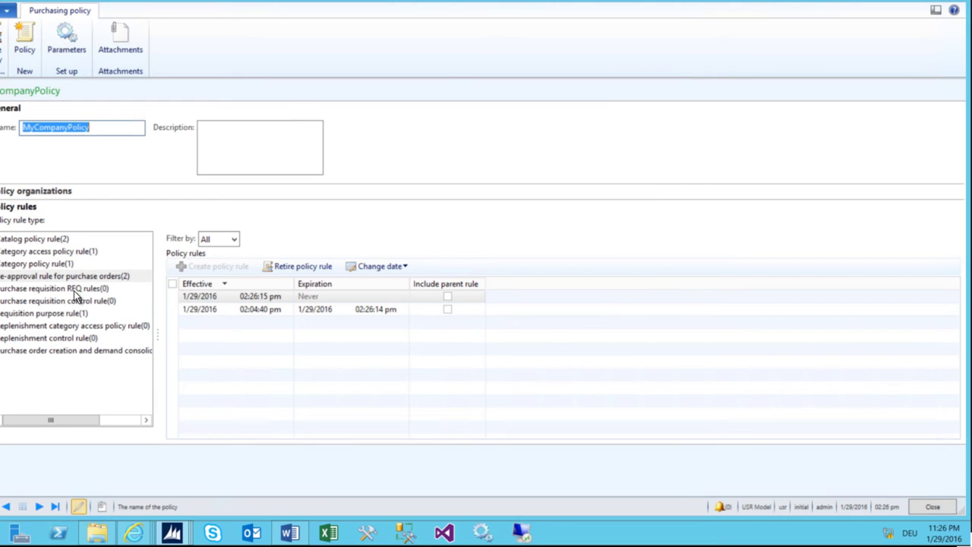
- Replace the requisition purpose rule with one allowing manual override, then select the category policy rule
left_click(54, 311)
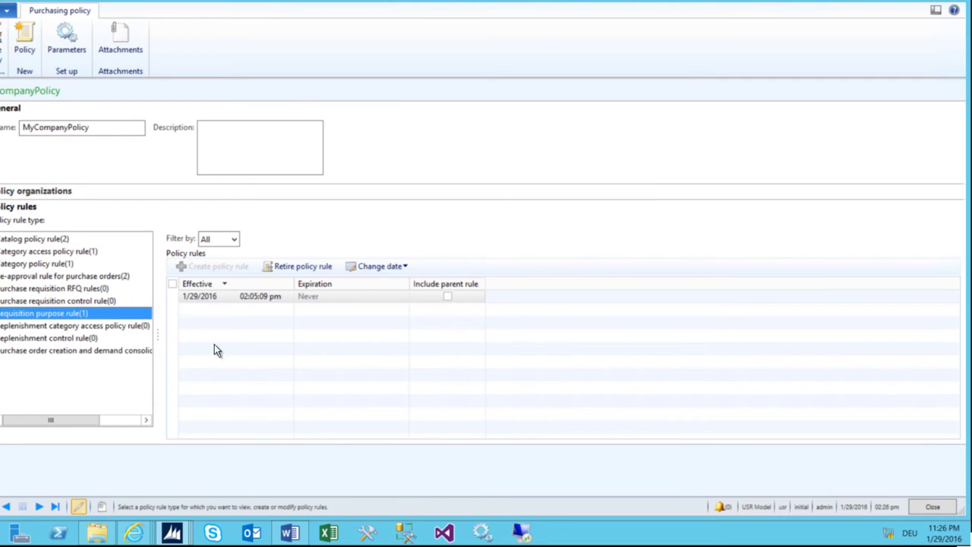
left_click(264, 270)
left_click(508, 307)
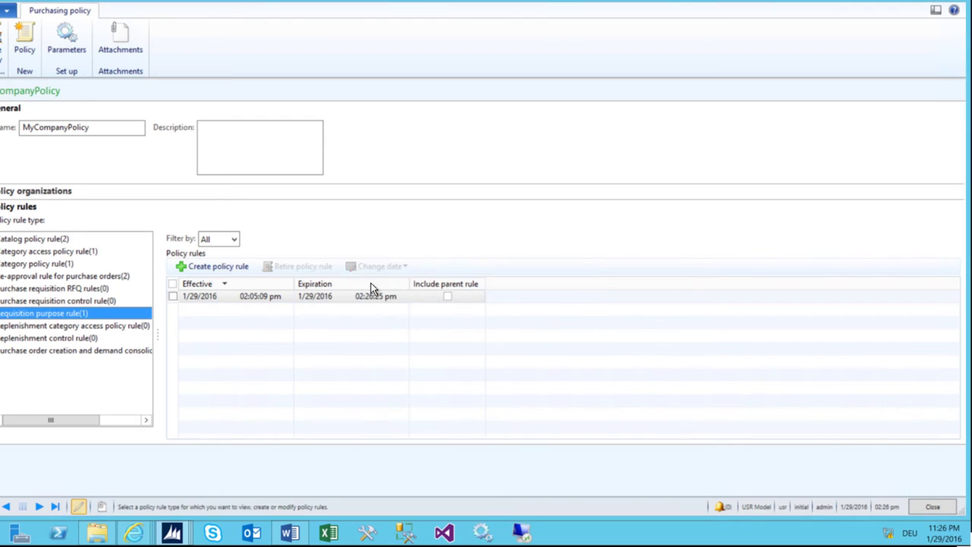
left_click(216, 267)
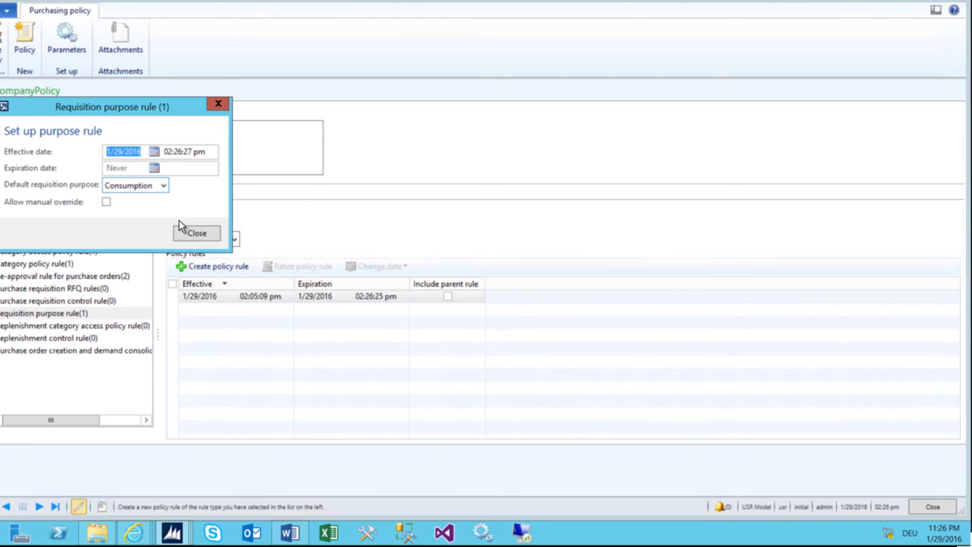
left_click(106, 202)
left_click(196, 235)
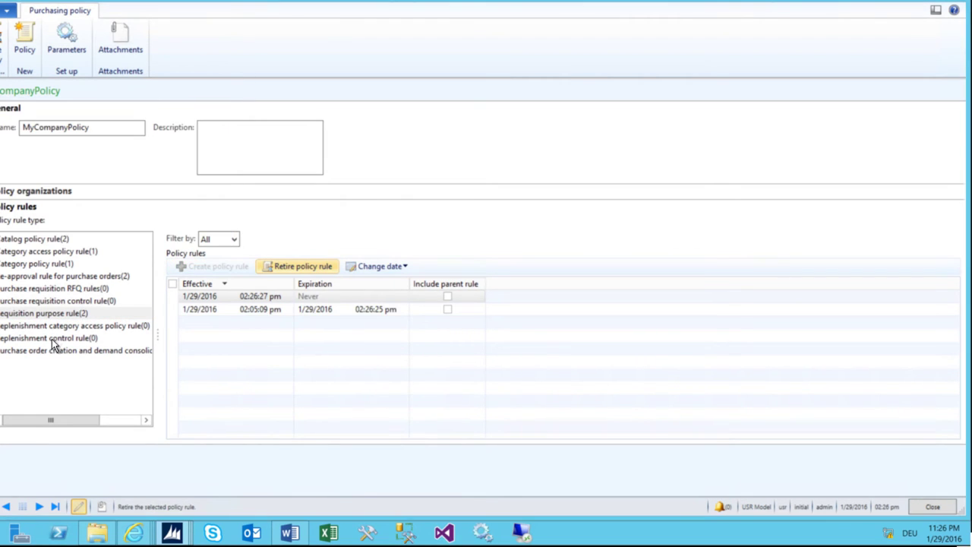
left_click(47, 264)
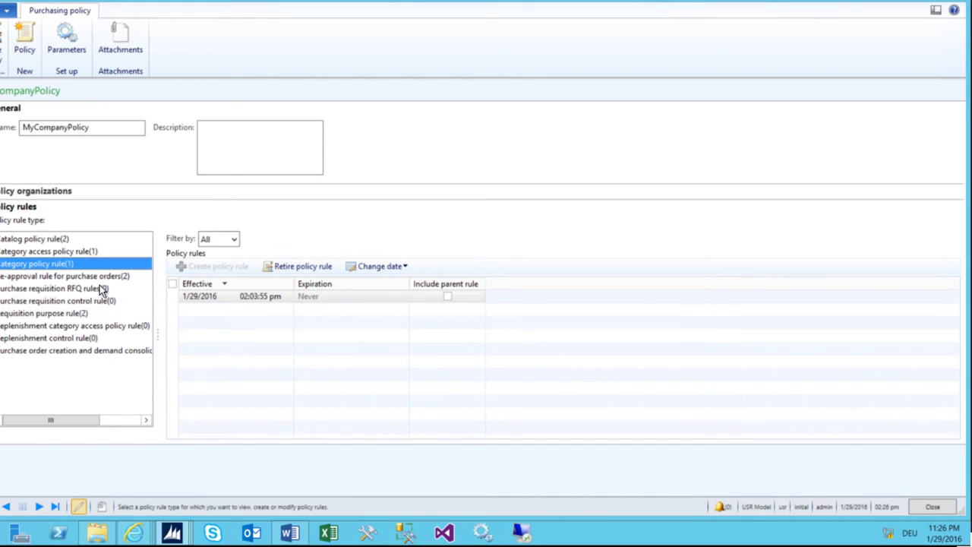
left_click(228, 298)
- Retire the category policy rule and create a new one with Laptops as its first category
left_click(300, 266)
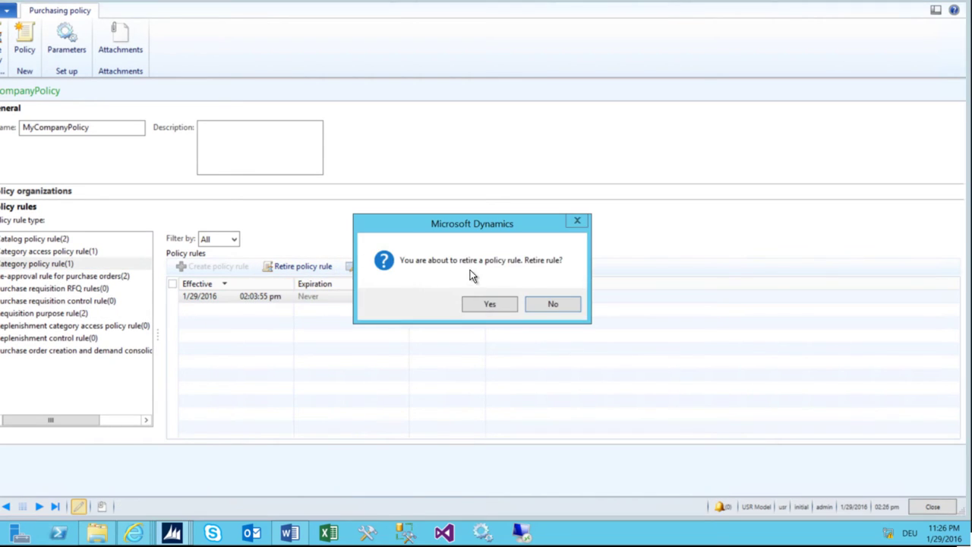
left_click(490, 304)
left_click(210, 265)
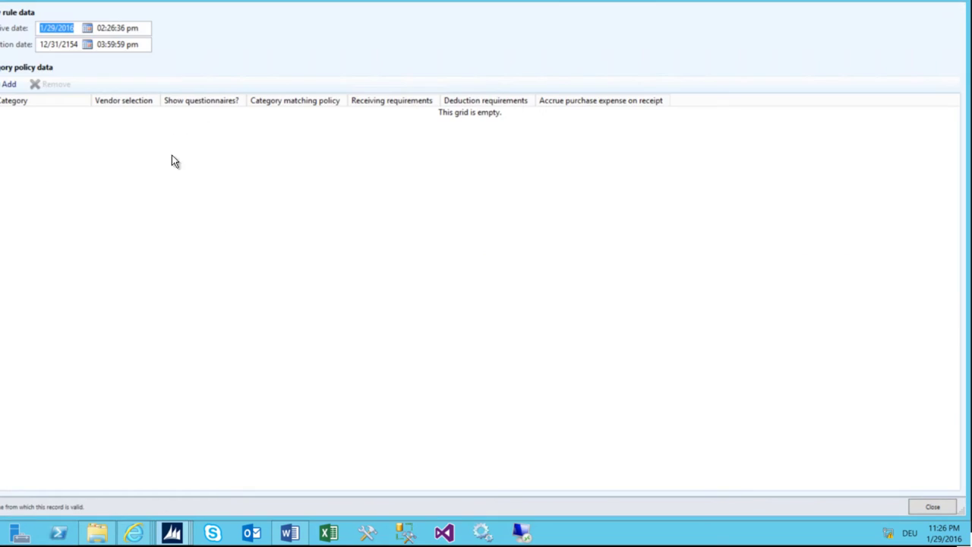
left_click(8, 84)
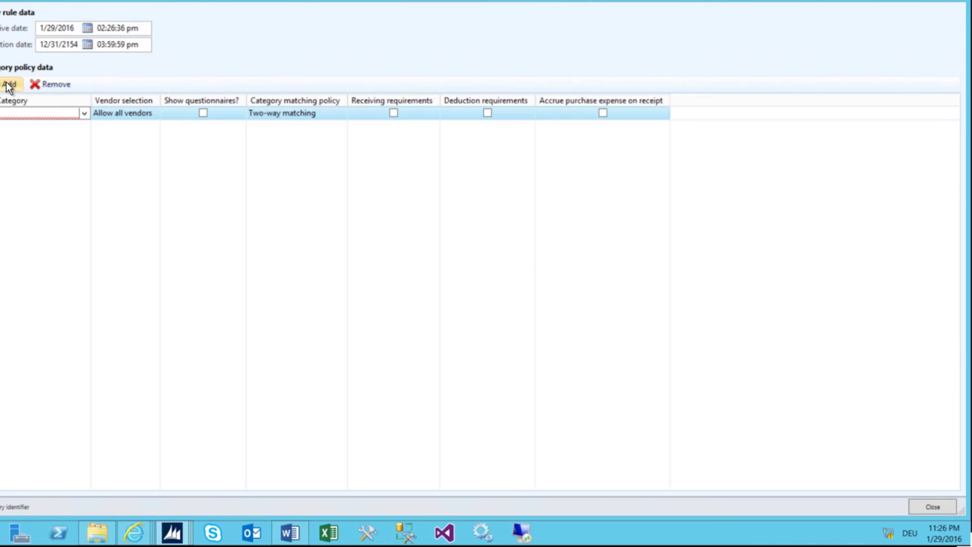
left_click(84, 113)
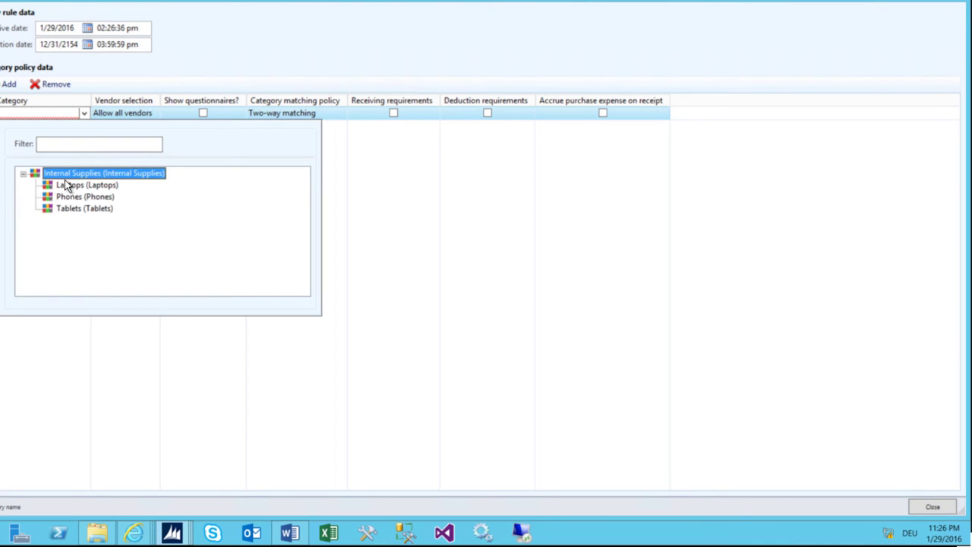
left_click(65, 184)
- Add Phones and Tablets as further category rows and close the new rule
key("ctrl+n")
key("alt+Down")
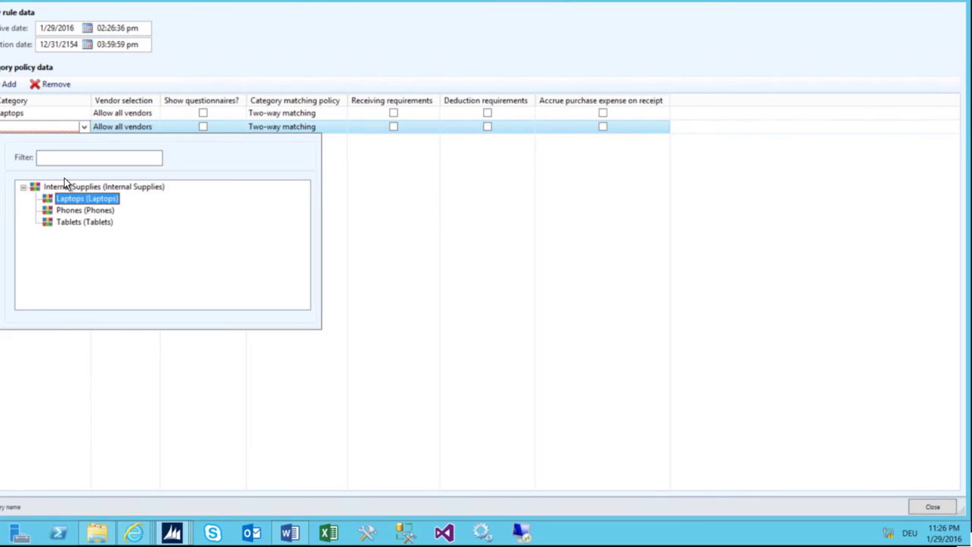
key("Down")
key("Return")
key("ctrl+n")
key("alt+Down")
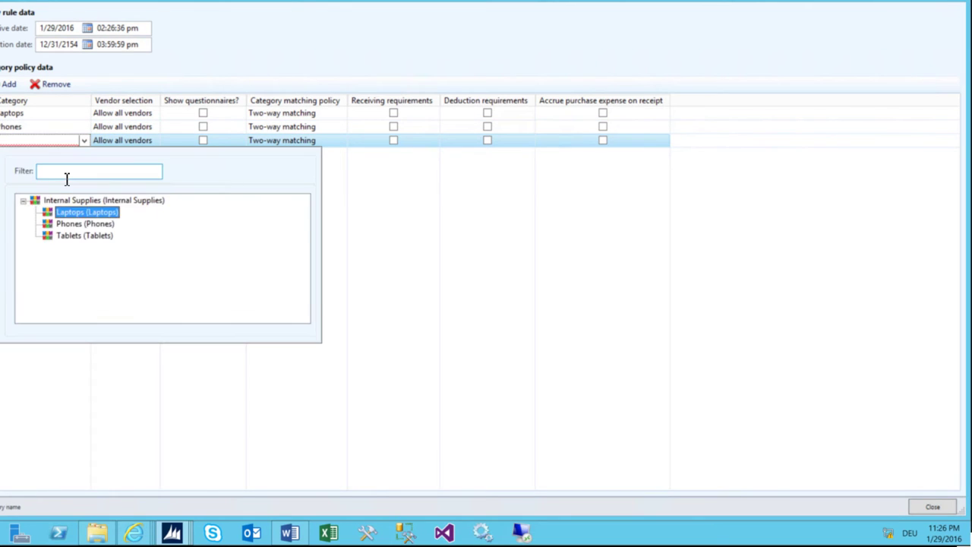
key("Down")
key("Down")
key("Return")
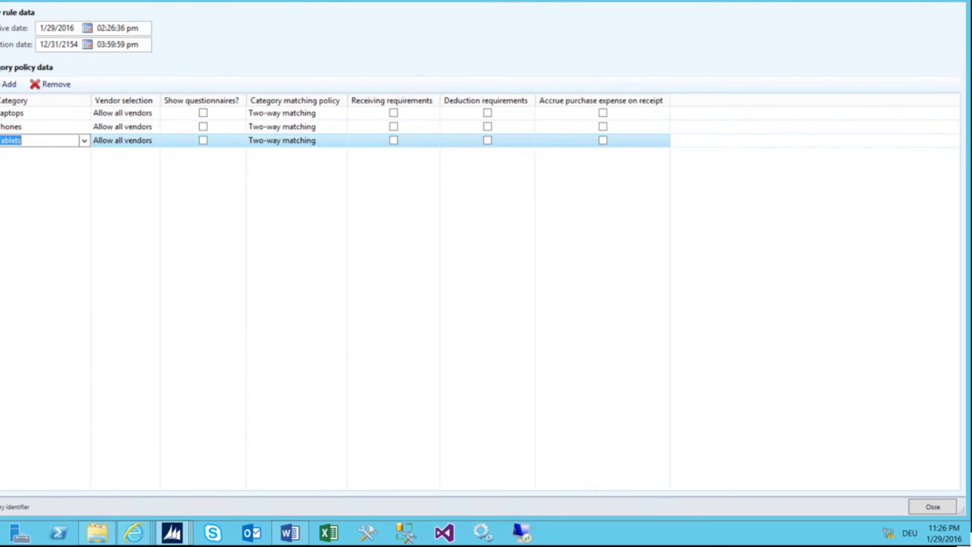
left_click(922, 509)
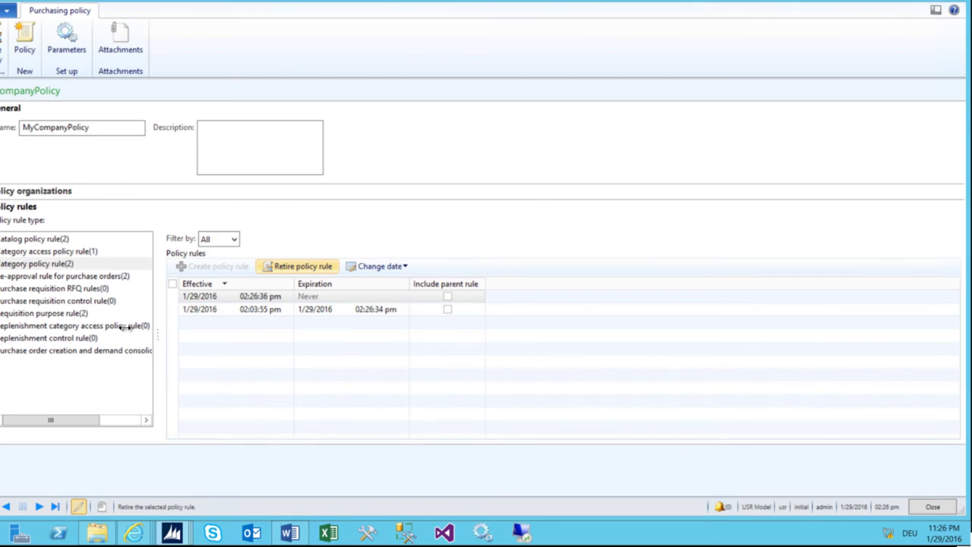
- Replace the purchase order creation and consolidation rule, allowing manual override per requisition line
left_click(66, 328)
left_click(55, 351)
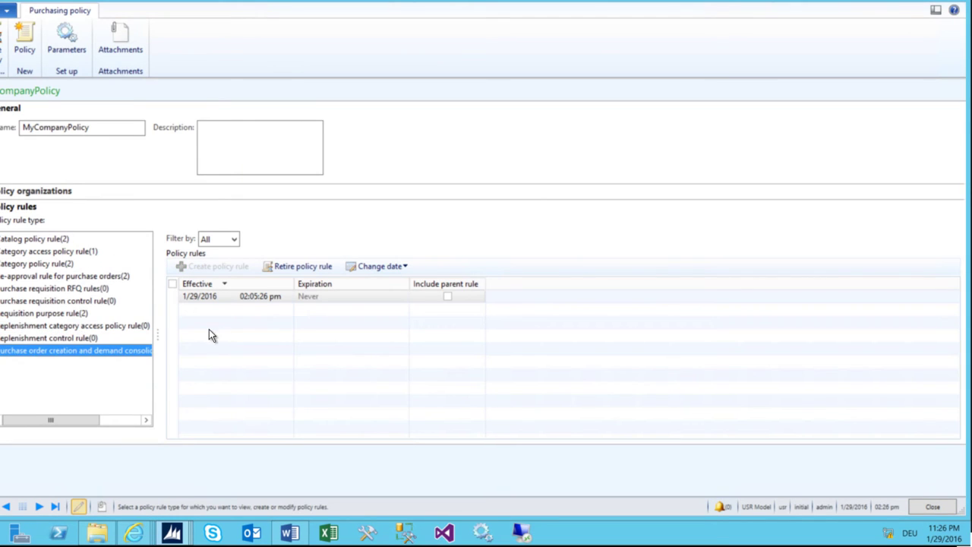
left_click(322, 266)
left_click(516, 304)
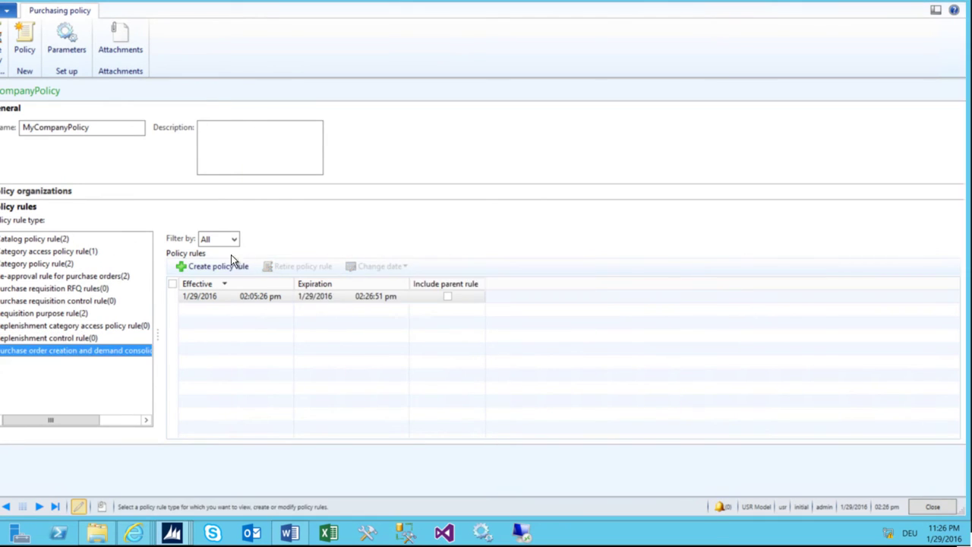
left_click(206, 266)
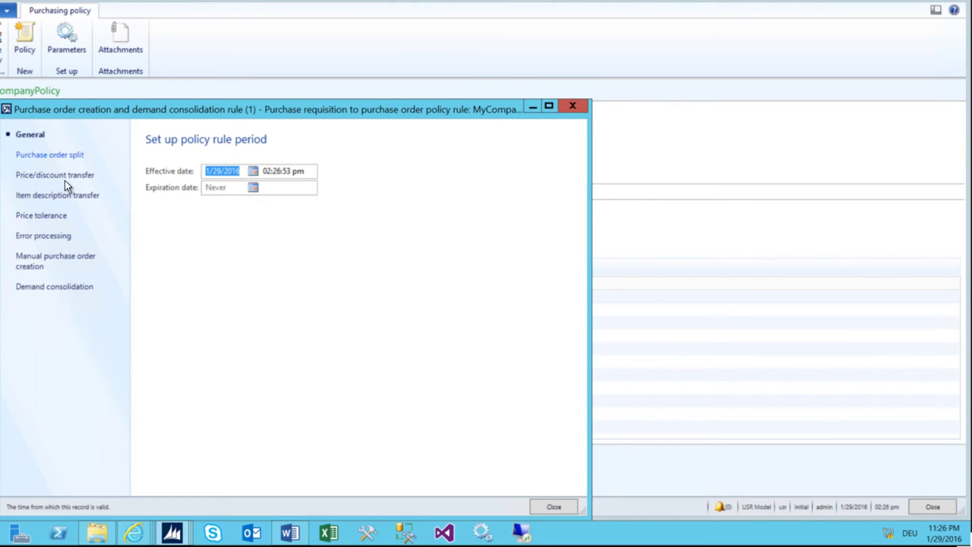
left_click(57, 175)
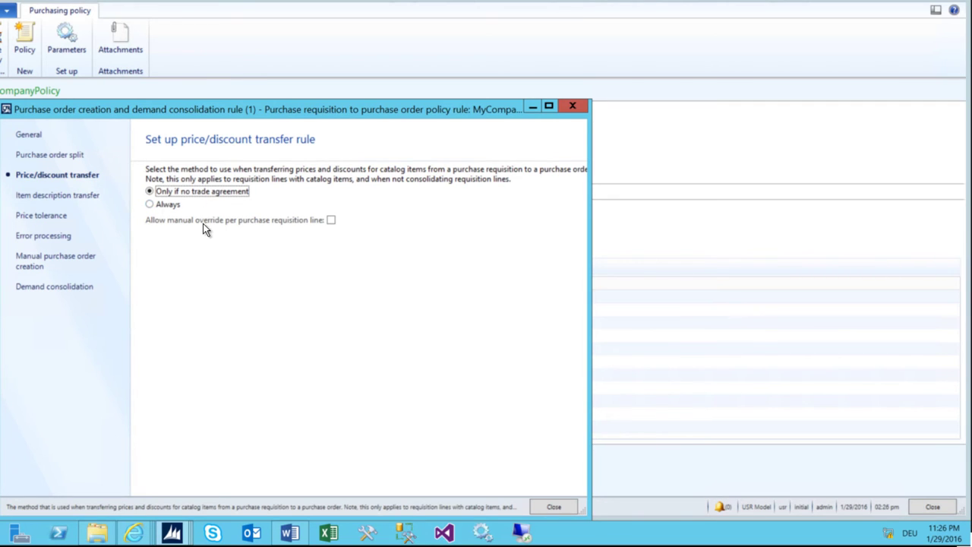
left_click(331, 221)
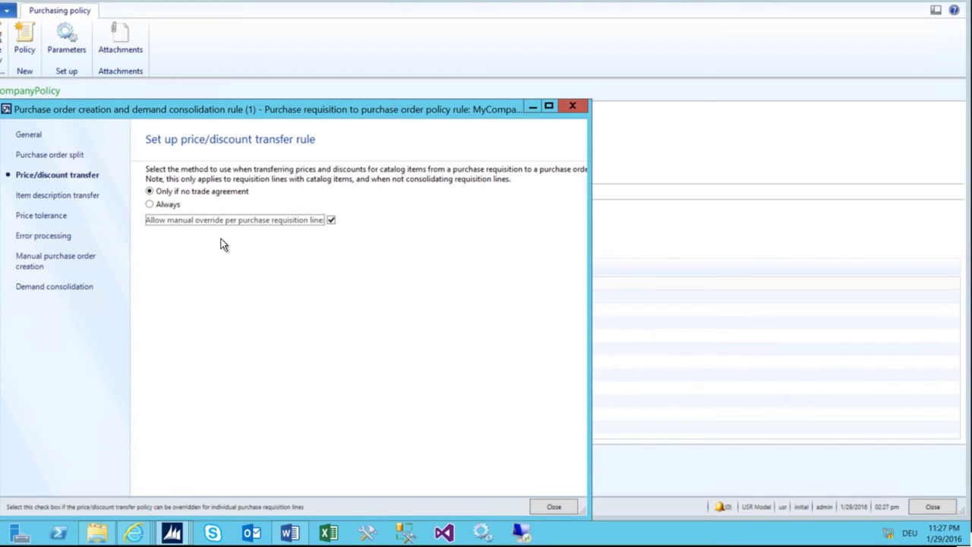
left_click(65, 199)
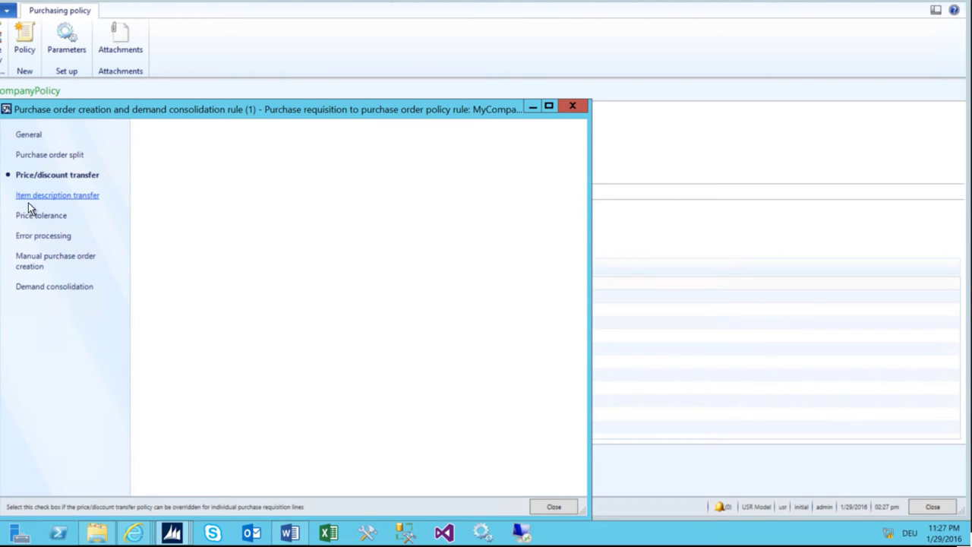
left_click(534, 507)
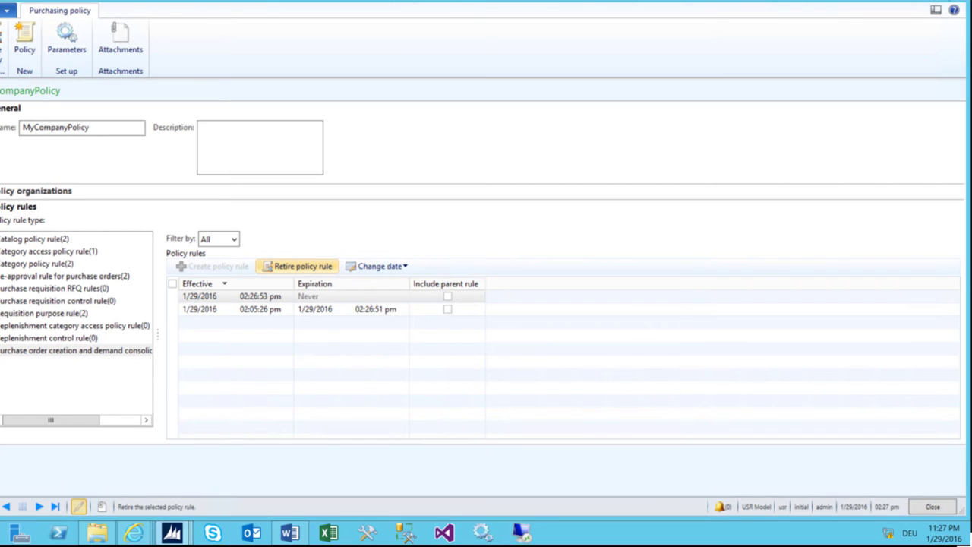
- Close the policy and preview the MyCatalogue2 procurement catalog in the Enterprise Portal
key("Escape")
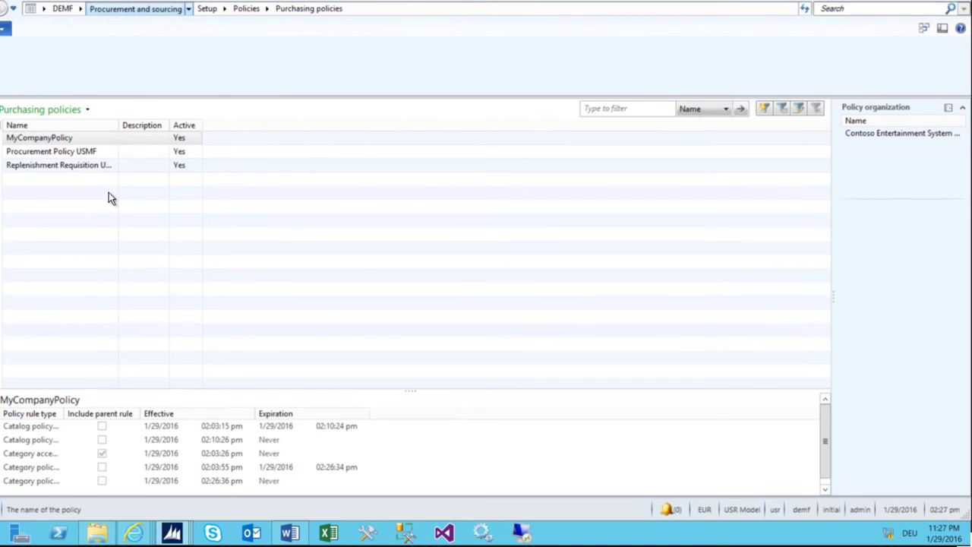
left_click(59, 154)
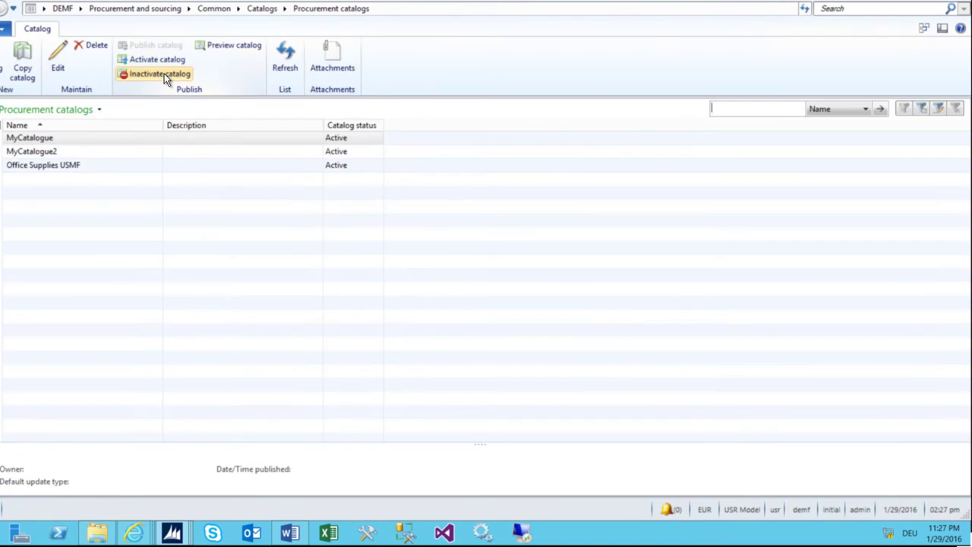
left_click(43, 151)
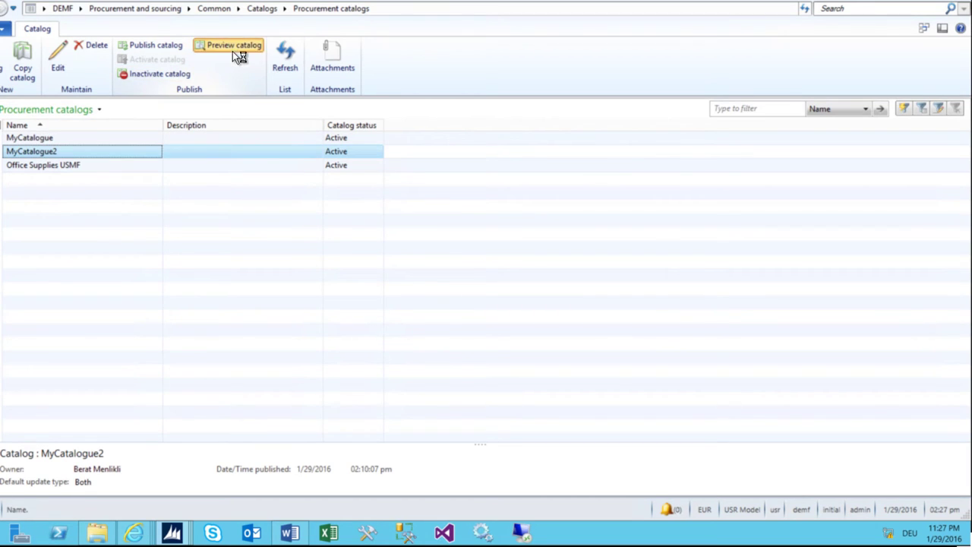
left_click(233, 50)
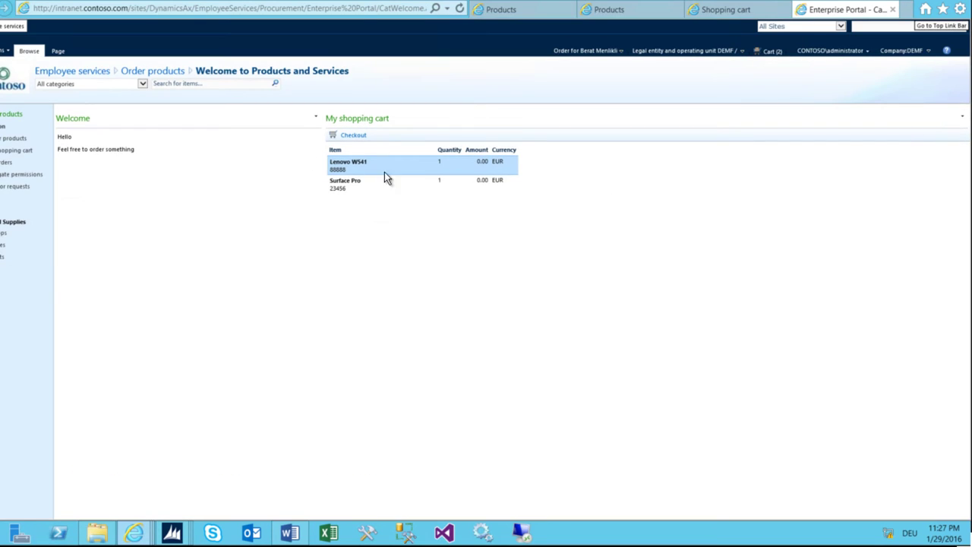
left_click(12, 140)
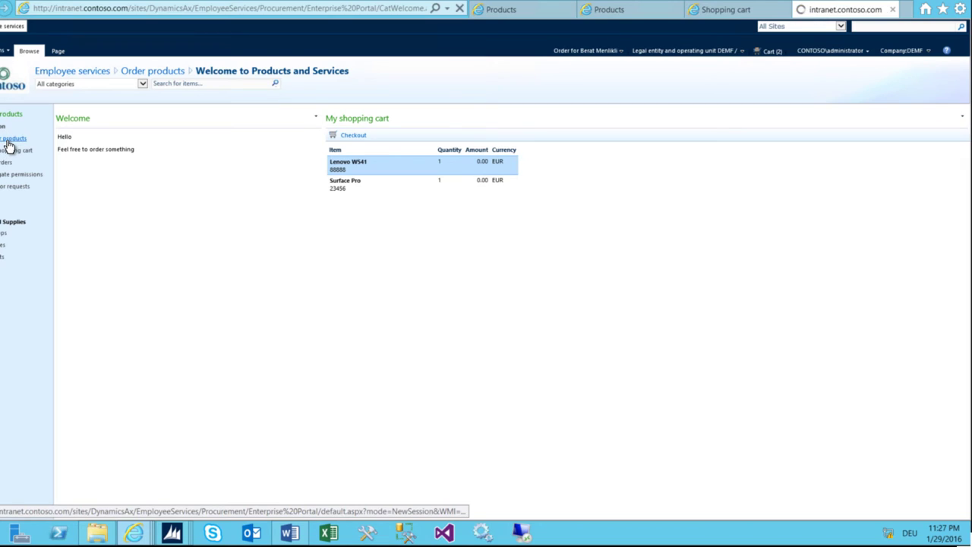
- Search for 'samsung', then clear the query and list the products in the Phones category
left_click(175, 86)
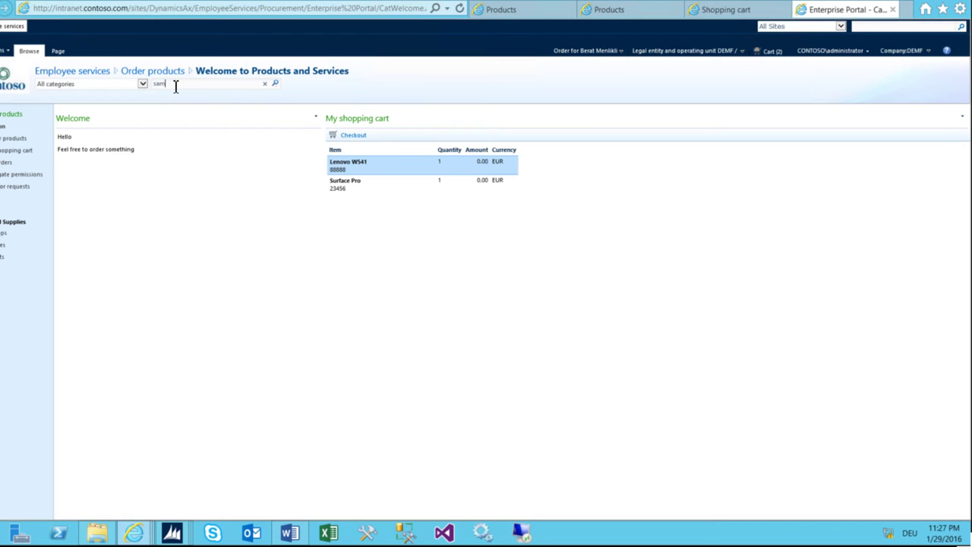
left_click(275, 84)
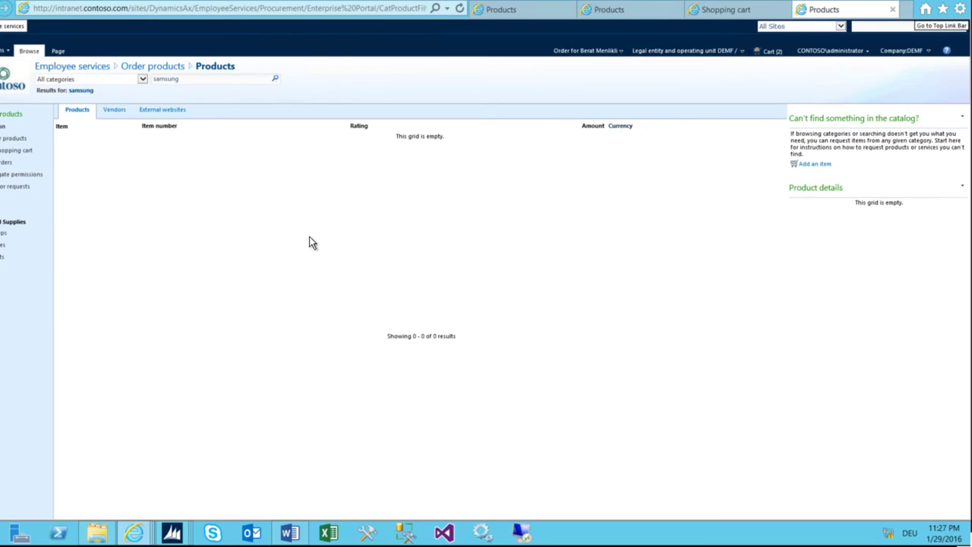
left_click(177, 79)
key("ctrl+a")
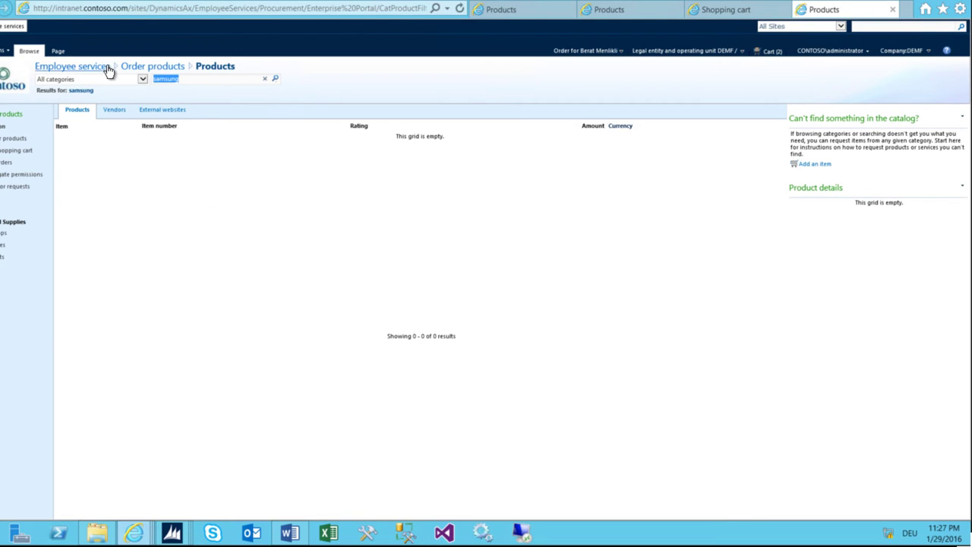
key("BackSpace")
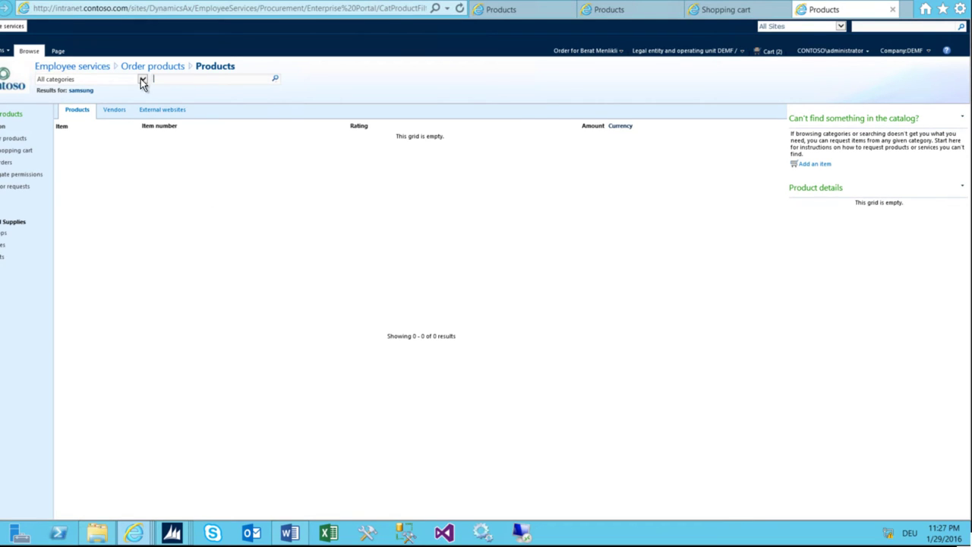
left_click(142, 79)
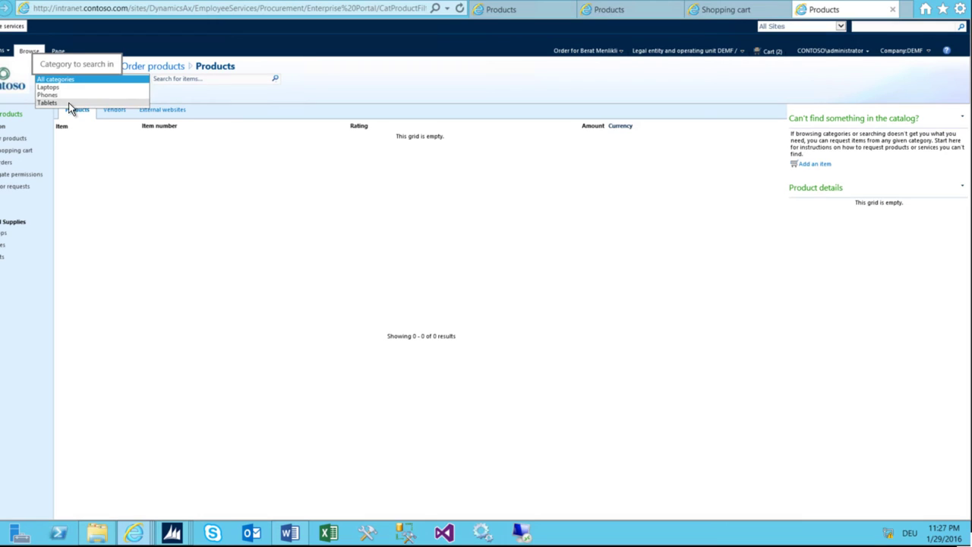
left_click(75, 96)
left_click(278, 82)
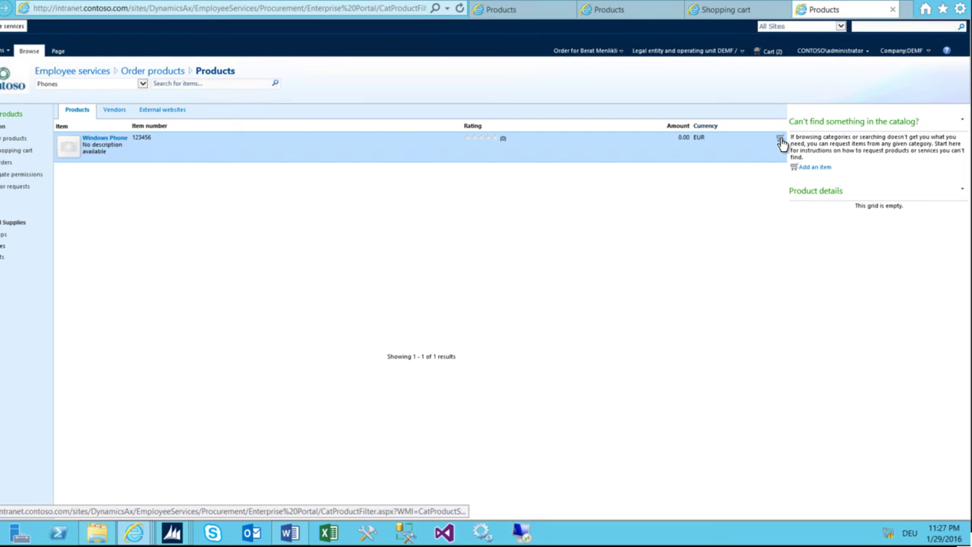
left_click(713, 140)
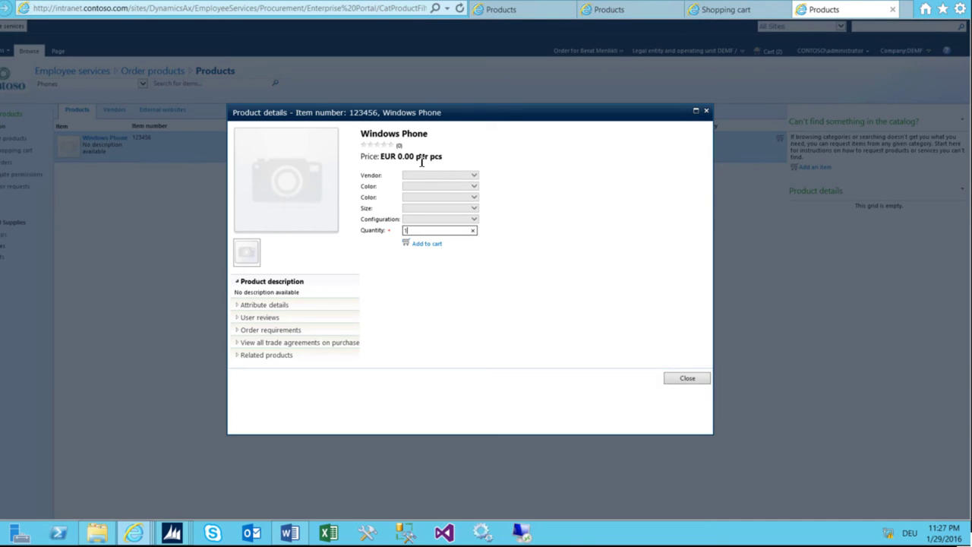
left_click(266, 304)
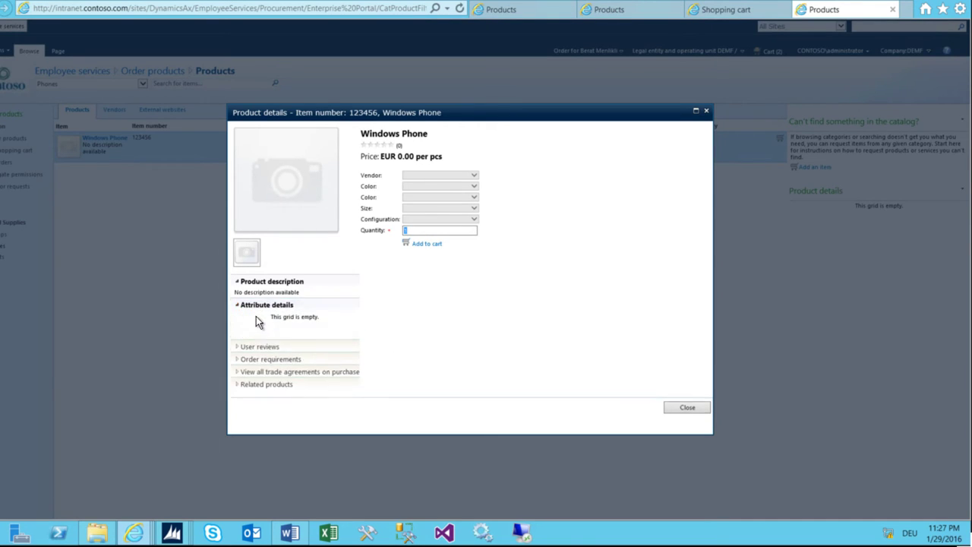
scroll(263, 393, "down", 1)
left_click(269, 375)
scroll(303, 338, "down", 1)
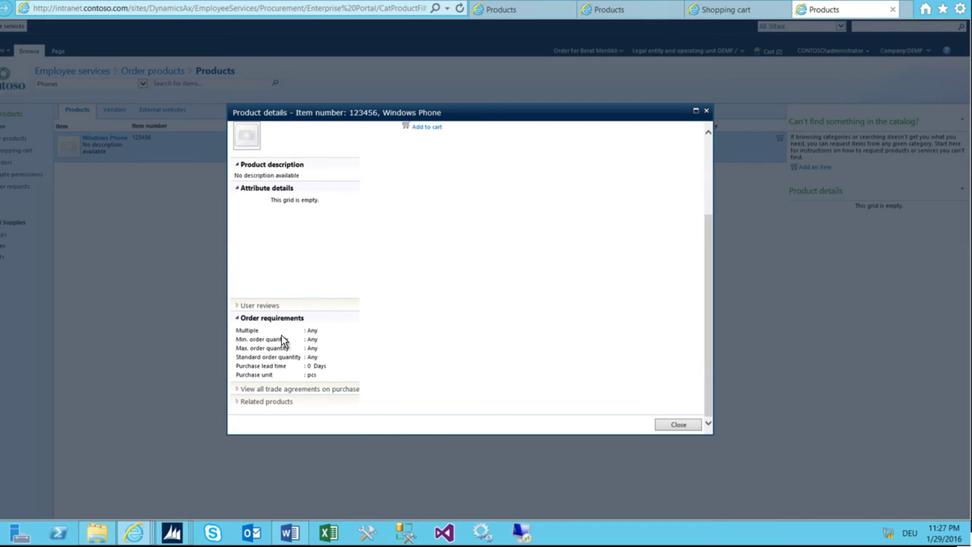
left_click(259, 307)
left_click(310, 388)
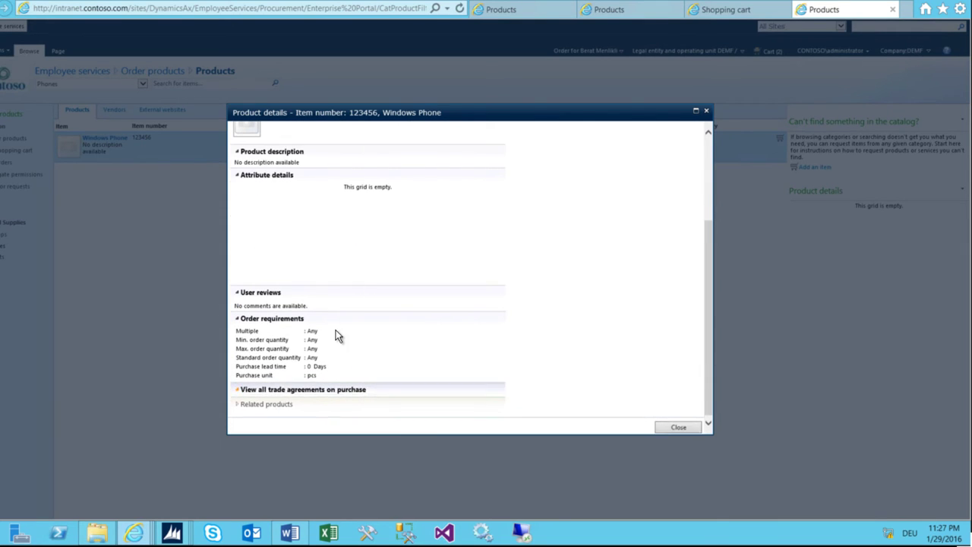
scroll(336, 330, "down", 1)
left_click(269, 404)
scroll(369, 316, "down", 1)
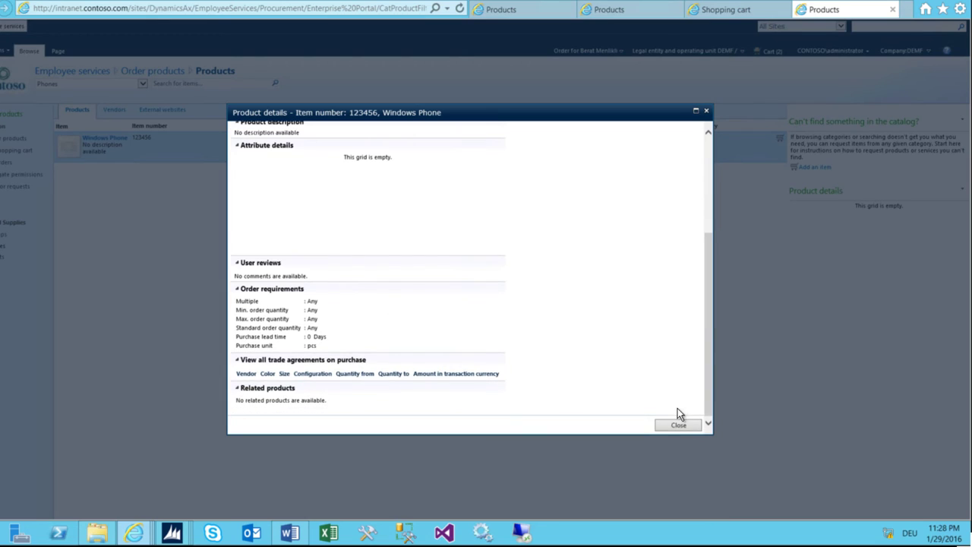
left_click(667, 427)
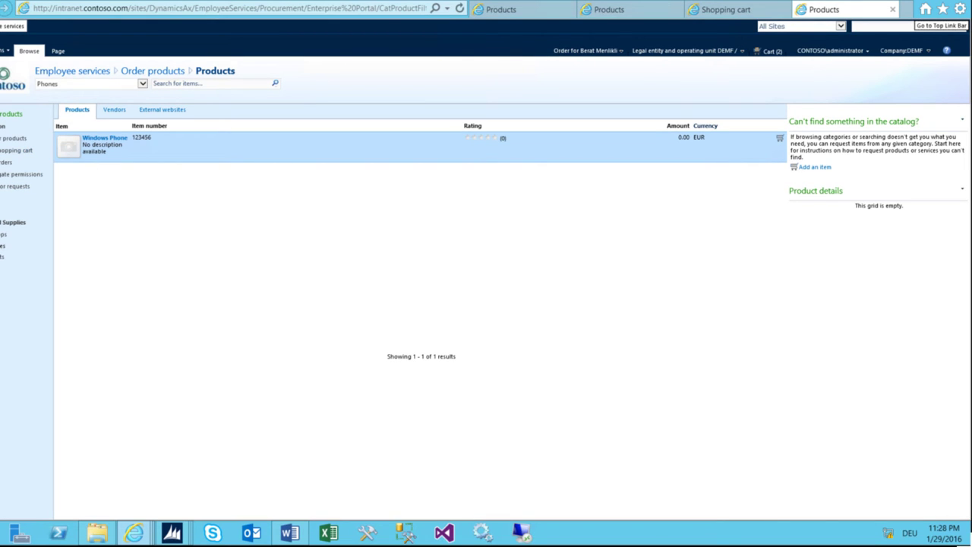
- Open the shopping cart and select the Lenovo W541 quantity field
left_click(6, 151)
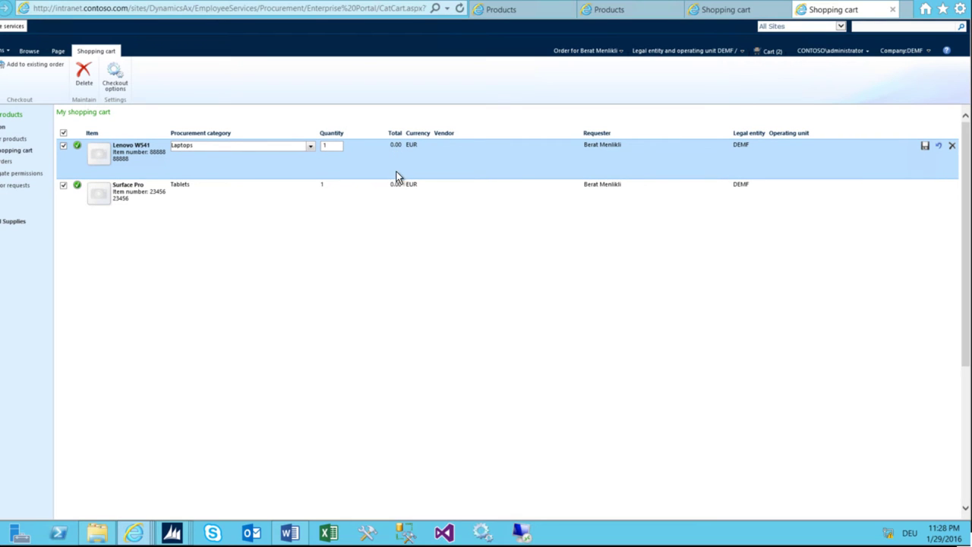
left_click(335, 146)
- In the AX client, view All purchase requisitions, then go back to Procurement and sourcing
mouse_move(172, 532)
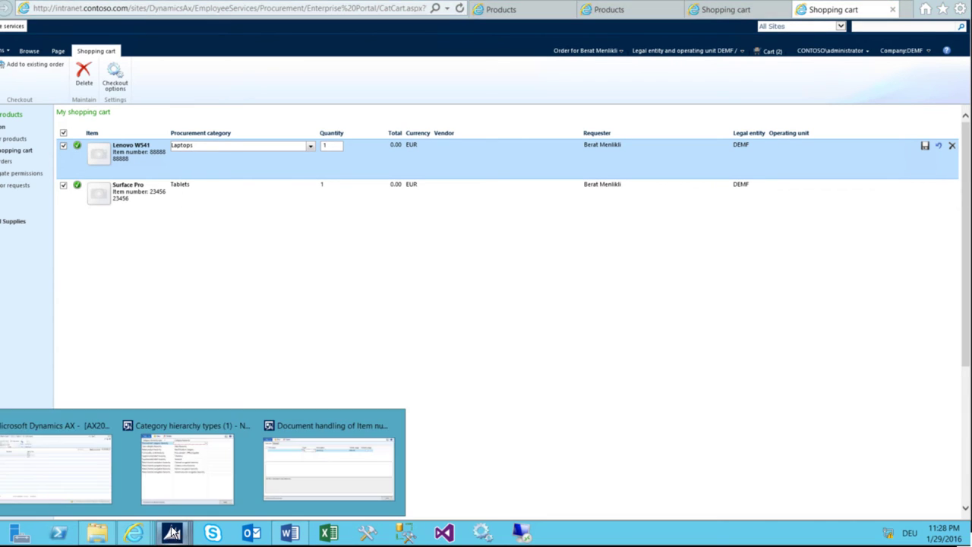
left_click(48, 462)
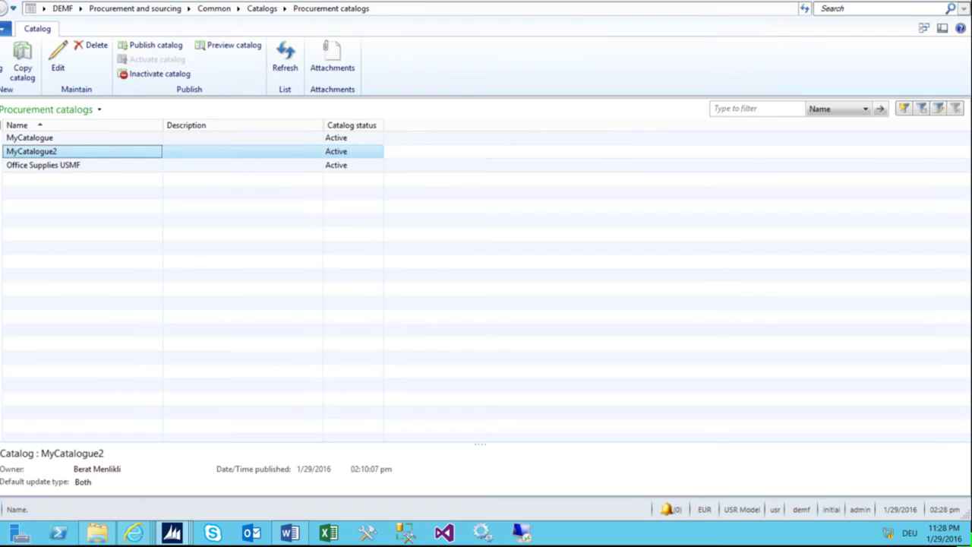
left_click(91, 10)
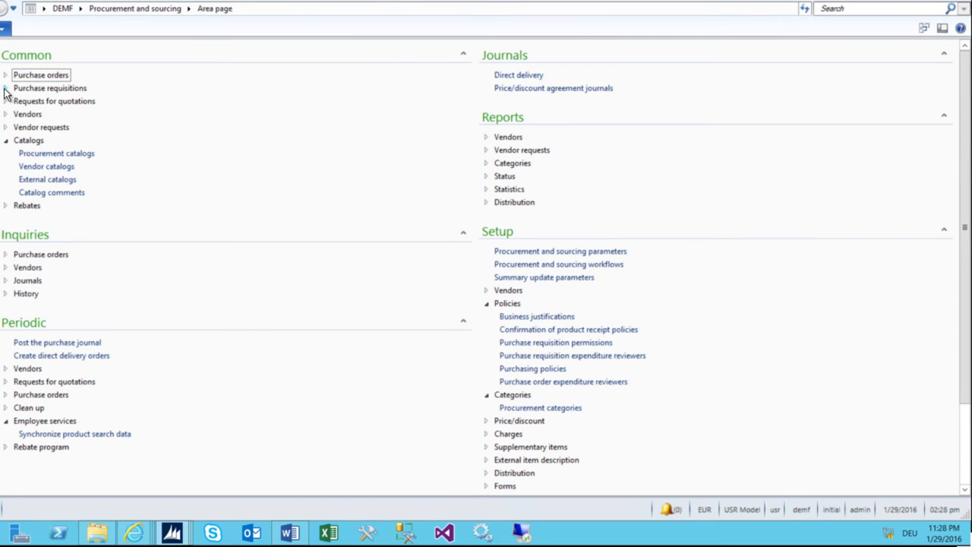
left_click(7, 88)
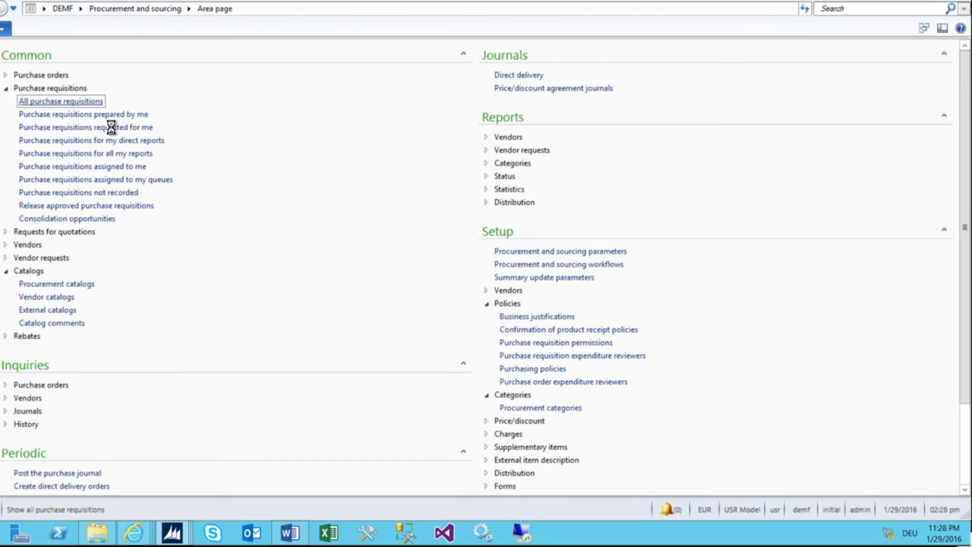
left_click(142, 196)
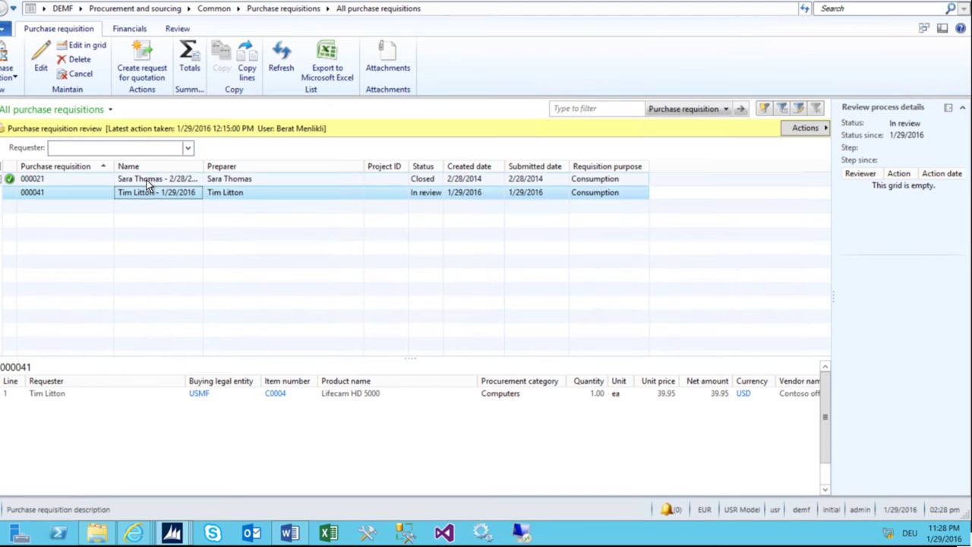
left_click(112, 9)
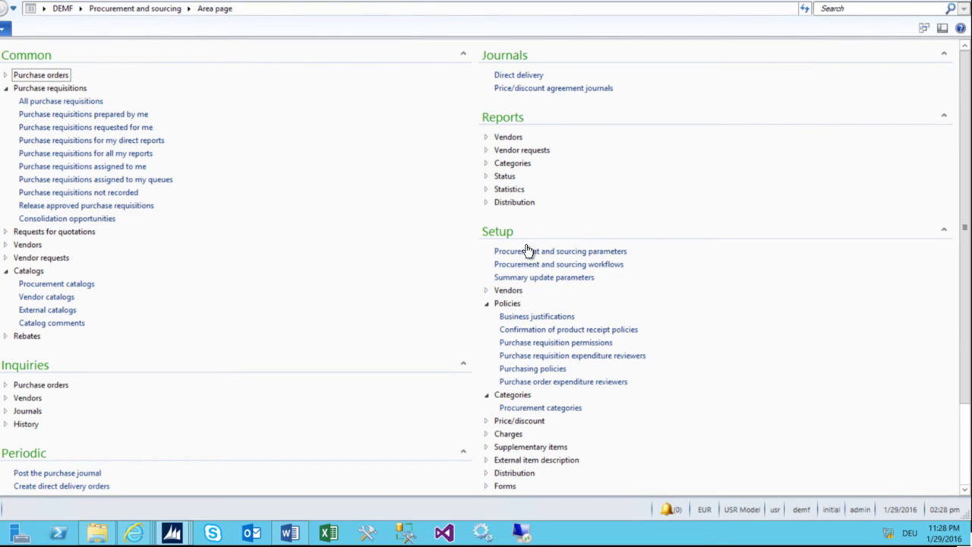
- Open Procurement and sourcing workflows and select the Purchase requisition review workflow
left_click(606, 263)
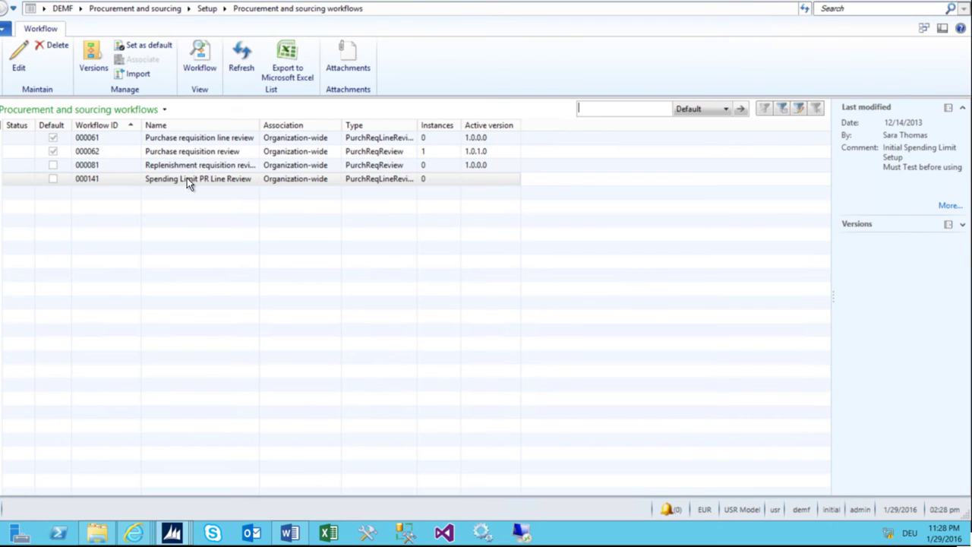
left_click(198, 150)
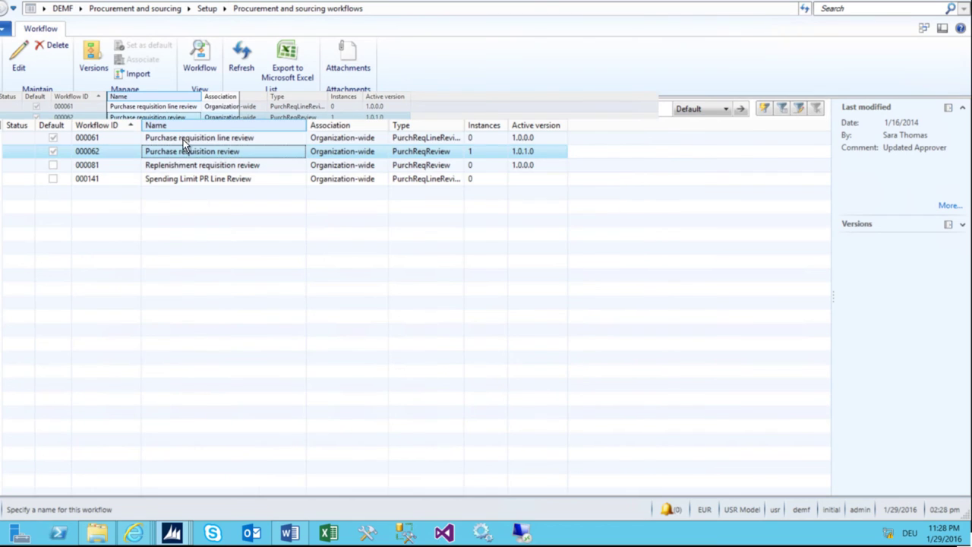
left_click(177, 151)
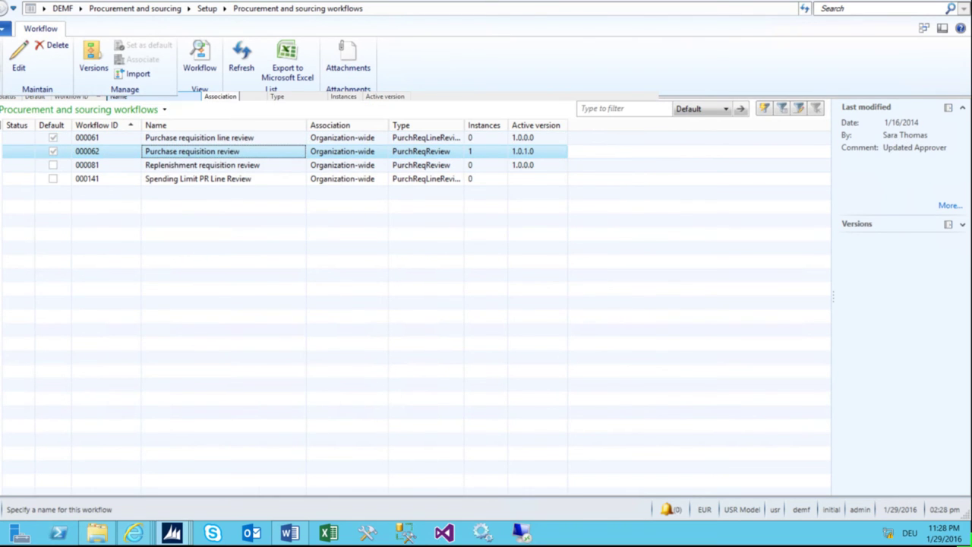
- Browse the new-workflow types, cancel, and reselect the Purchase requisition review workflow
left_click(18, 59)
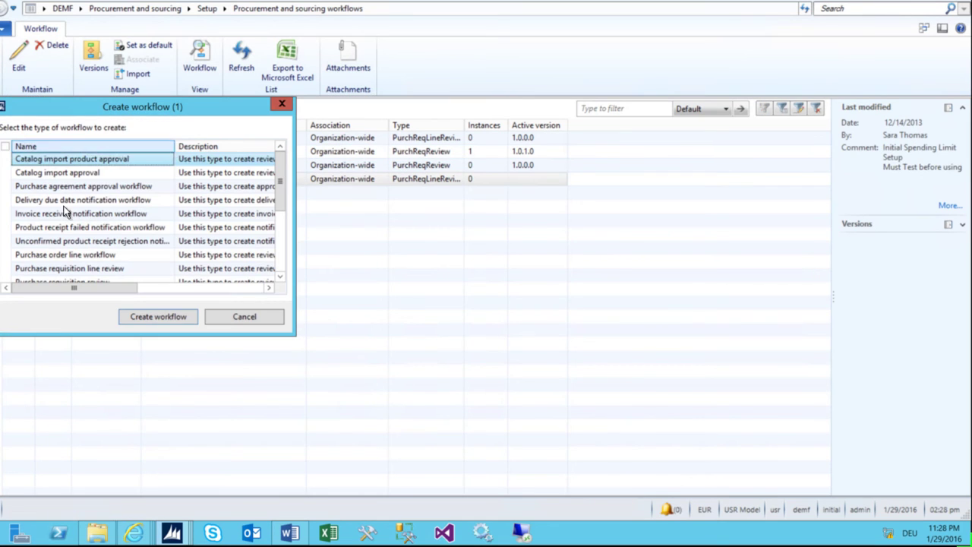
left_click(90, 228)
left_click(38, 269)
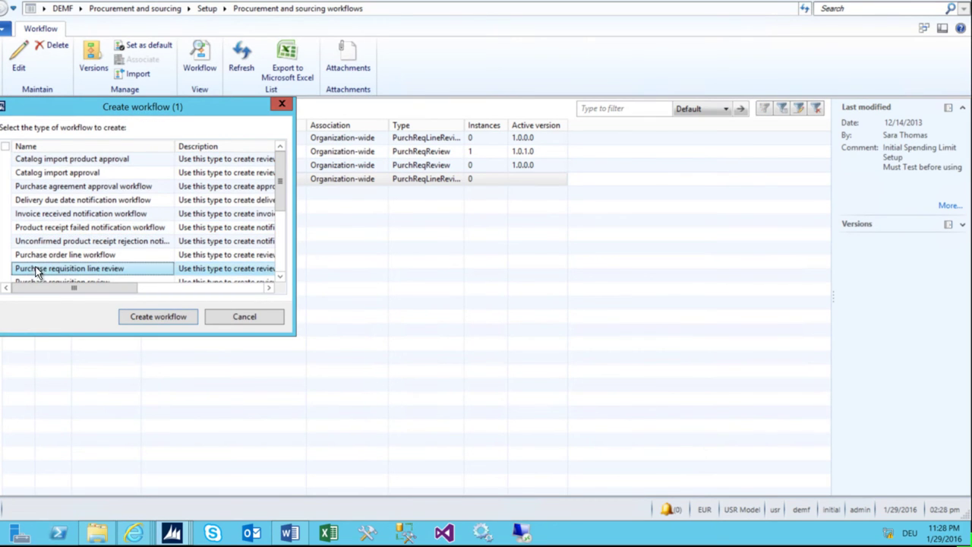
scroll(194, 268, "down", 1)
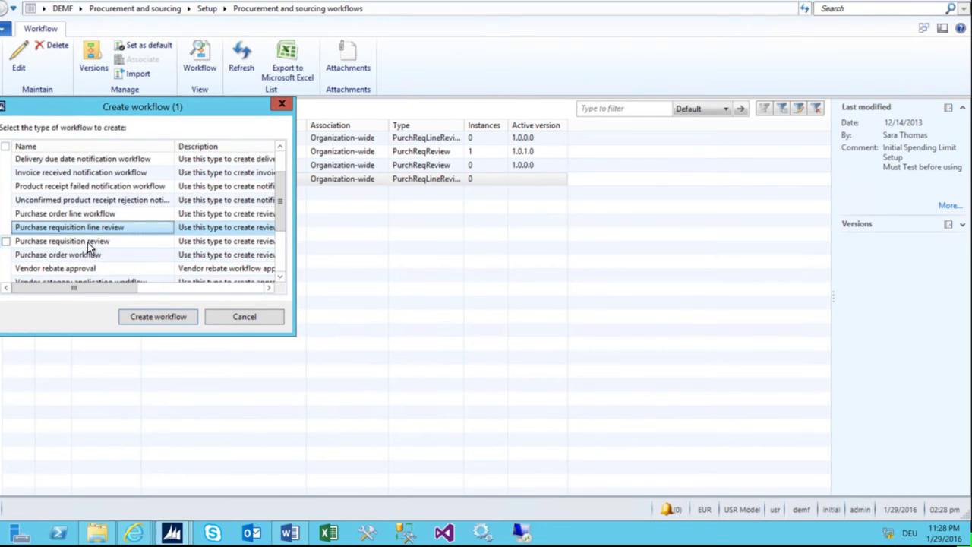
left_click(21, 241)
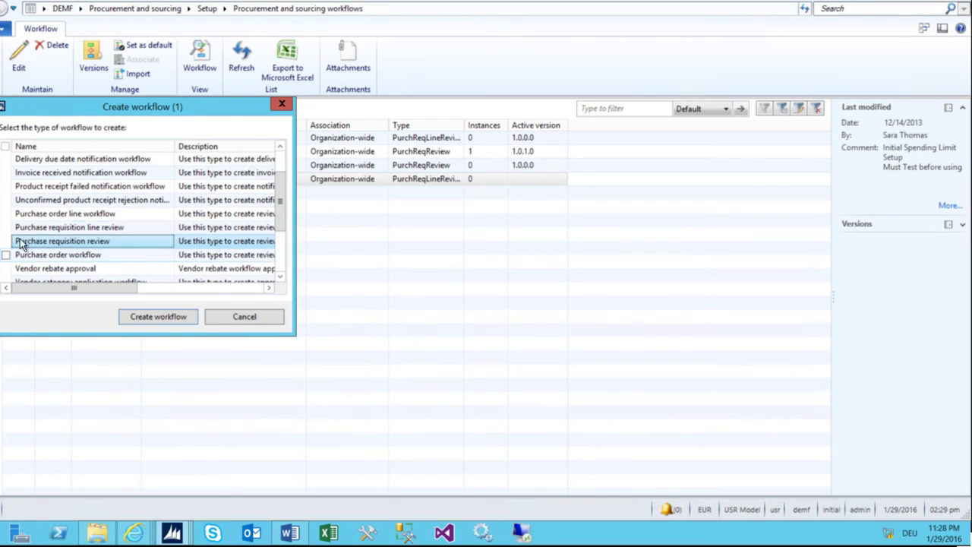
left_click(220, 316)
left_click(173, 152)
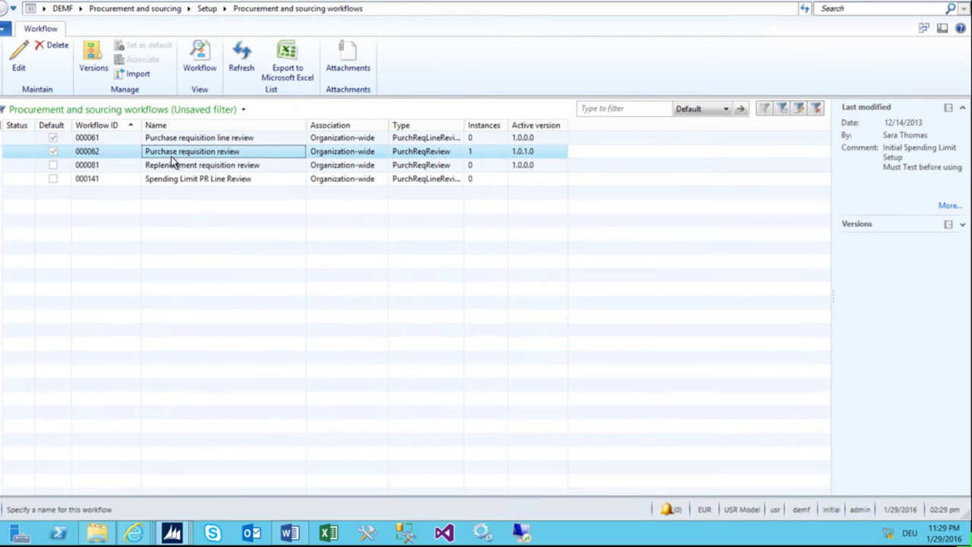
- Edit the Purchase requisition review workflow and bring its workflow editor window forward
left_click(18, 62)
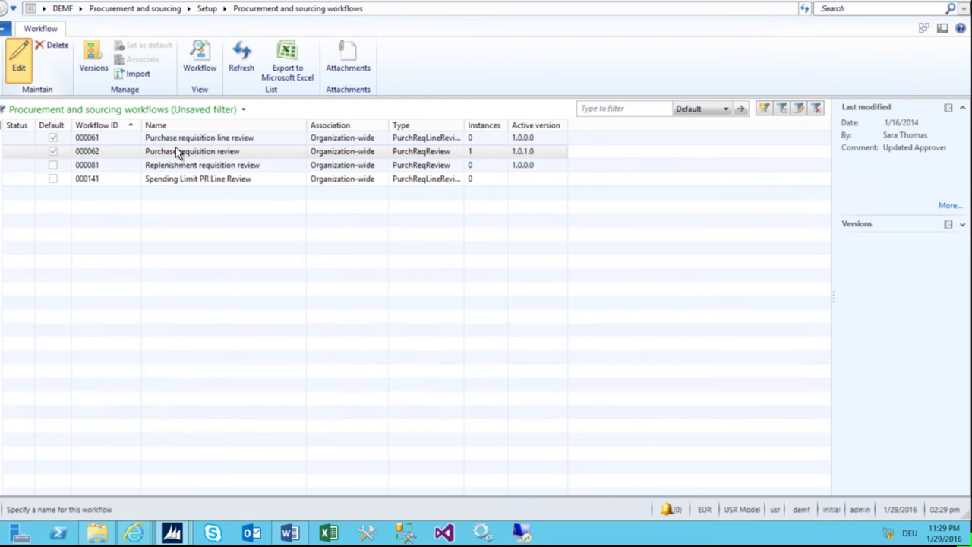
left_click(22, 57)
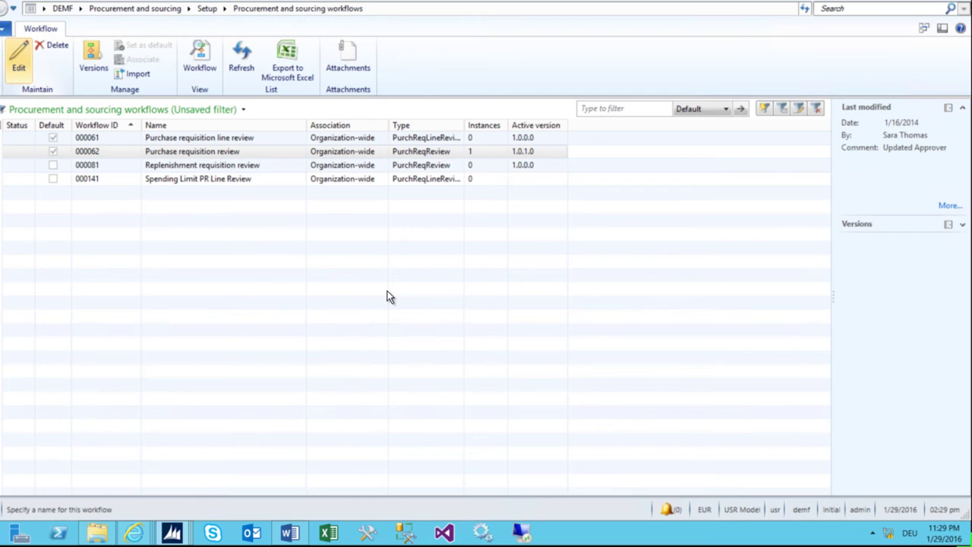
mouse_move(172, 528)
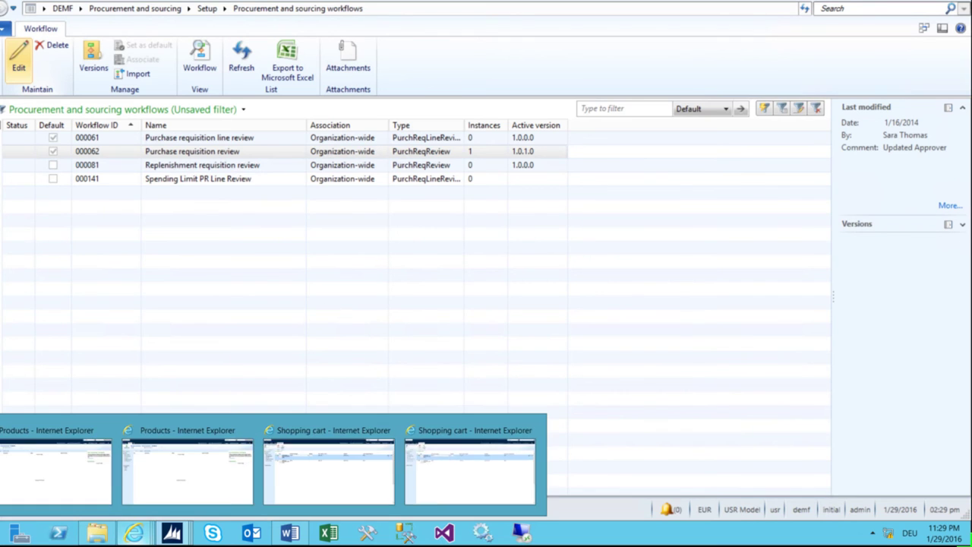
left_click(682, 144)
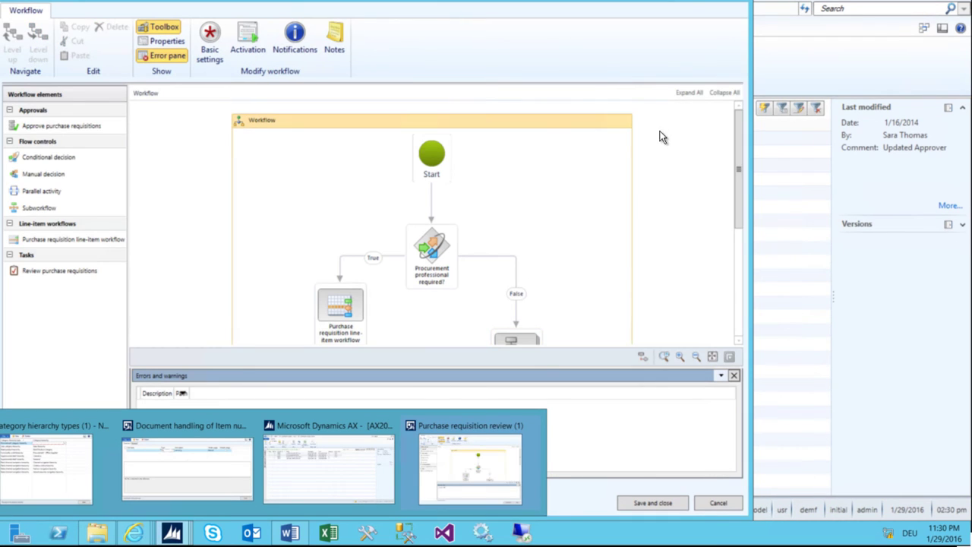
scroll(703, 152, "down", 4)
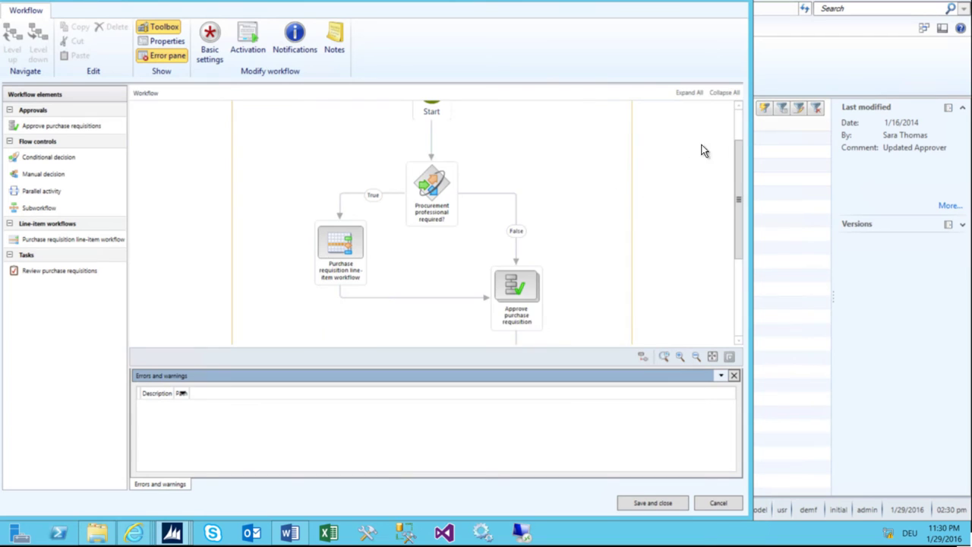
scroll(615, 178, "up", 3)
scroll(611, 176, "down", 4)
scroll(611, 176, "down", 1)
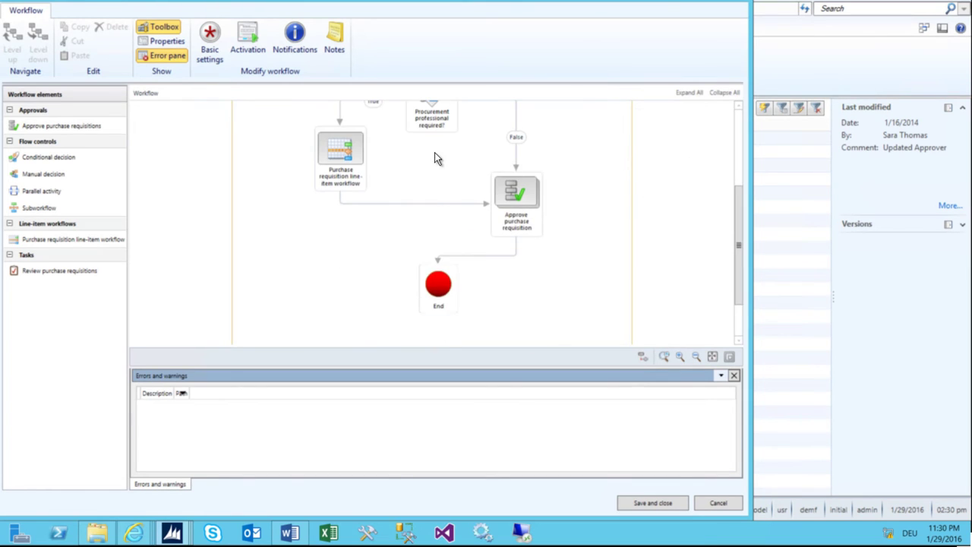
scroll(434, 159, "up", 2)
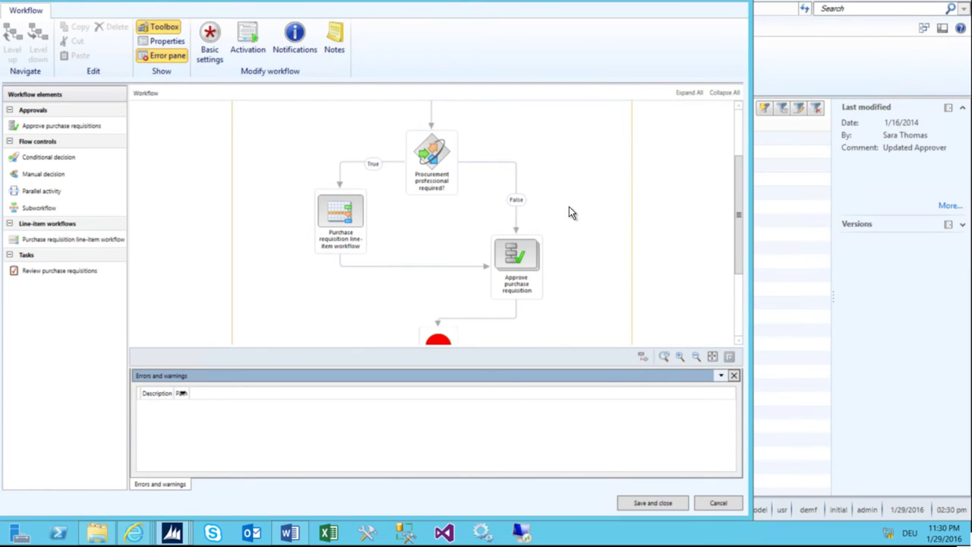
scroll(569, 207, "up", 2)
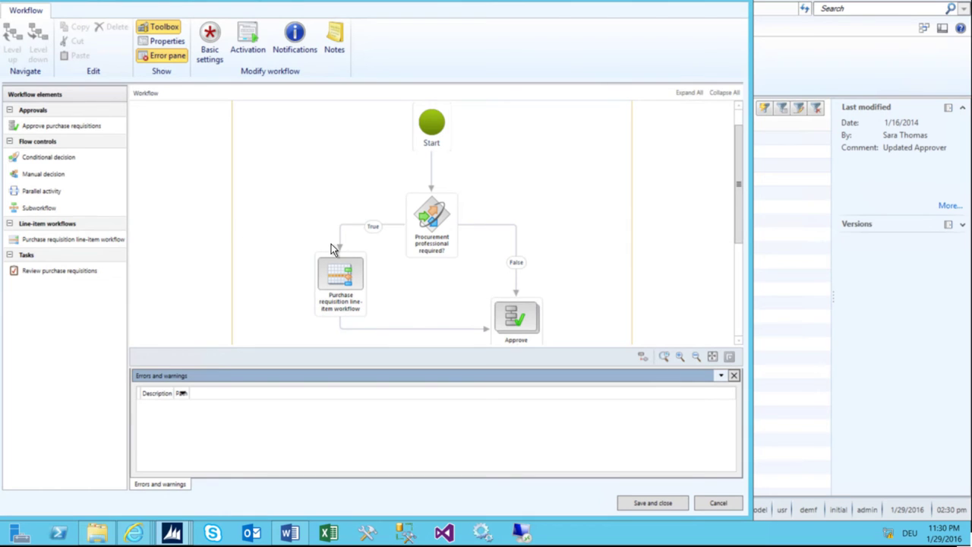
left_click(419, 248)
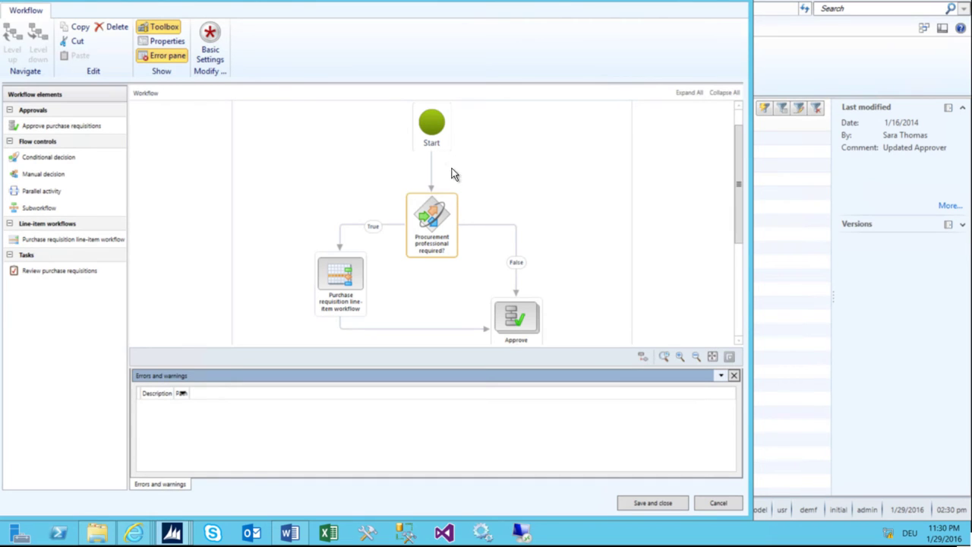
- Delete the line-item, procurement decision and old approval nodes from the workflow
left_click(347, 302)
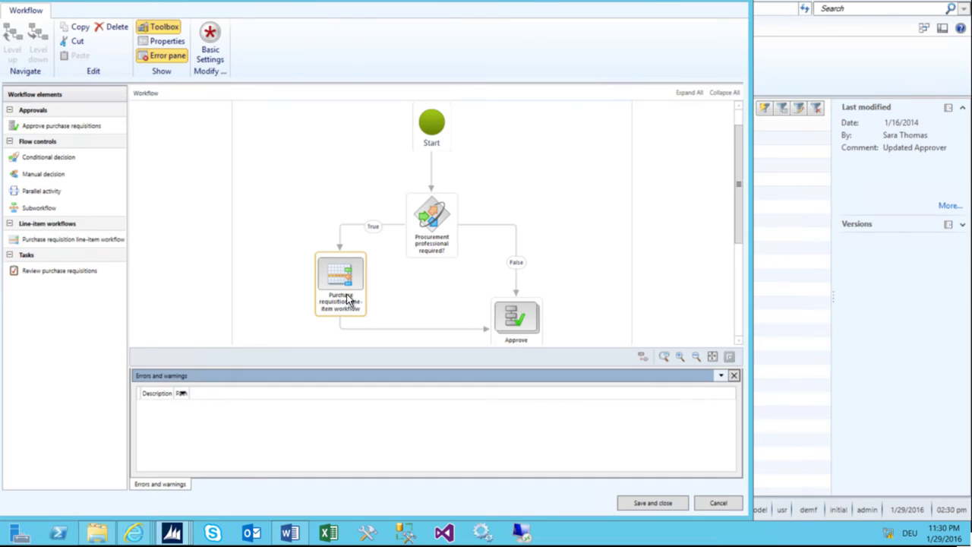
key("Delete")
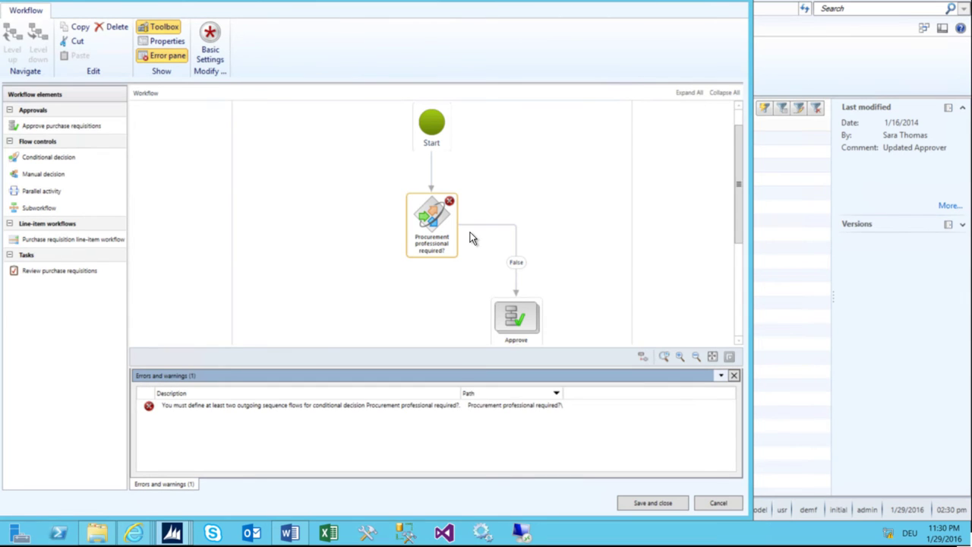
key("Delete")
left_click_drag(517, 317, 441, 235)
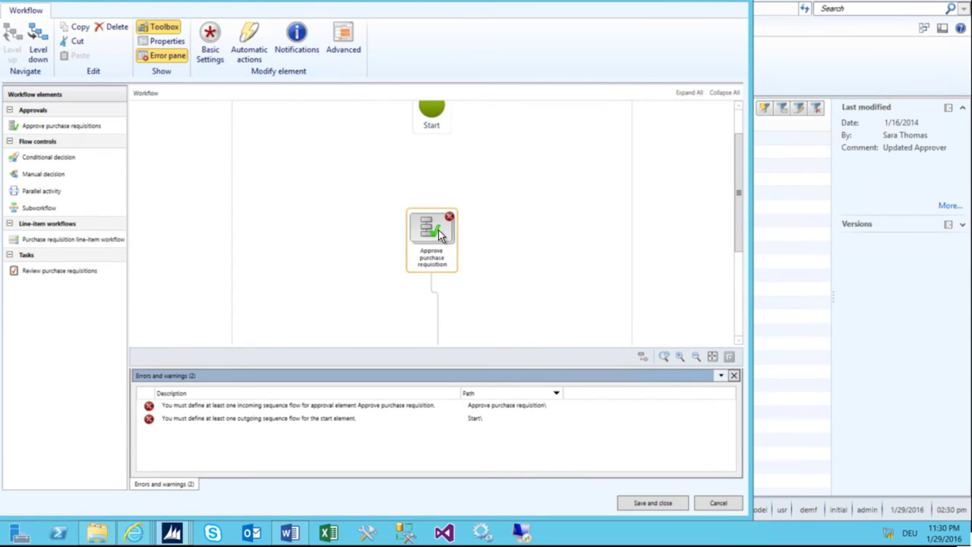
key("Delete")
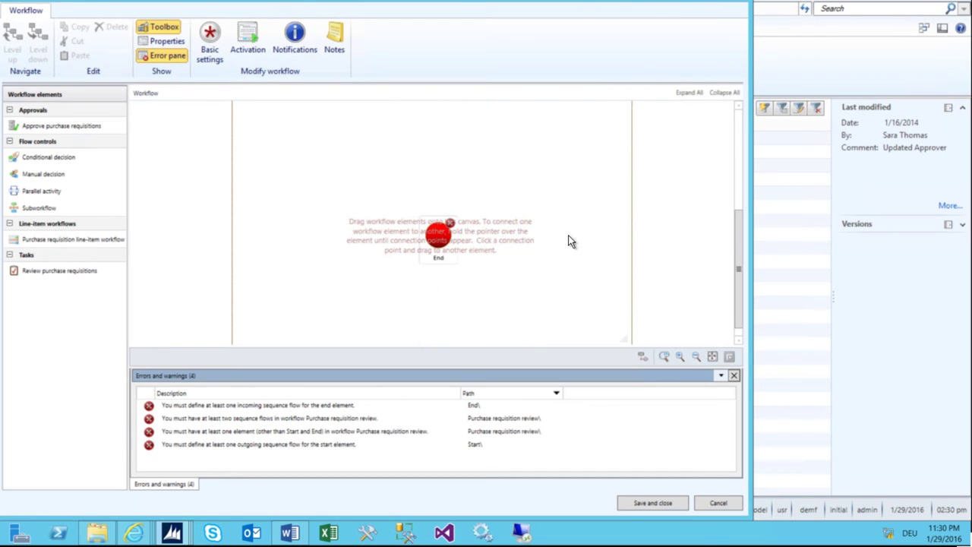
scroll(439, 260, "down", 3)
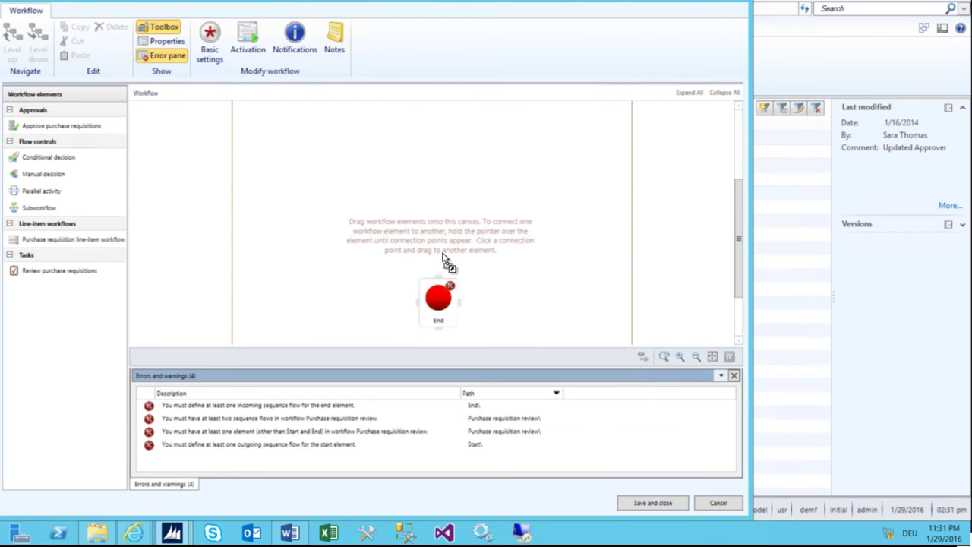
left_click_drag(450, 320, 450, 243)
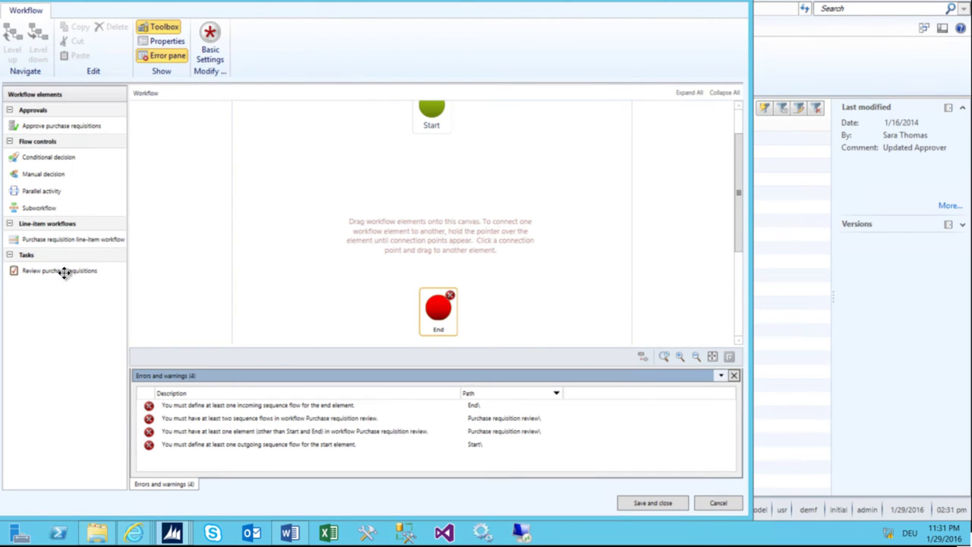
- Add an Approve purchase requisitions element and connect it between Start and End
left_click_drag(37, 124, 428, 200)
left_click(441, 204)
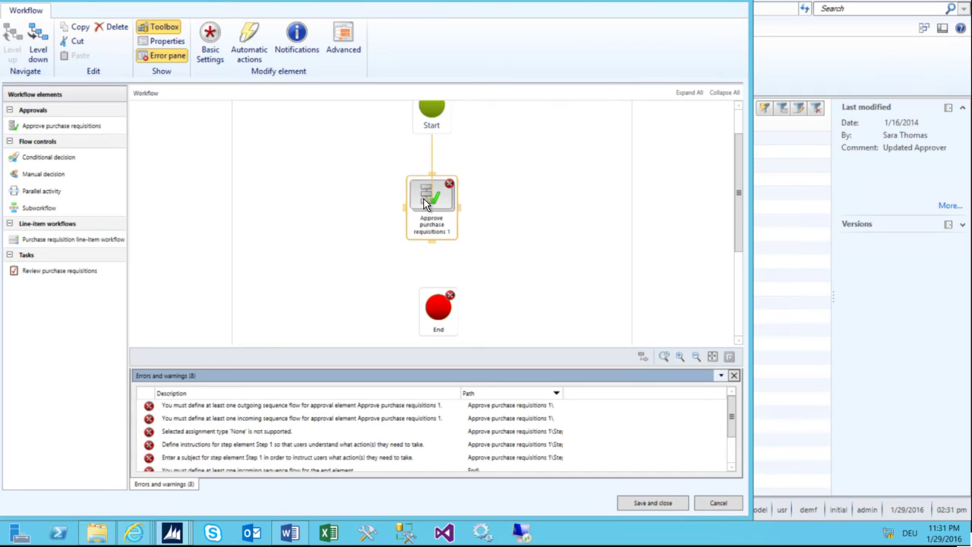
left_click_drag(434, 236, 438, 303)
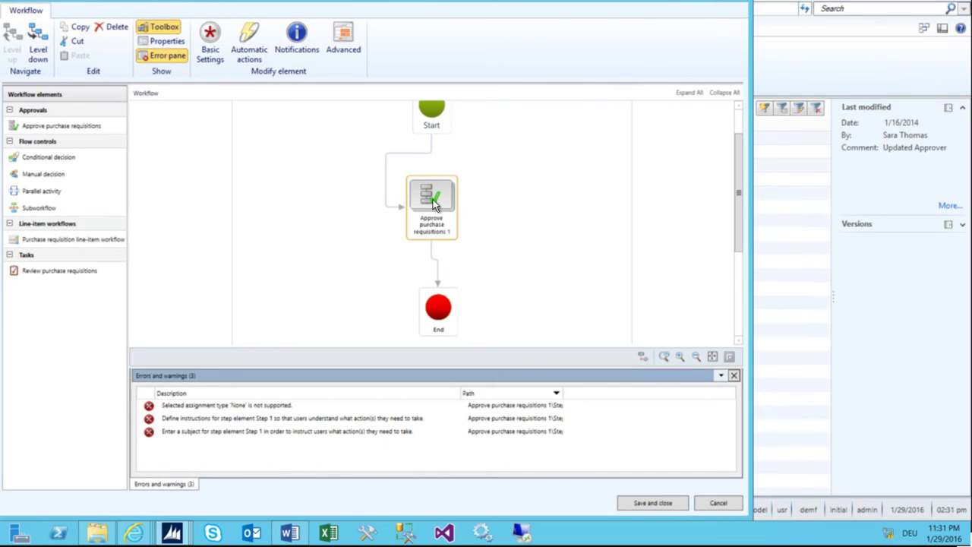
scroll(531, 208, "up", 2)
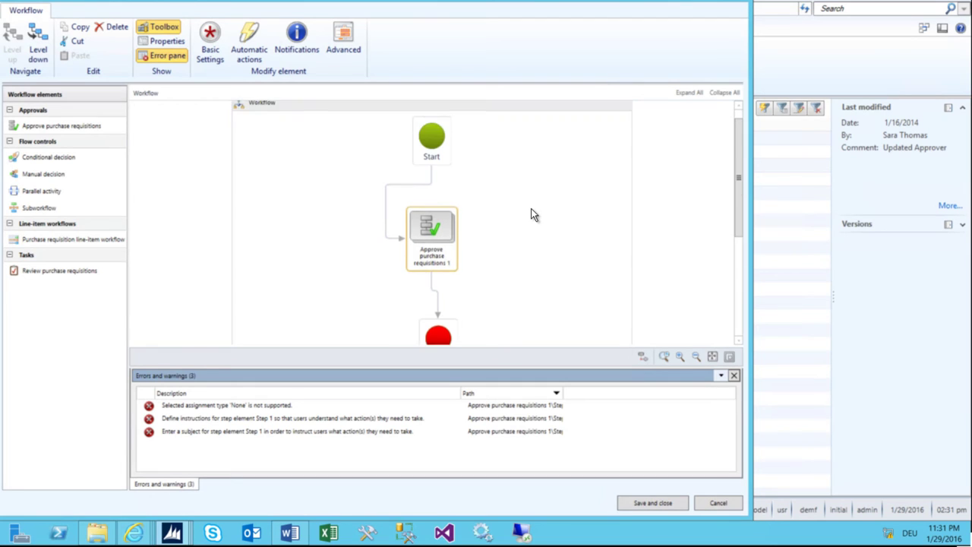
scroll(517, 230, "down", 3)
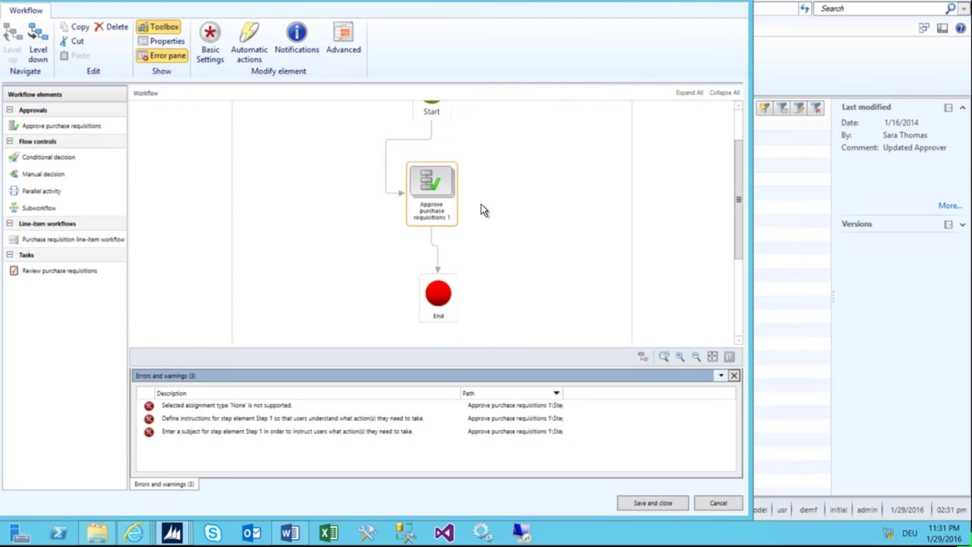
- Give Step 1 the work item subject 'Please approve' and paste it as the instructions
double_click(426, 182)
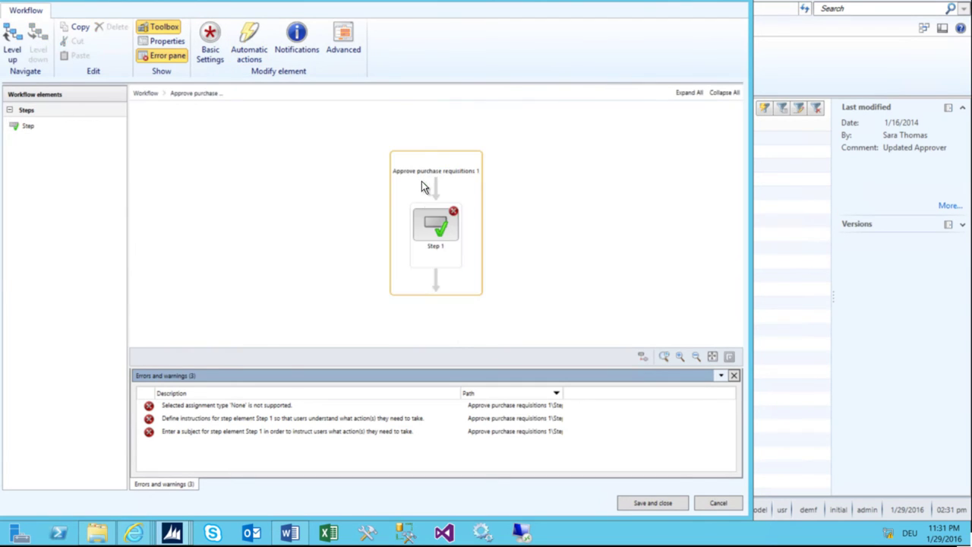
left_click(212, 47)
left_click(238, 241)
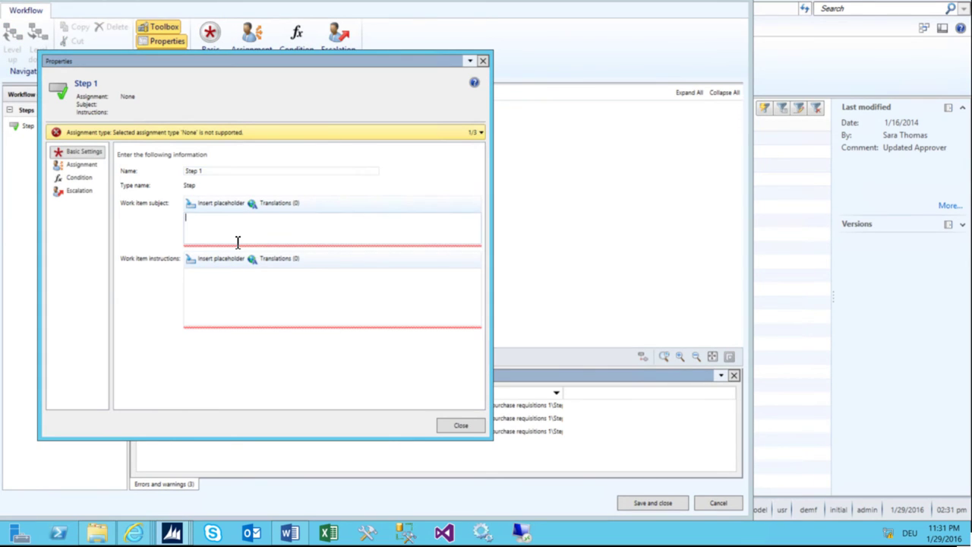
type("Please approvce")
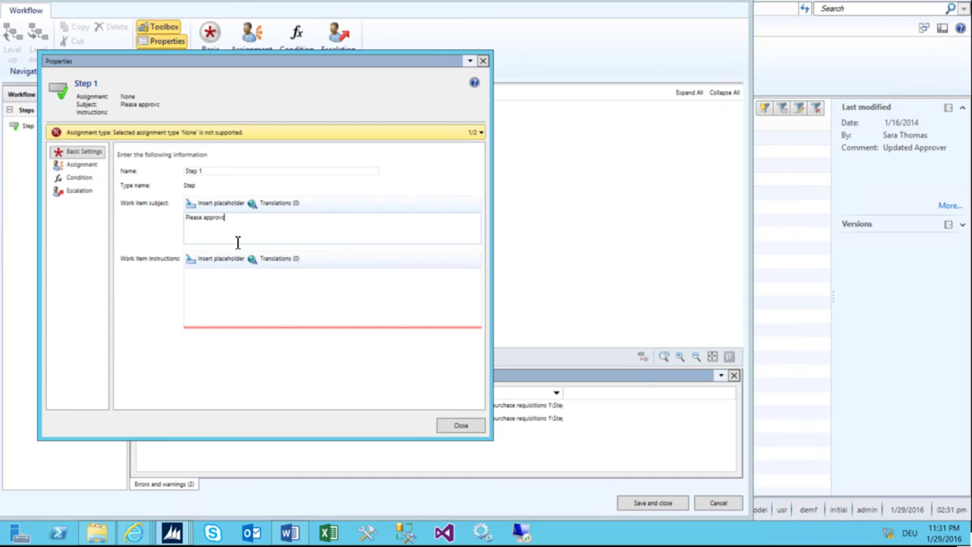
left_click_drag(228, 218, 221, 218)
type("e")
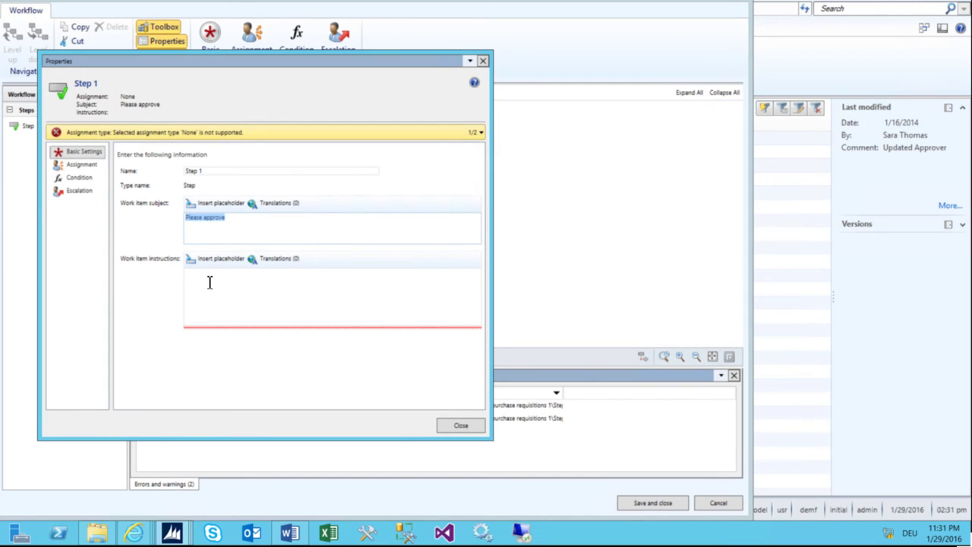
left_click(210, 283)
type("Please approve")
- Assign Step 1 to the administrator user account
left_click(81, 165)
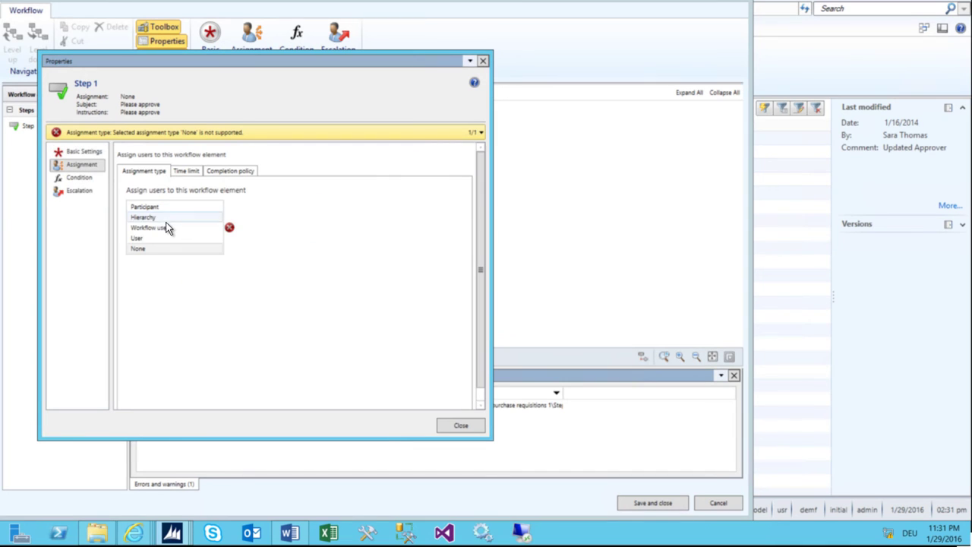
left_click(148, 231)
left_click(137, 239)
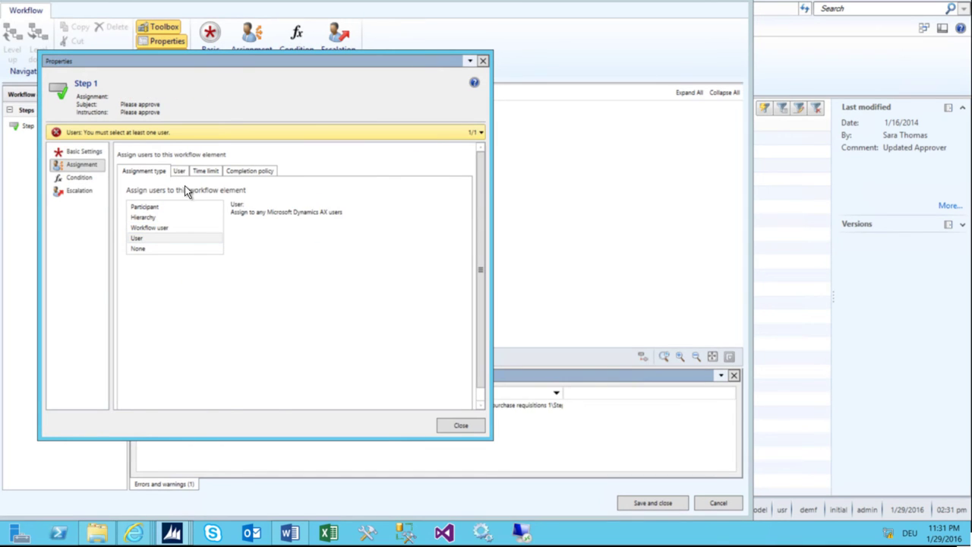
left_click(179, 171)
left_click(163, 258)
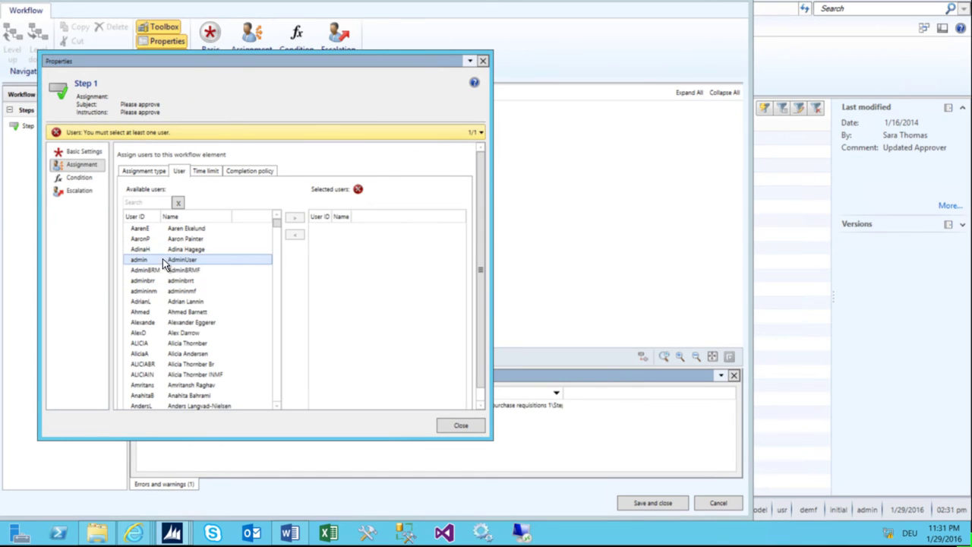
left_click(294, 222)
- Set Step 1's completion policy to Single approver and close its properties
left_click(205, 163)
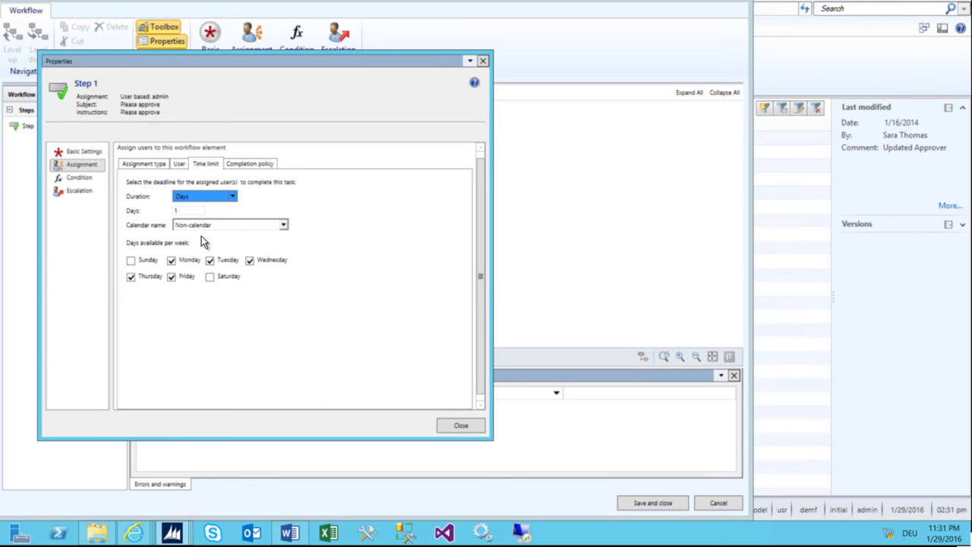
left_click(251, 162)
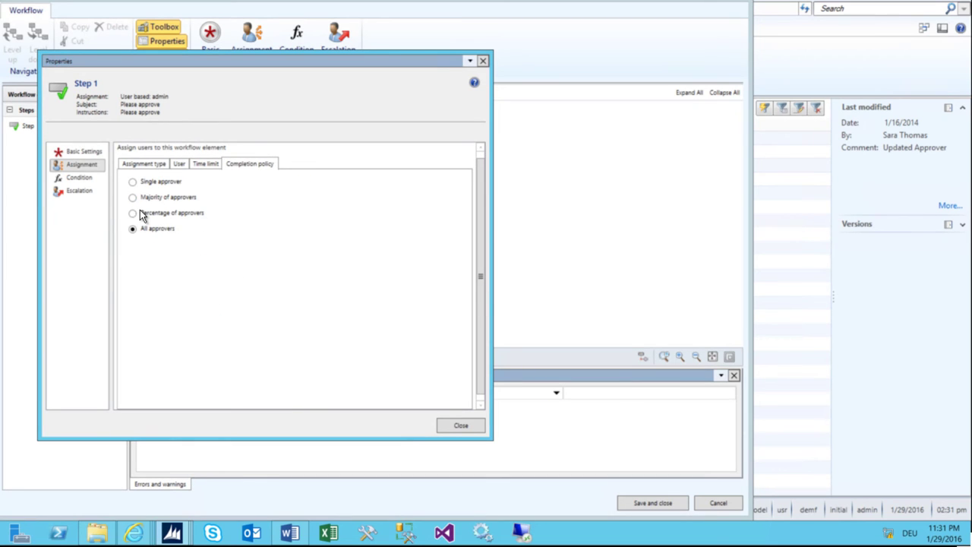
left_click(143, 183)
left_click(77, 179)
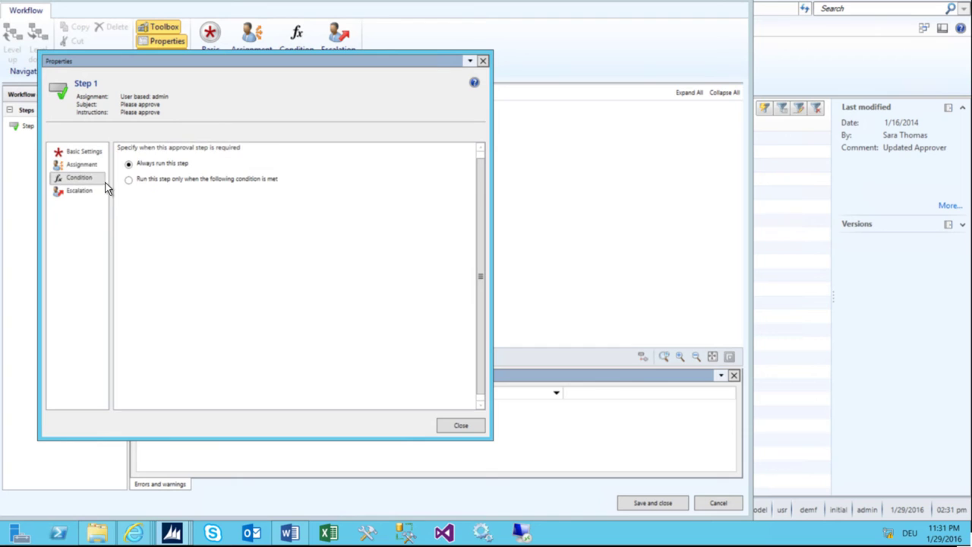
left_click(81, 164)
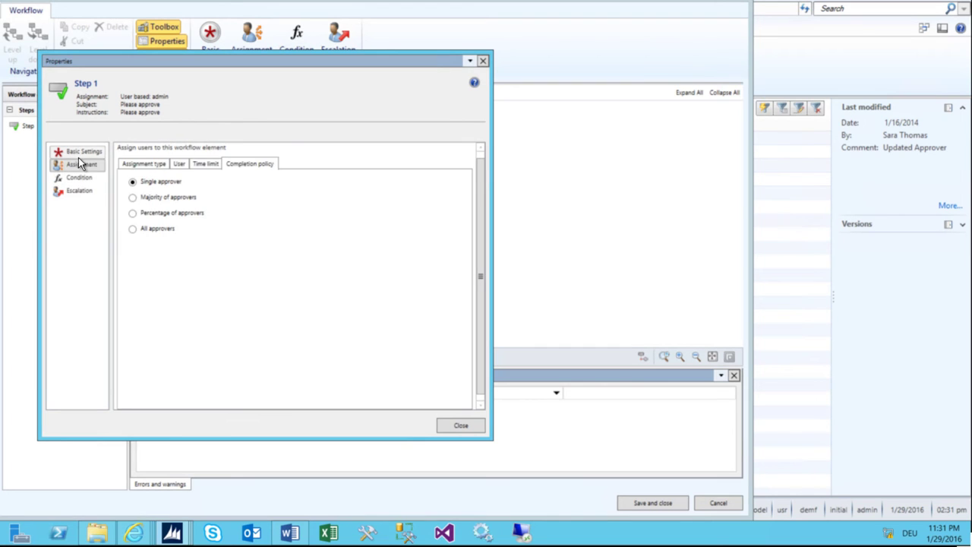
left_click(82, 151)
left_click(460, 426)
left_click(289, 218)
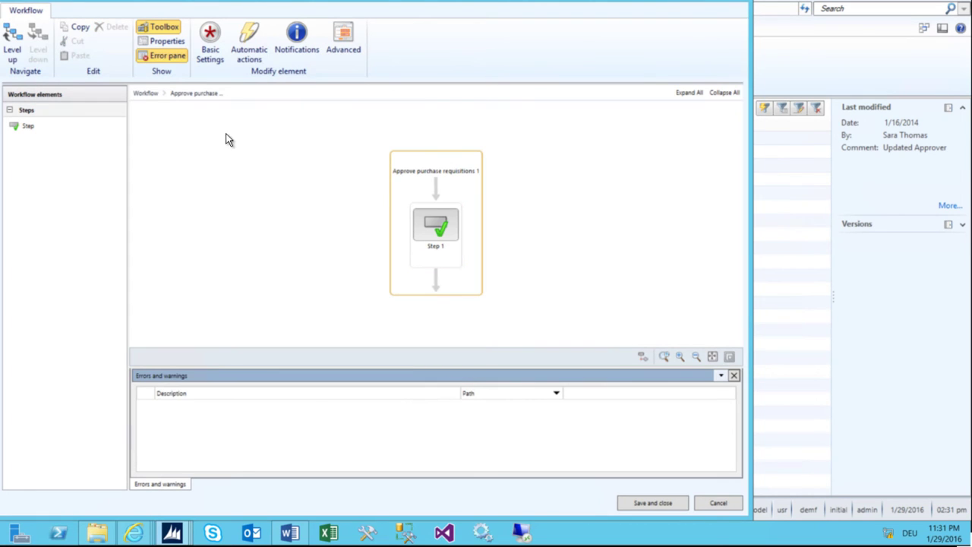
- Review the Approve purchase requisitions 1 automatic action, notification and advanced settings
left_click(145, 94)
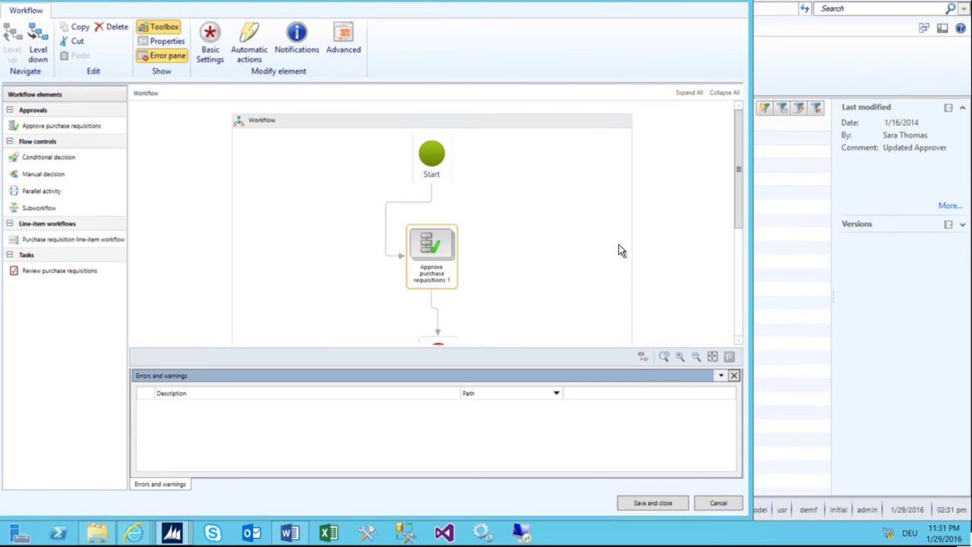
scroll(497, 243, "down", 1)
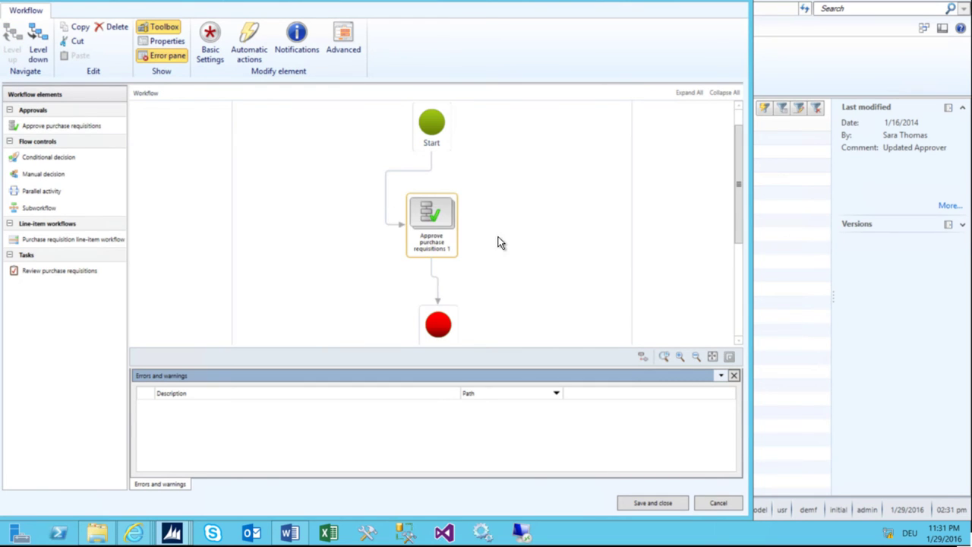
left_click(210, 42)
left_click(99, 154)
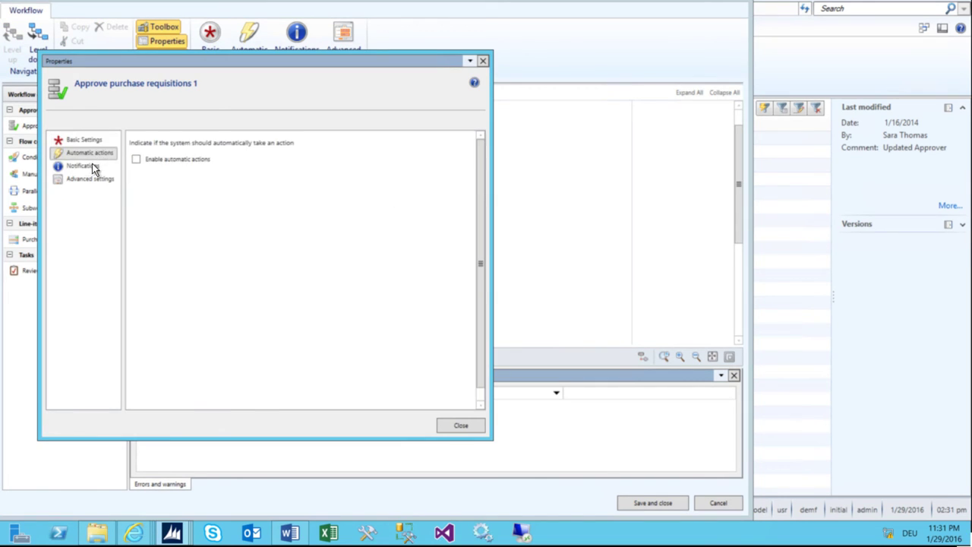
left_click(80, 165)
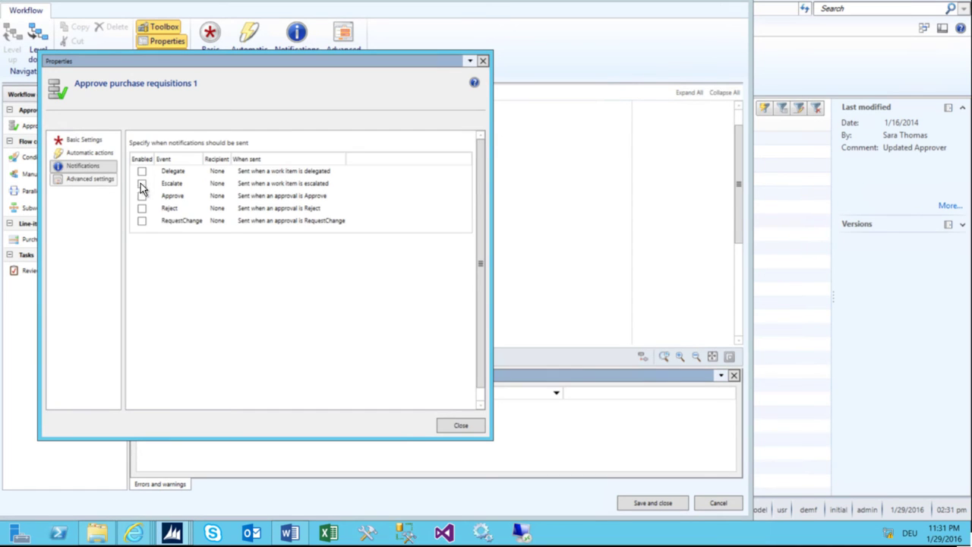
left_click(88, 178)
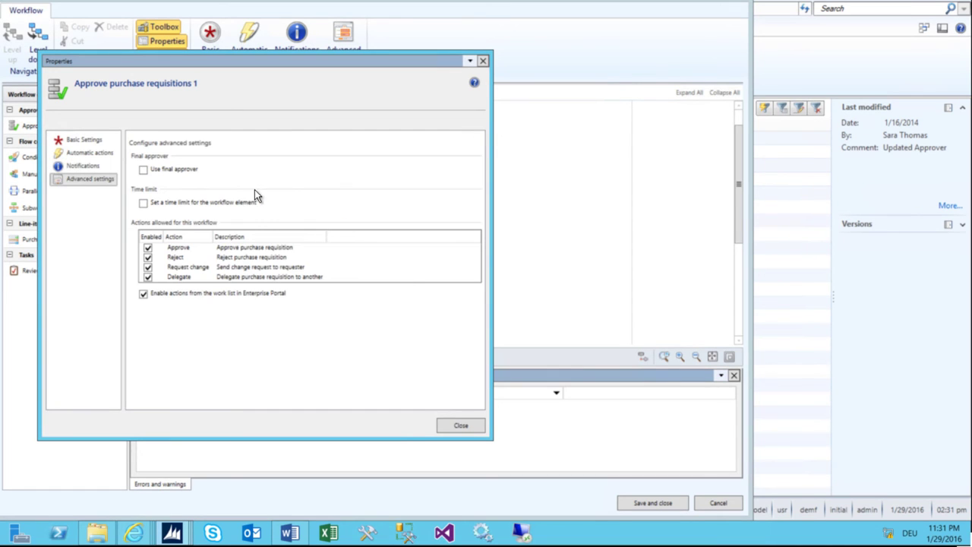
left_click(483, 61)
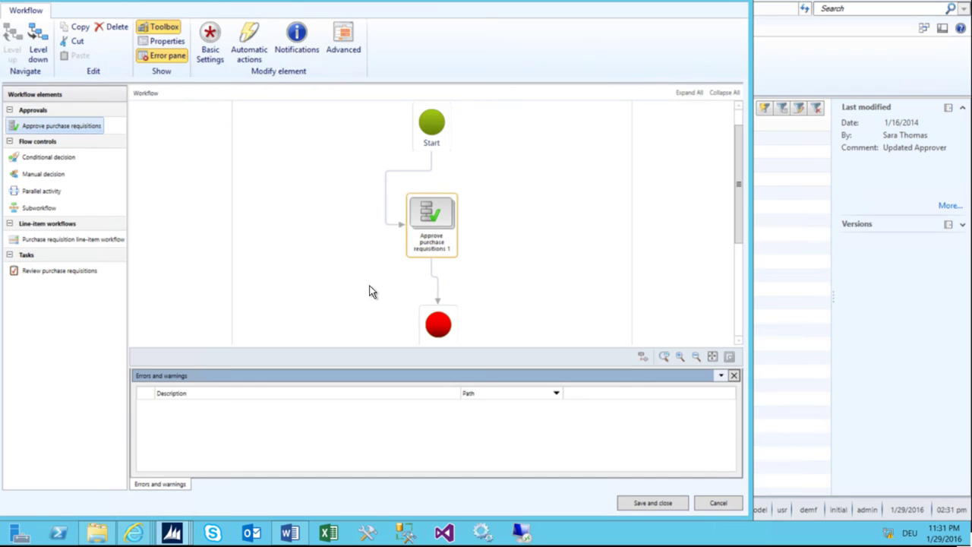
- Save the workflow as a new version and choose to activate it
left_click(641, 504)
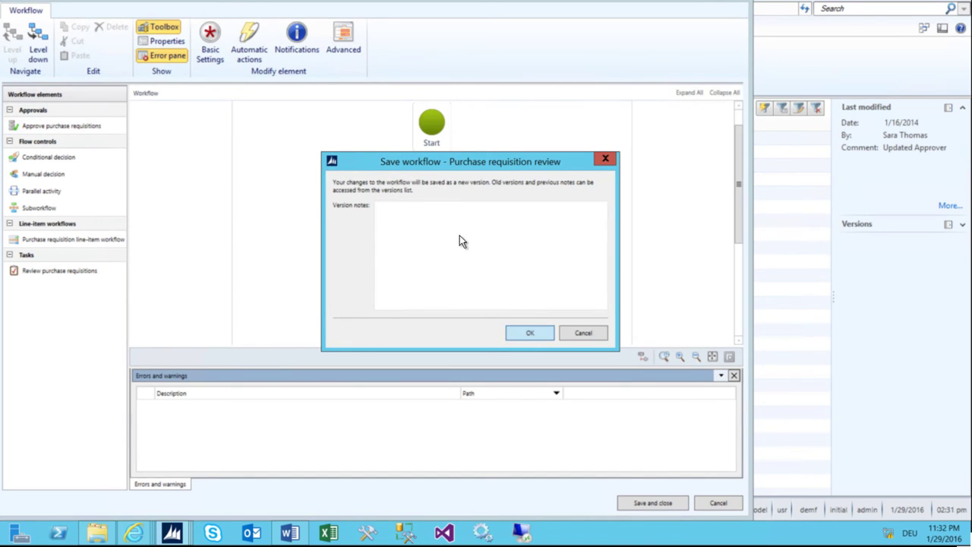
left_click(514, 332)
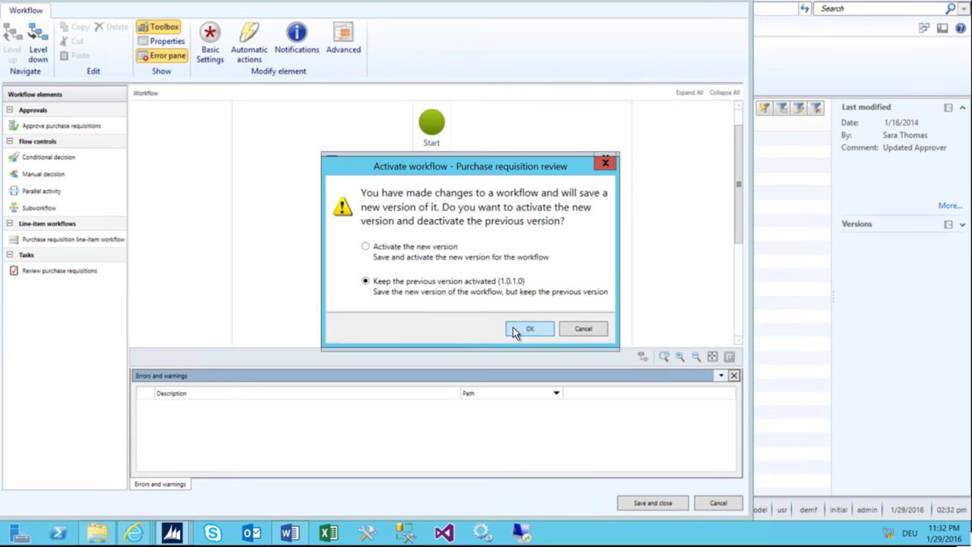
left_click(408, 244)
left_click(530, 329)
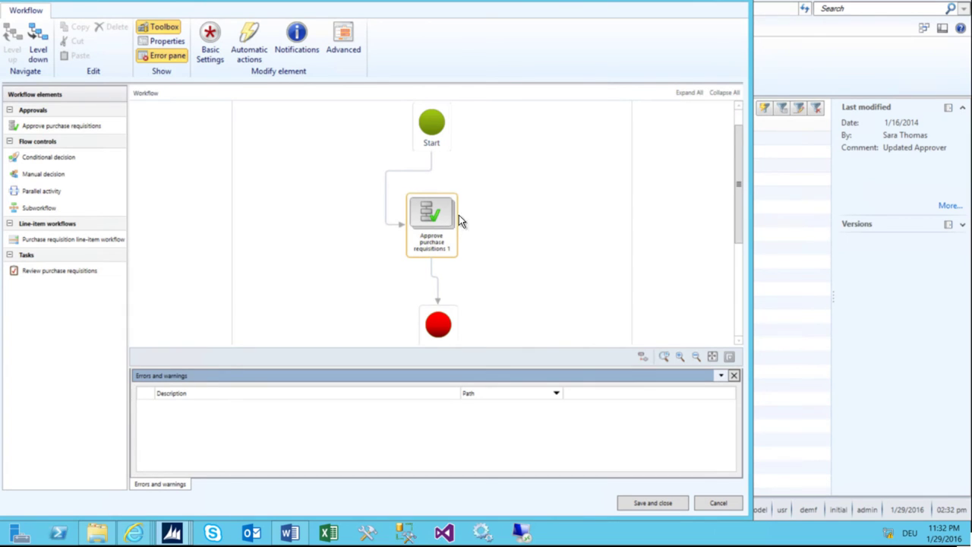
- Close the workflow editor, return to Procurement and sourcing, and close all browser tabs
left_click(648, 503)
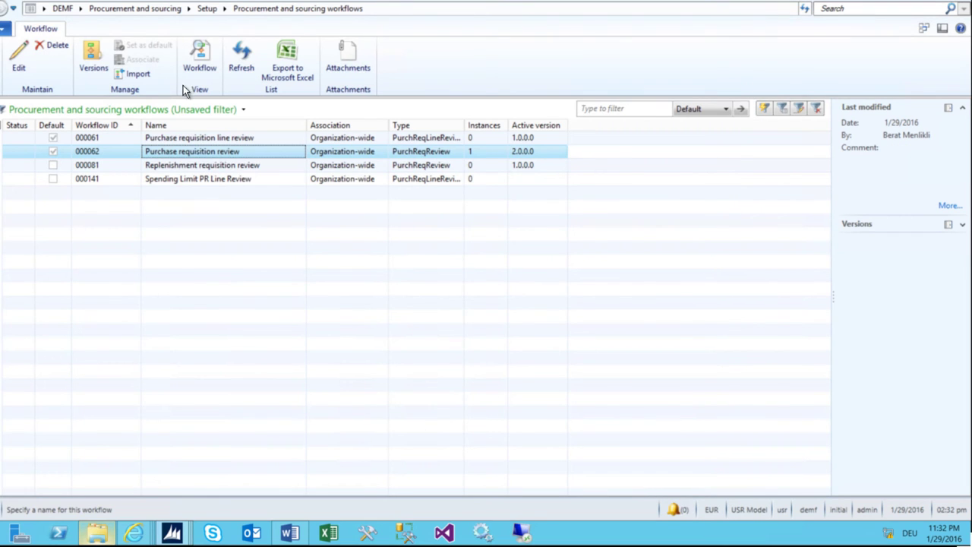
left_click(90, 9)
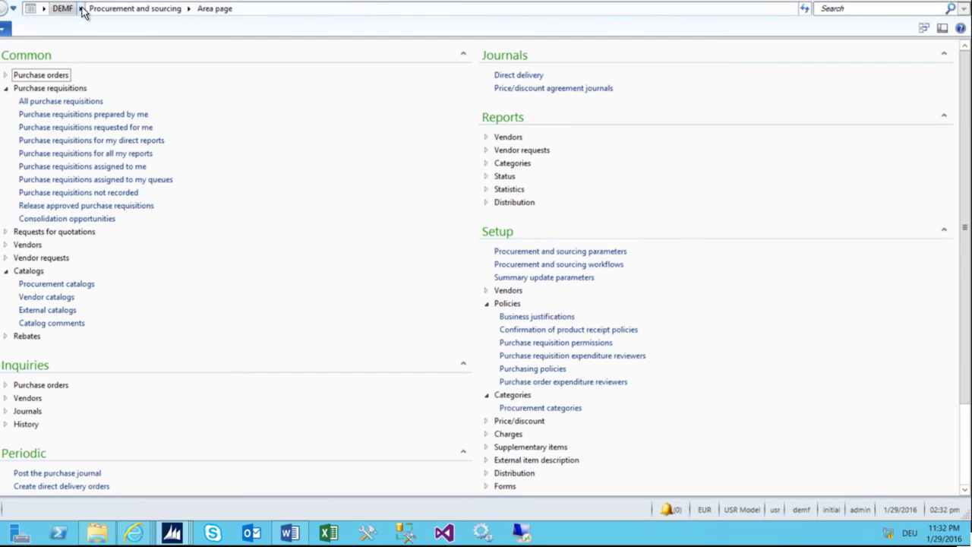
right_click(133, 533)
left_click(135, 503)
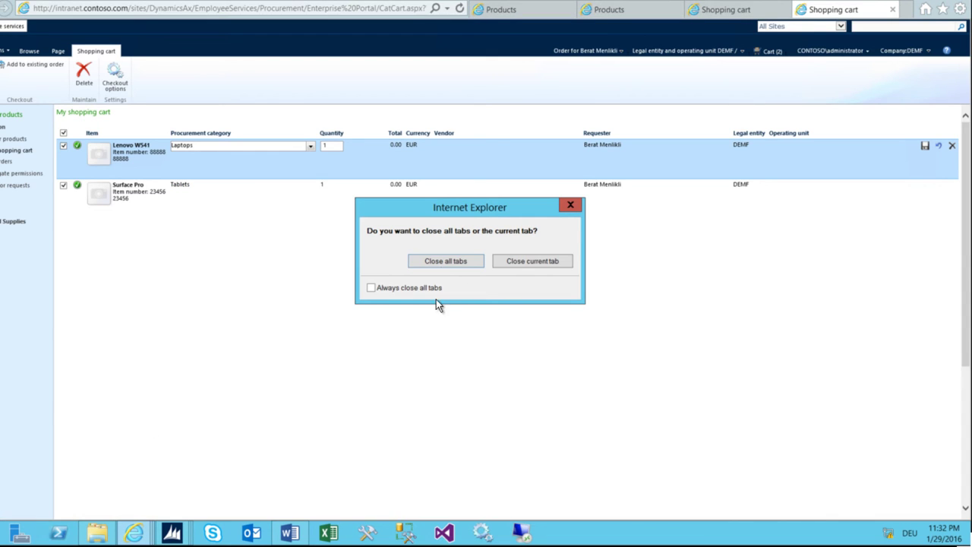
left_click(442, 262)
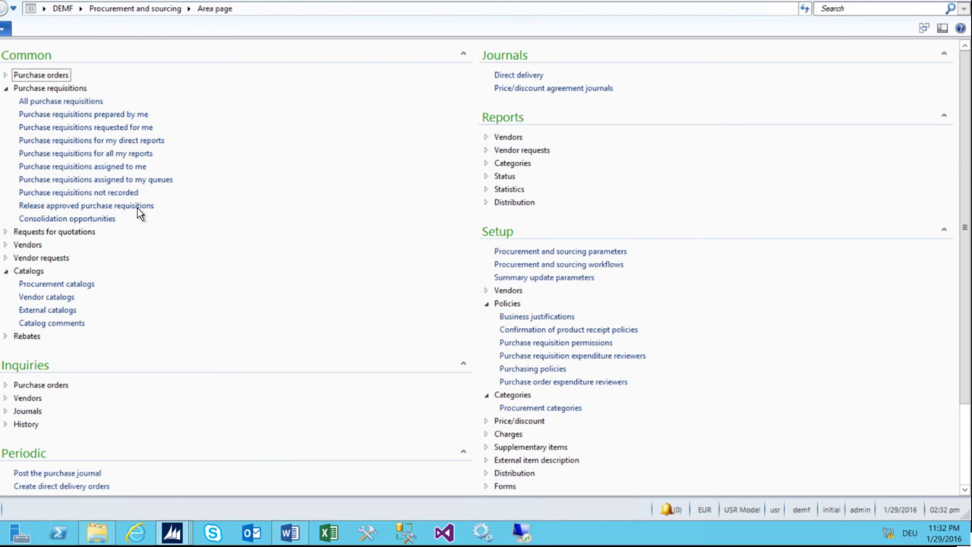
- Preview a procurement catalog from the Procurement catalogs list in the Enterprise Portal
left_click(57, 283)
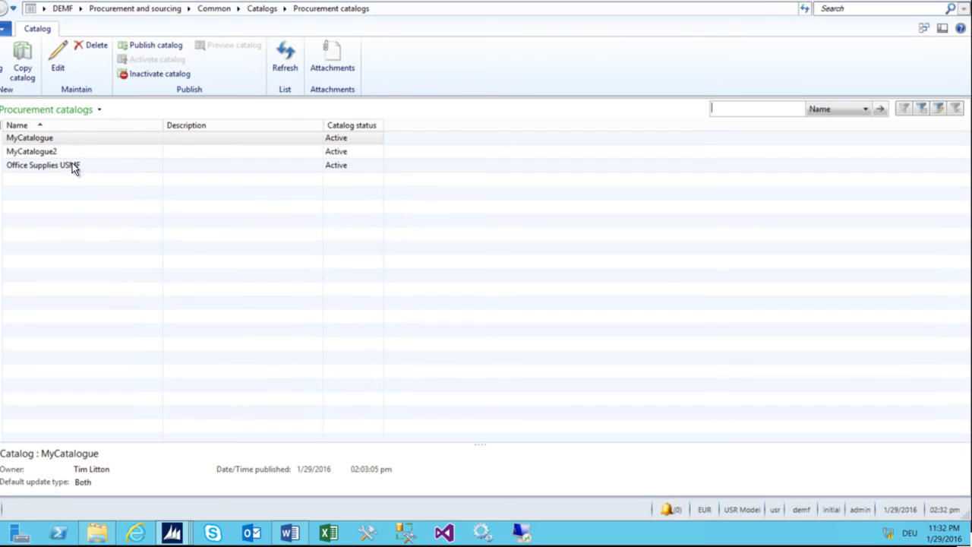
left_click(68, 150)
left_click(245, 47)
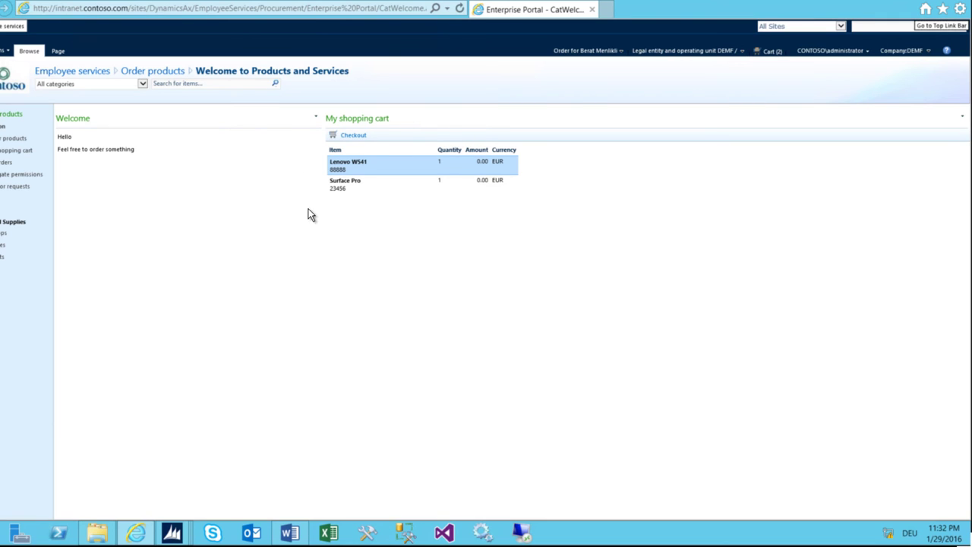
- Check out the cart with reason General and details 'Hi I want to have these two things'
left_click(355, 140)
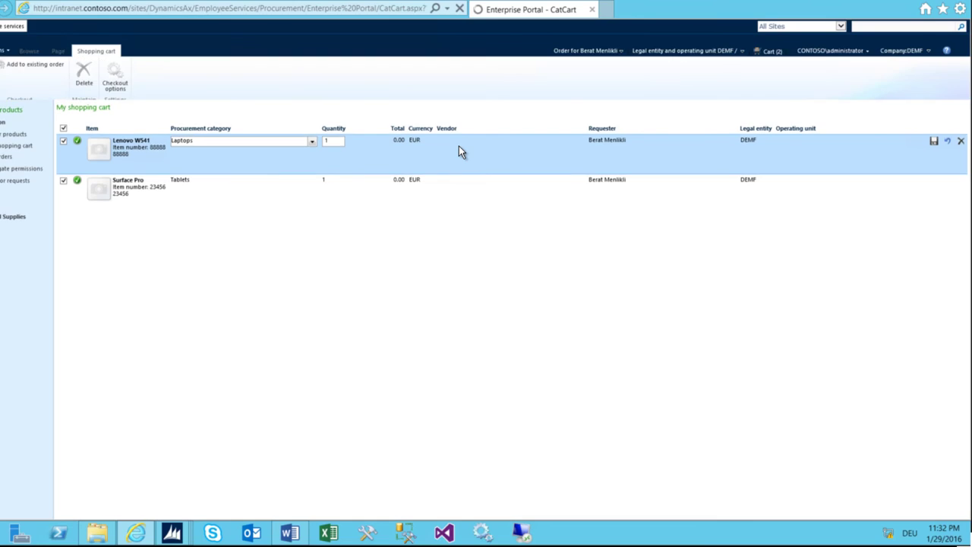
left_click(49, 81)
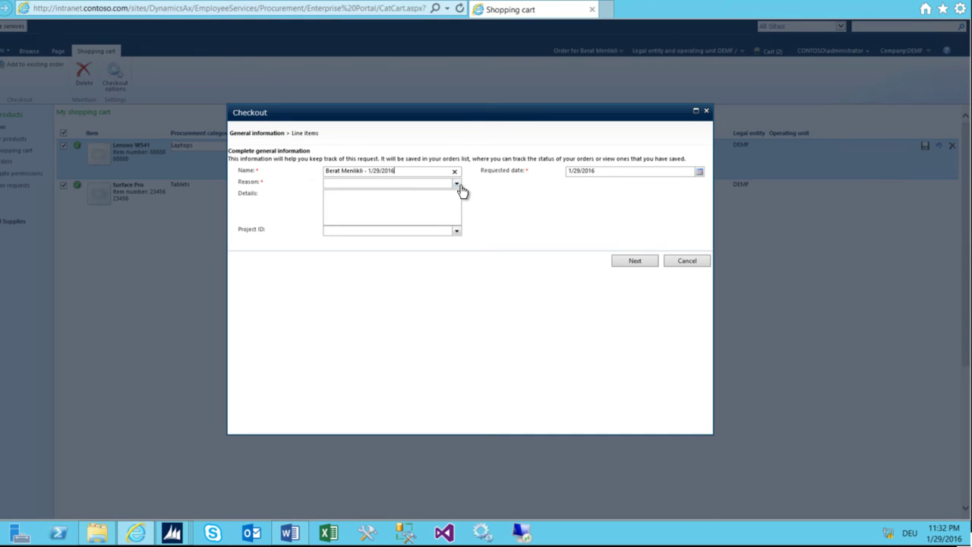
left_click(457, 184)
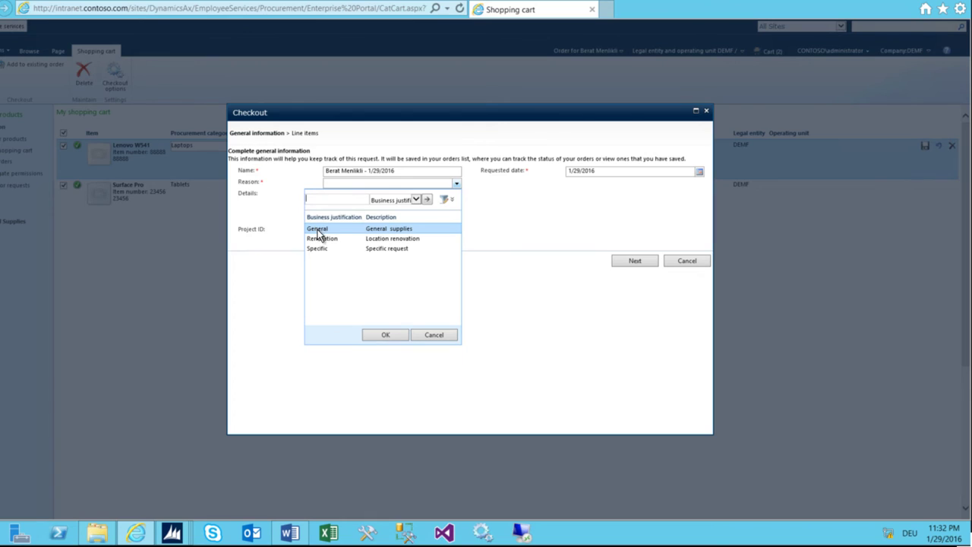
double_click(324, 233)
left_click(368, 214)
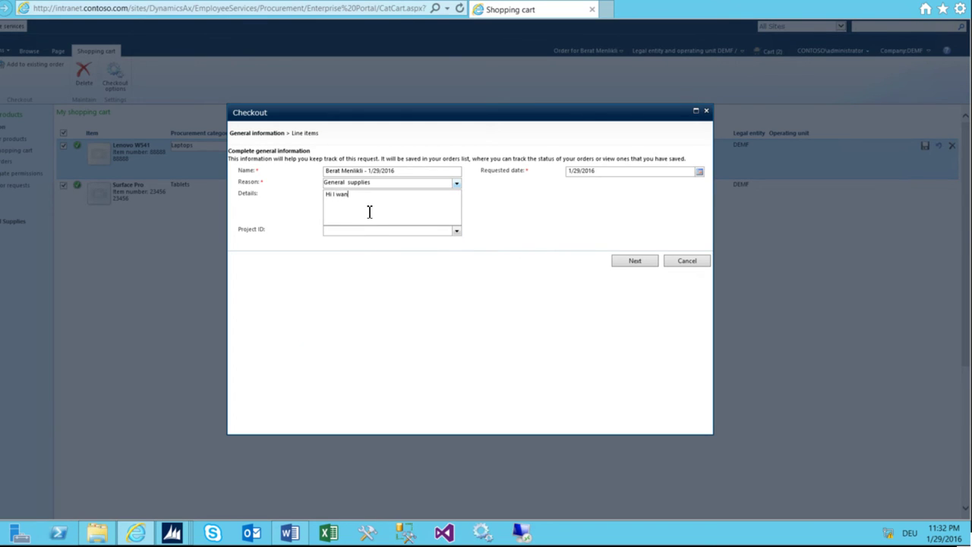
type("Hi I want to have These two things")
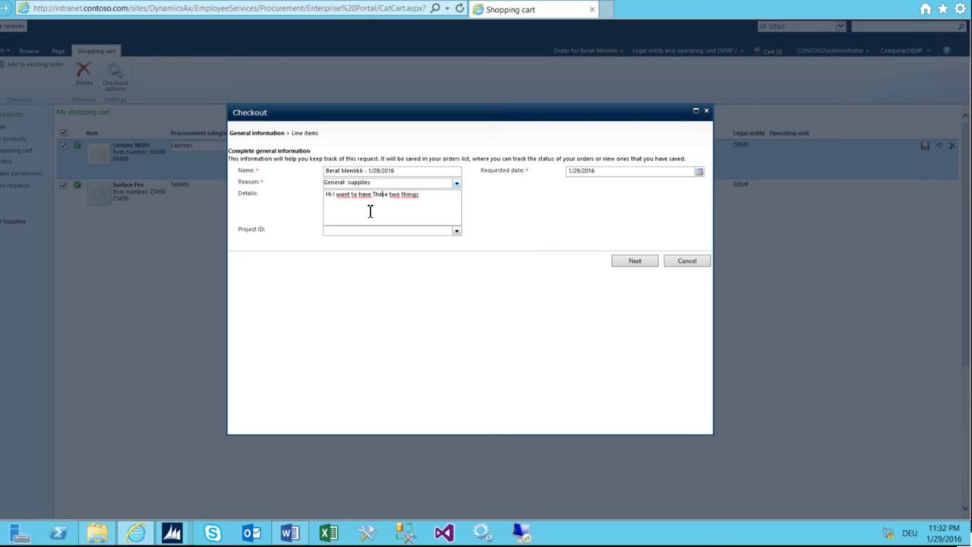
key("Delete")
type("t")
- Review the Lenovo W541 and Surface Pro lines and submit the requisition
left_click(626, 261)
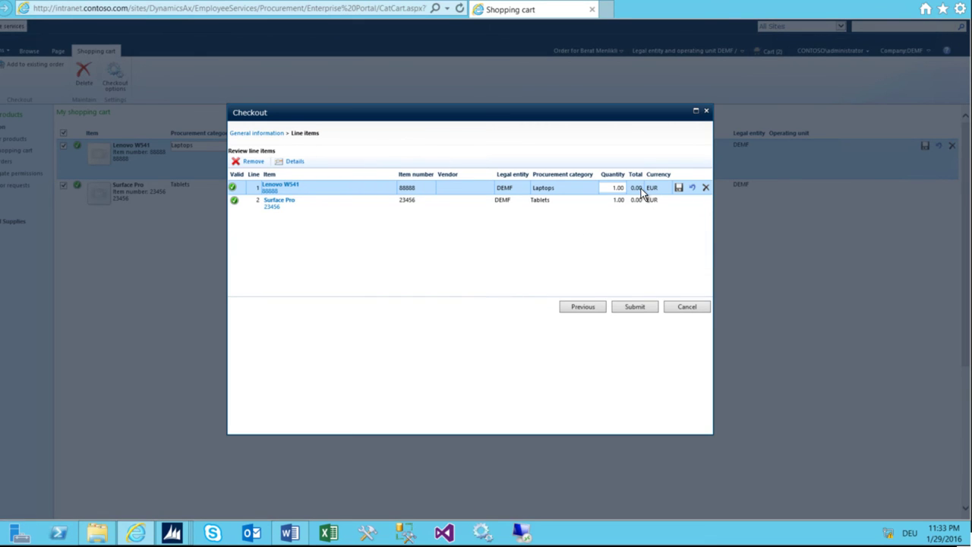
left_click(633, 199)
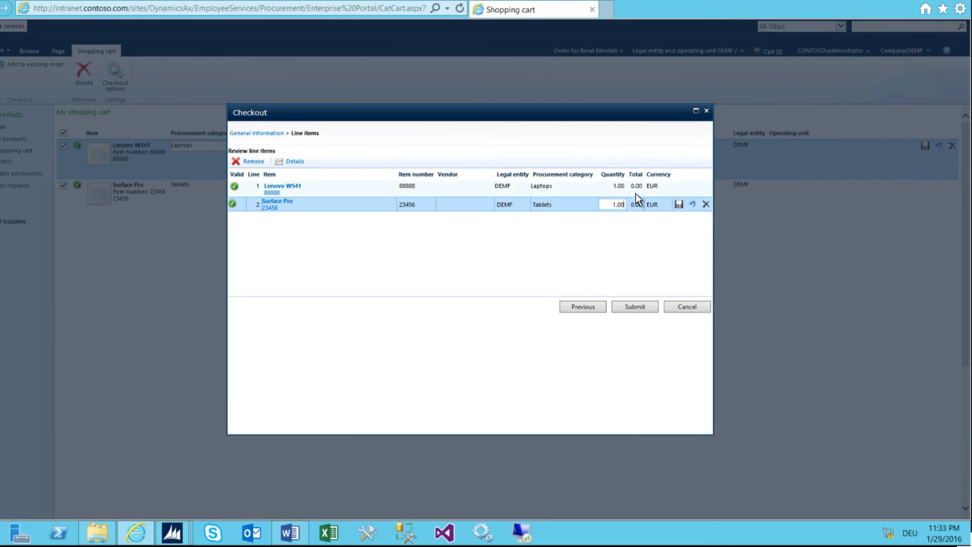
left_click(637, 190)
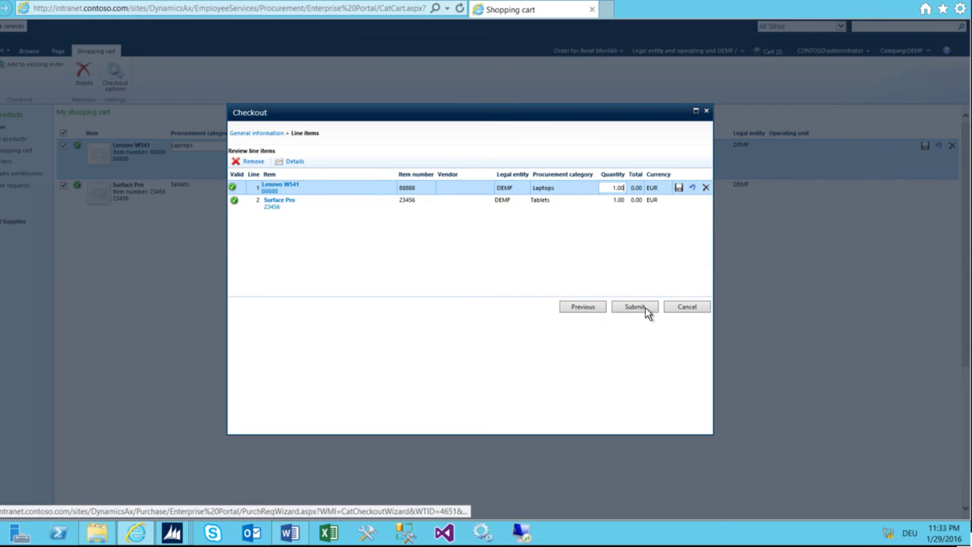
left_click(646, 308)
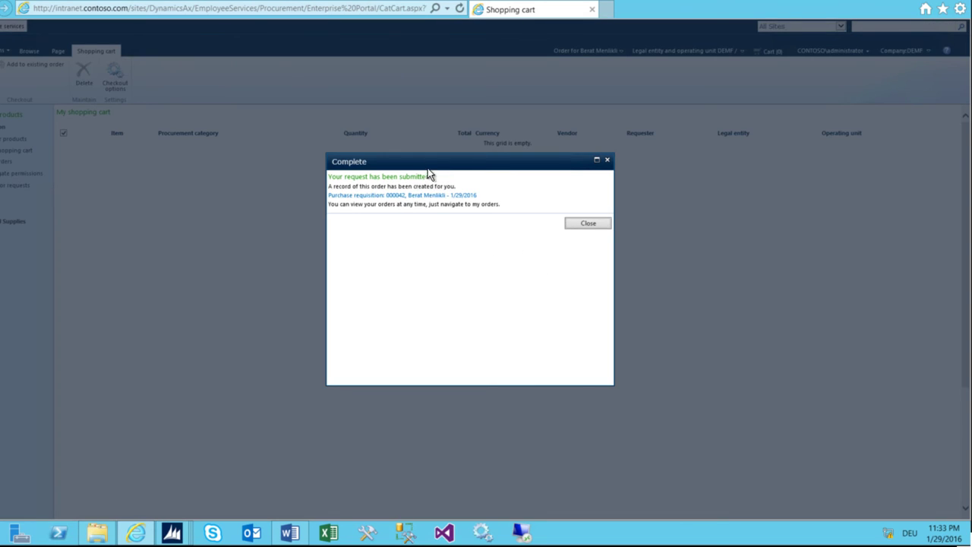
- Close the Complete confirmation and go to Purchase requisitions prepared by me
mouse_move(345, 176)
left_mouse_down()
mouse_move(448, 186)
mouse_move(353, 179)
left_mouse_up()
left_click(468, 186)
left_click(383, 191)
left_click(587, 226)
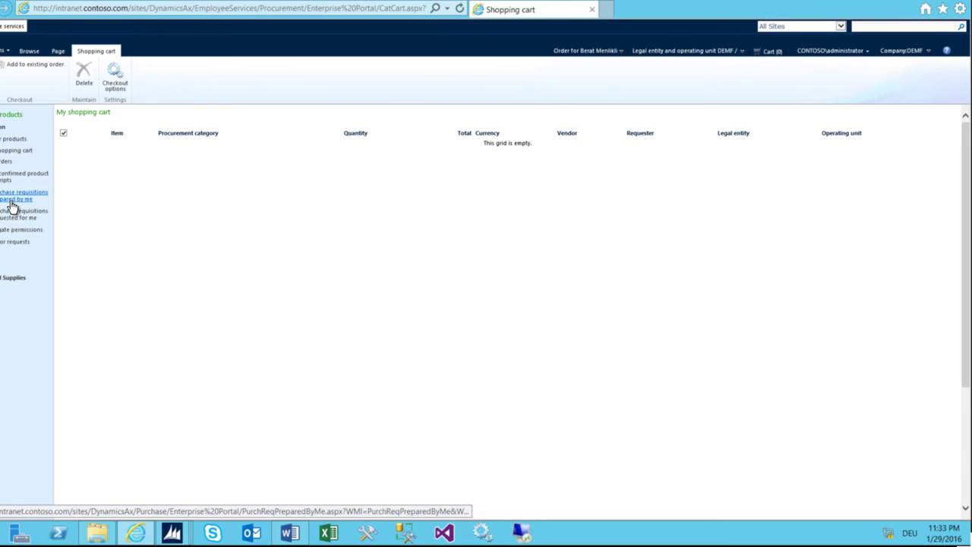
left_click(11, 202)
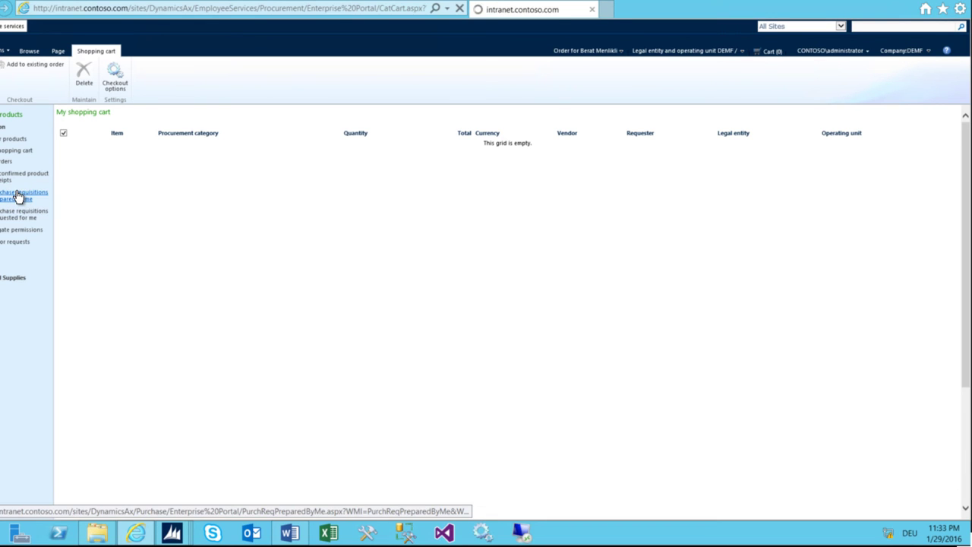
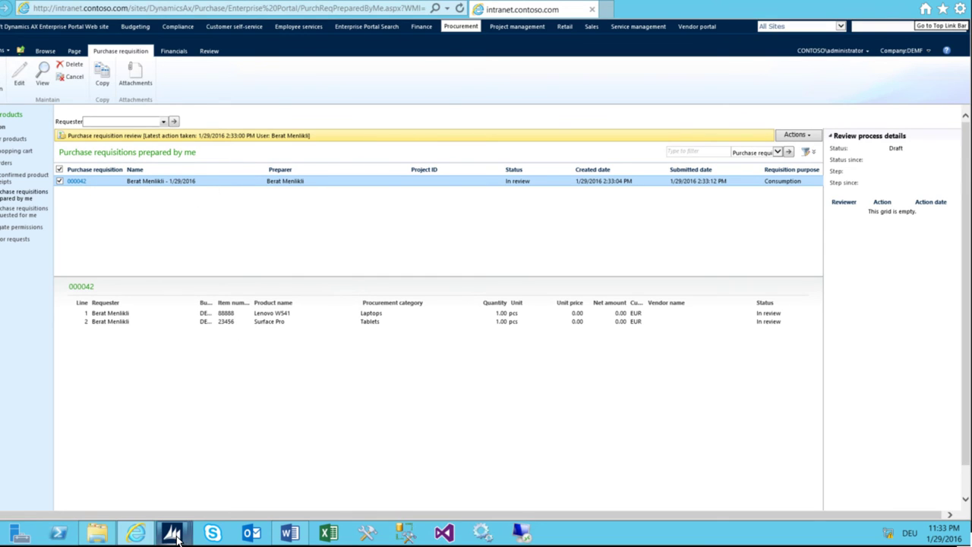
- Open the purchase requisitions list in Procurement and sourcing and select requisition 000042
mouse_move(172, 531)
left_click(302, 480)
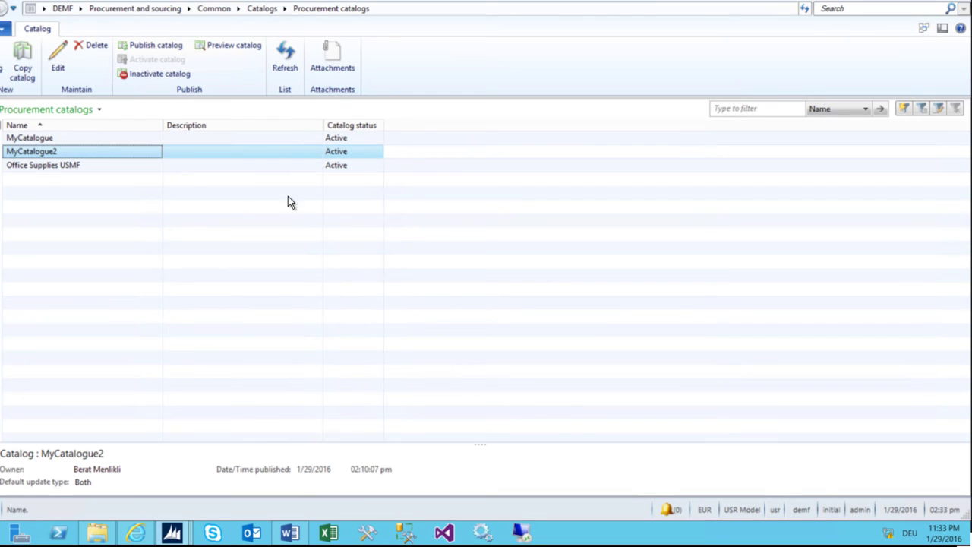
left_click(94, 12)
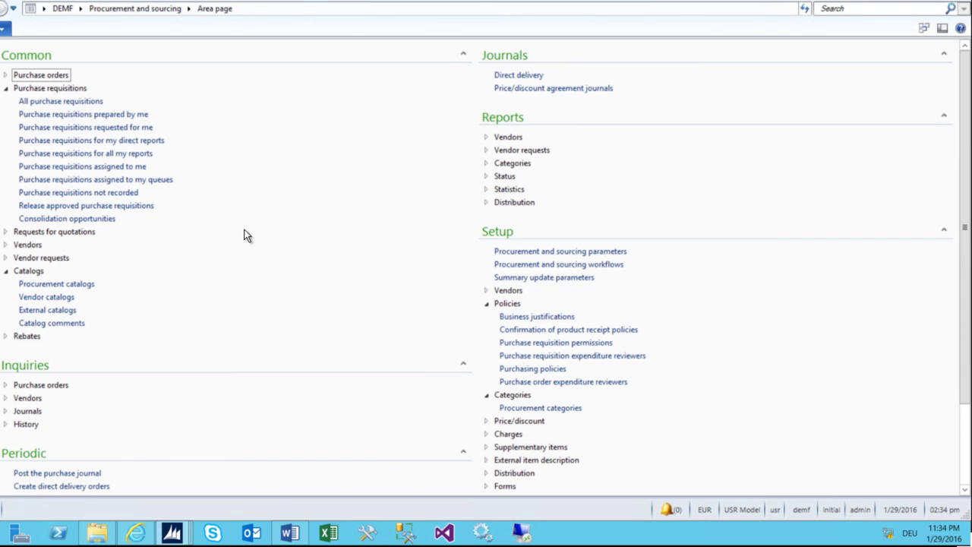
left_click(38, 101)
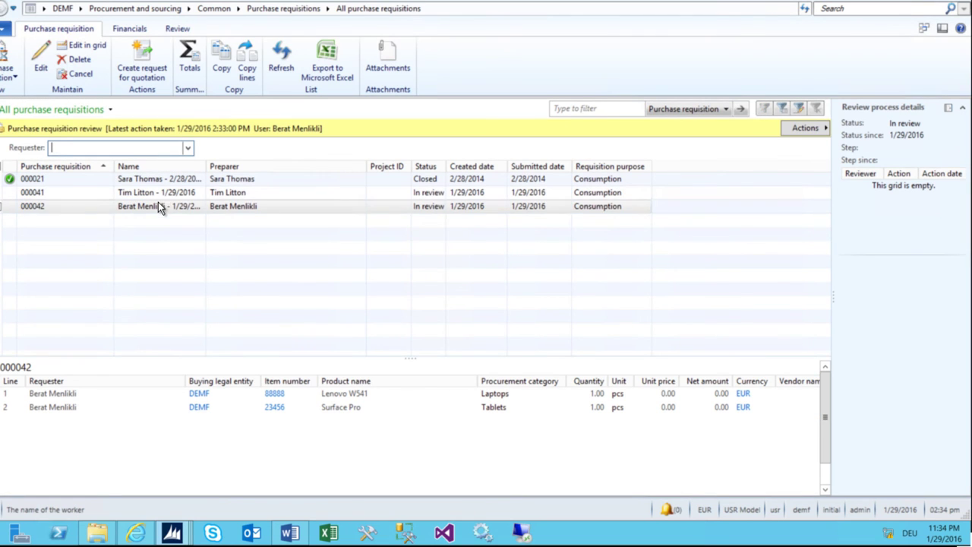
left_click(159, 205)
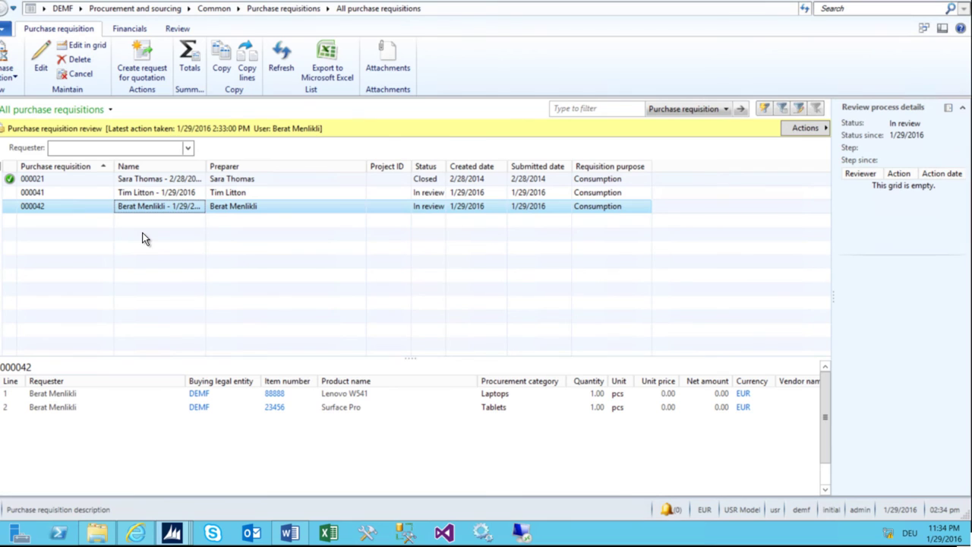
- Switch to Purchase requisitions requested for me and check the workflow Actions for 000042
left_click(278, 9)
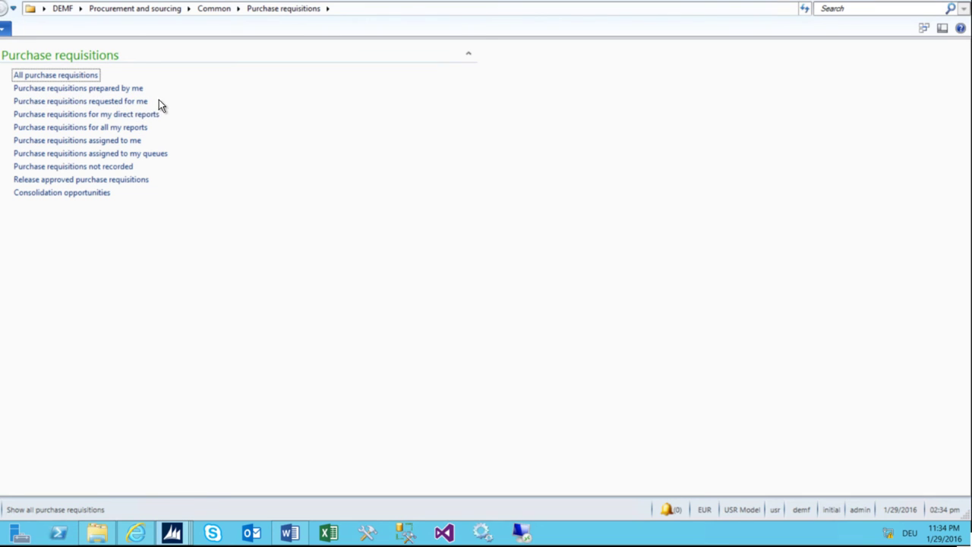
left_click(127, 101)
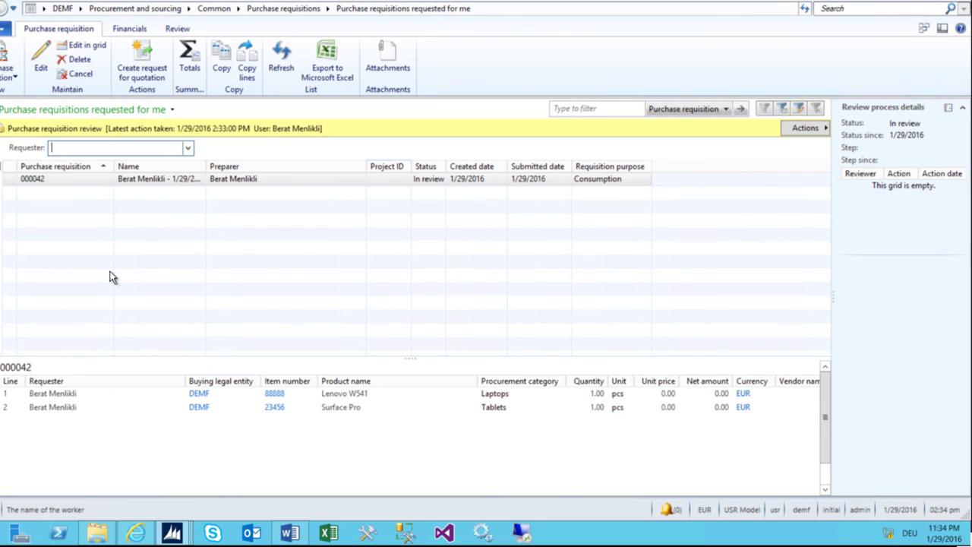
left_click(805, 128)
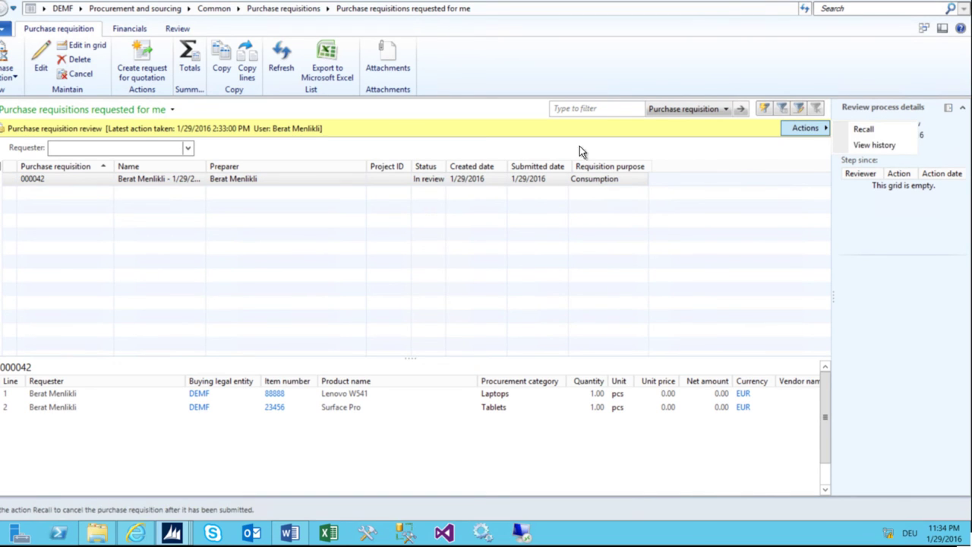
left_click(384, 180)
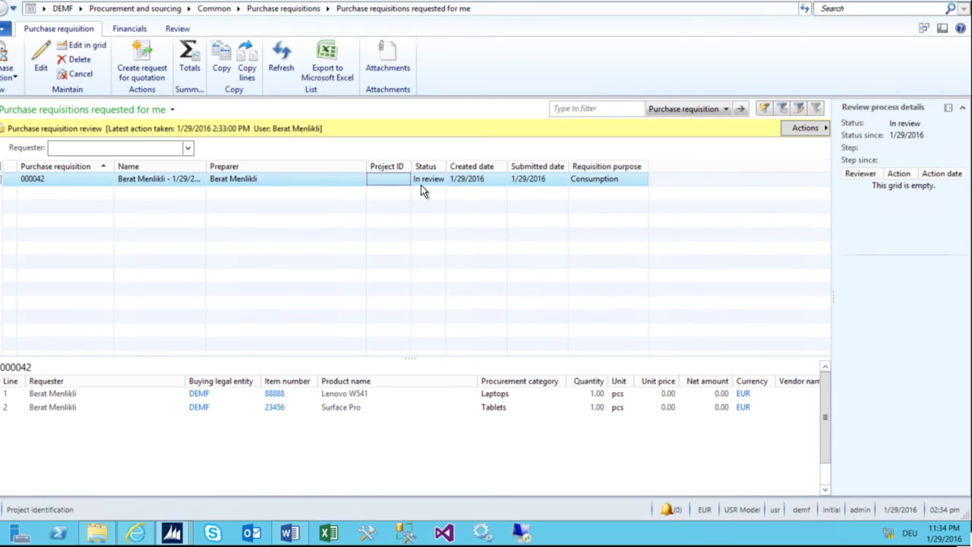
left_click(804, 128)
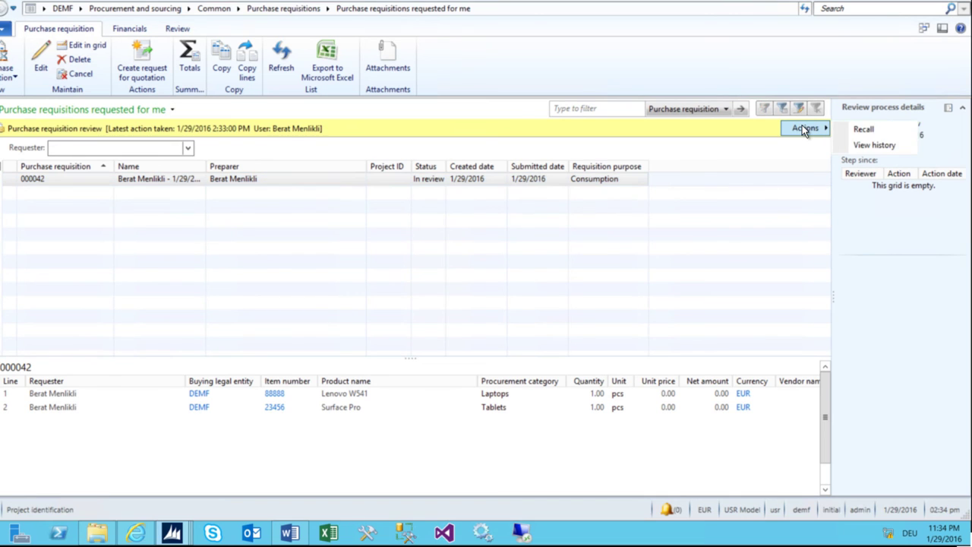
left_click(319, 180)
- Open System administration Batch jobs and review the Workflow message processing job's tasks
left_click(82, 9)
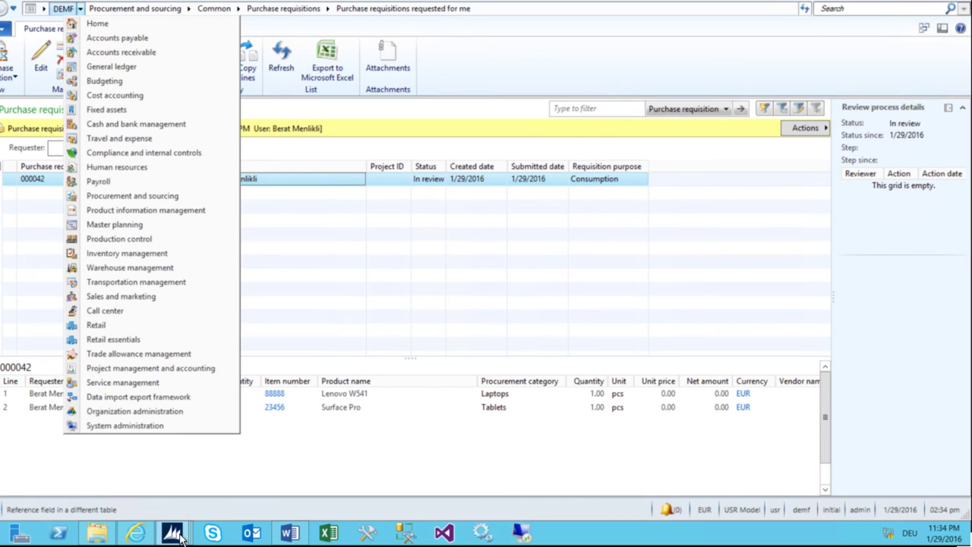
left_click(99, 426)
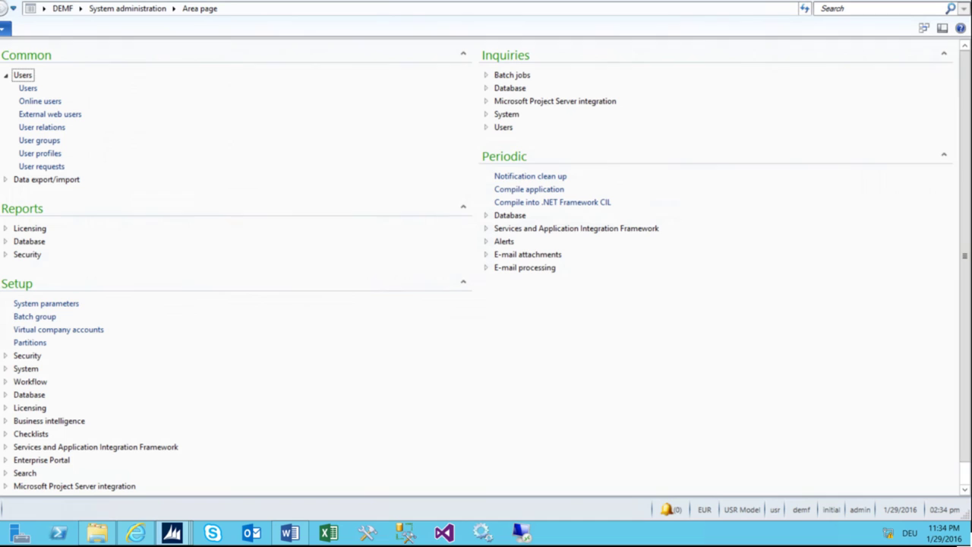
left_click(489, 74)
left_click(513, 101)
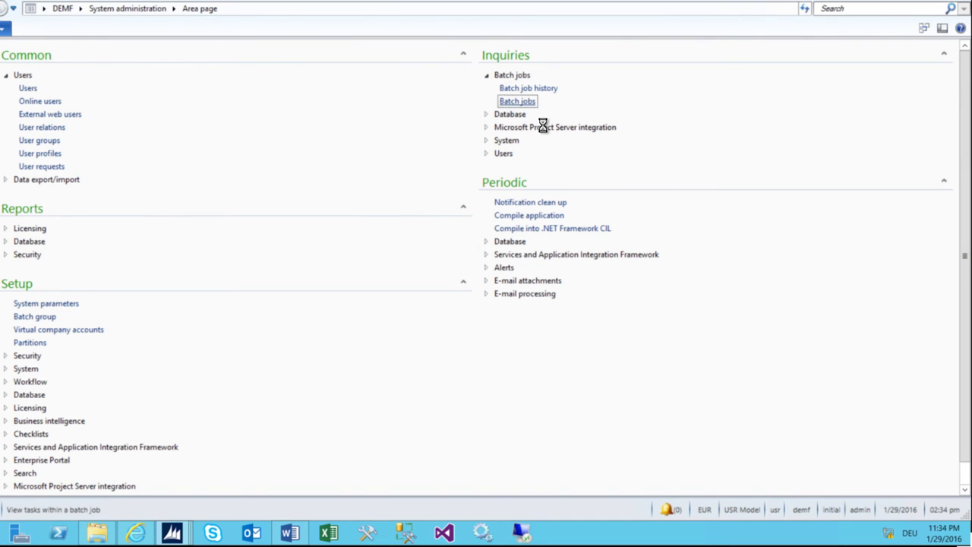
left_click(256, 154)
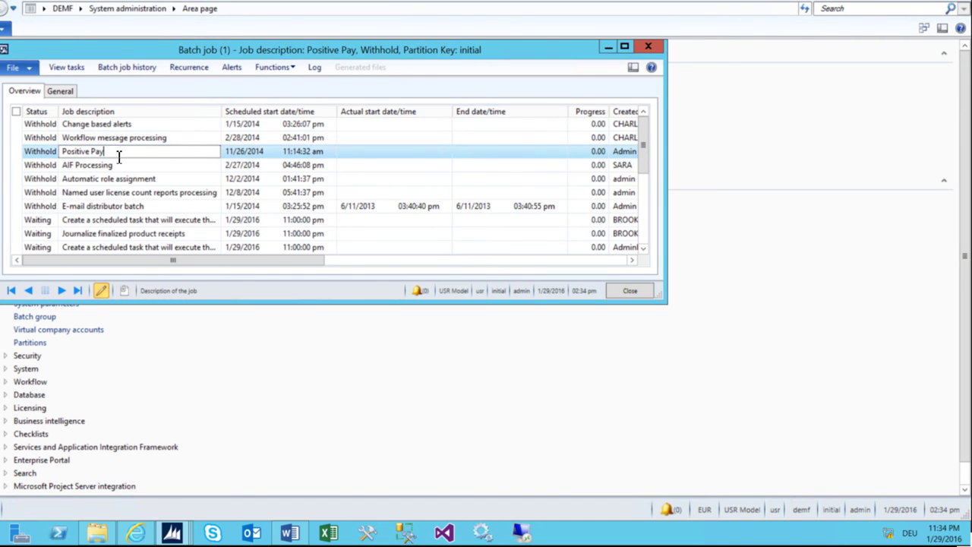
left_click(114, 137)
left_click_drag(651, 302, 883, 360)
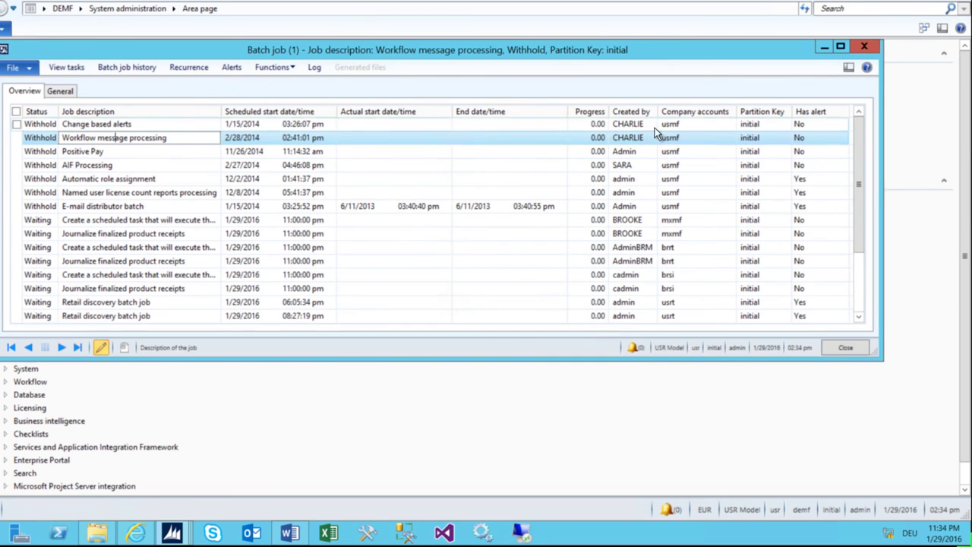
left_click(67, 67)
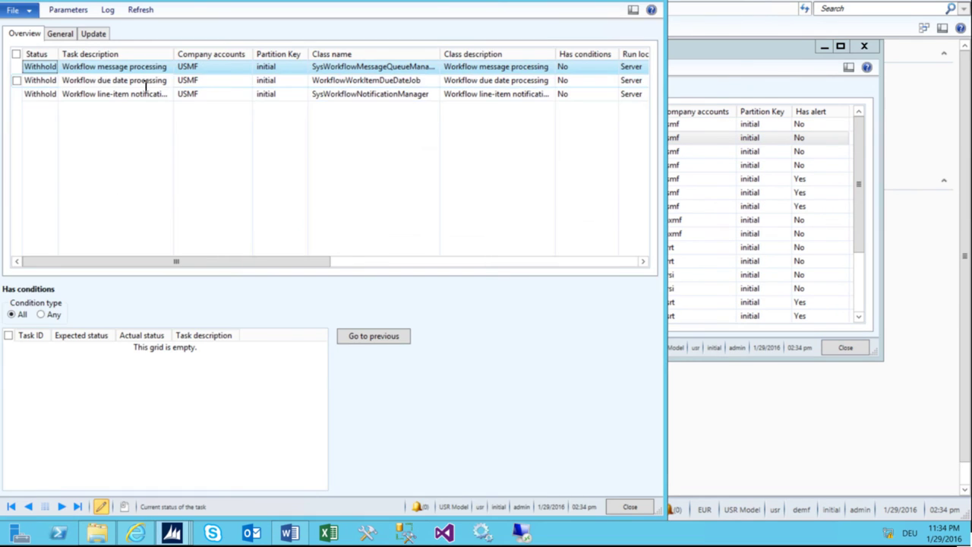
key("Escape")
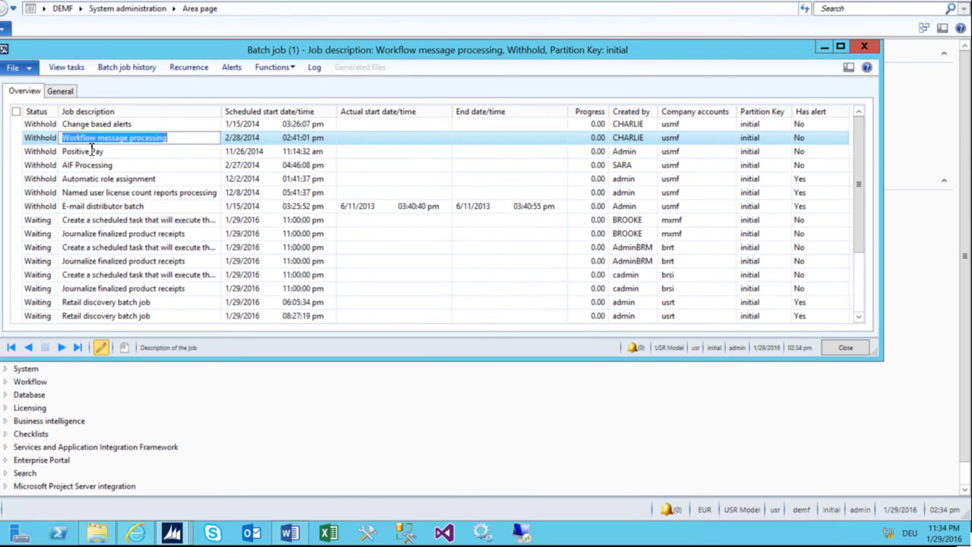
left_click(87, 151)
left_click(95, 138)
- Change the Workflow message processing job's status from Withhold to Waiting
left_click(277, 68)
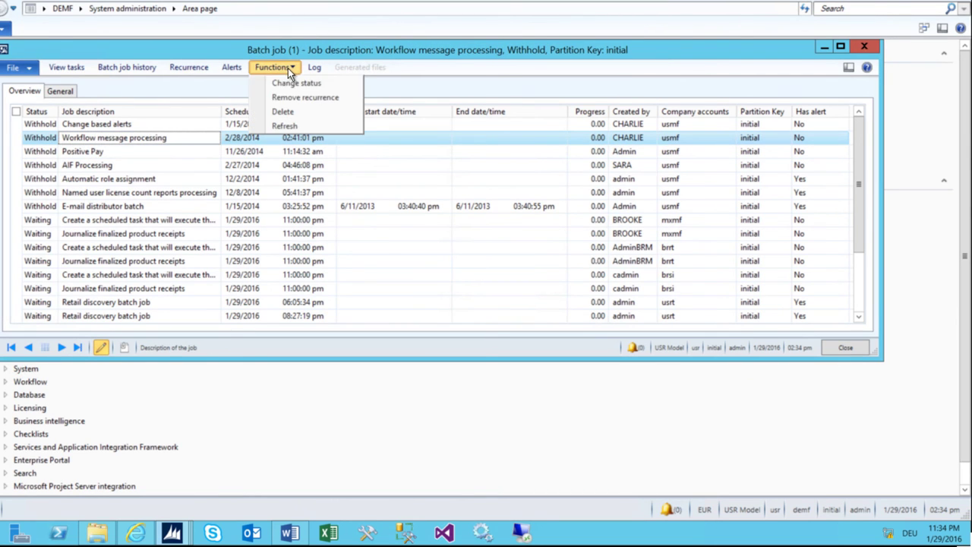
left_click(289, 81)
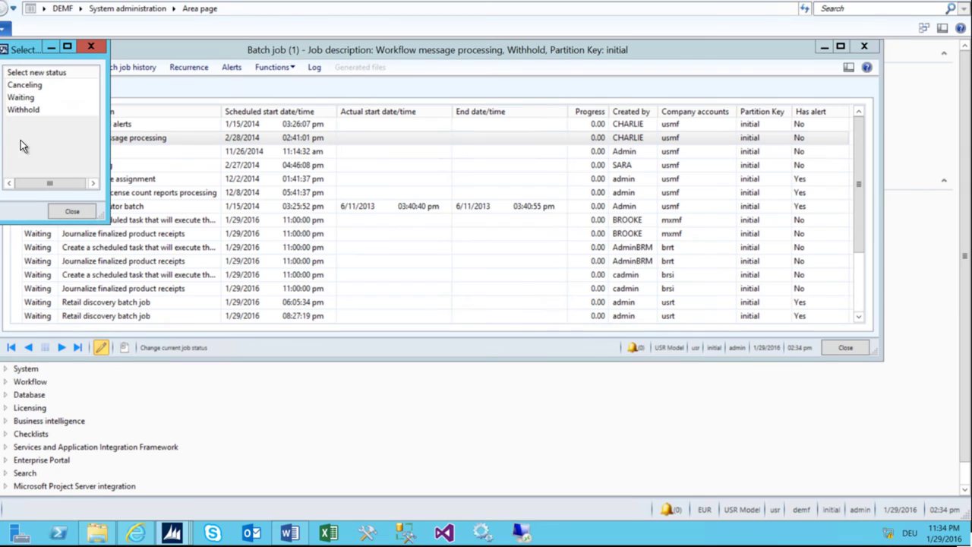
left_click(26, 98)
left_click(76, 211)
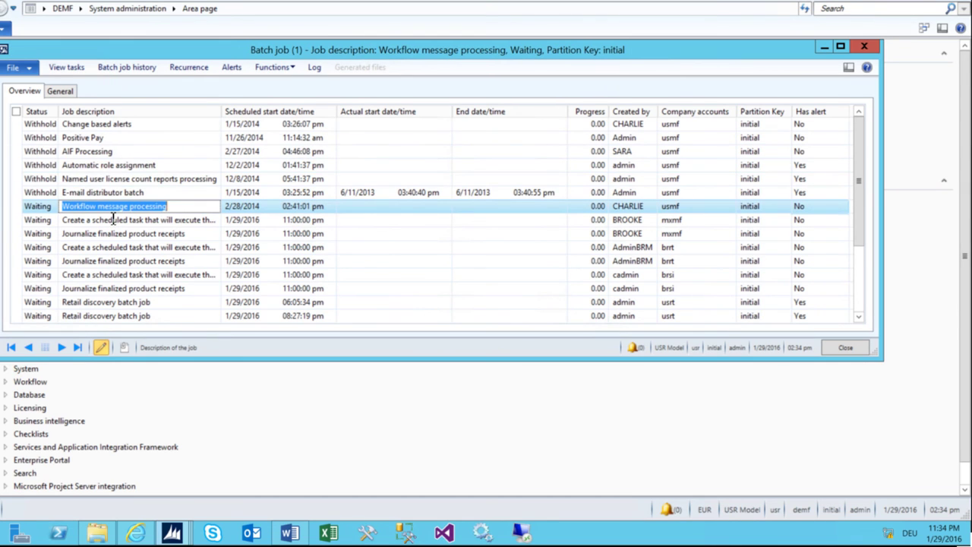
- Review the job's recurrence, every 1 minute with no end date, and close it
left_click(203, 70)
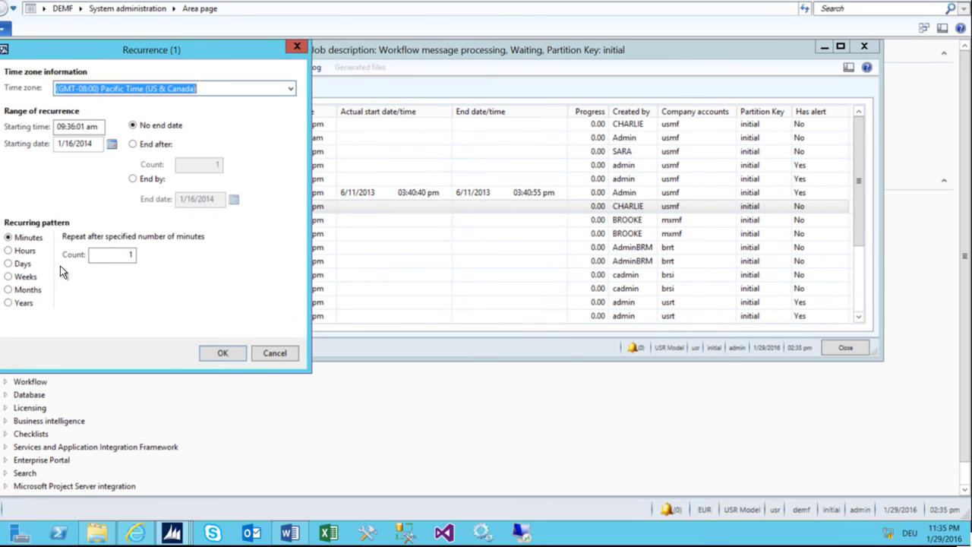
left_click(244, 316)
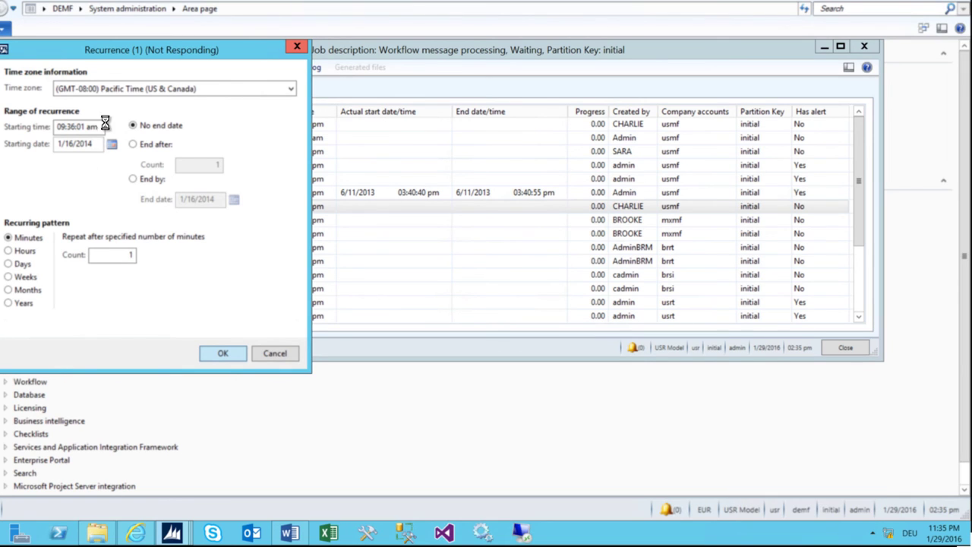
mouse_move(137, 531)
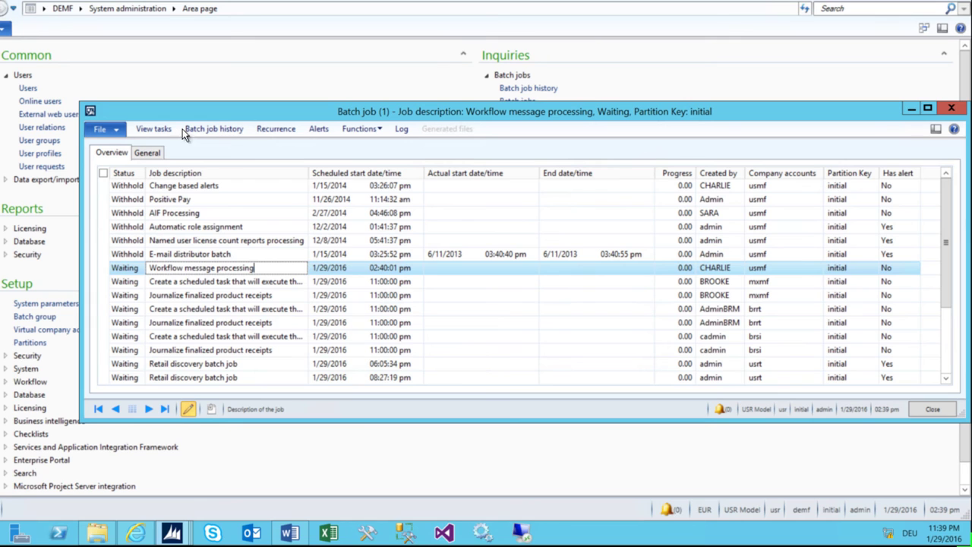
left_click(215, 128)
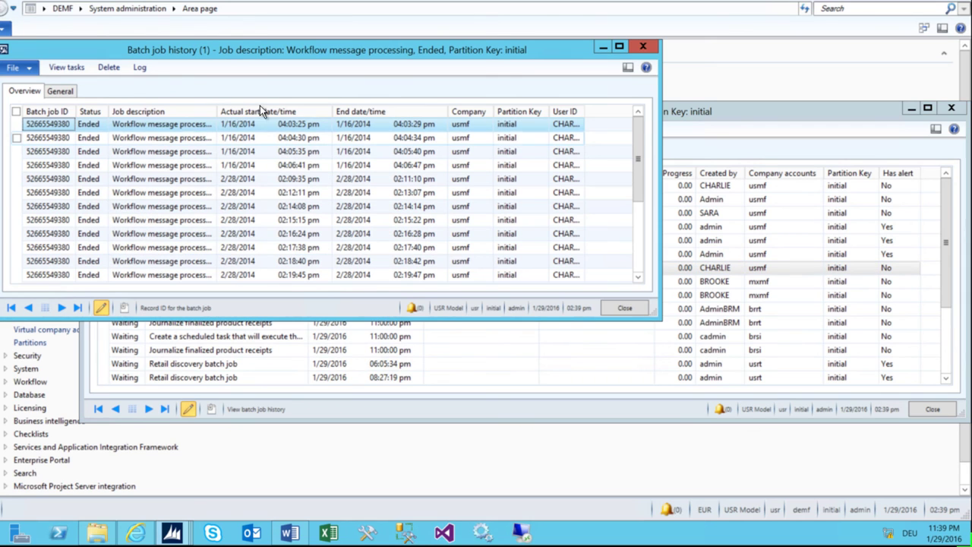
left_click(266, 114)
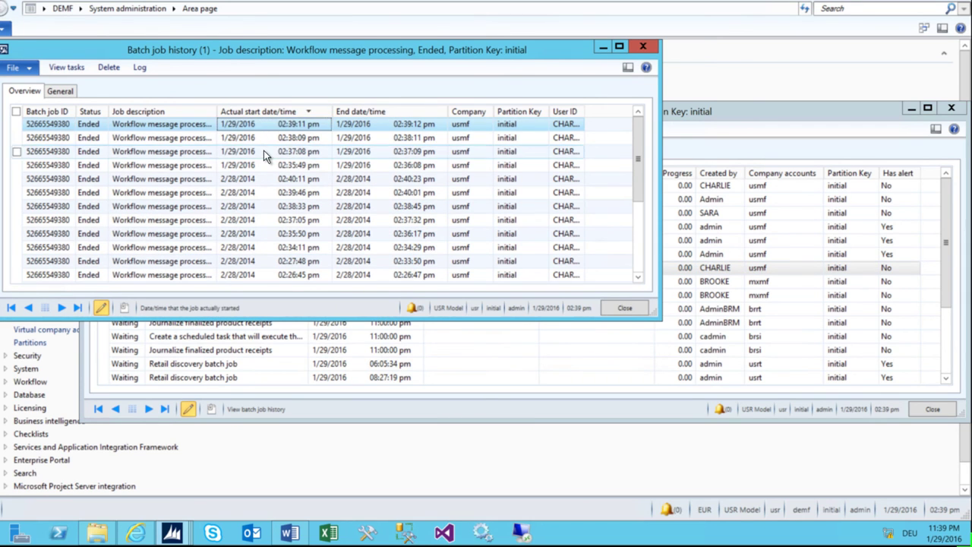
left_click(258, 166)
left_click(265, 150)
left_click(269, 135)
left_click(268, 126)
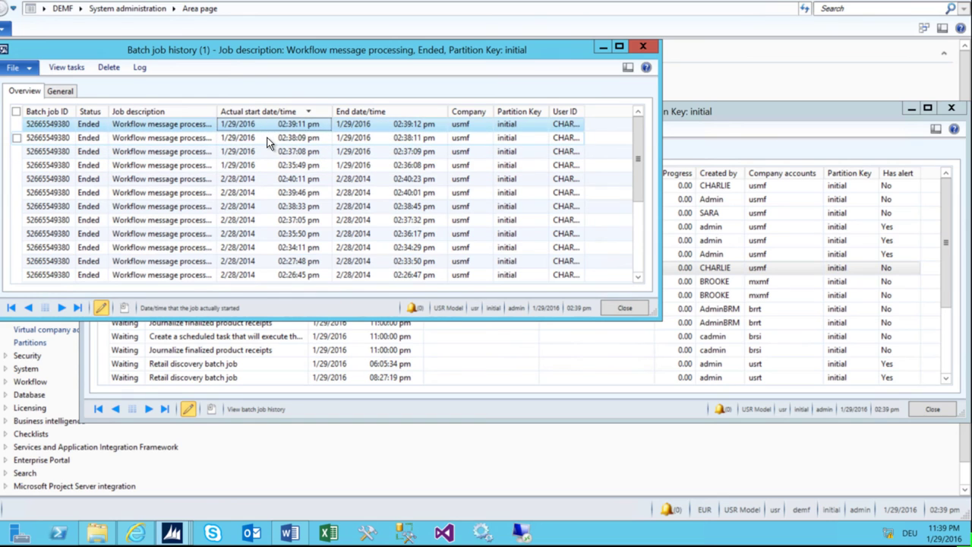
left_click(263, 142)
left_click(263, 152)
left_click(263, 162)
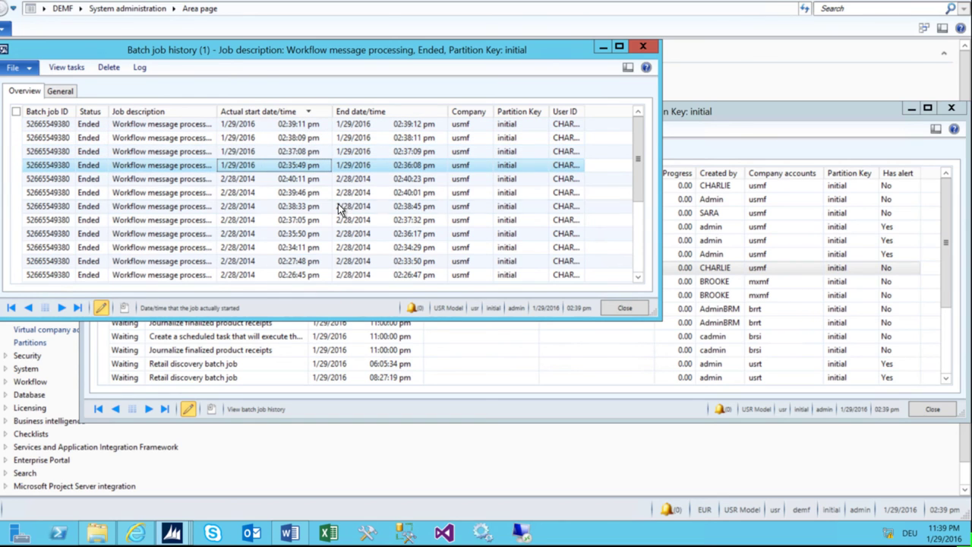
key("Escape")
left_click(288, 128)
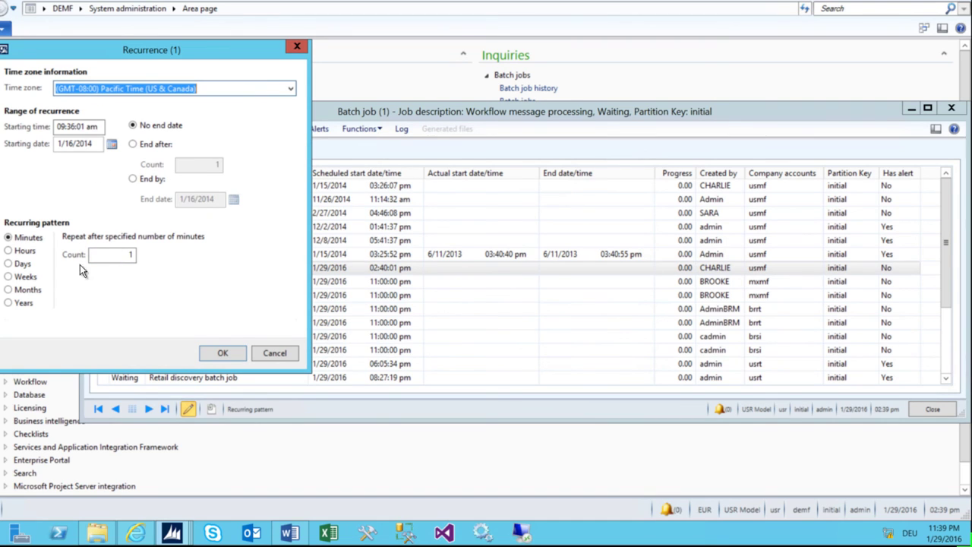
key("Escape")
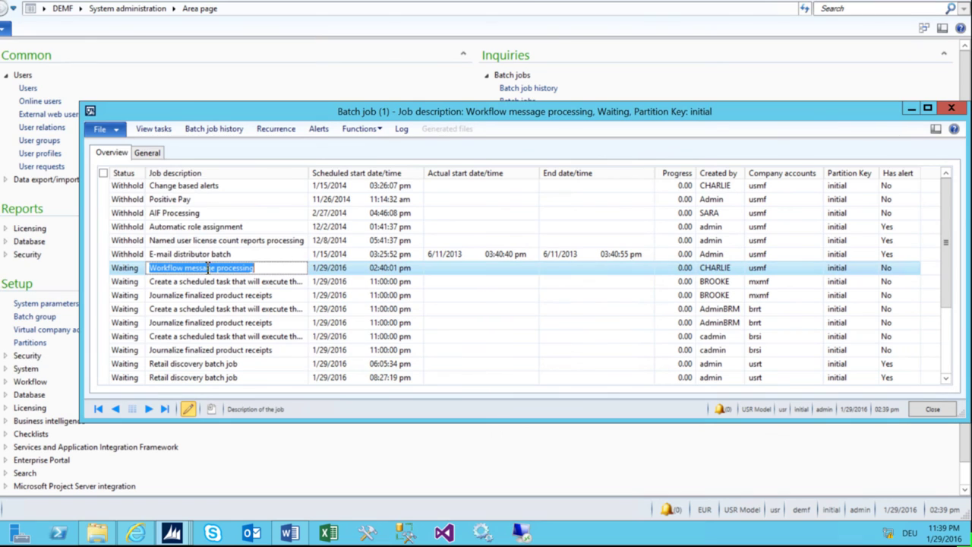
- Open the workflow job's batch tasks and widen Class name to inspect the notification tasks
left_click(158, 128)
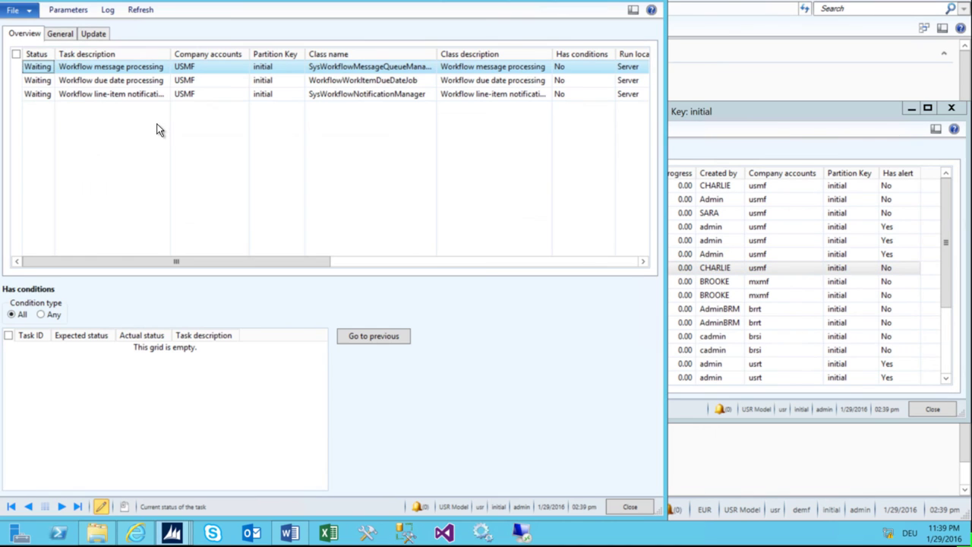
left_click_drag(439, 55, 465, 56)
left_click(326, 66)
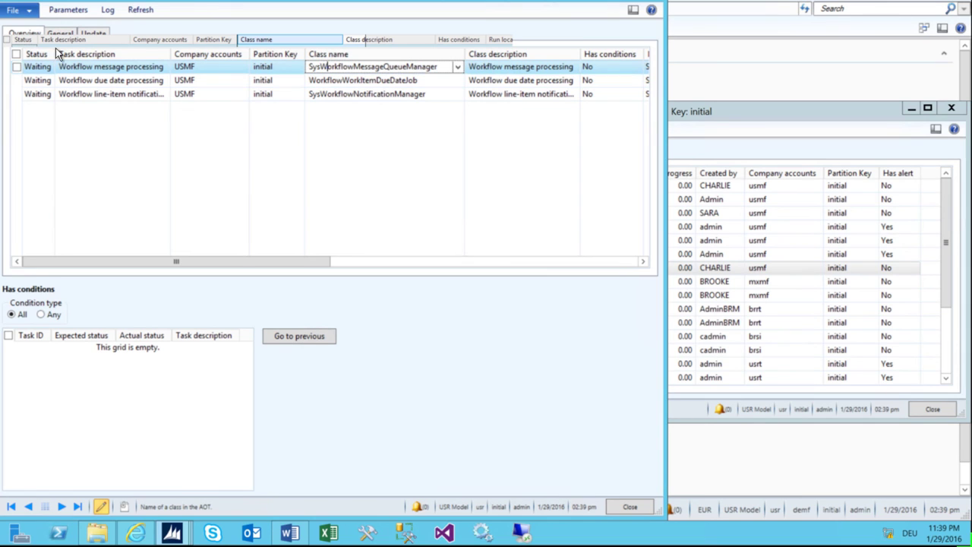
left_click(110, 79)
left_click(125, 92)
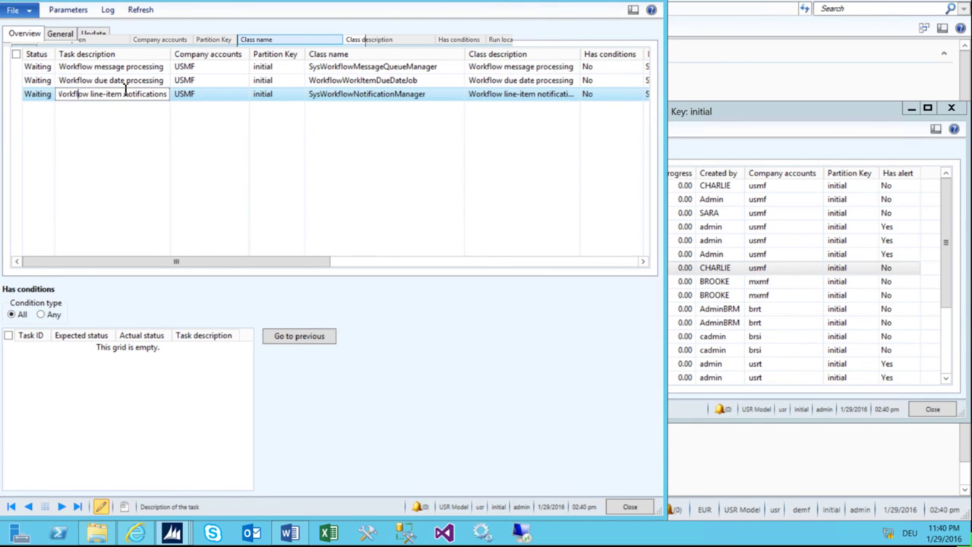
- Discard the accidentally added blank task and close the Batch tasks and Batch job windows
key("ctrl+n")
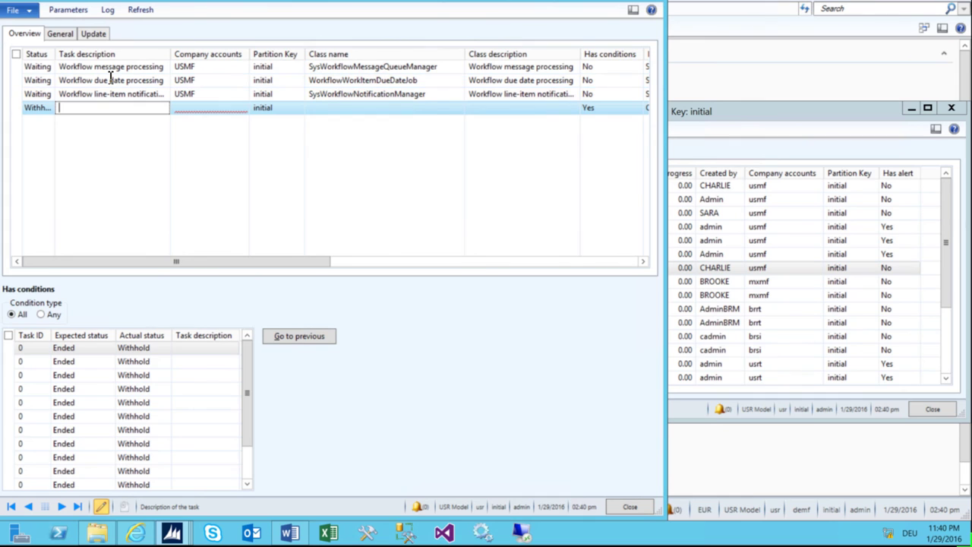
key("Escape")
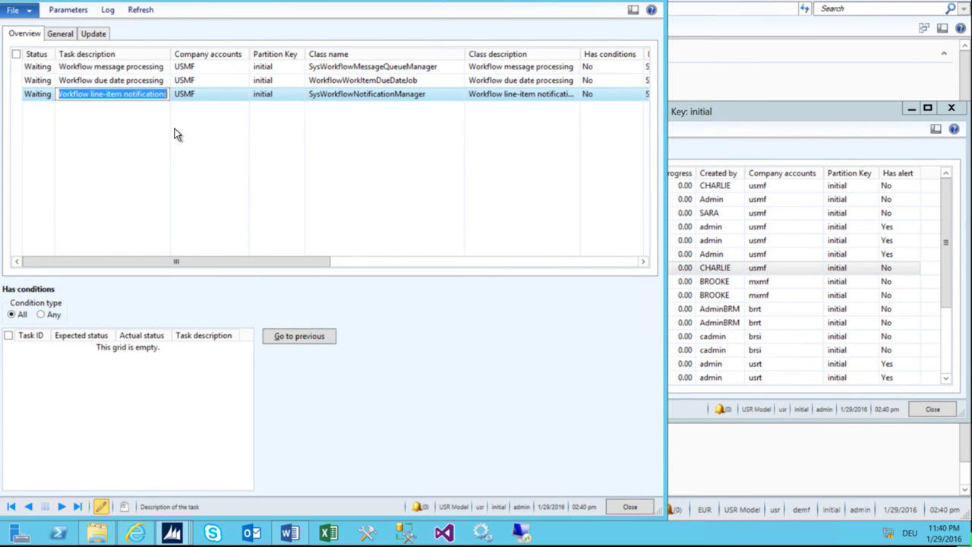
key("Escape")
key("Escape")
left_click(80, 9)
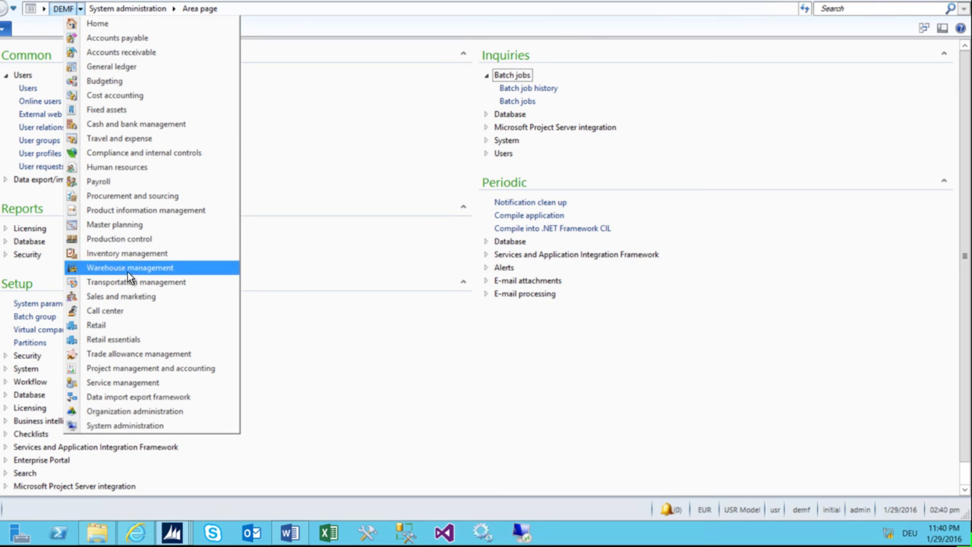
- Open Purchase requisitions prepared by me and choose Approve from requisition 000042's workflow actions
left_click(129, 199)
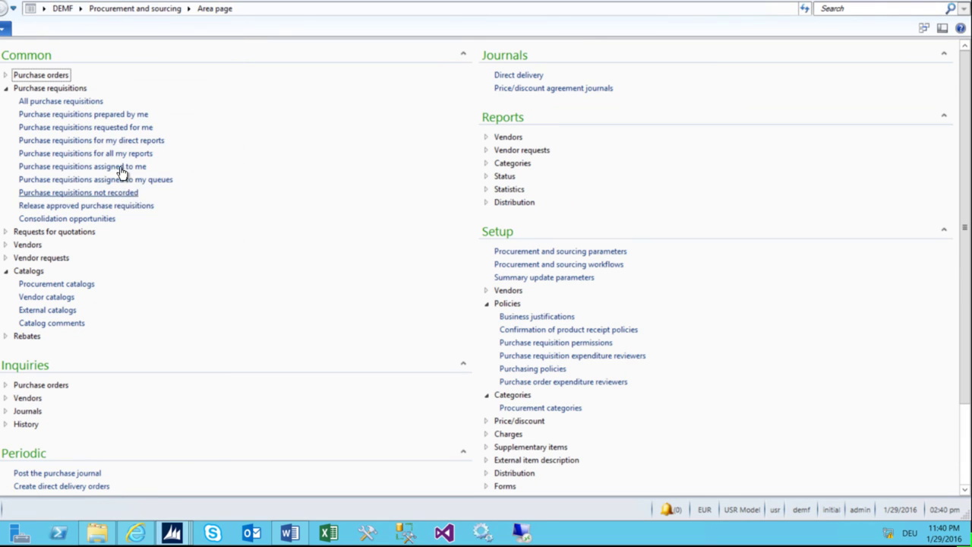
left_click(97, 114)
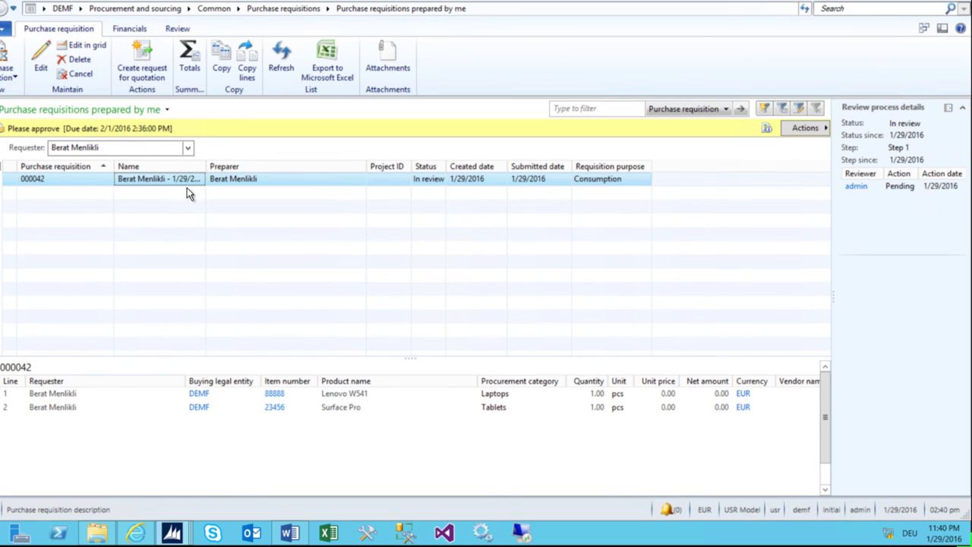
left_click(806, 130)
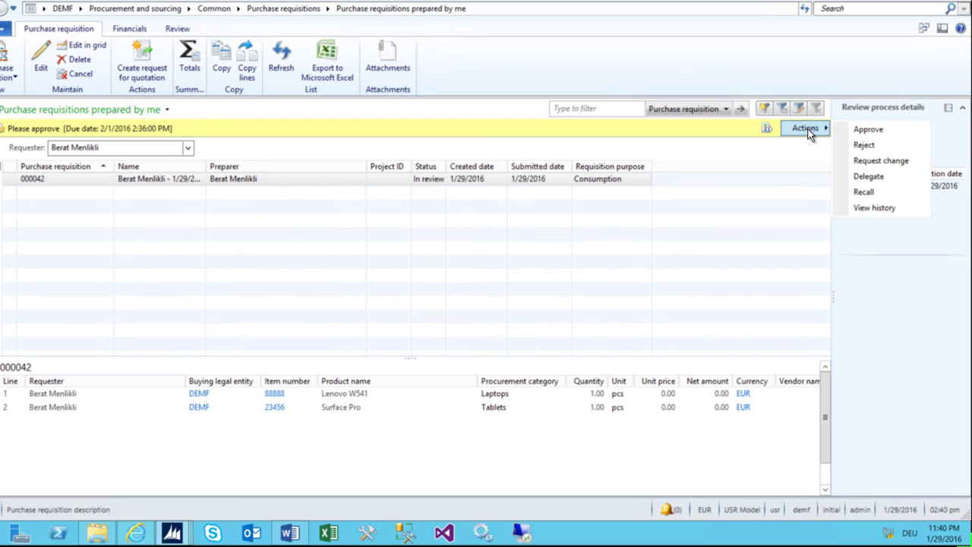
left_click(881, 131)
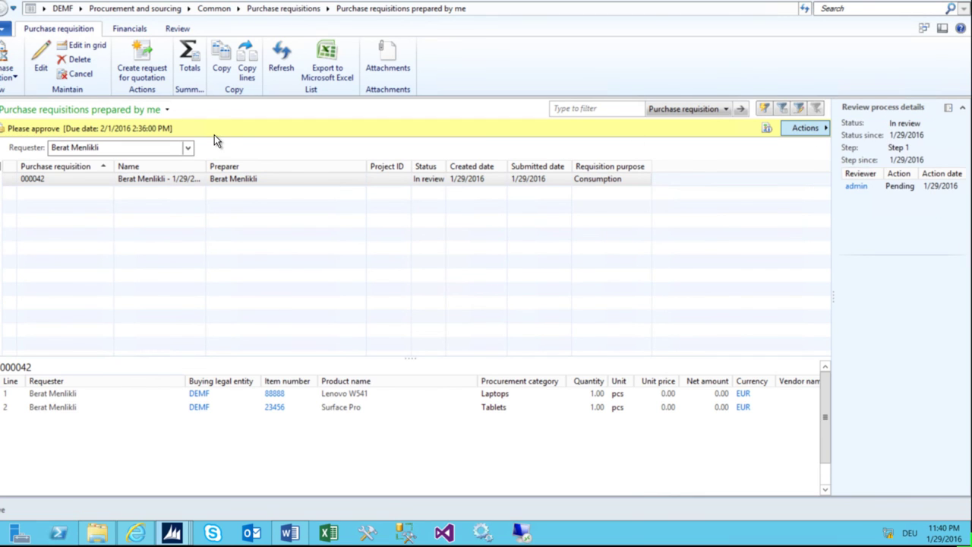
- Approve requisition 000042 with a comment about getting a new laptop, then reselect it
type("Perfect I get a new laptop!!!:-)")
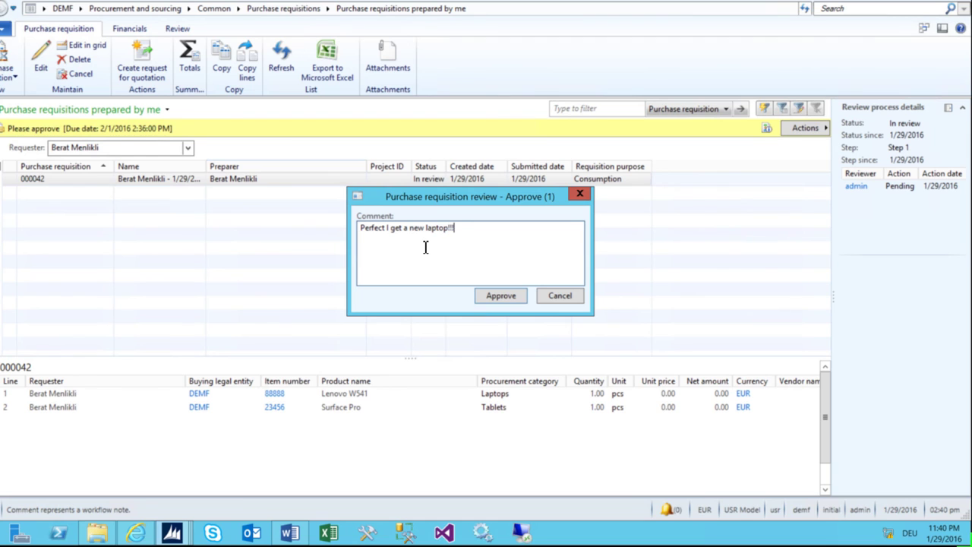
left_click(497, 298)
left_click(169, 179)
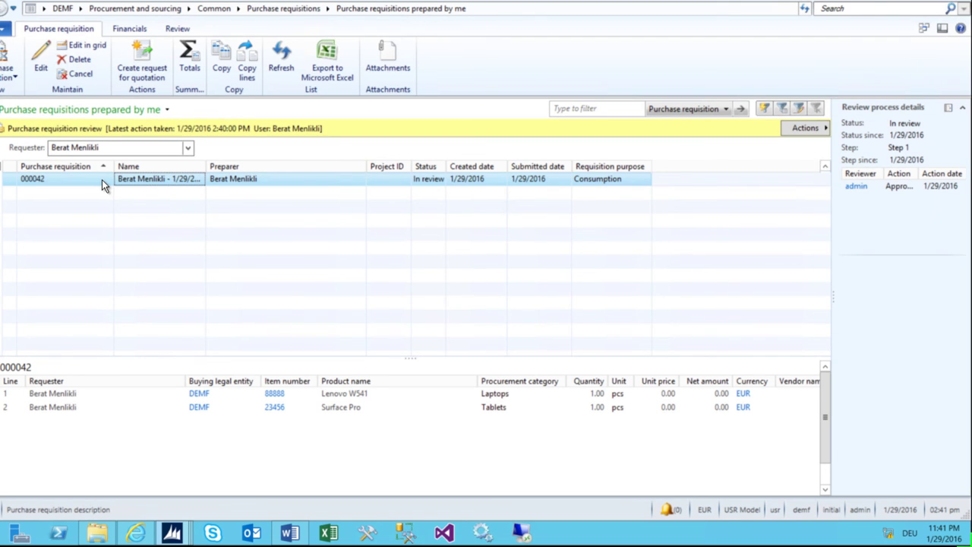
- Reopen Purchase requisitions prepared by me, confirm 000042 is Approved, and browse its ribbon tabs
left_click(133, 8)
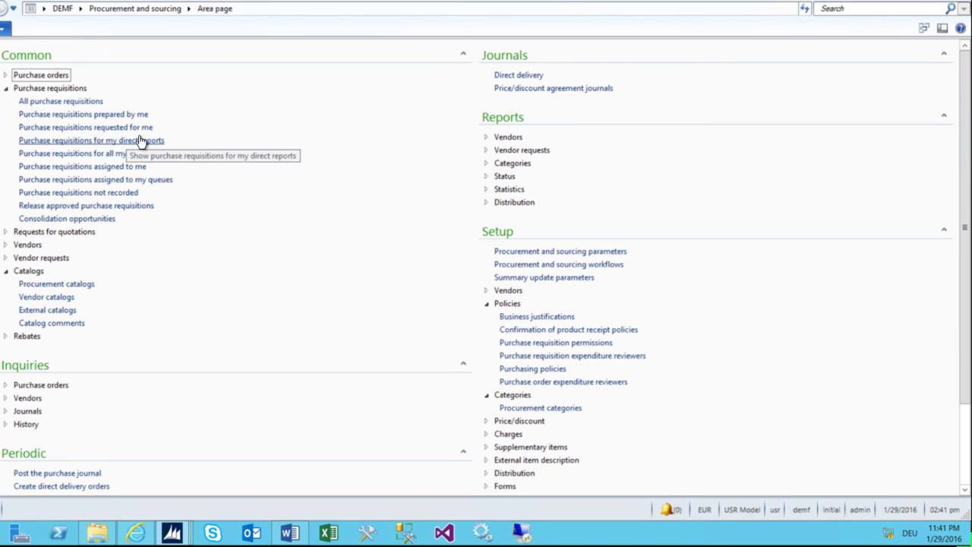
left_click(80, 114)
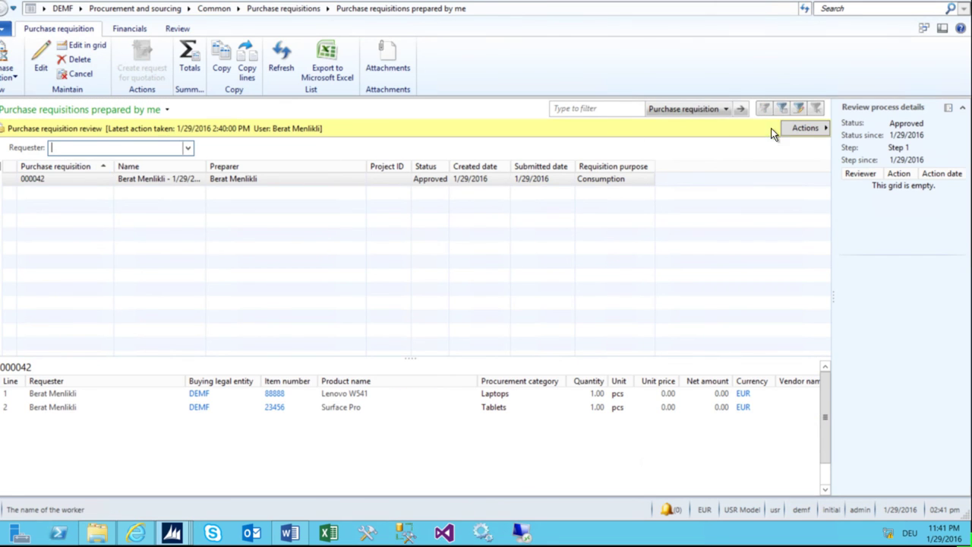
left_click(803, 129)
left_click(185, 179)
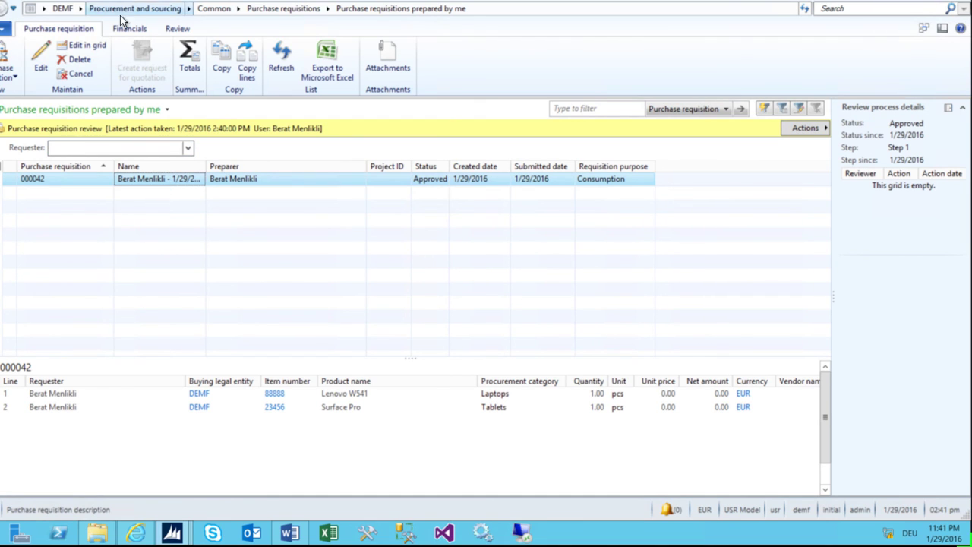
left_click(129, 29)
left_click(178, 29)
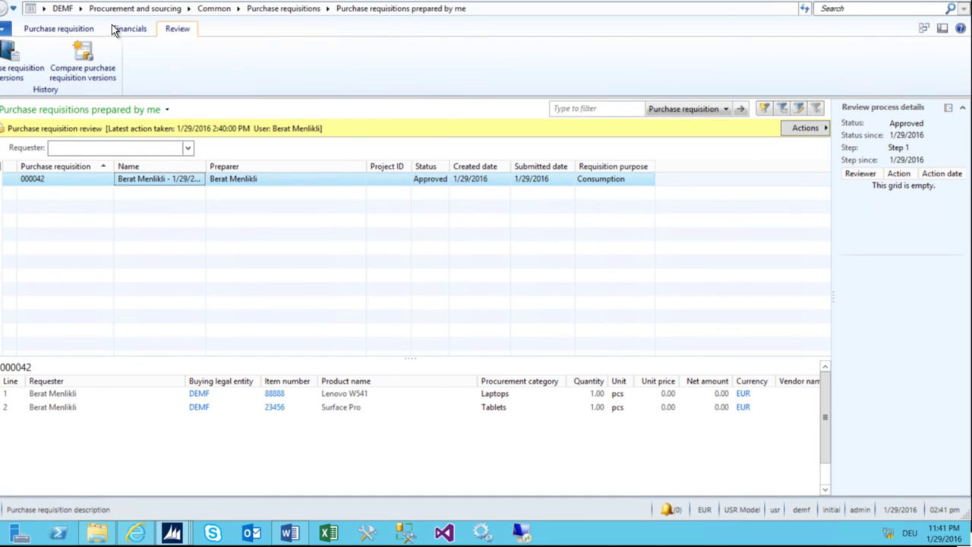
left_click(68, 29)
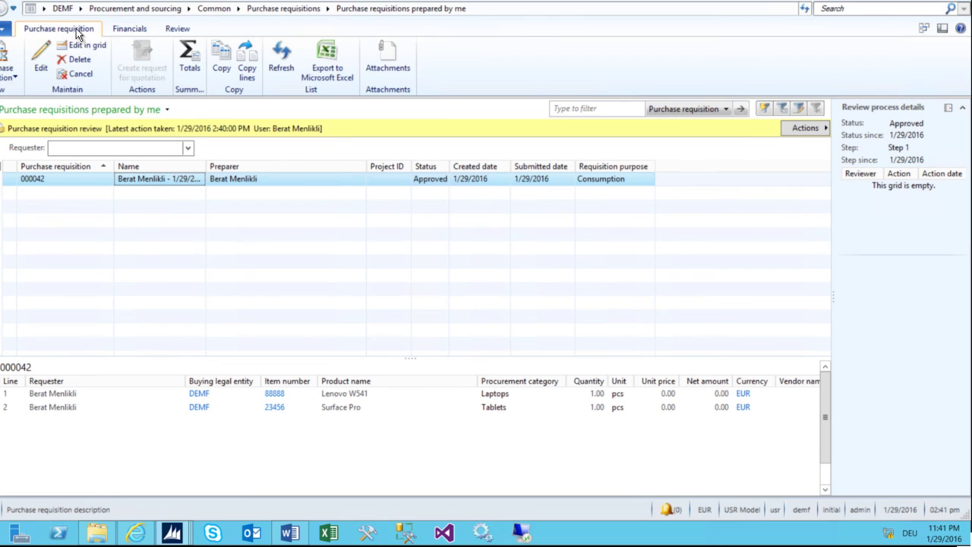
left_click(128, 8)
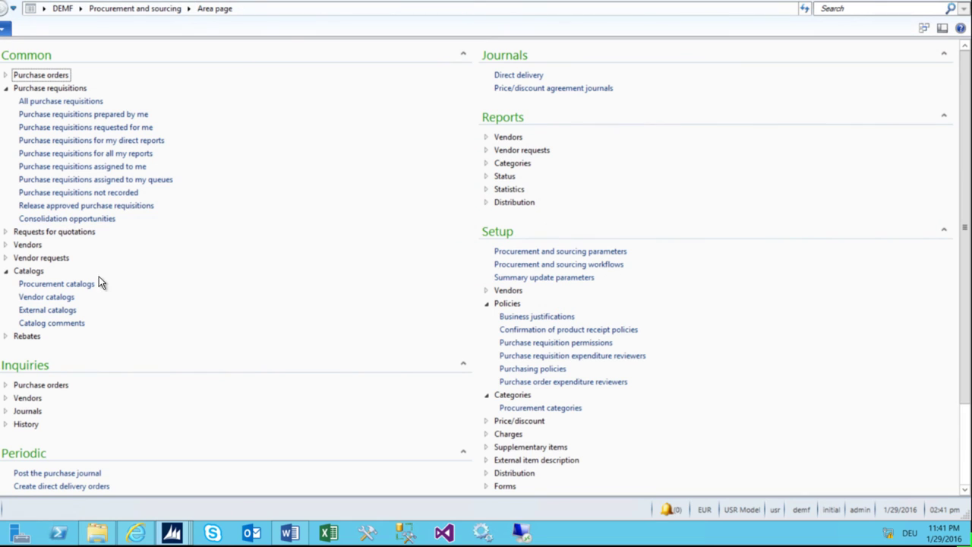
- Open Release approved purchase requisitions and narrow the Consolidation status column to review 000042's lines
left_click(73, 208)
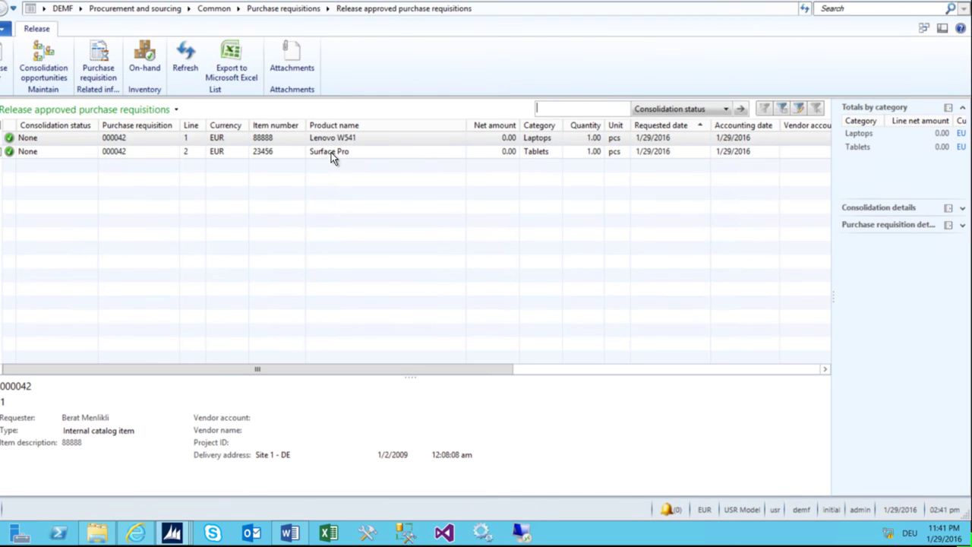
left_click(327, 151)
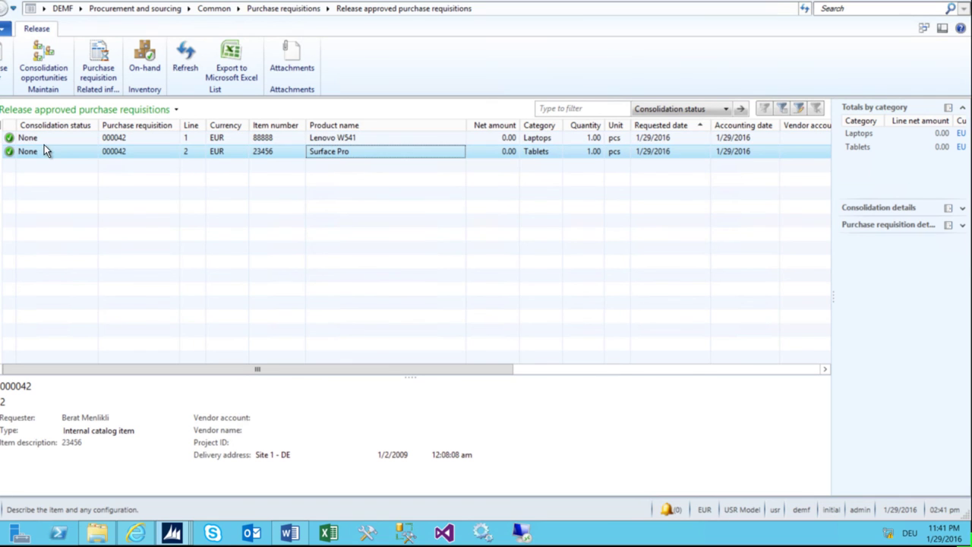
left_click(135, 150)
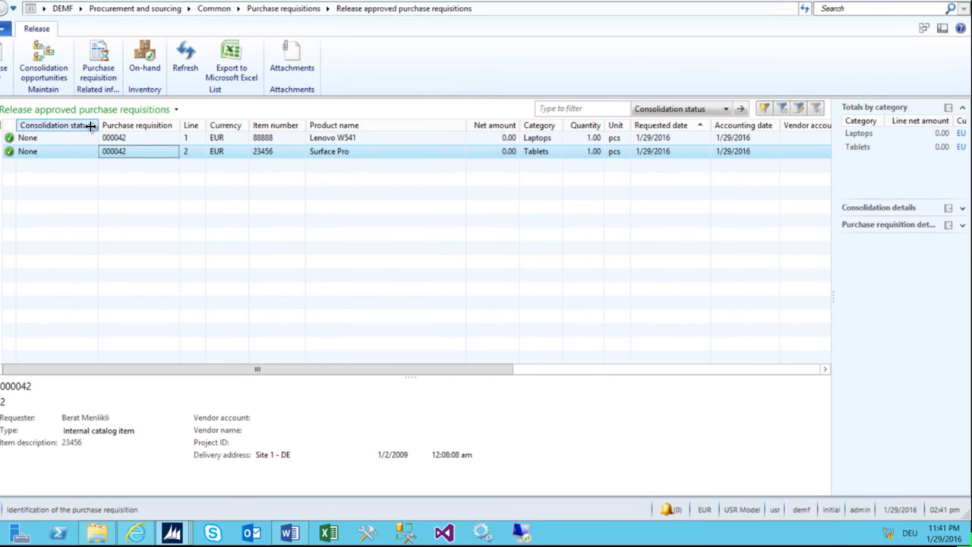
left_click_drag(97, 125, 71, 125)
left_click(98, 137)
left_click(299, 153)
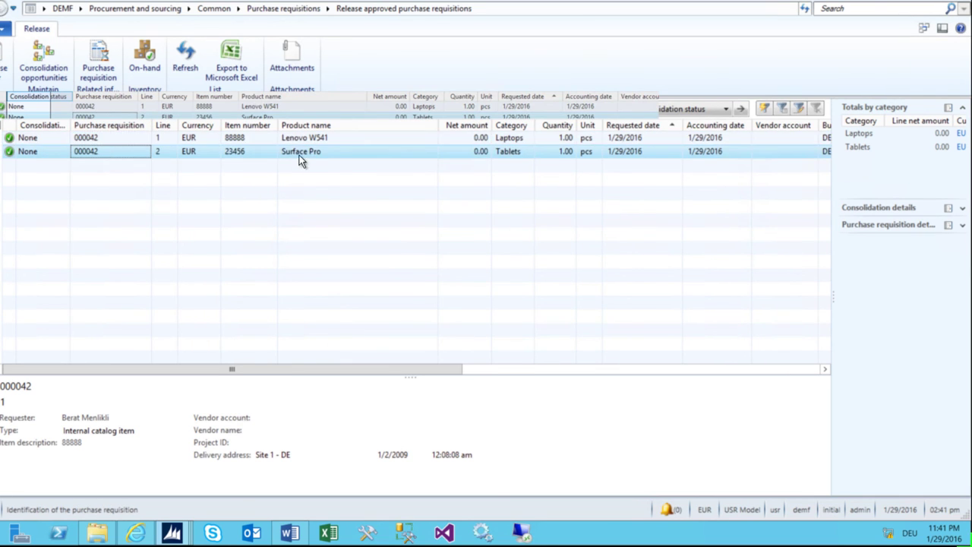
left_click(321, 138)
left_click(302, 151)
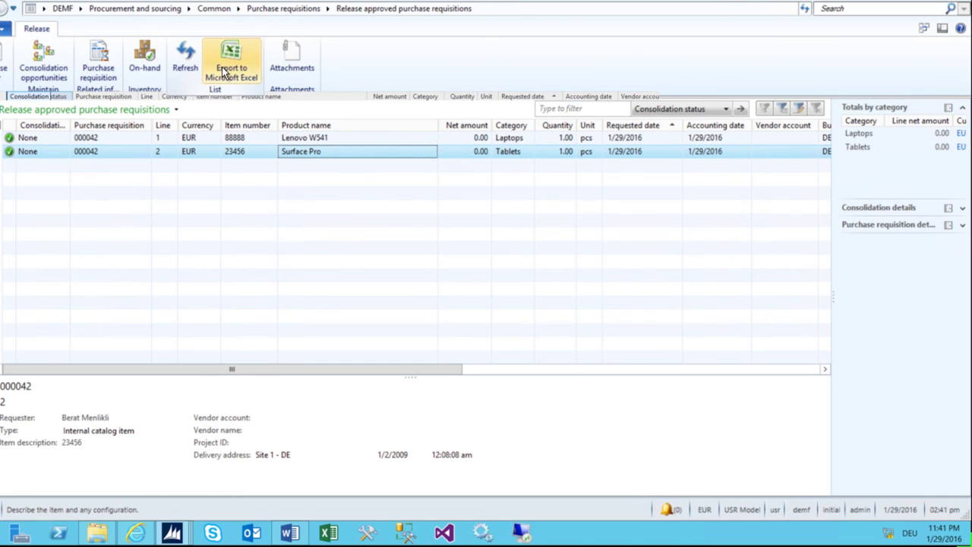
left_click(177, 138)
left_click(173, 151)
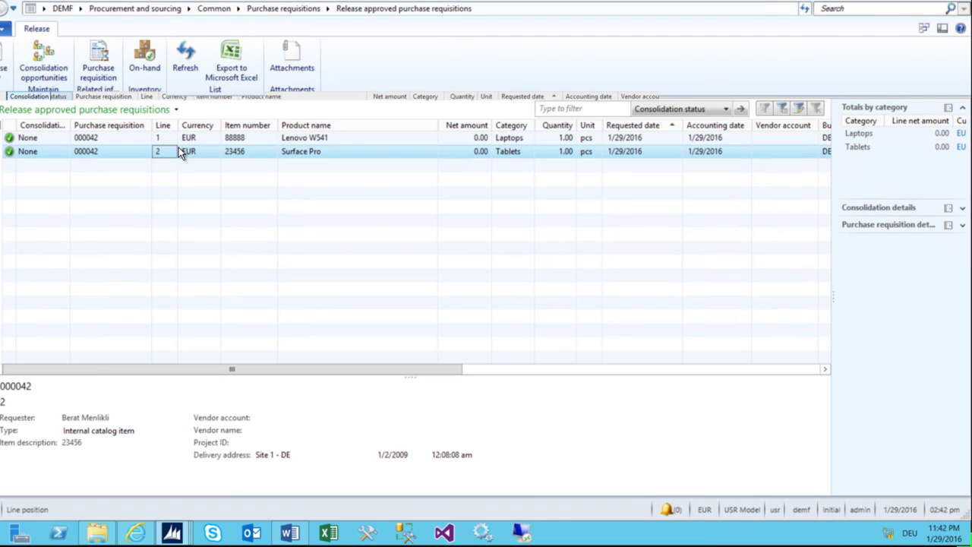
- Mark both requisition 000042 lines, Lenovo W541 and Surface Pro, for release
left_click(2, 149)
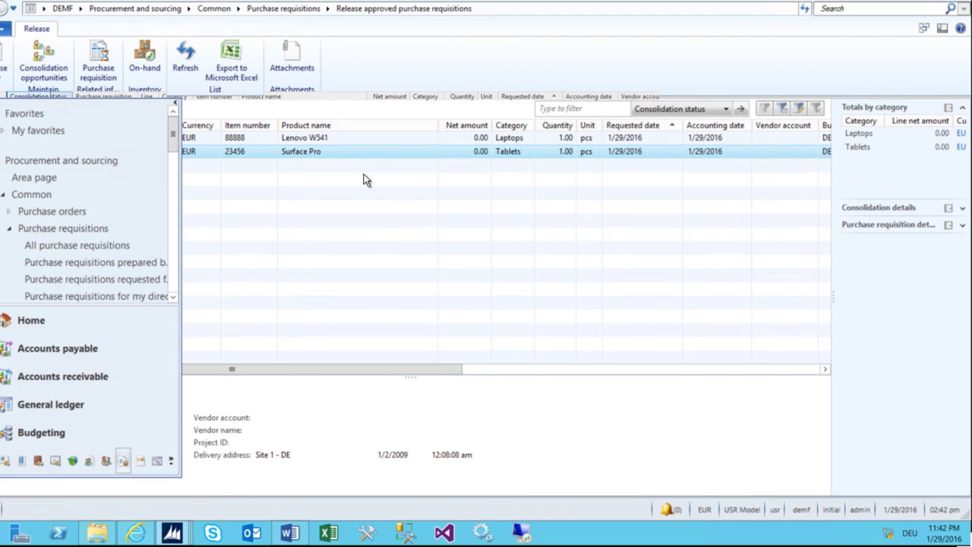
left_click(176, 105)
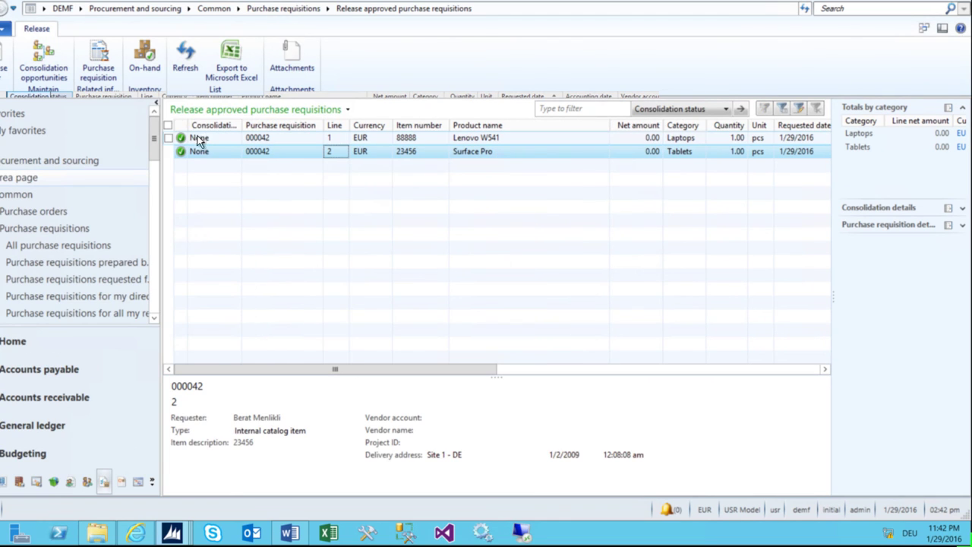
left_click(156, 108)
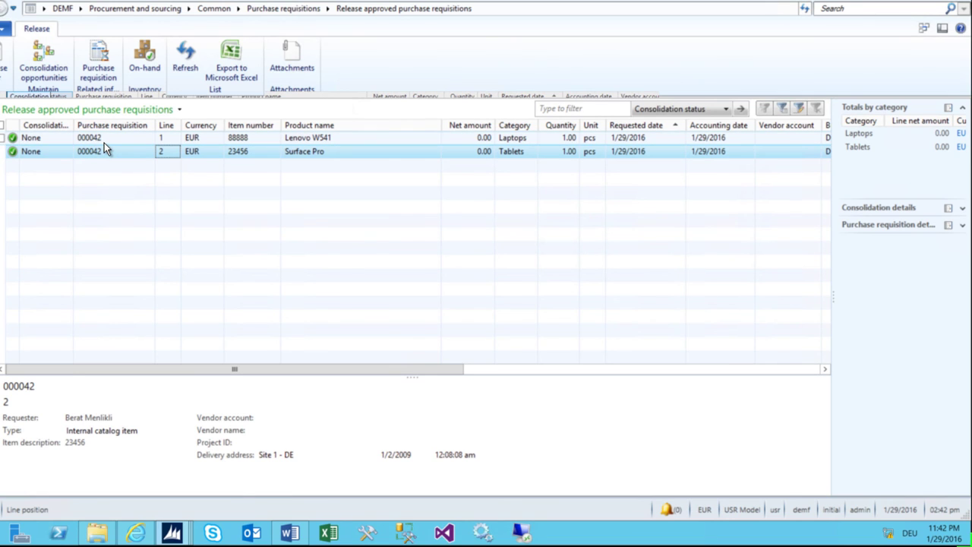
left_click(104, 143, "shift")
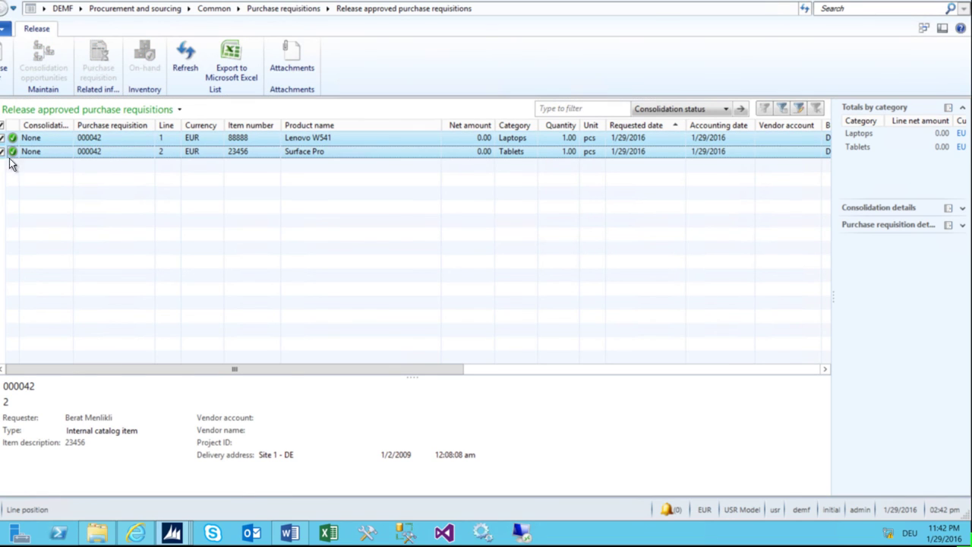
- Start purchase order creation and assign vendor CH-001 to both the Lenovo W541 and Surface Pro lines
left_click(3, 61)
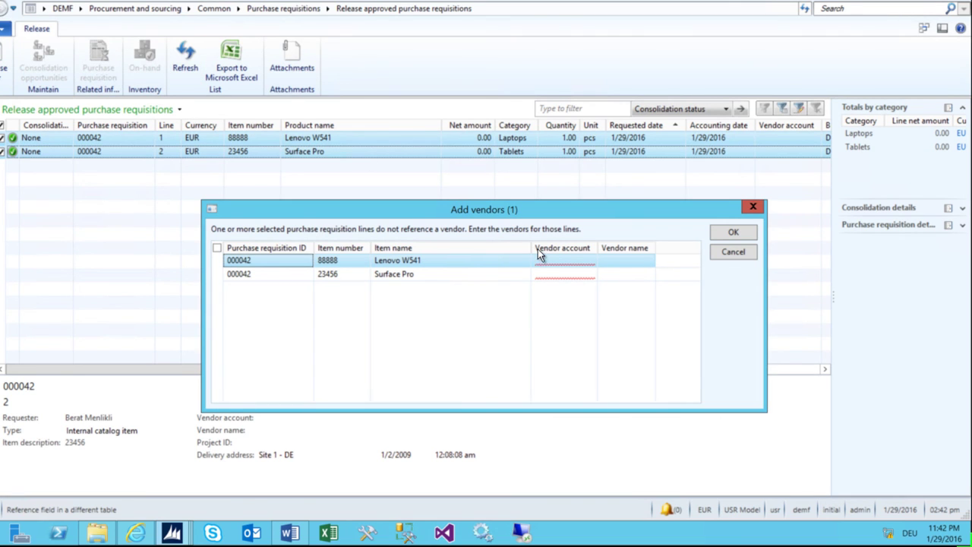
left_click(582, 261)
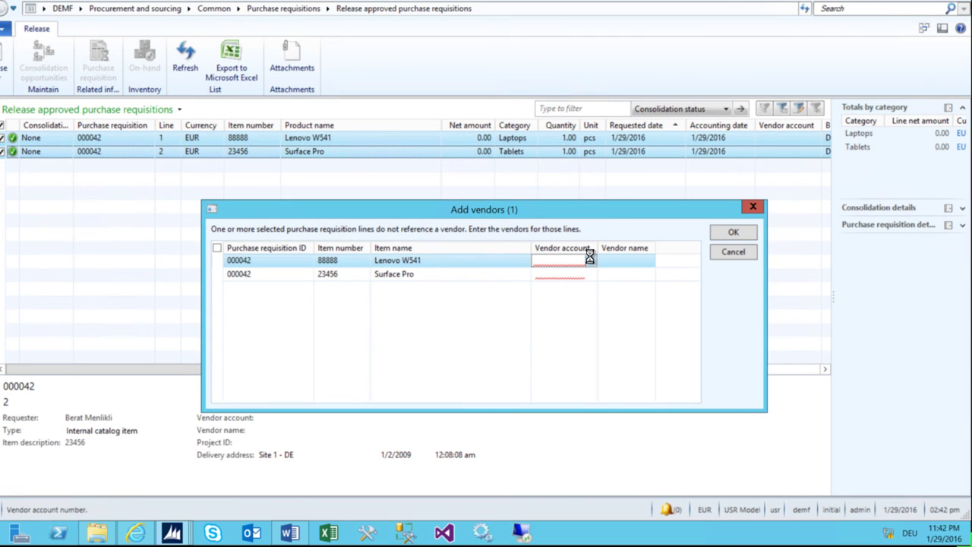
left_click(590, 260)
left_click(351, 287)
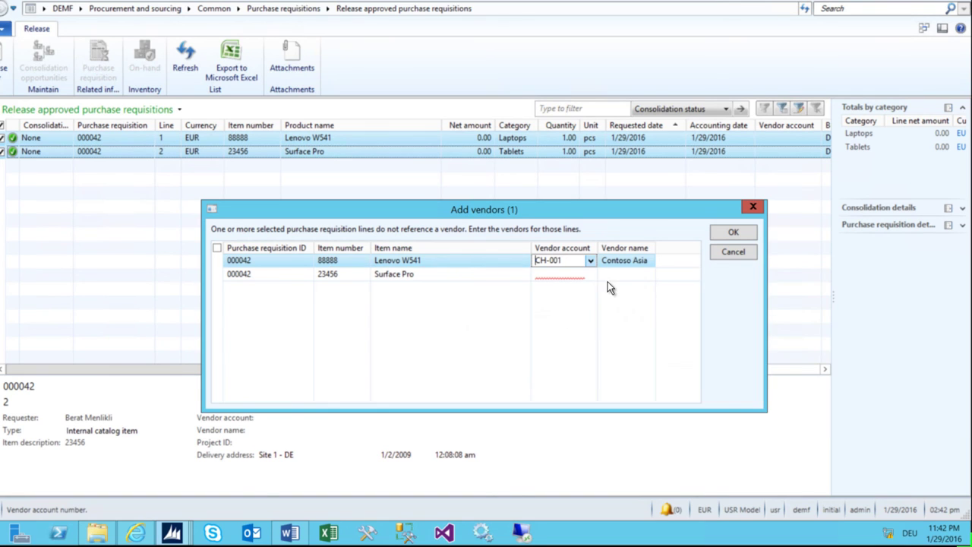
left_click(559, 274)
left_click(590, 274)
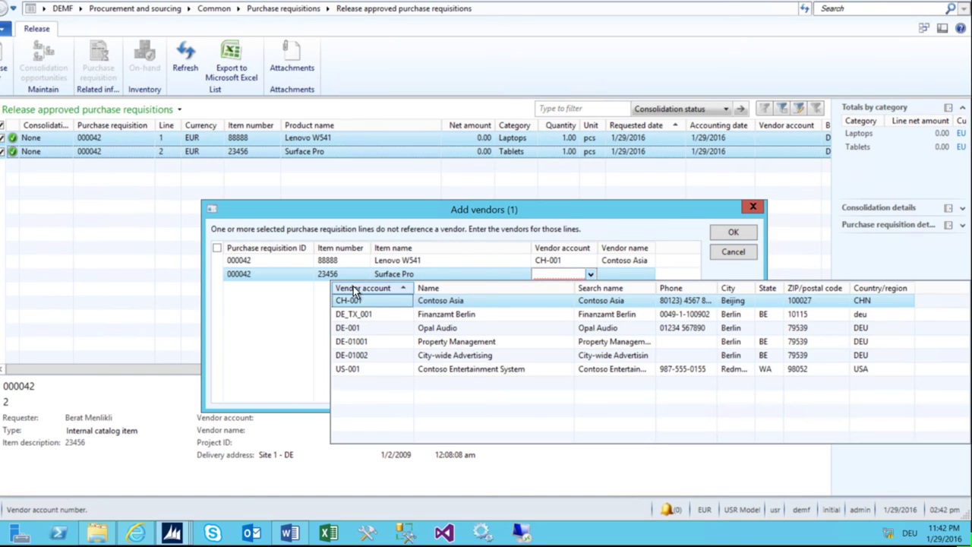
left_click(351, 299)
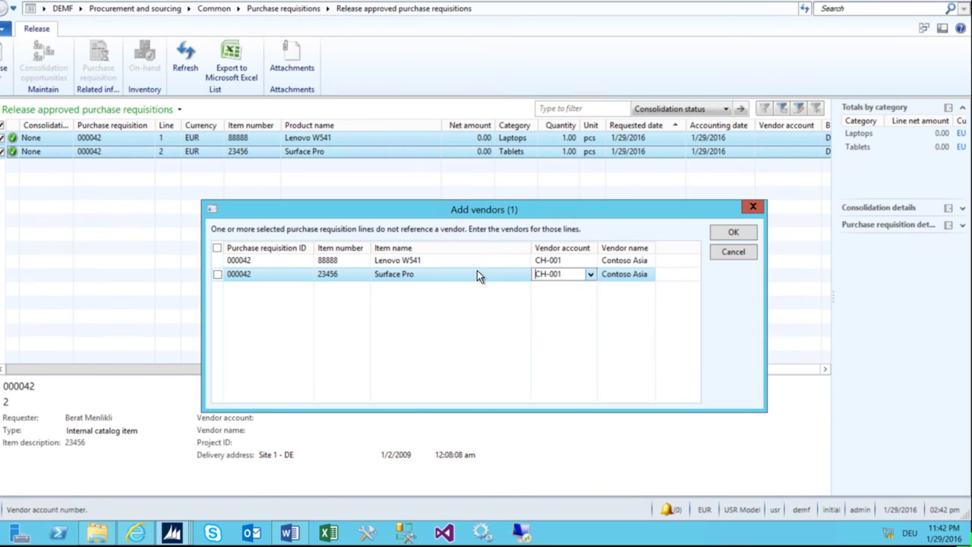
- Cancel the purchase order creation and close the resulting error Infolog
left_click(733, 253)
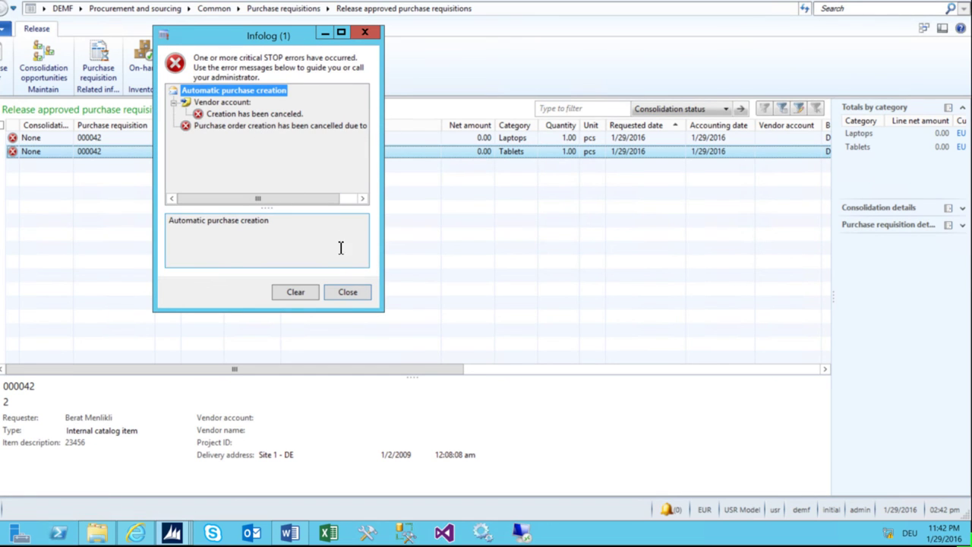
left_click(342, 295)
left_click(64, 137)
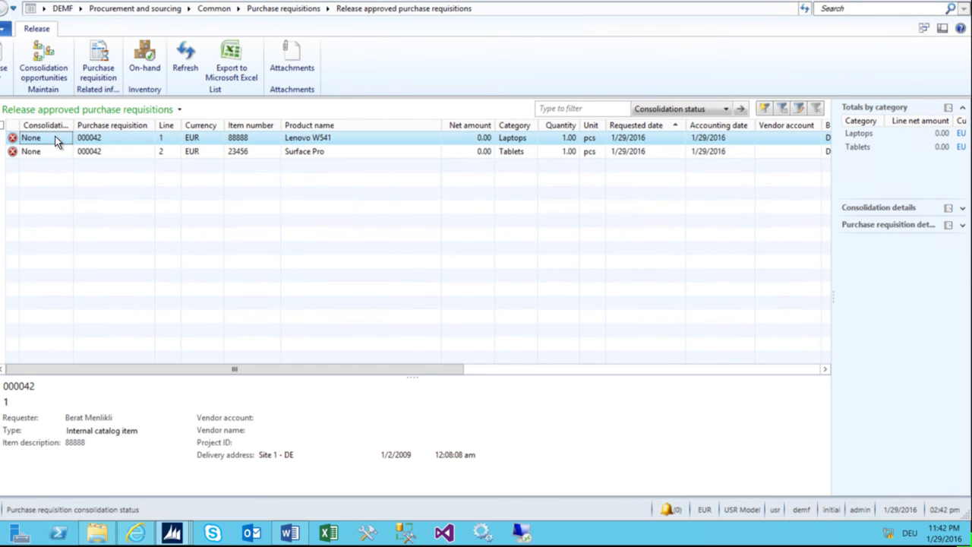
- Set DE-001 as the Purchase vendor in product 88888 Lenovo W541's details, then close the form
right_click(243, 138)
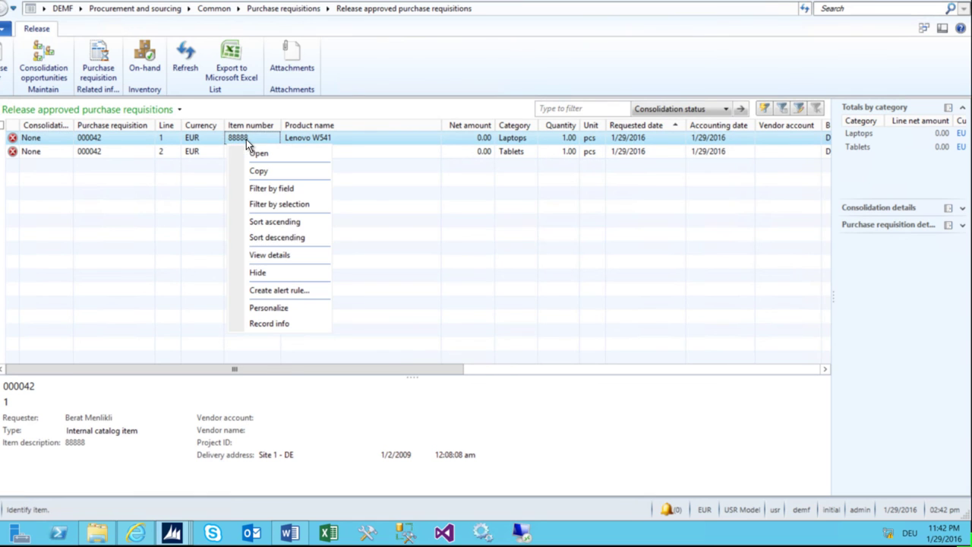
left_click(270, 255)
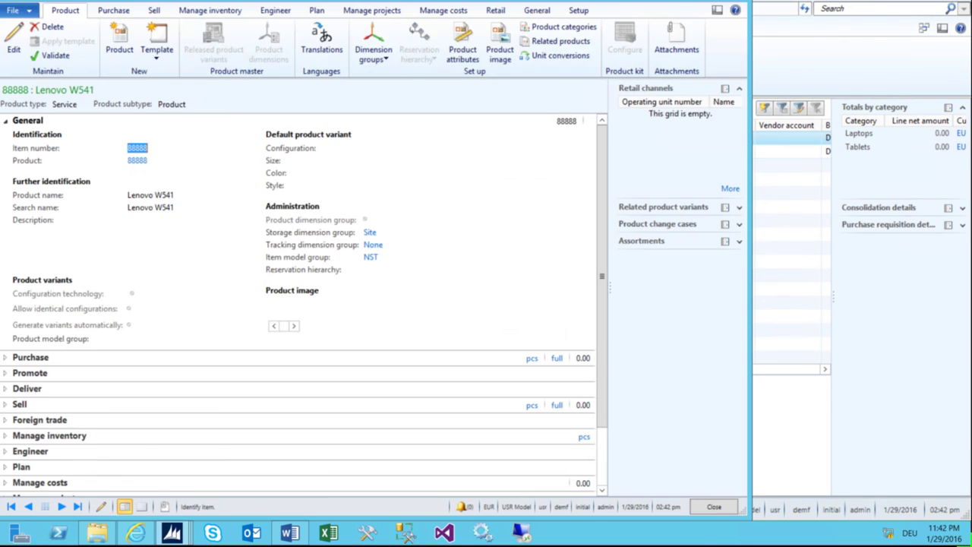
left_click(15, 46)
scroll(199, 348, "down", 3)
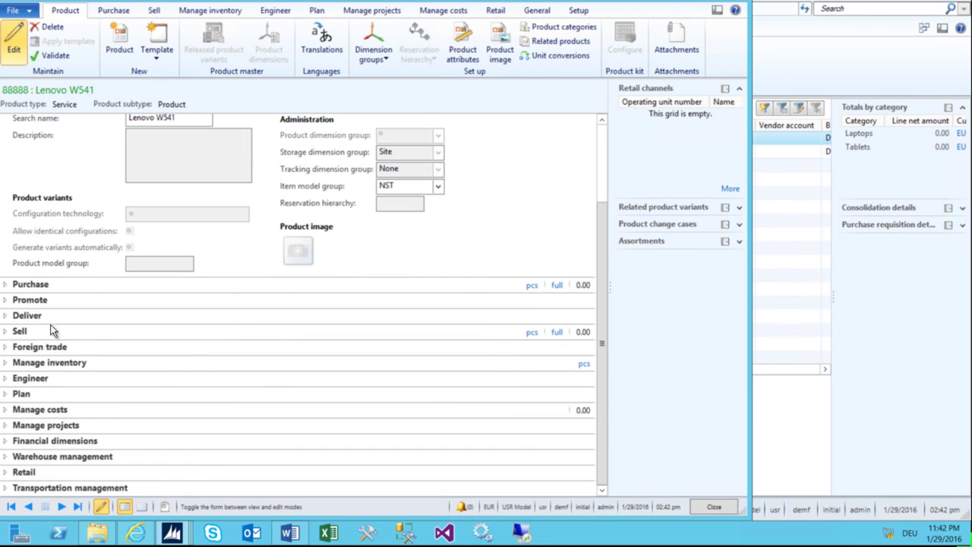
left_click(9, 284)
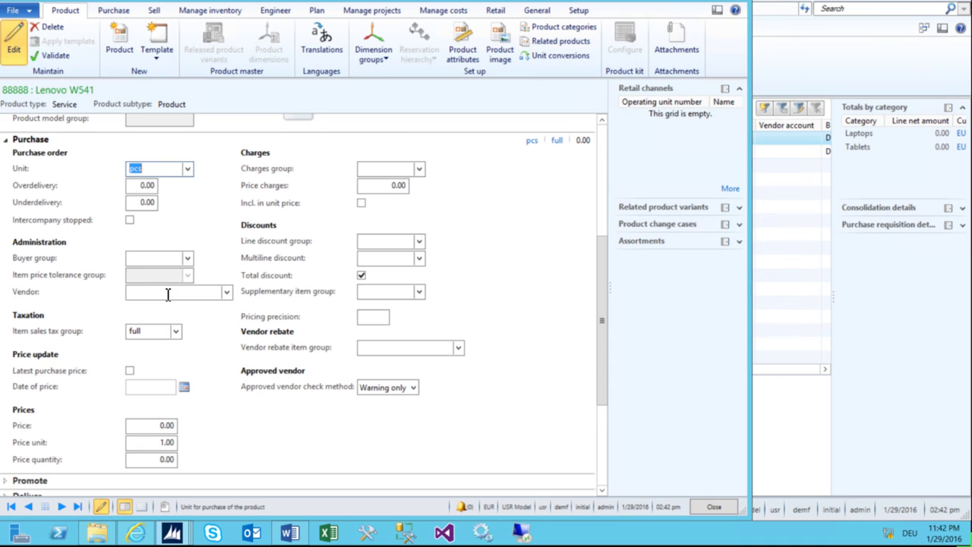
left_click(168, 295)
left_click(152, 364)
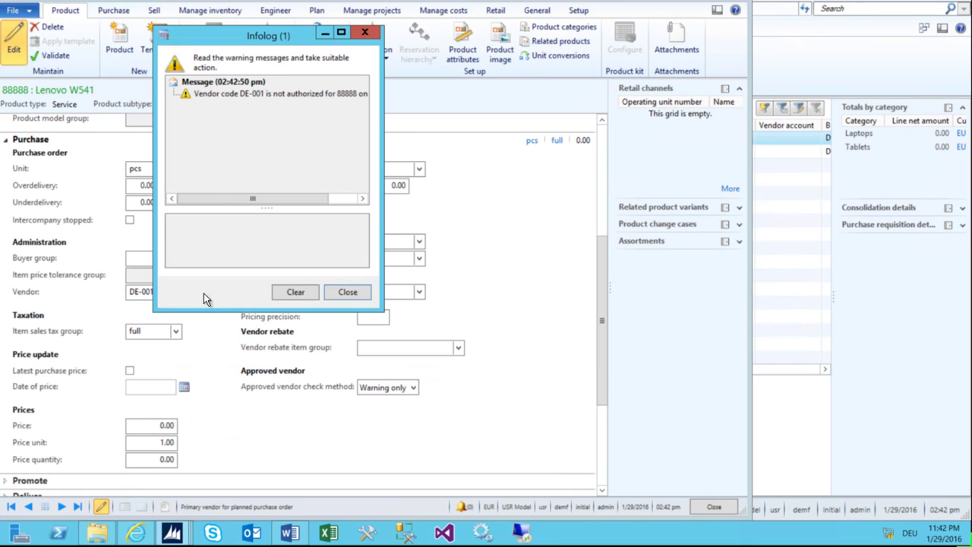
left_click_drag(301, 201, 182, 190)
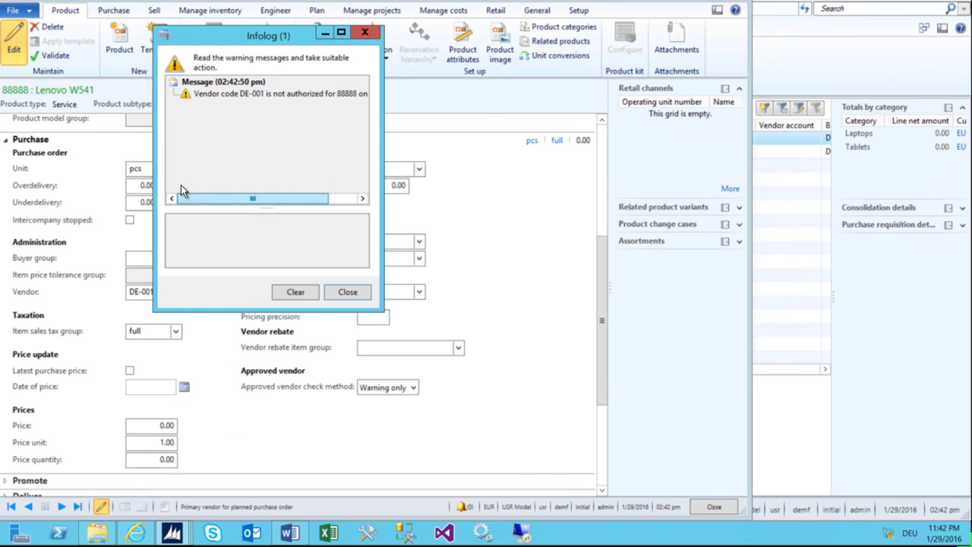
left_click(344, 293)
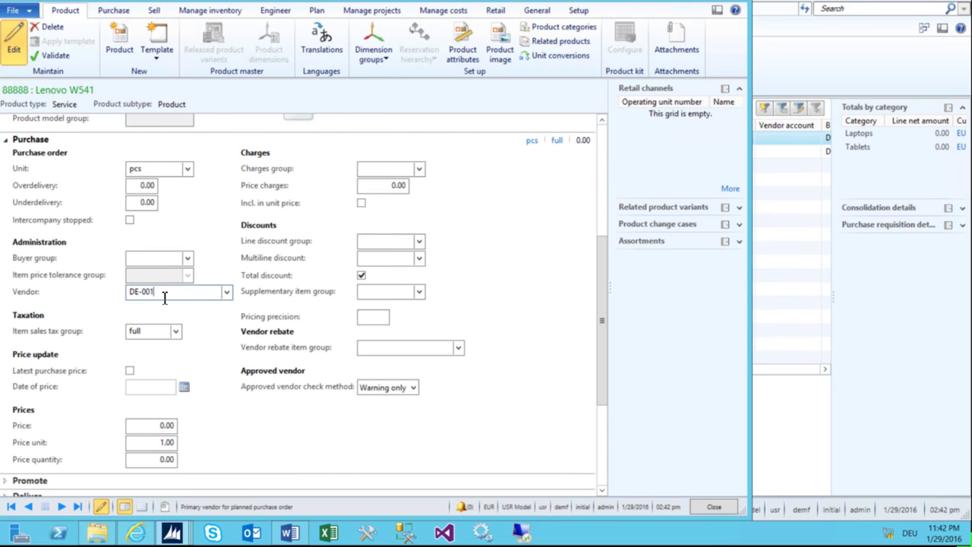
left_click(61, 506)
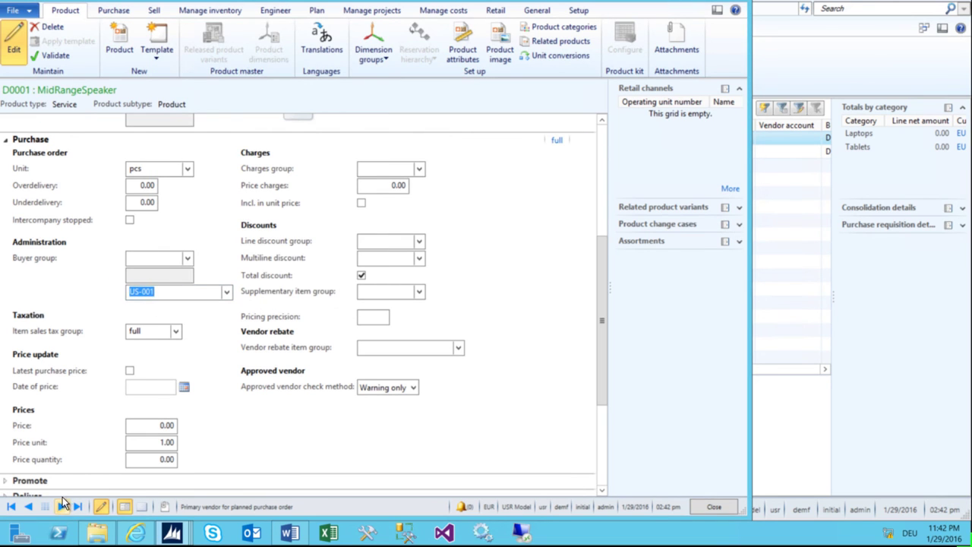
key("Escape")
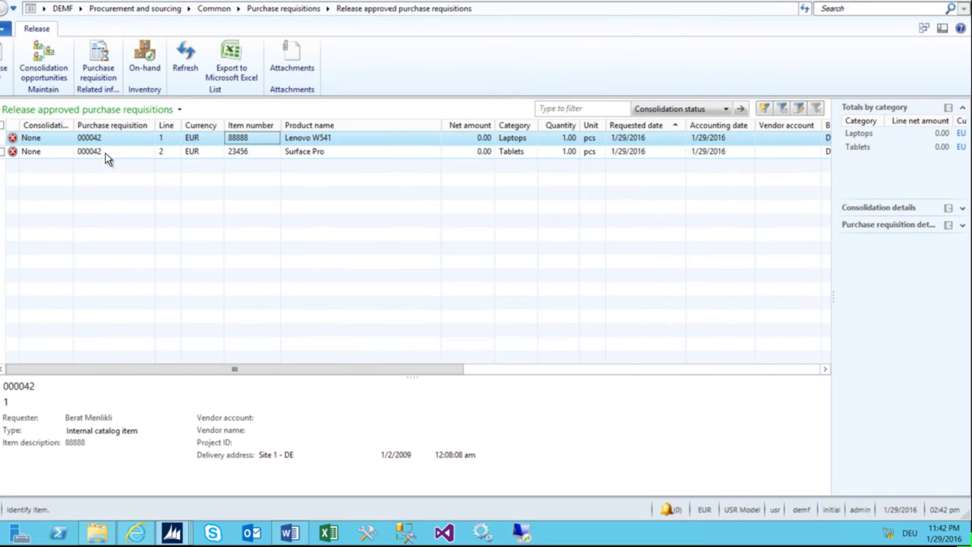
- In product 23456 Surface Pro's details, set the purchase vendor to DE-001, then close them
right_click(245, 157)
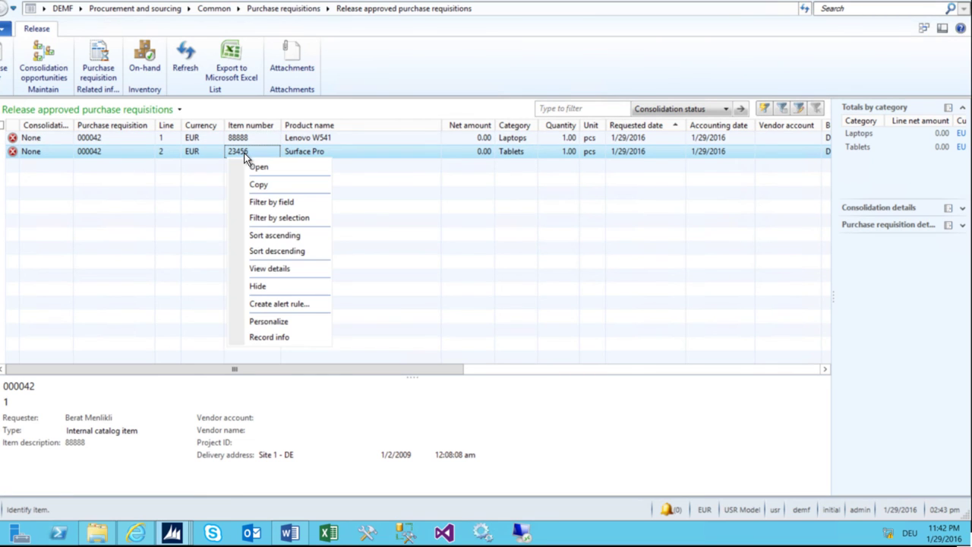
left_click(270, 271)
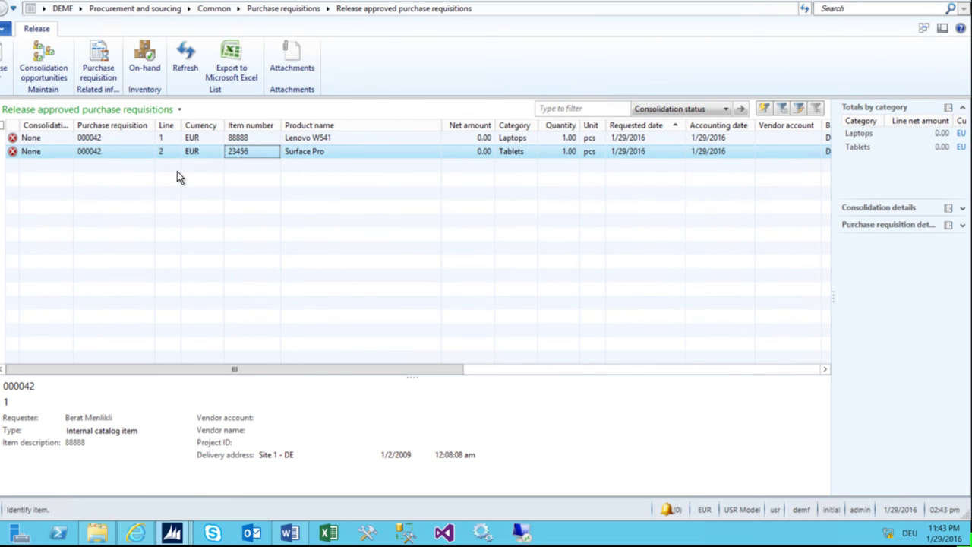
left_click(14, 47)
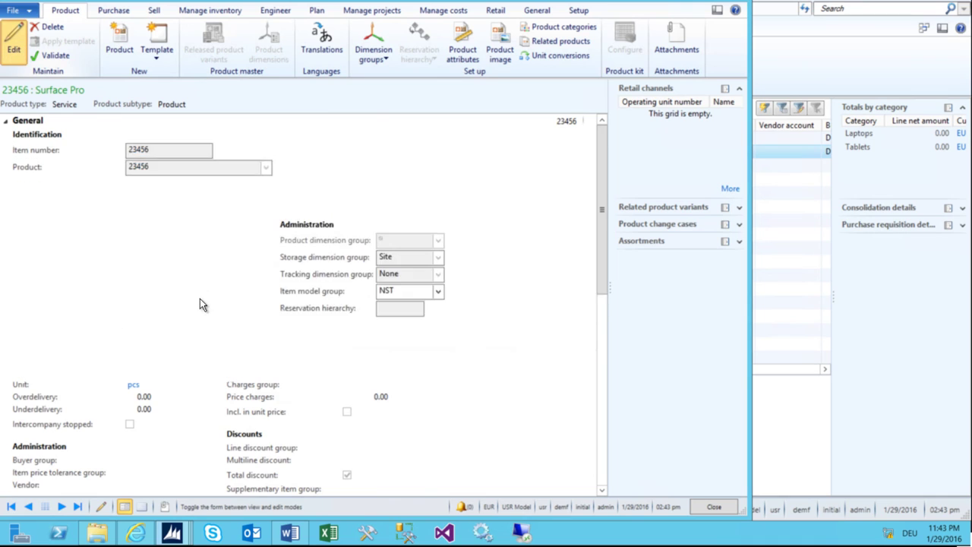
scroll(200, 299, "down", 3)
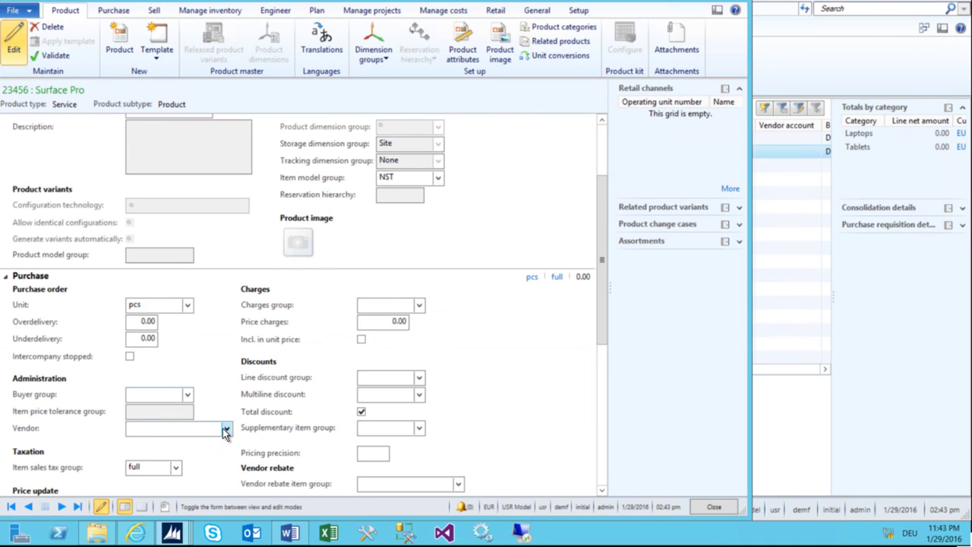
left_click(165, 275)
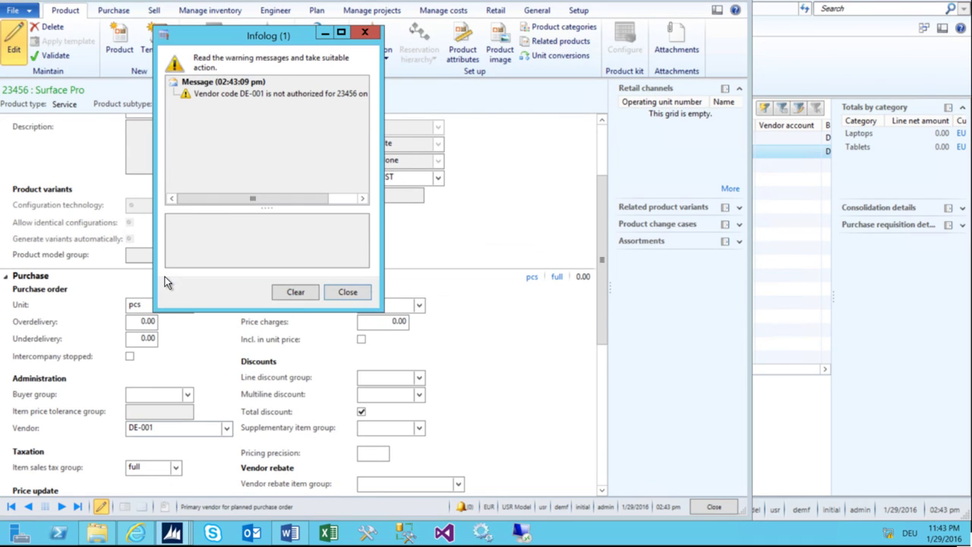
left_click(353, 291)
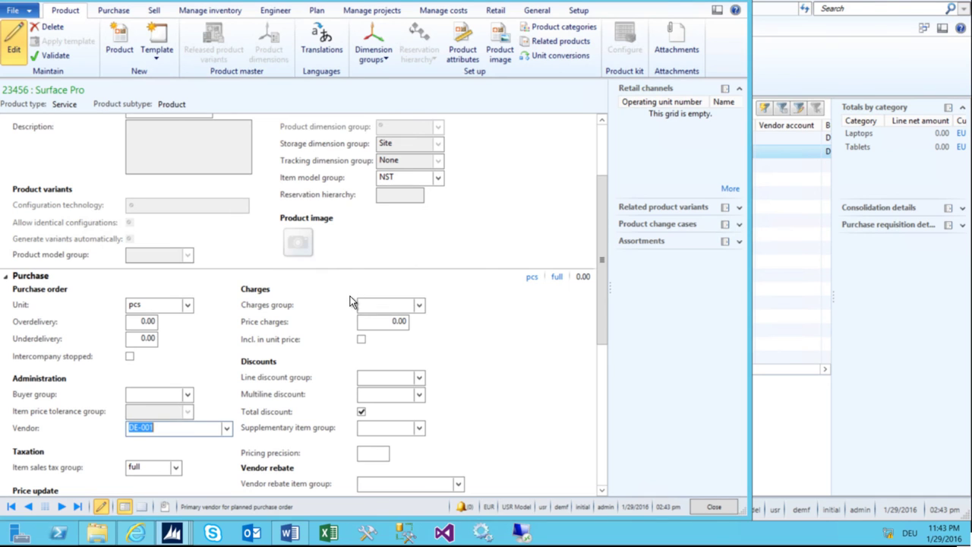
key("Escape")
- Release both requisition lines, assigning vendor DE-001 to the Lenovo W541 and Surface Pro lines
key("ctrl+a")
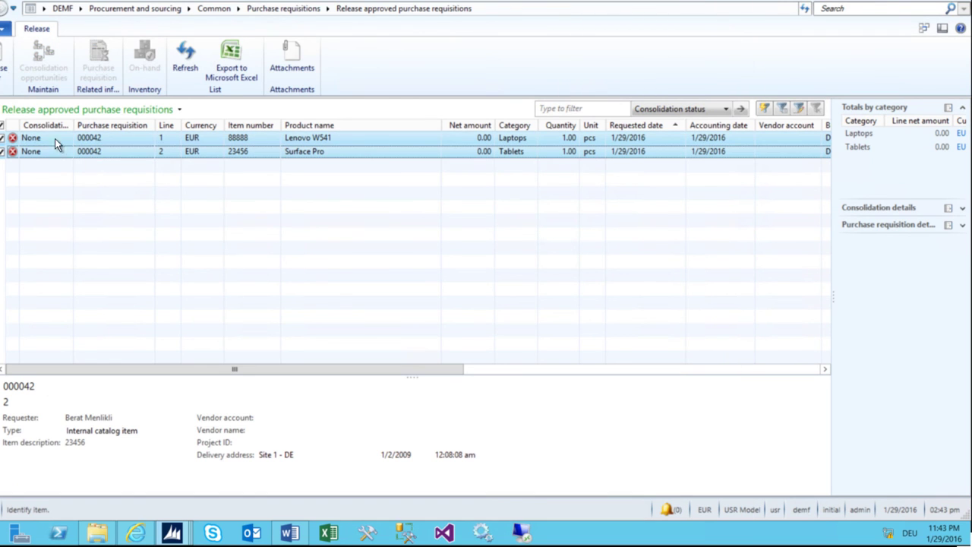
left_click(4, 61)
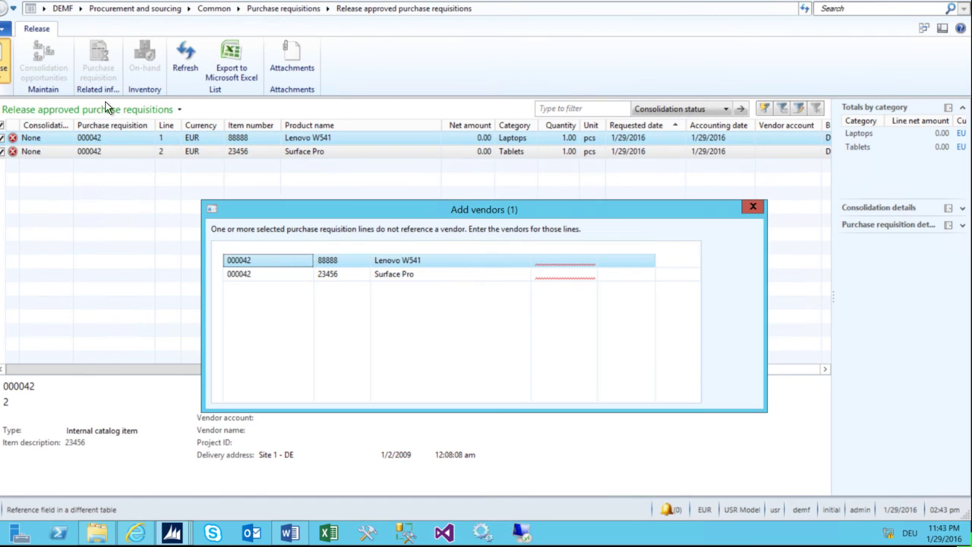
left_click(581, 261)
left_click(591, 260)
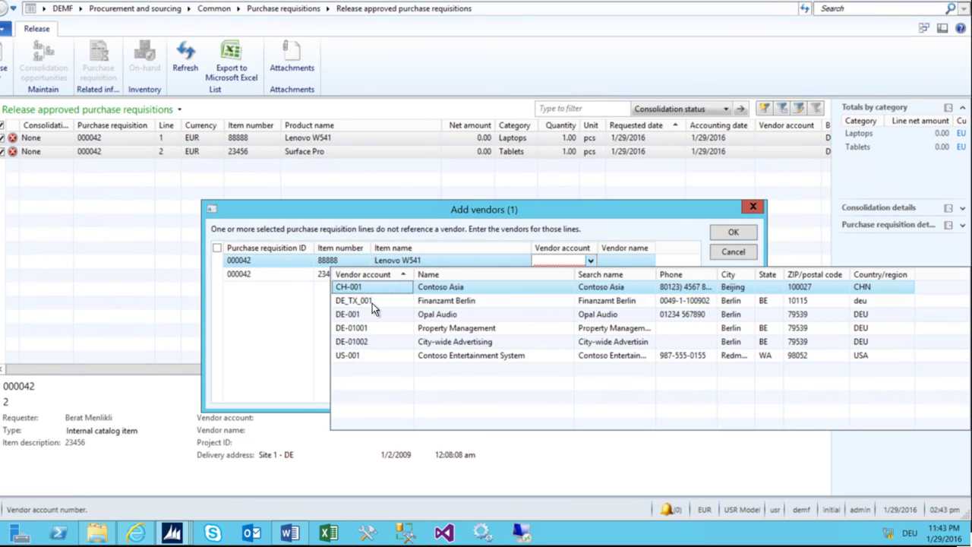
left_click(376, 312)
left_click(578, 276)
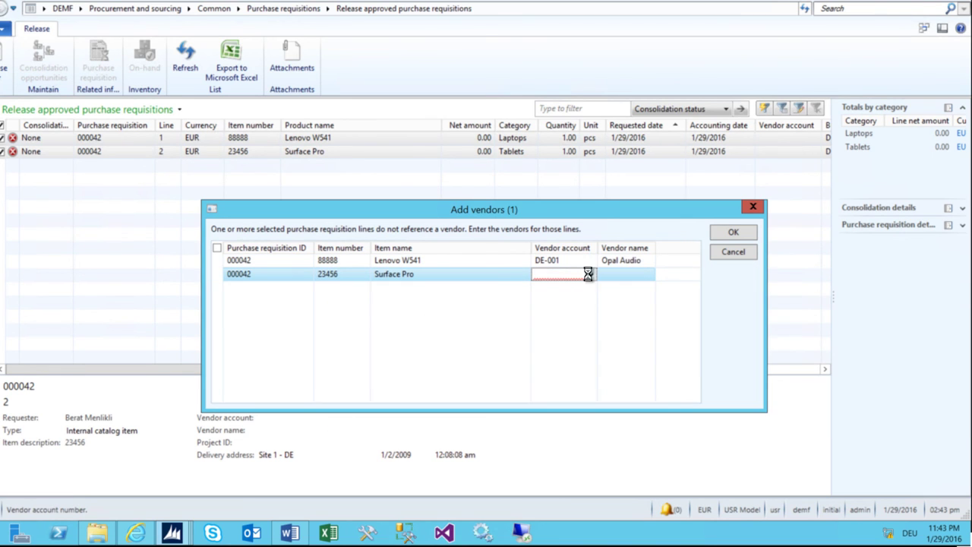
left_click(589, 274)
left_click(358, 328)
left_click(407, 262)
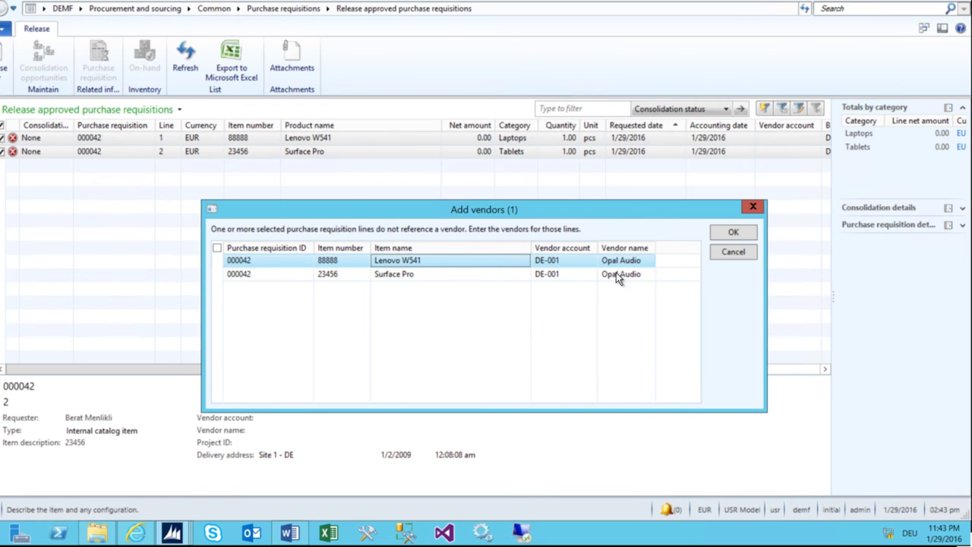
left_click(733, 234)
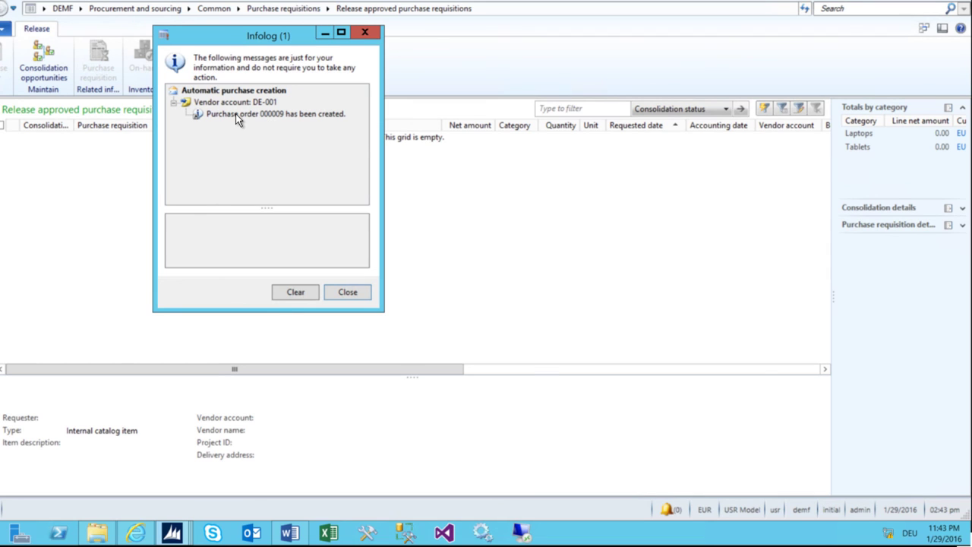
- Review the purchase order 000009 message, close its window and the Infolog
left_click(238, 115)
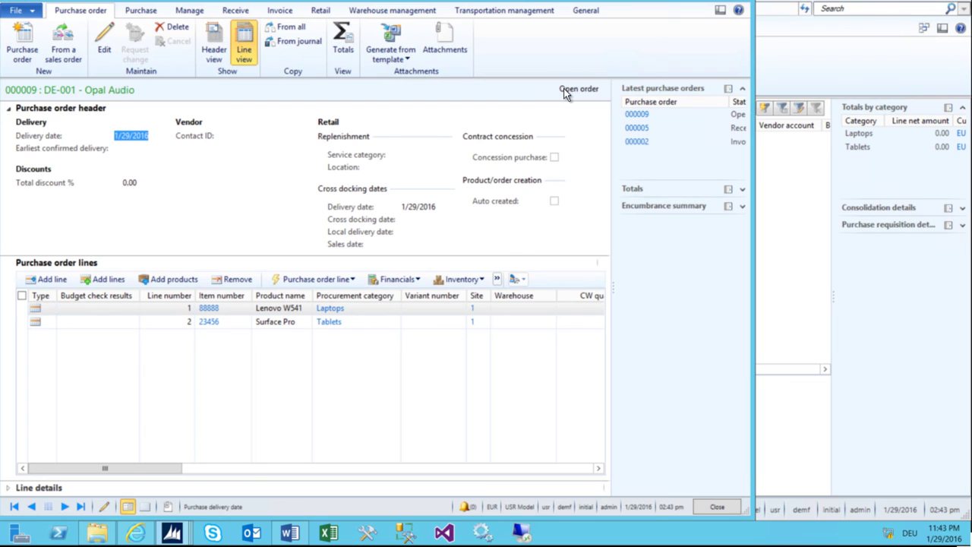
left_click(741, 6)
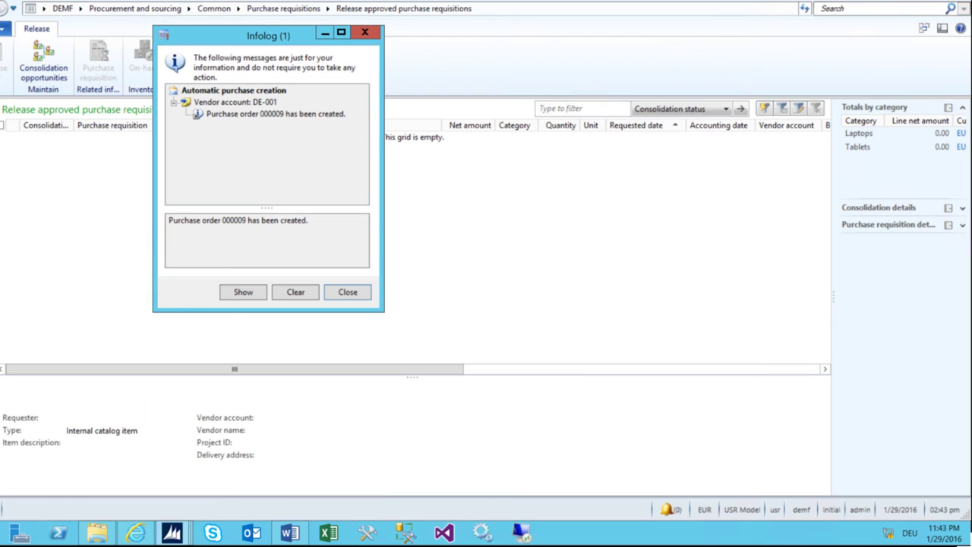
left_click(372, 33)
left_click(127, 9)
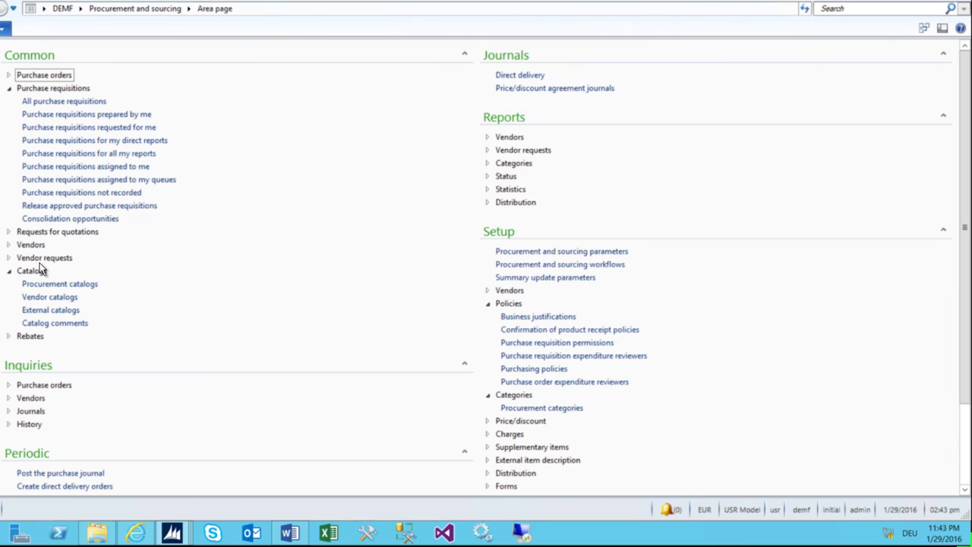
- Check purchase order 000009 for Opal Audio in All purchase orders, then go back
left_click(9, 75)
left_click(53, 89)
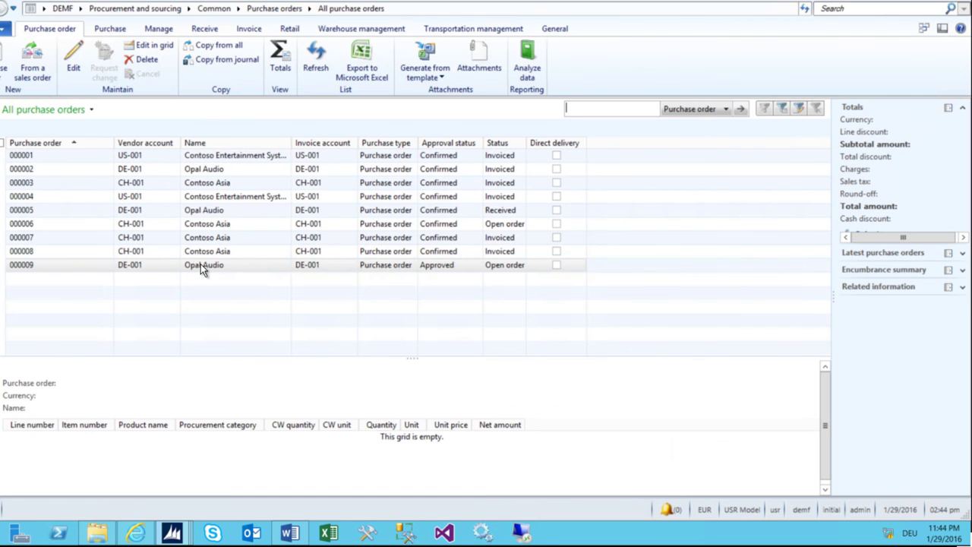
left_click(201, 264)
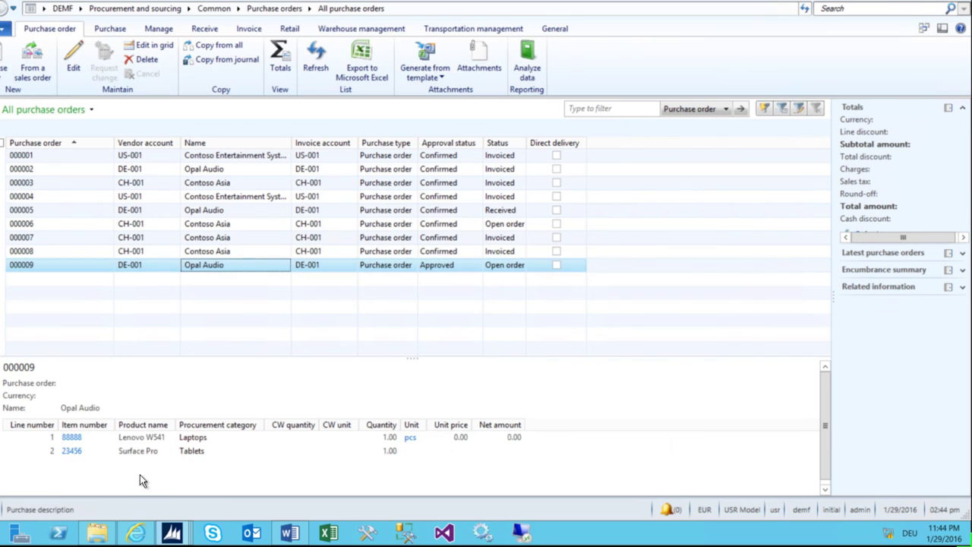
left_click(99, 9)
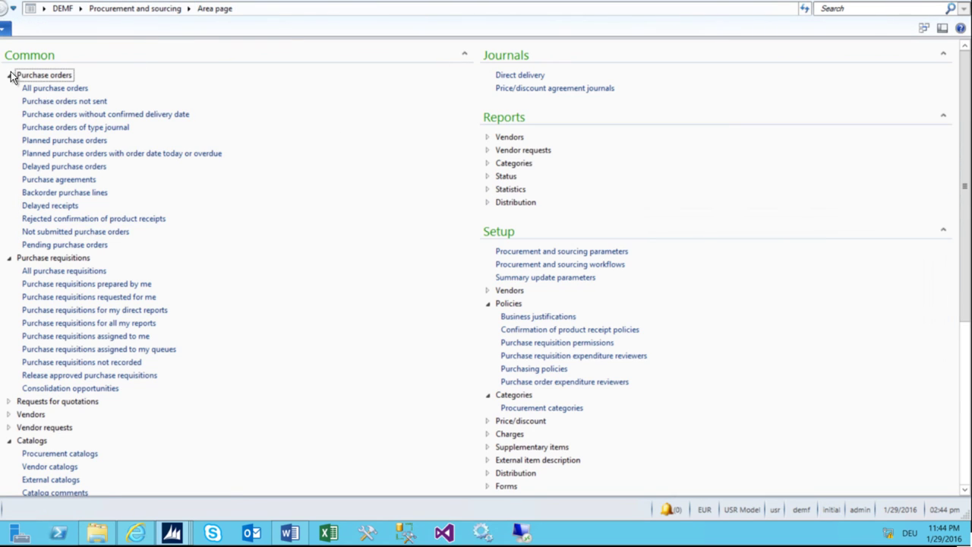
left_click(8, 75)
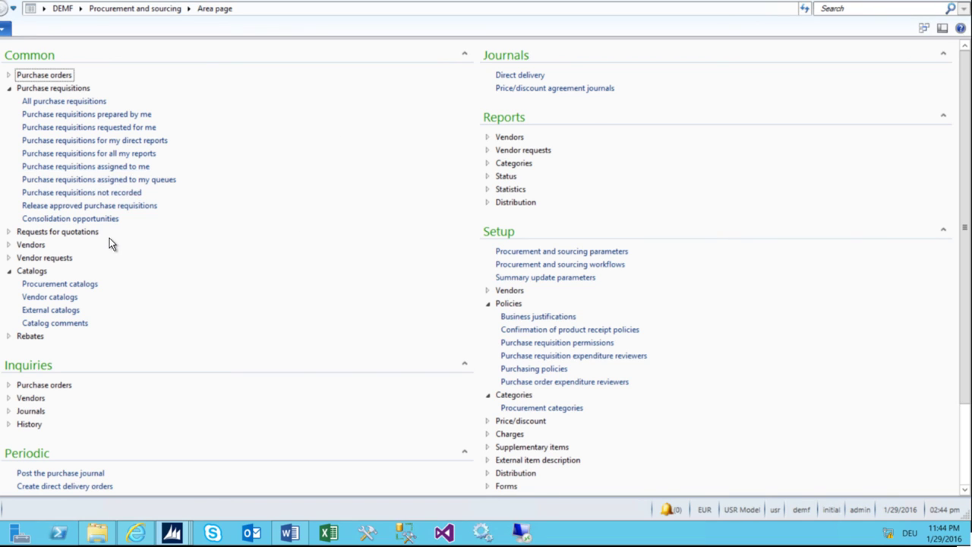
- Create a new purchase requisition named Testddd from All purchase requisitions
left_click(53, 103)
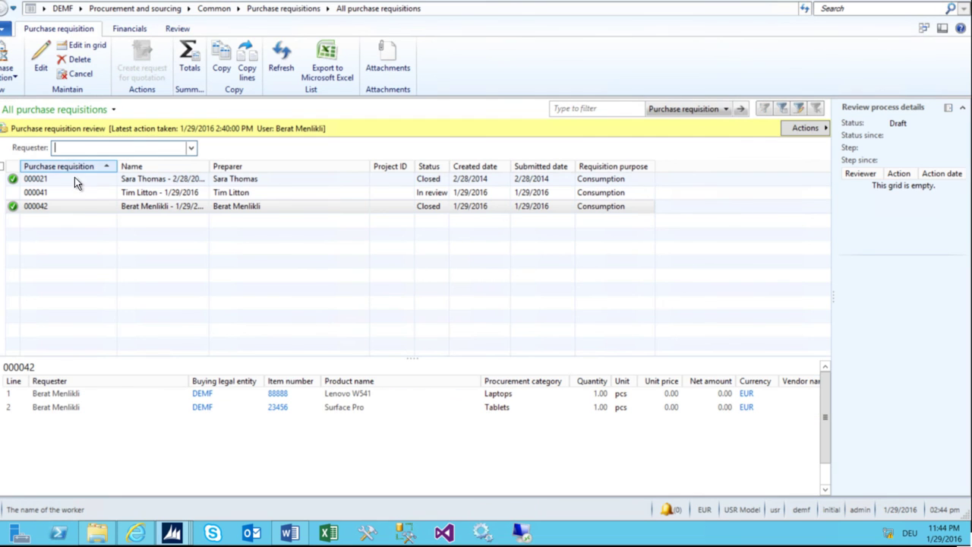
left_click(9, 59)
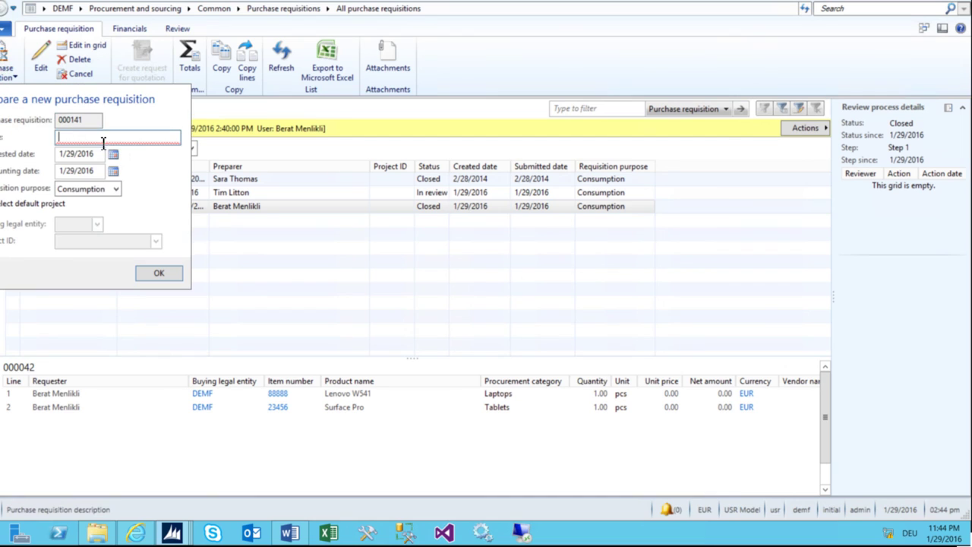
type("Testddd")
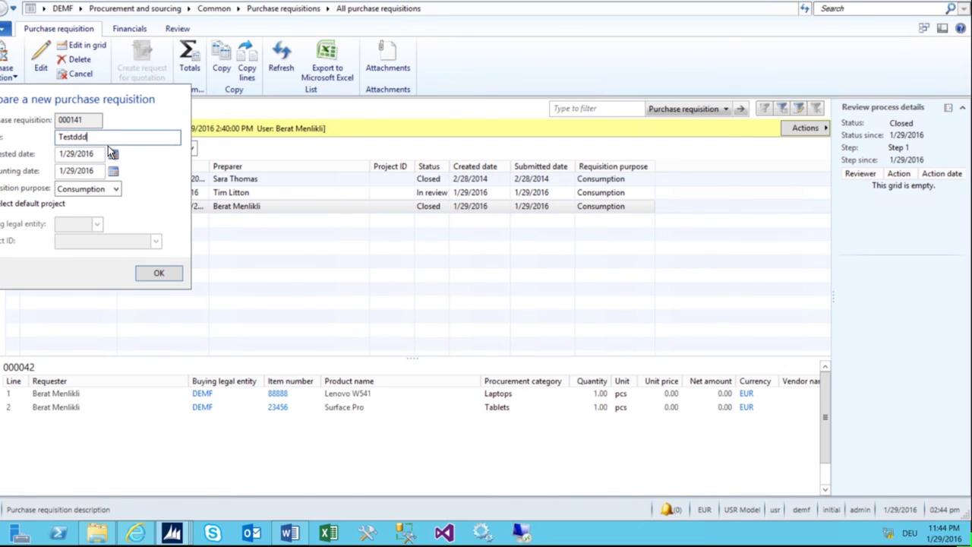
key("Tab")
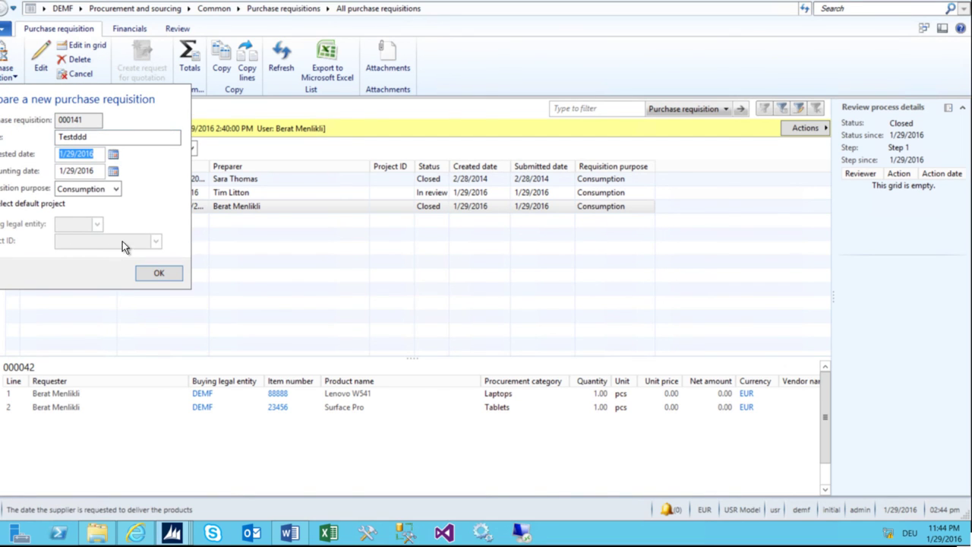
left_click(149, 272)
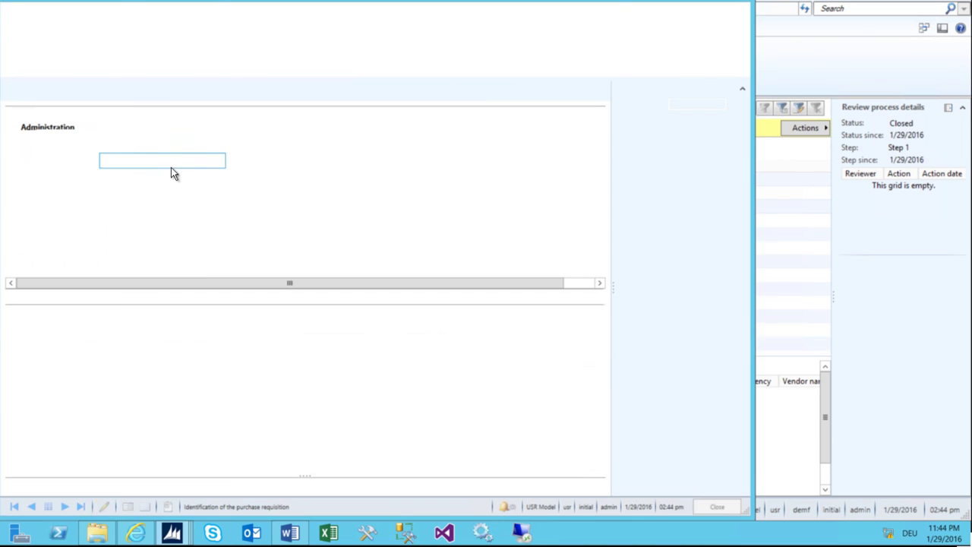
- Add a requisition line for item 88888 Lenovo W541 from vendor DE-001, then close it
left_click(52, 328)
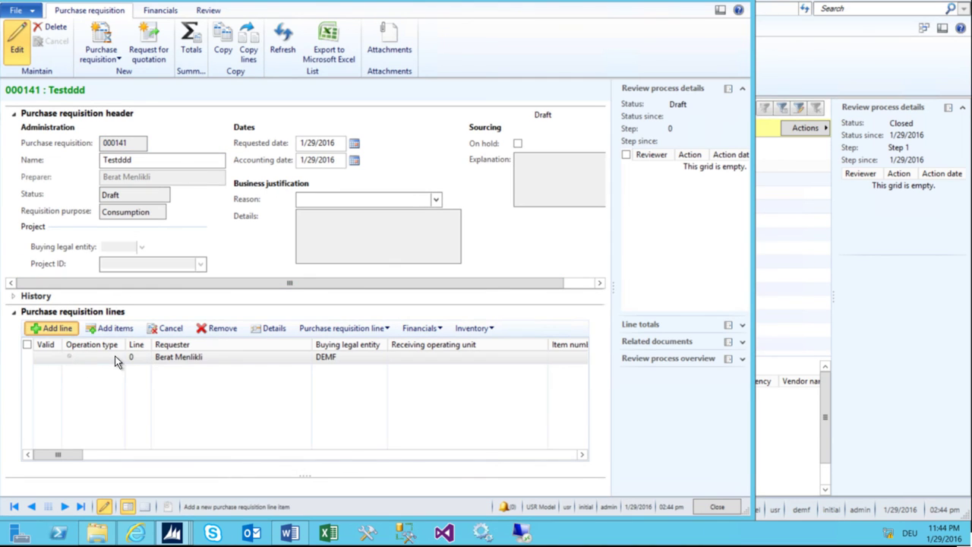
left_click(444, 360)
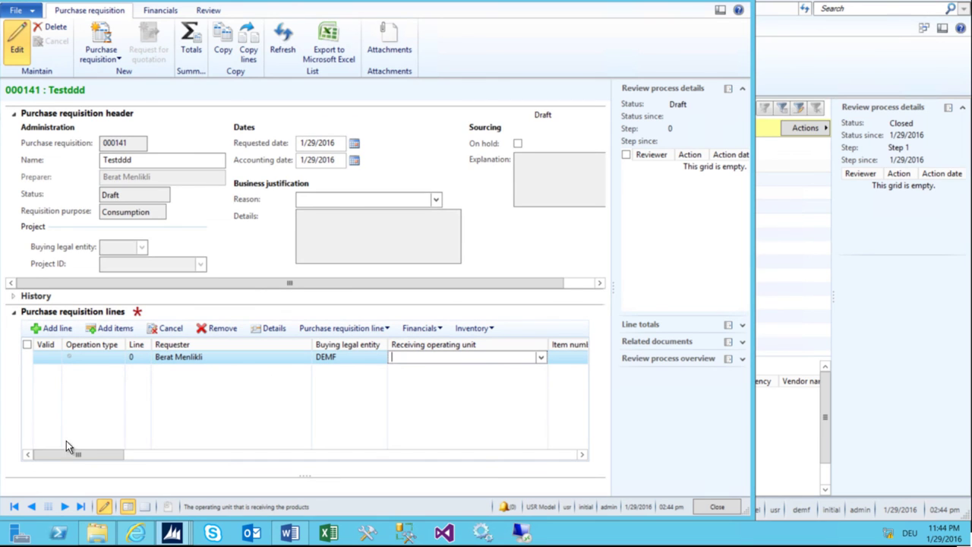
left_click_drag(83, 458, 173, 458)
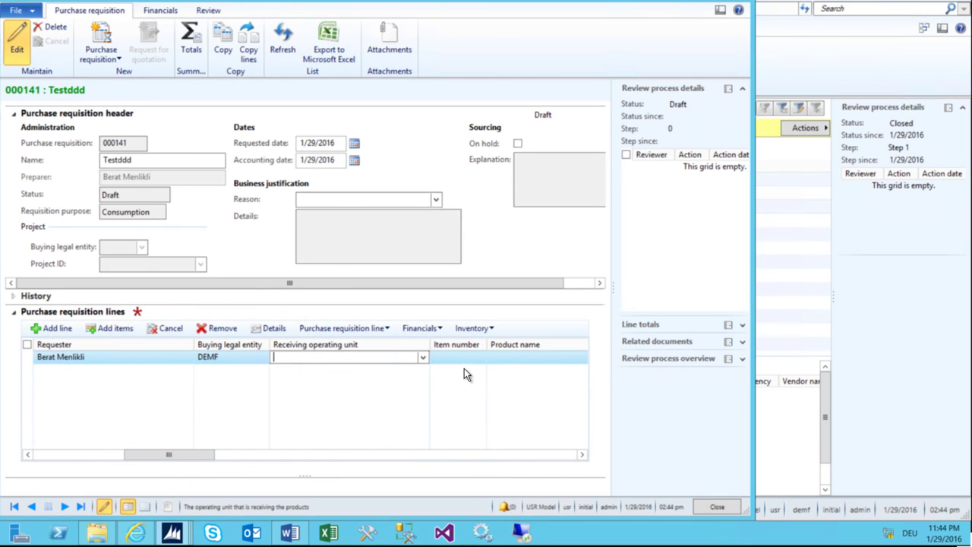
left_click(474, 358)
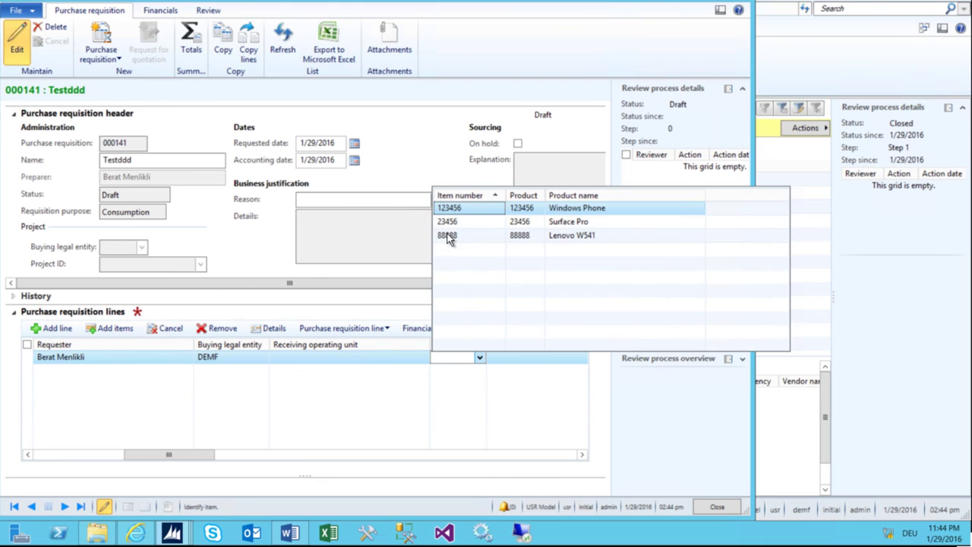
left_click(447, 238)
key("Tab")
key("Tab")
key("Tab")
key("Tab")
key("Tab")
key("Tab")
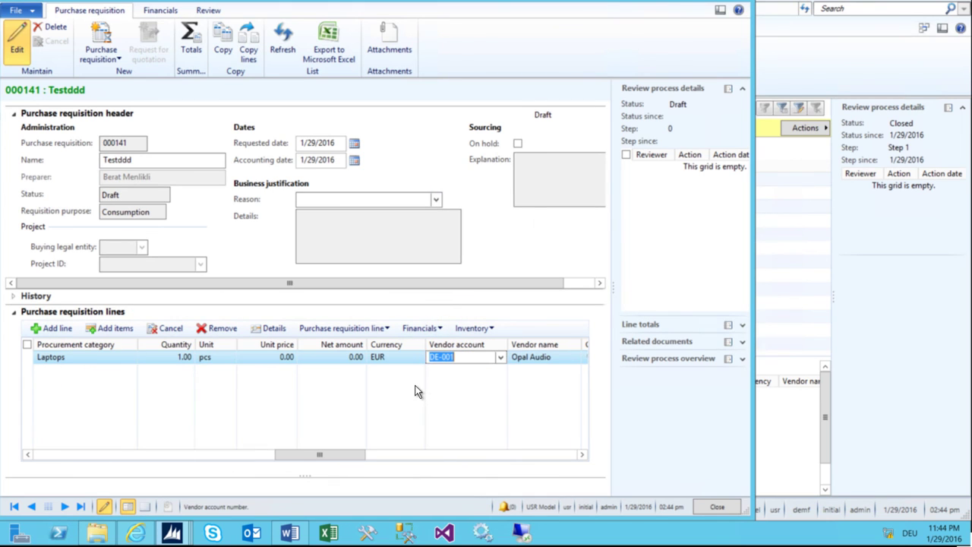
left_click(349, 357)
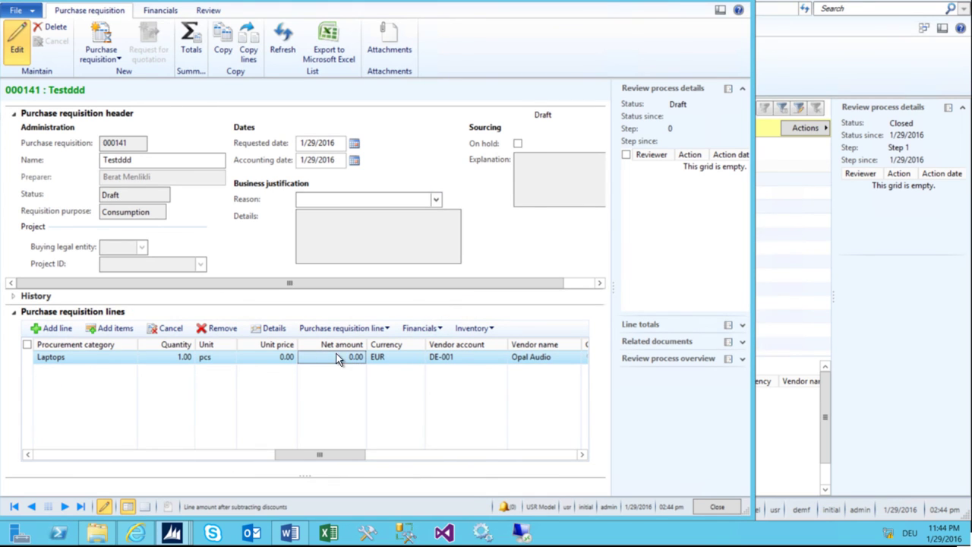
left_click(262, 354)
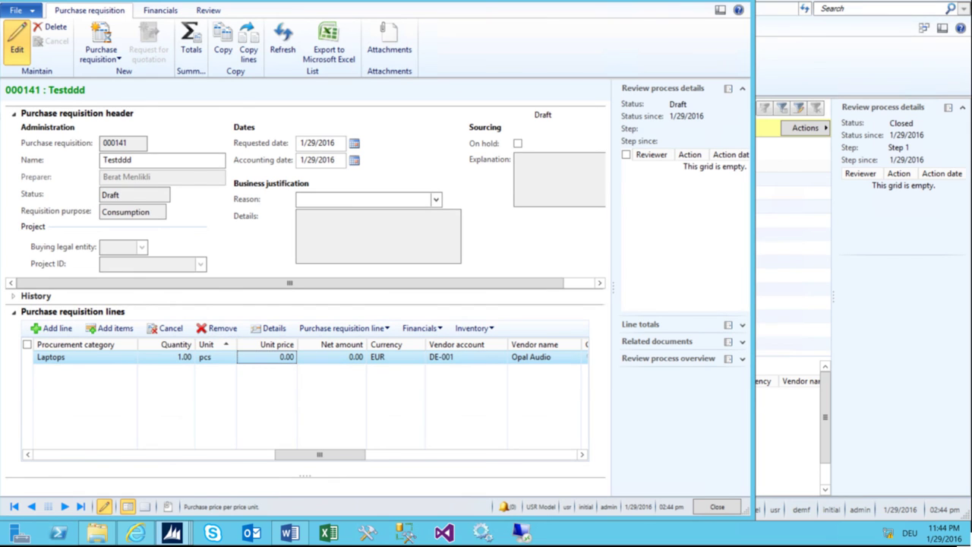
left_click_drag(285, 459, 115, 431)
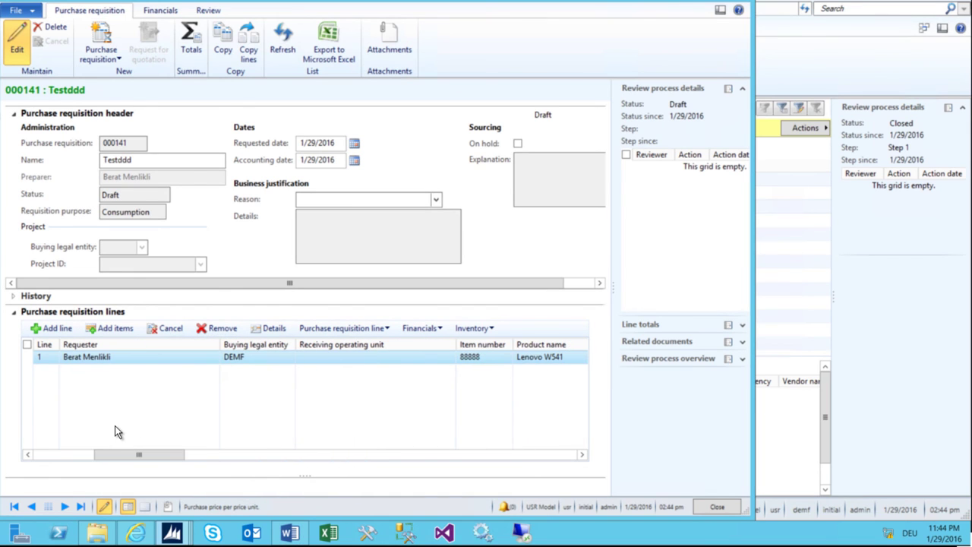
key("Tab")
key("Tab")
key("Tab")
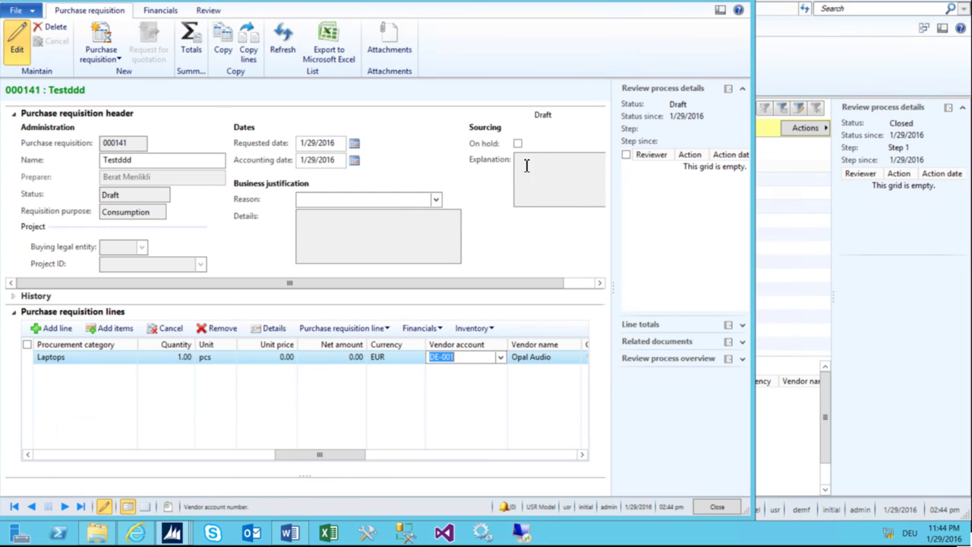
key("Escape")
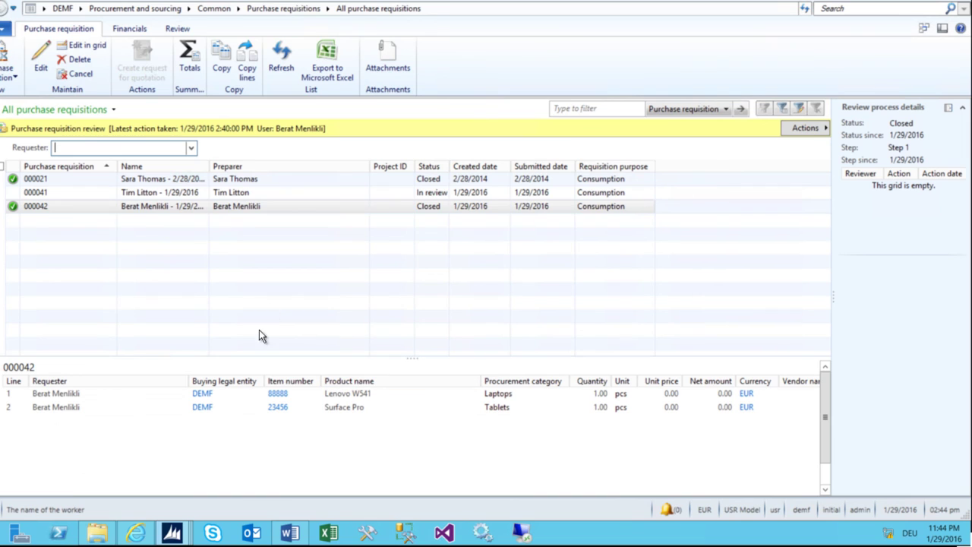
- Submit requisition 000141 Testddd for review with the comment 'testsubmit'
left_click(147, 219)
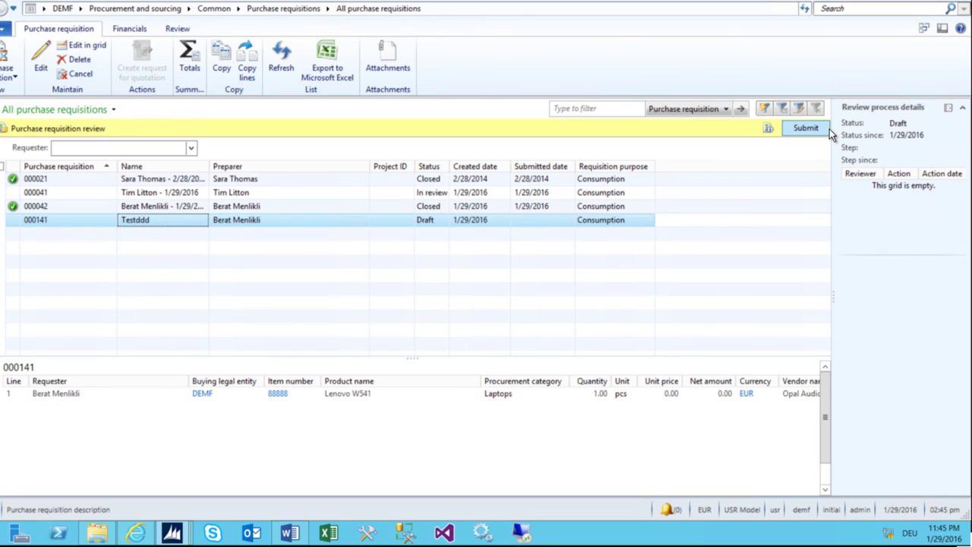
left_click(806, 128)
type("testsubmit")
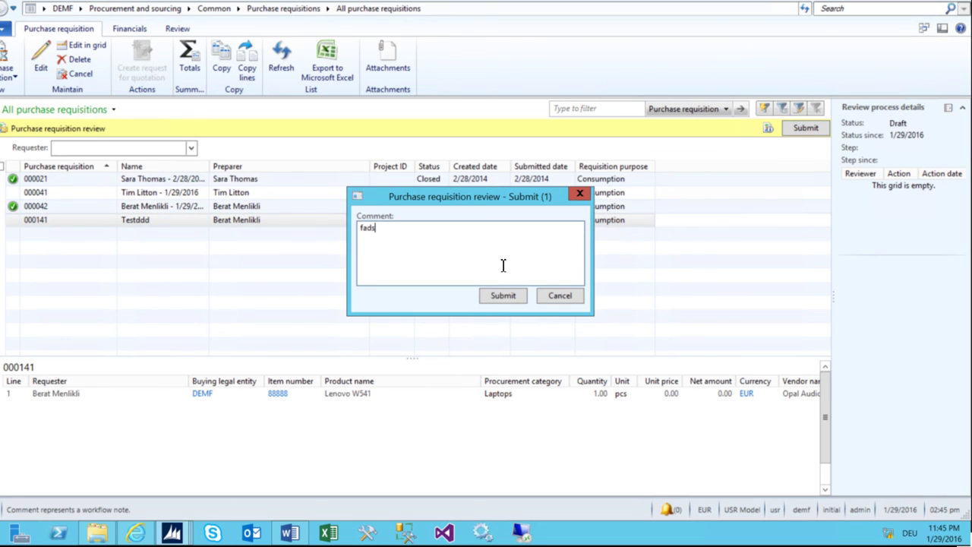
left_click(497, 293)
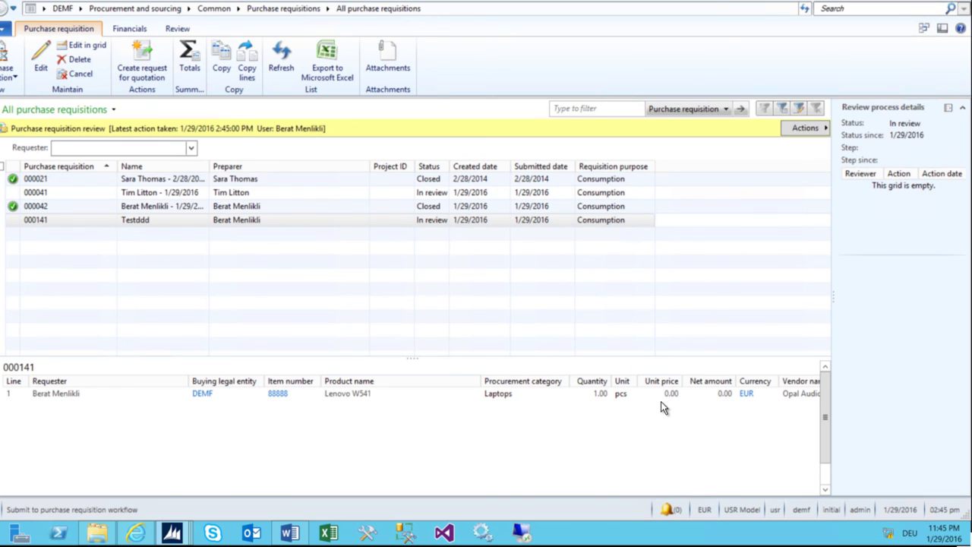
- Verify requisition 000141 shows In review, then return to Procurement and sourcing
left_click(167, 208)
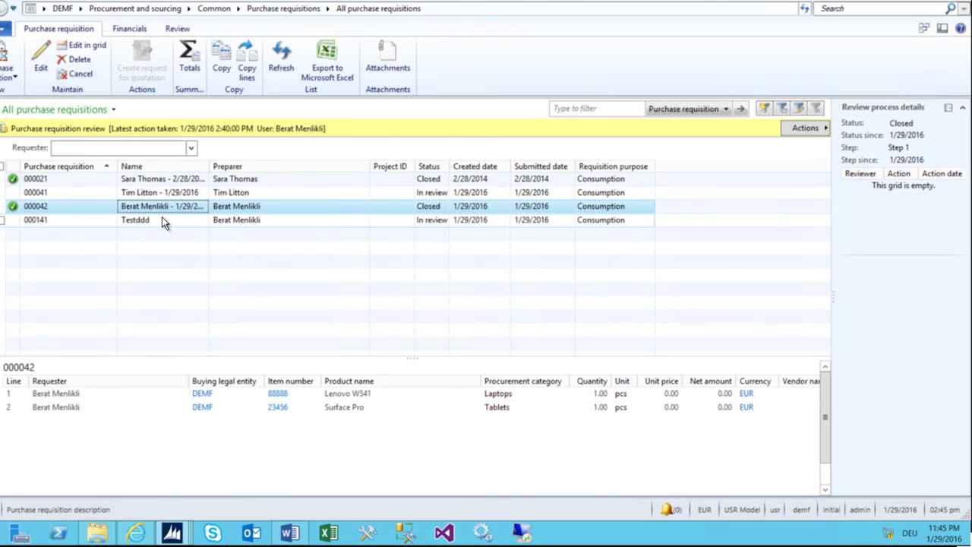
left_click(163, 221)
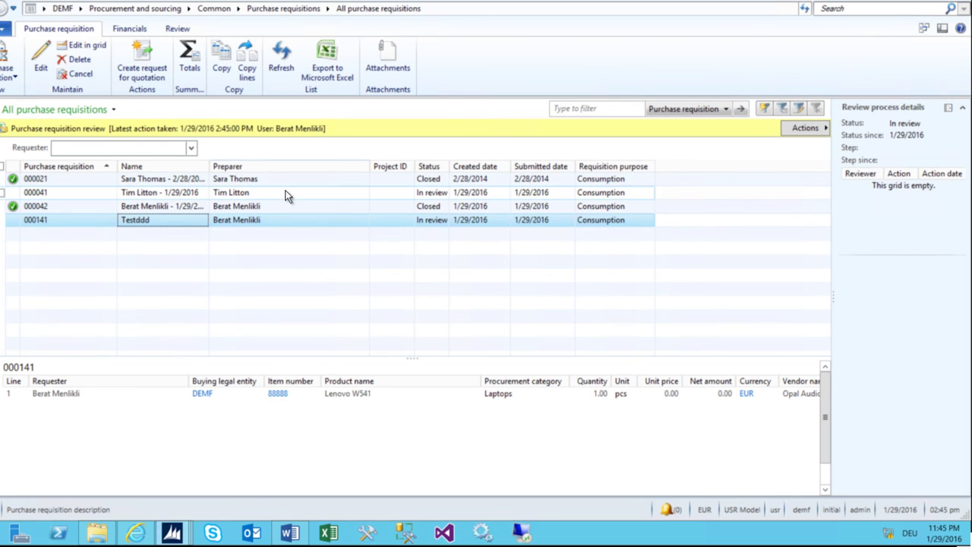
left_click(186, 206)
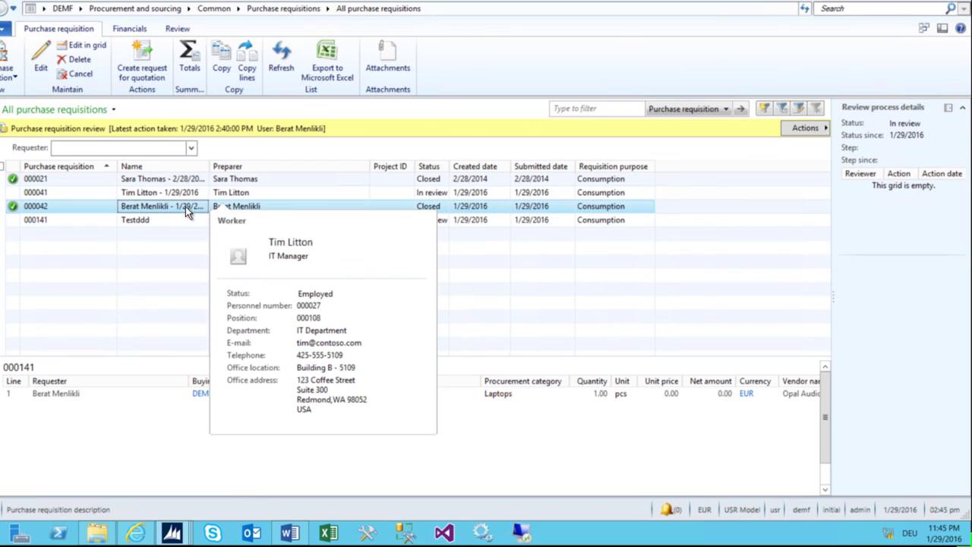
left_click(114, 11)
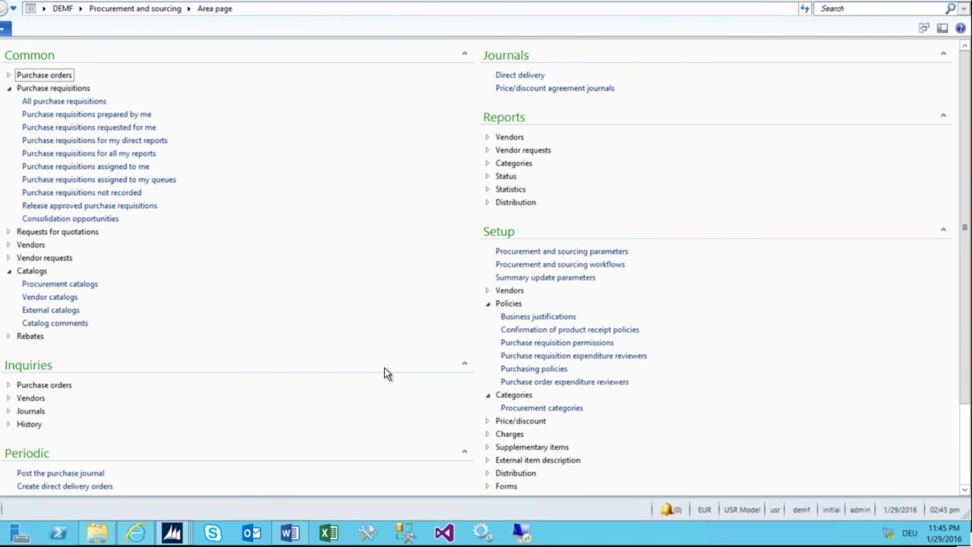